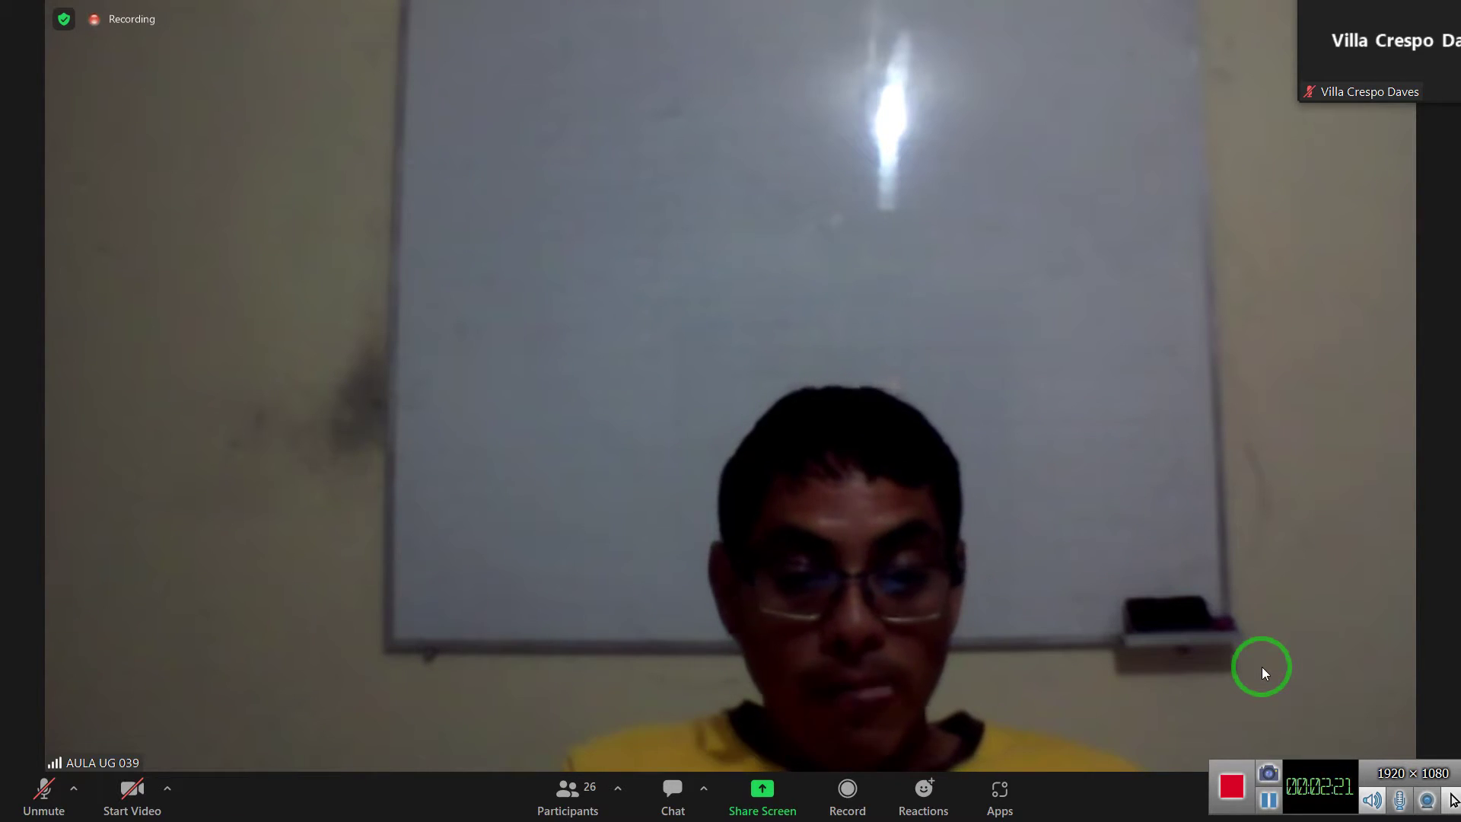
{"action": "mouse_move", "coordinate": [1225, 625]}
{"action": "left_mouse_down"}
{"action": "mouse_move", "coordinate": [1003, 426]}
{"action": "mouse_move", "coordinate": [1143, 636]}
{"action": "left_mouse_up"}
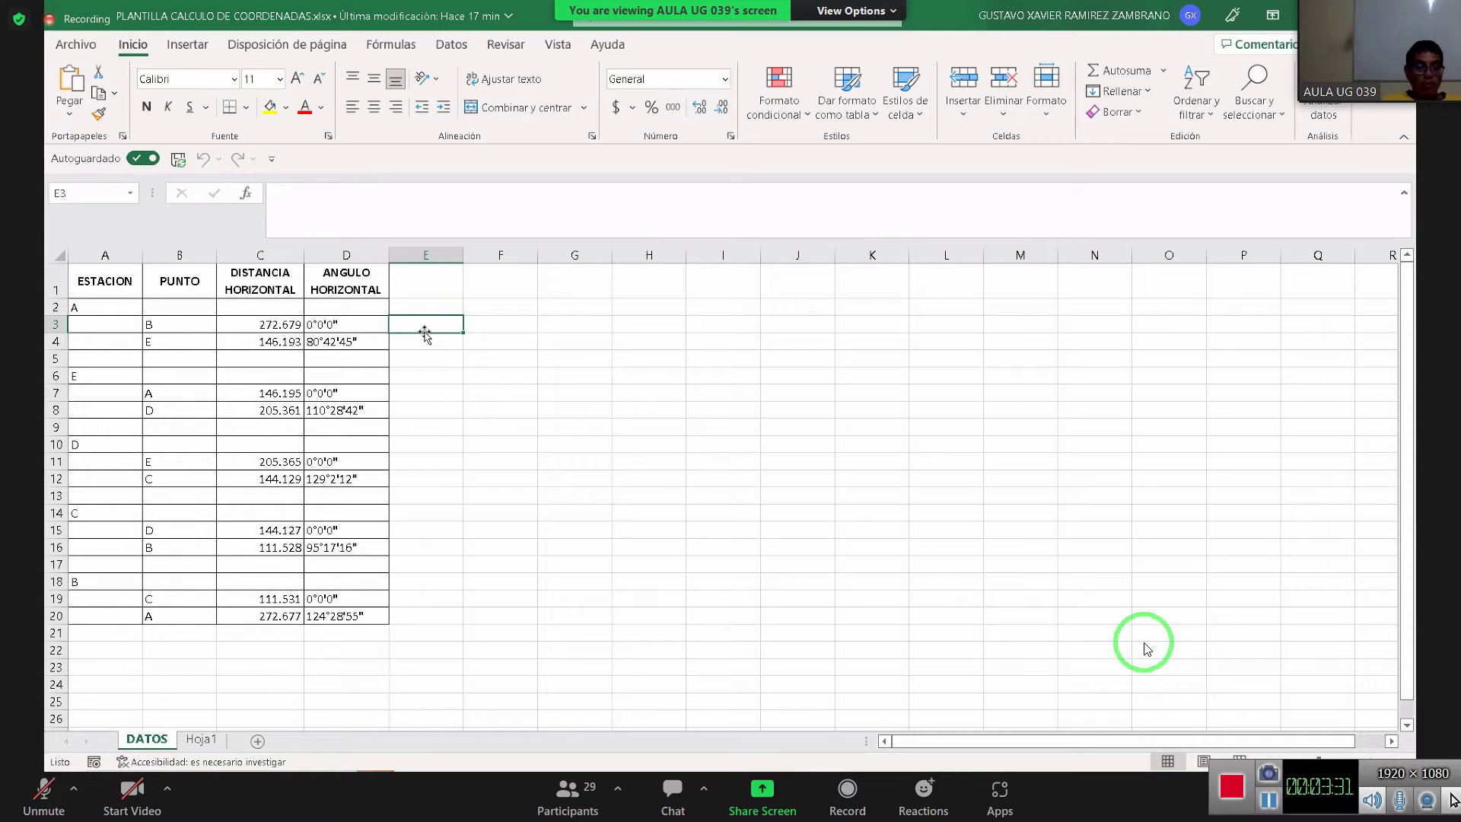
Add the header OBSERVACIONES in cell E1 of the DATOS sheet and widen column E to fit it
{"action": "left_click", "coordinate": [439, 274]}
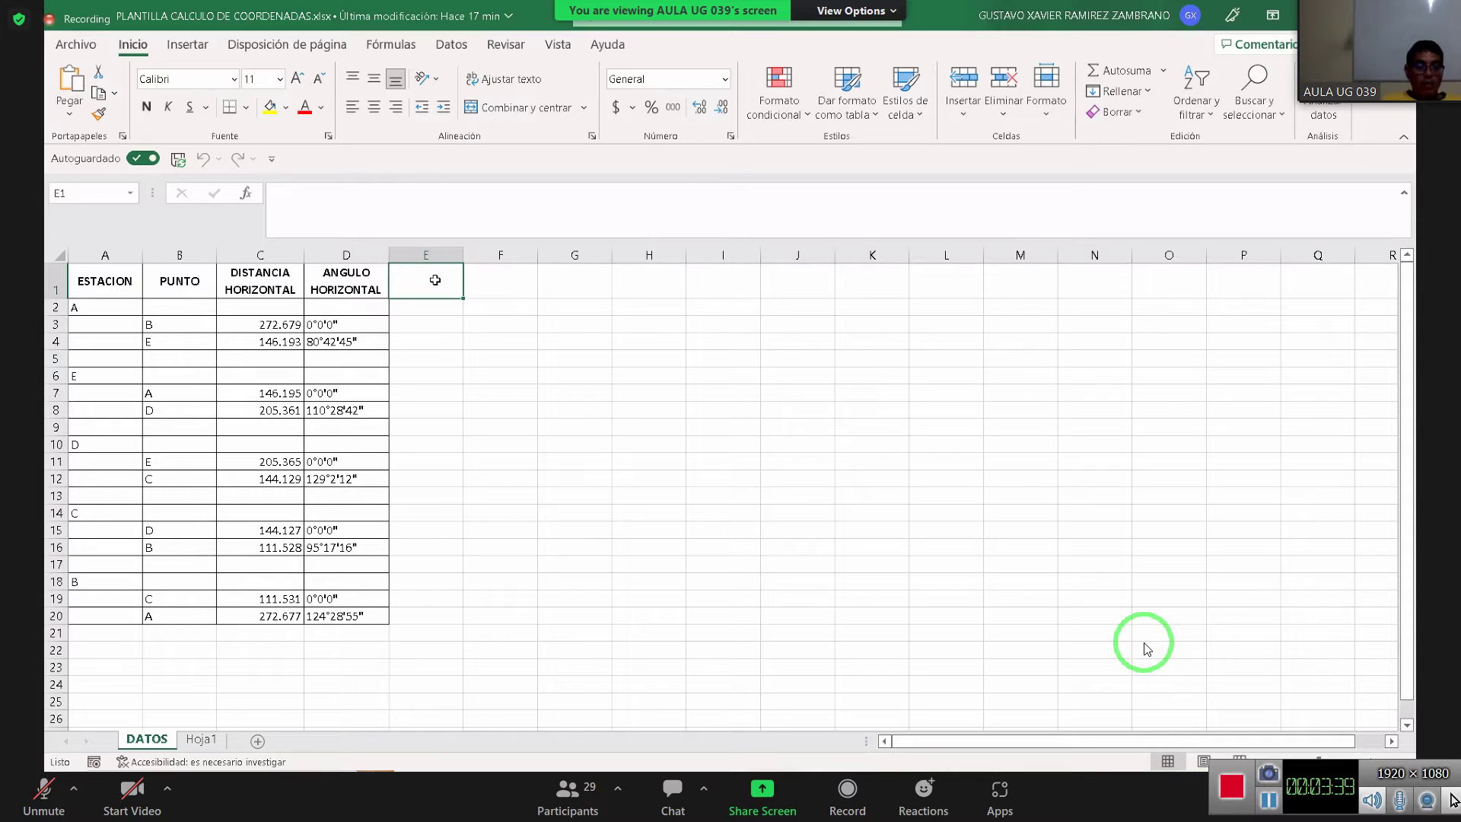
{"action": "type", "text": "O"}
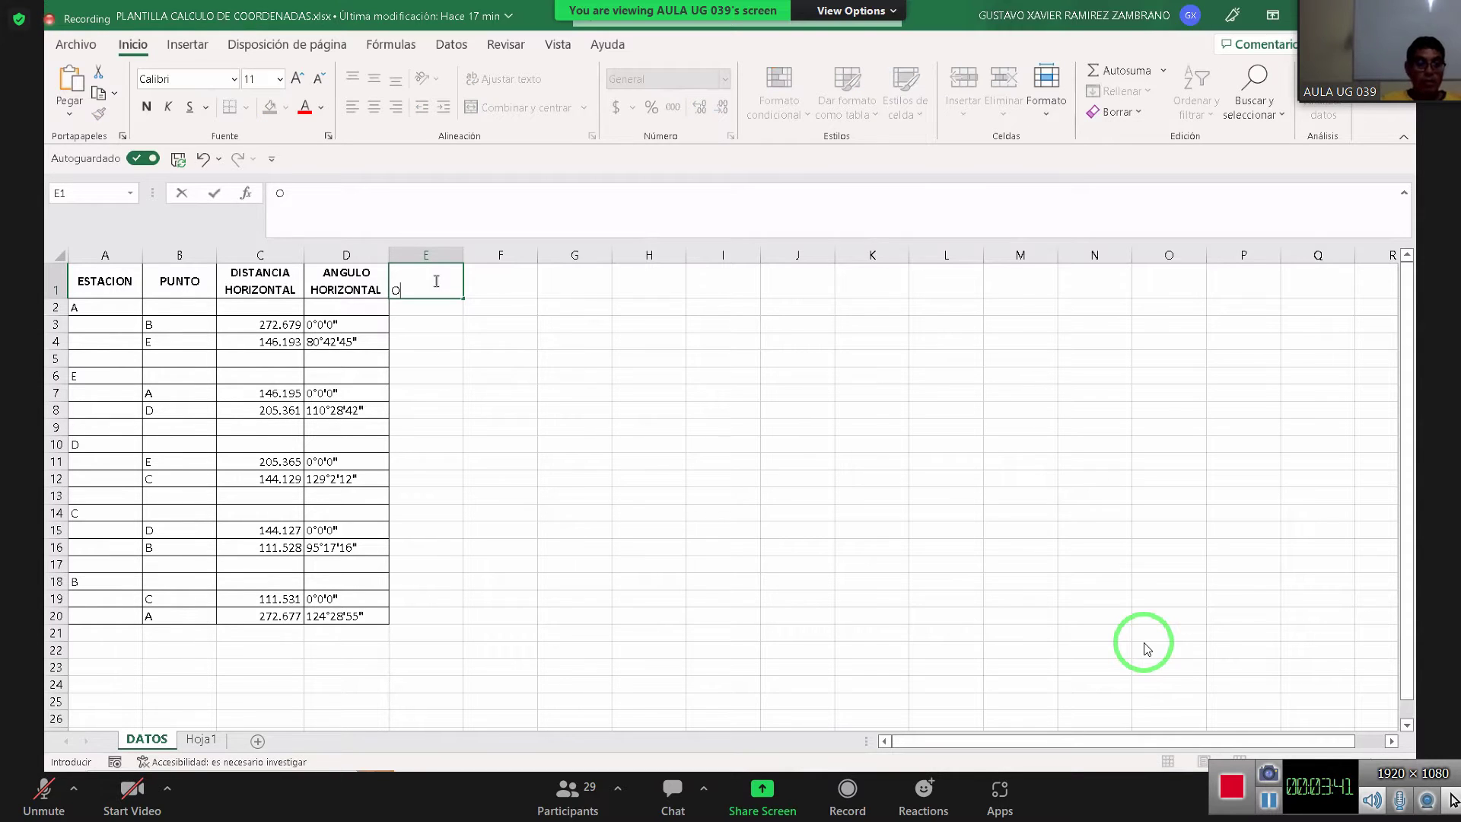
{"action": "type", "text": "BSER"}
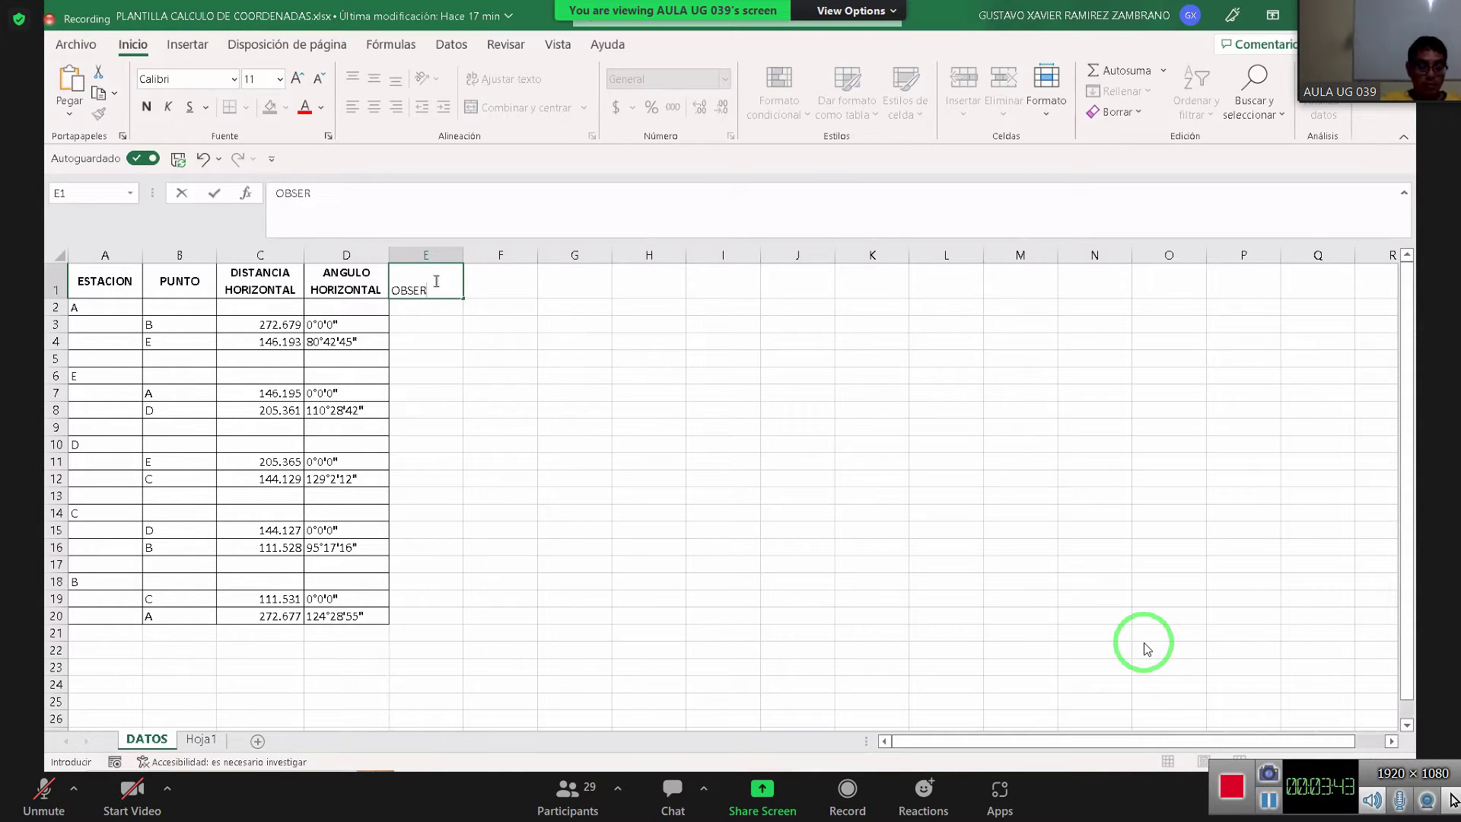
{"action": "type", "text": "VACIONES"}
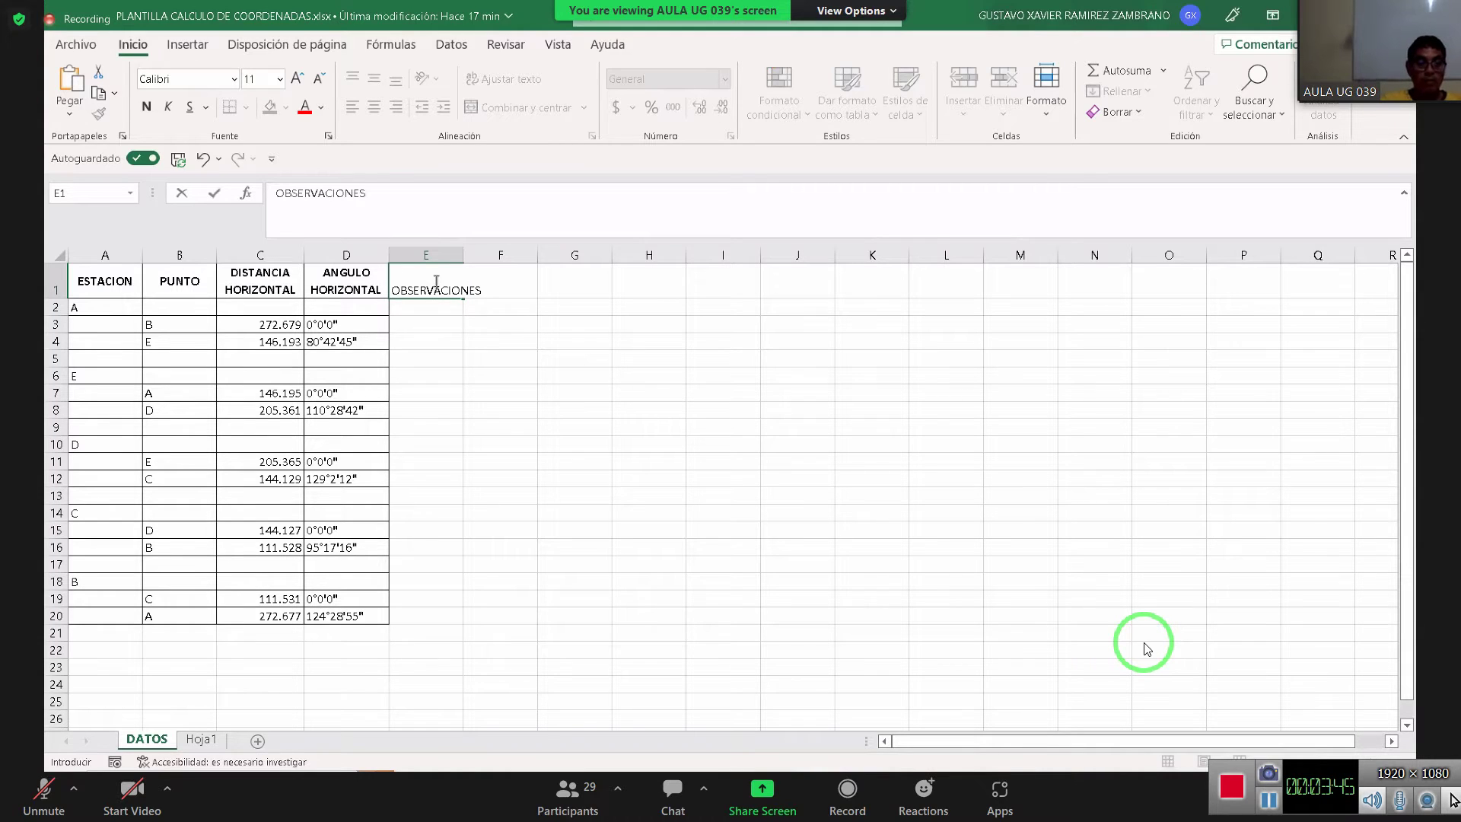
{"action": "key", "text": "Return"}
{"action": "left_click_drag", "start_coordinate": [463, 255], "coordinate": [504, 255]}
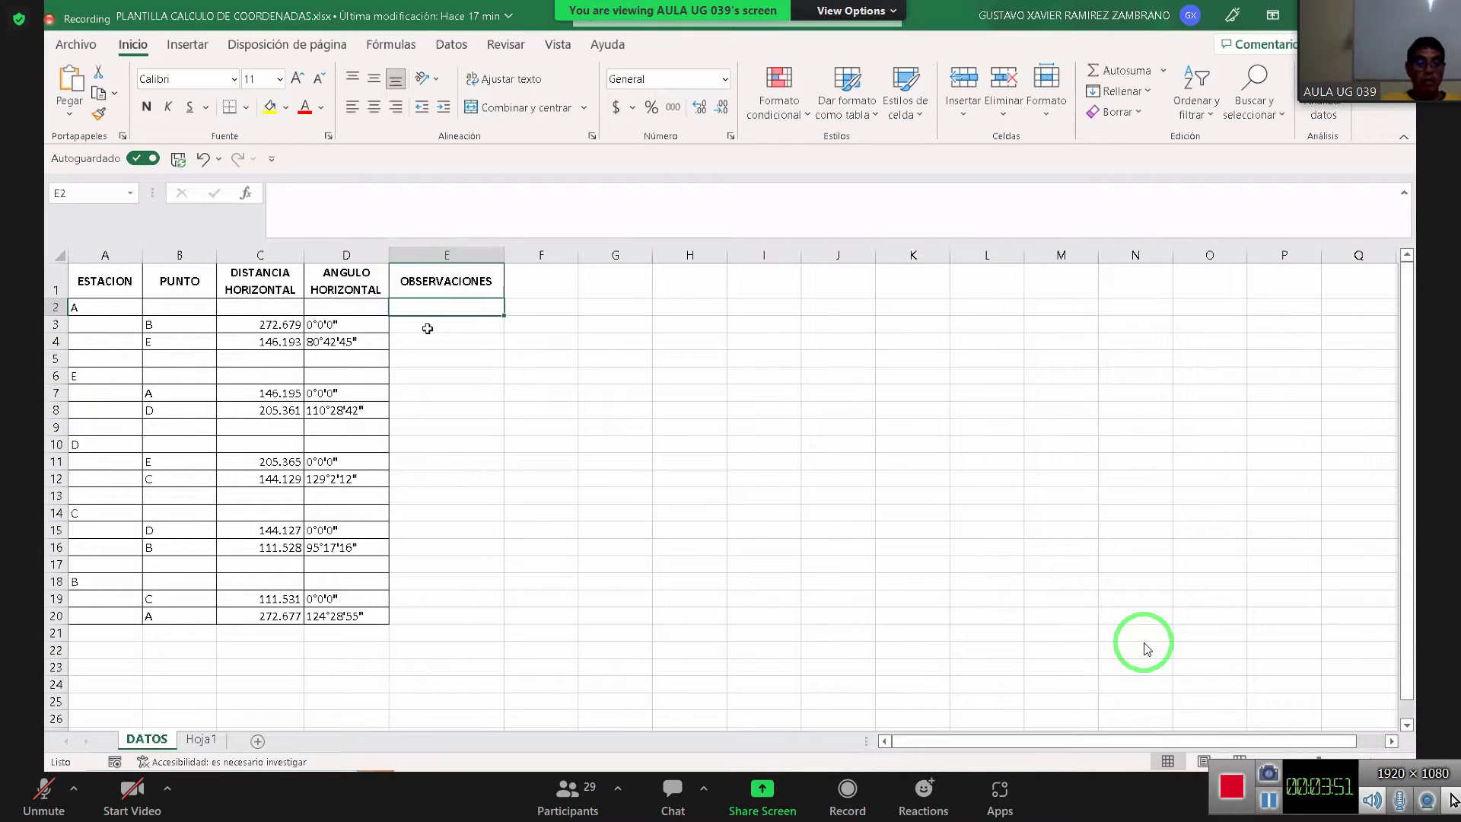
{"action": "left_click", "coordinate": [437, 329]}
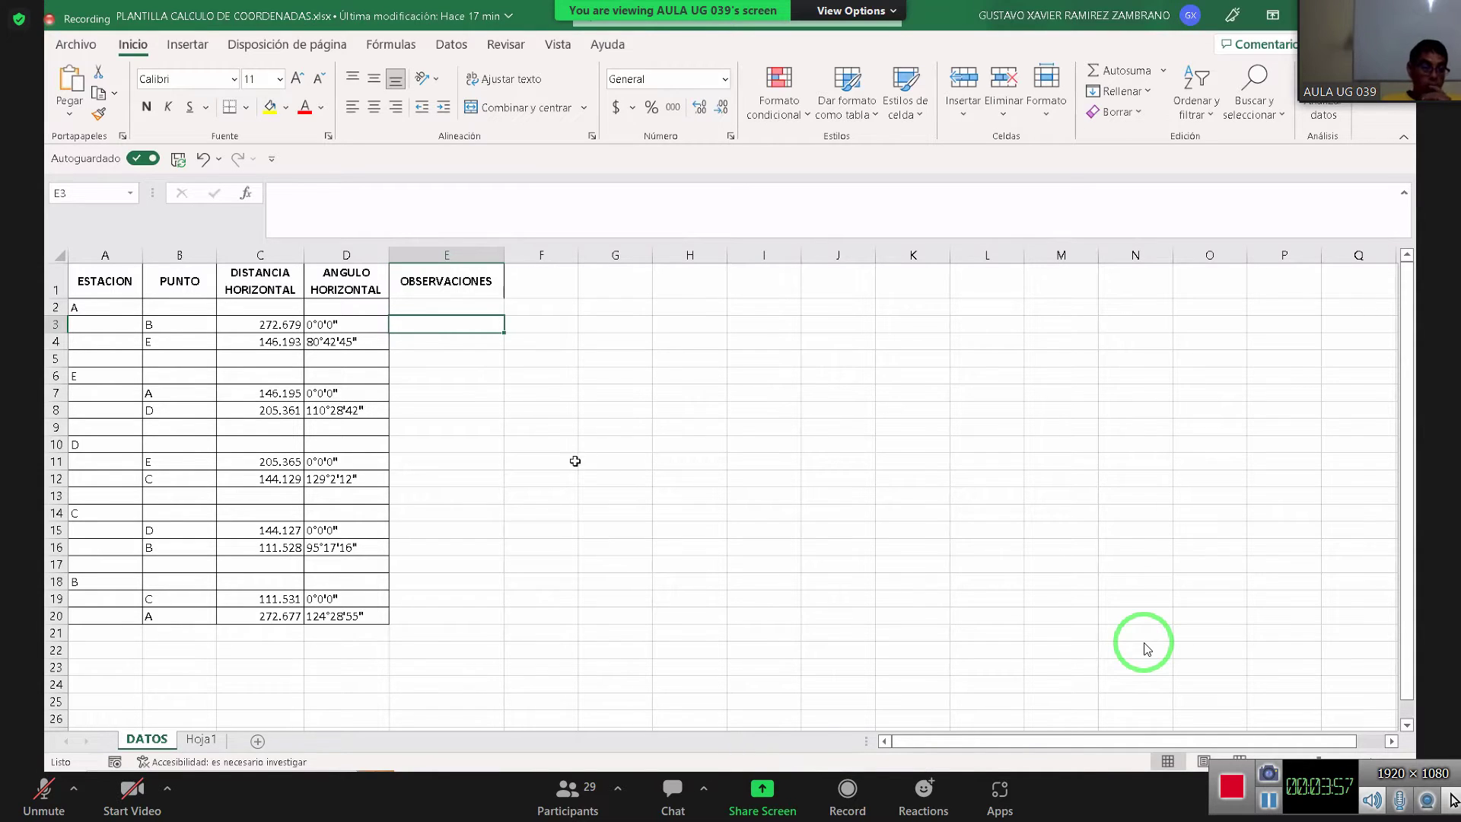
Apply all borders to the data table on the DATOS sheet, covering the OBSERVACIONES column through row 20
{"action": "left_click_drag", "start_coordinate": [114, 278], "coordinate": [497, 633]}
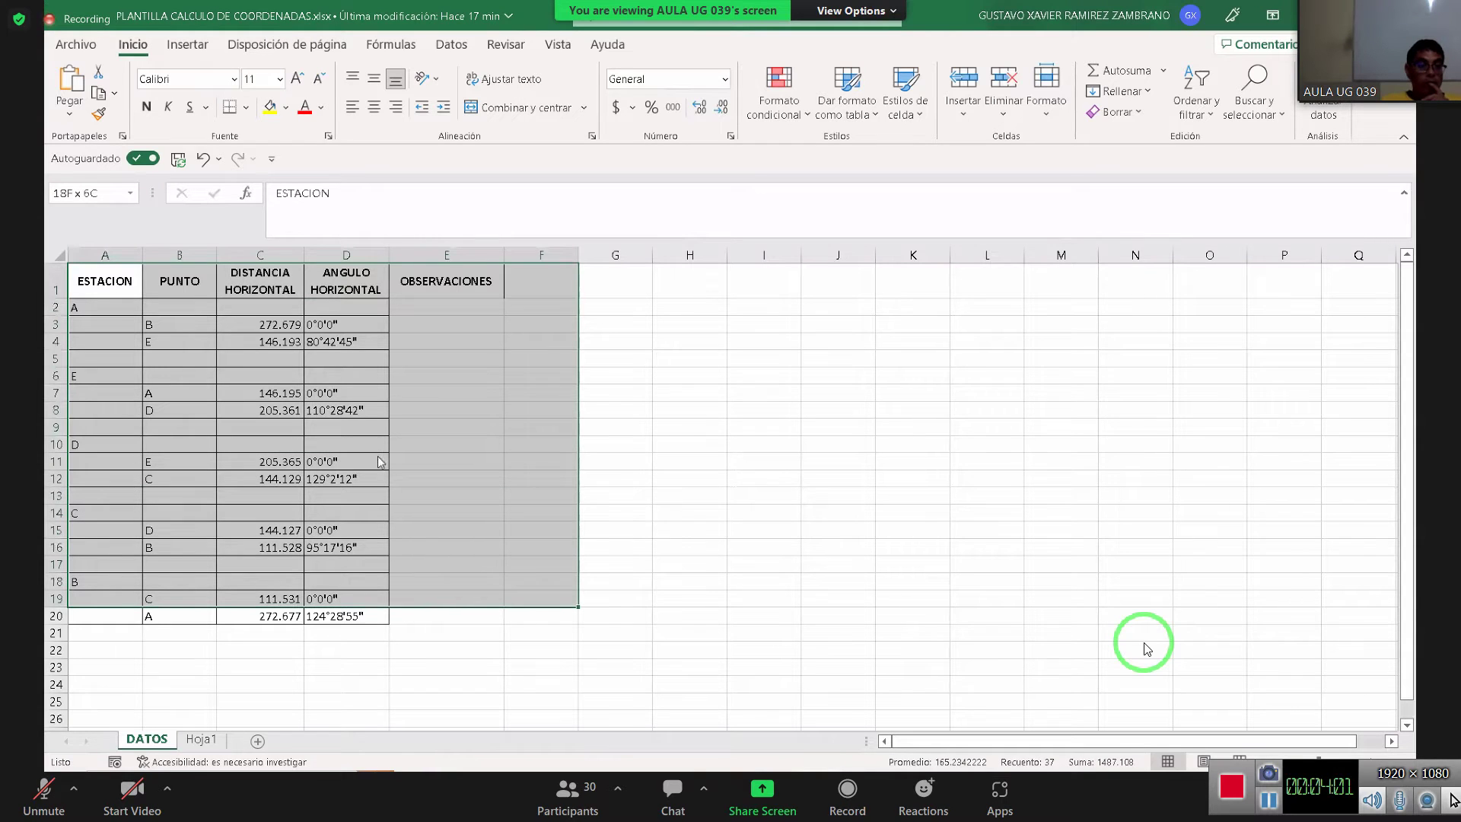
{"action": "key", "text": "shift+Left"}
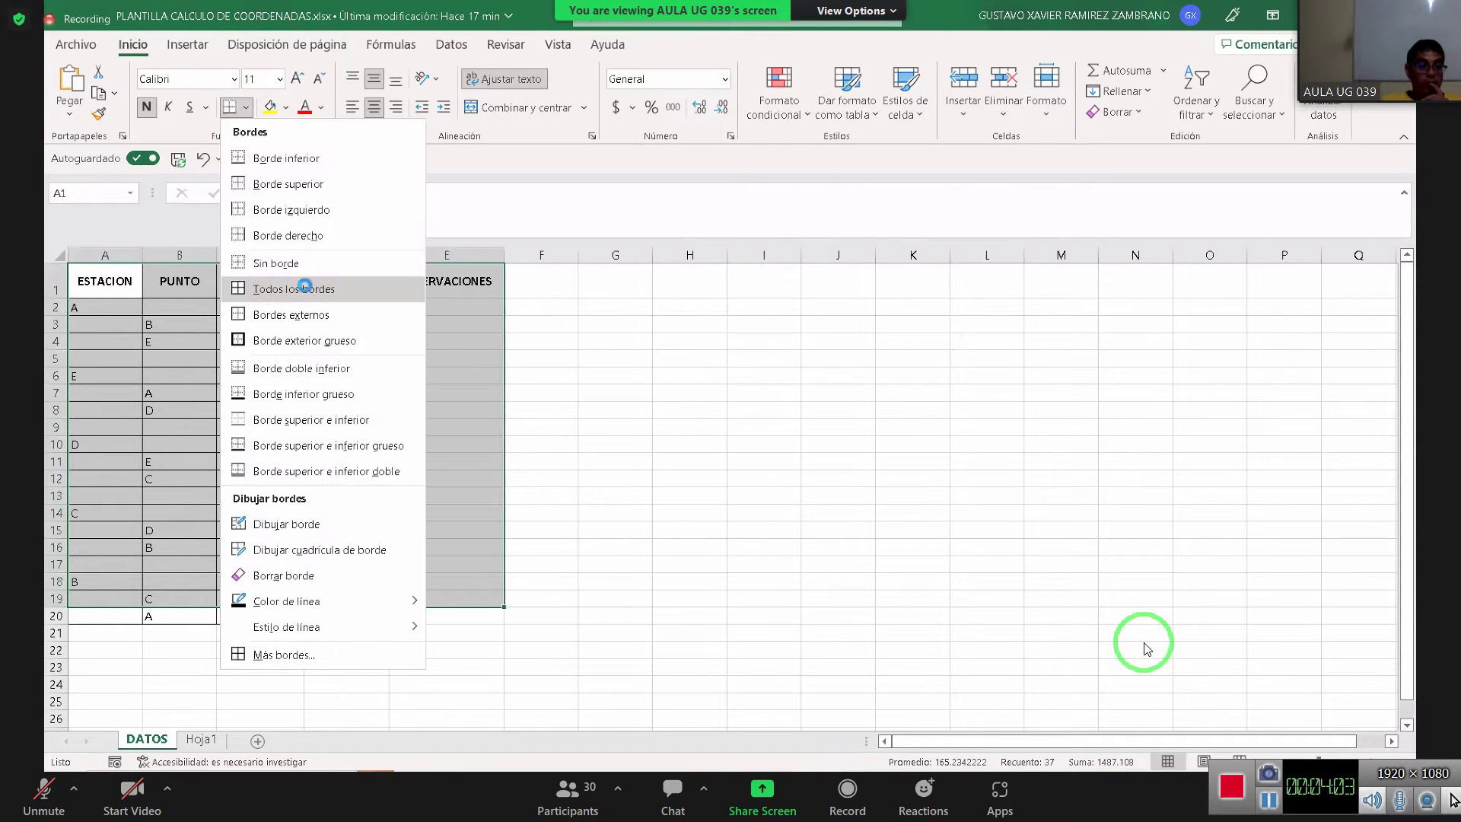
{"action": "left_click", "coordinate": [306, 287]}
{"action": "left_click_drag", "start_coordinate": [118, 286], "coordinate": [450, 613]}
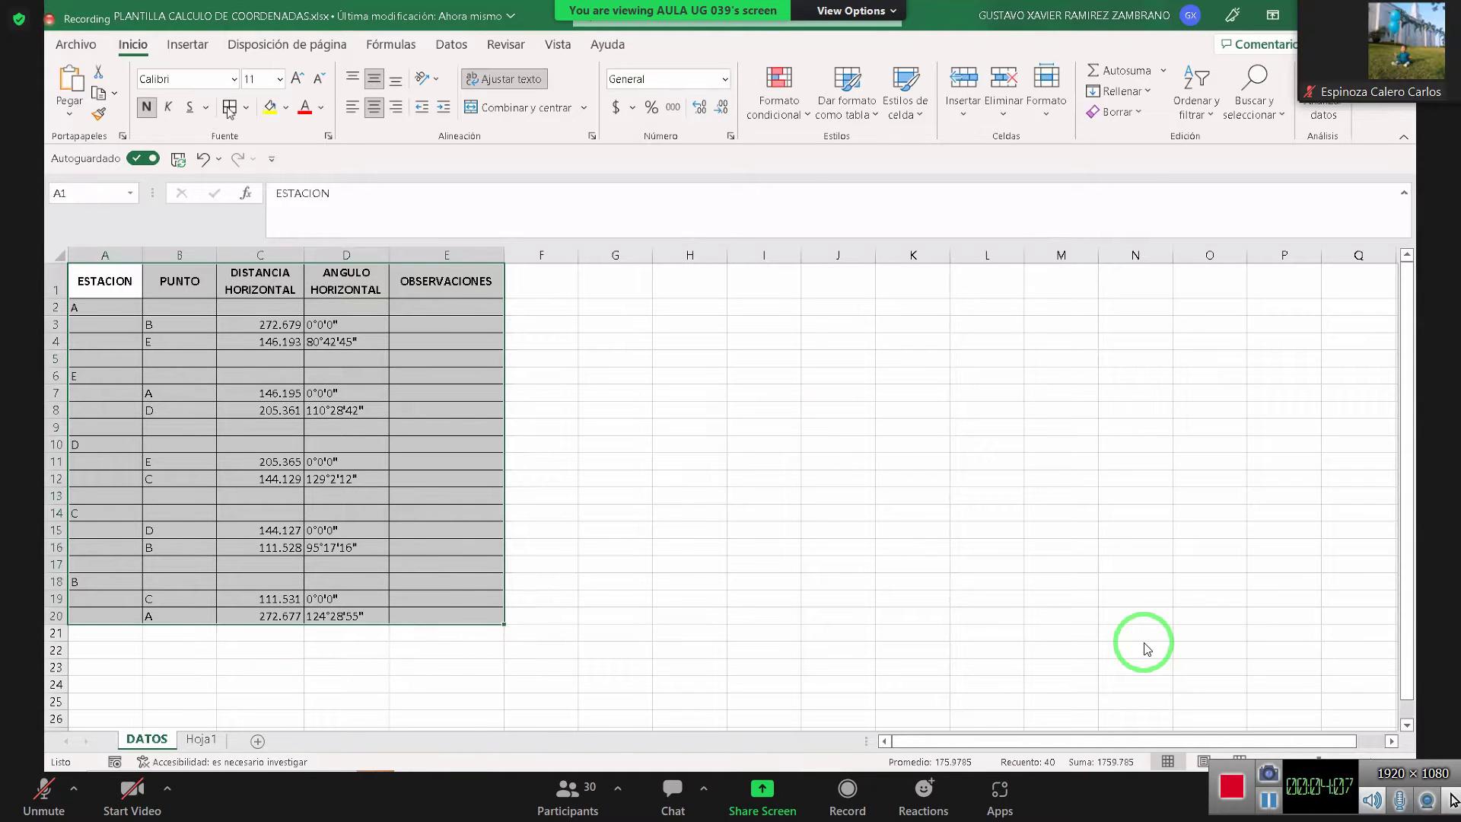
{"action": "left_click", "coordinate": [846, 476]}
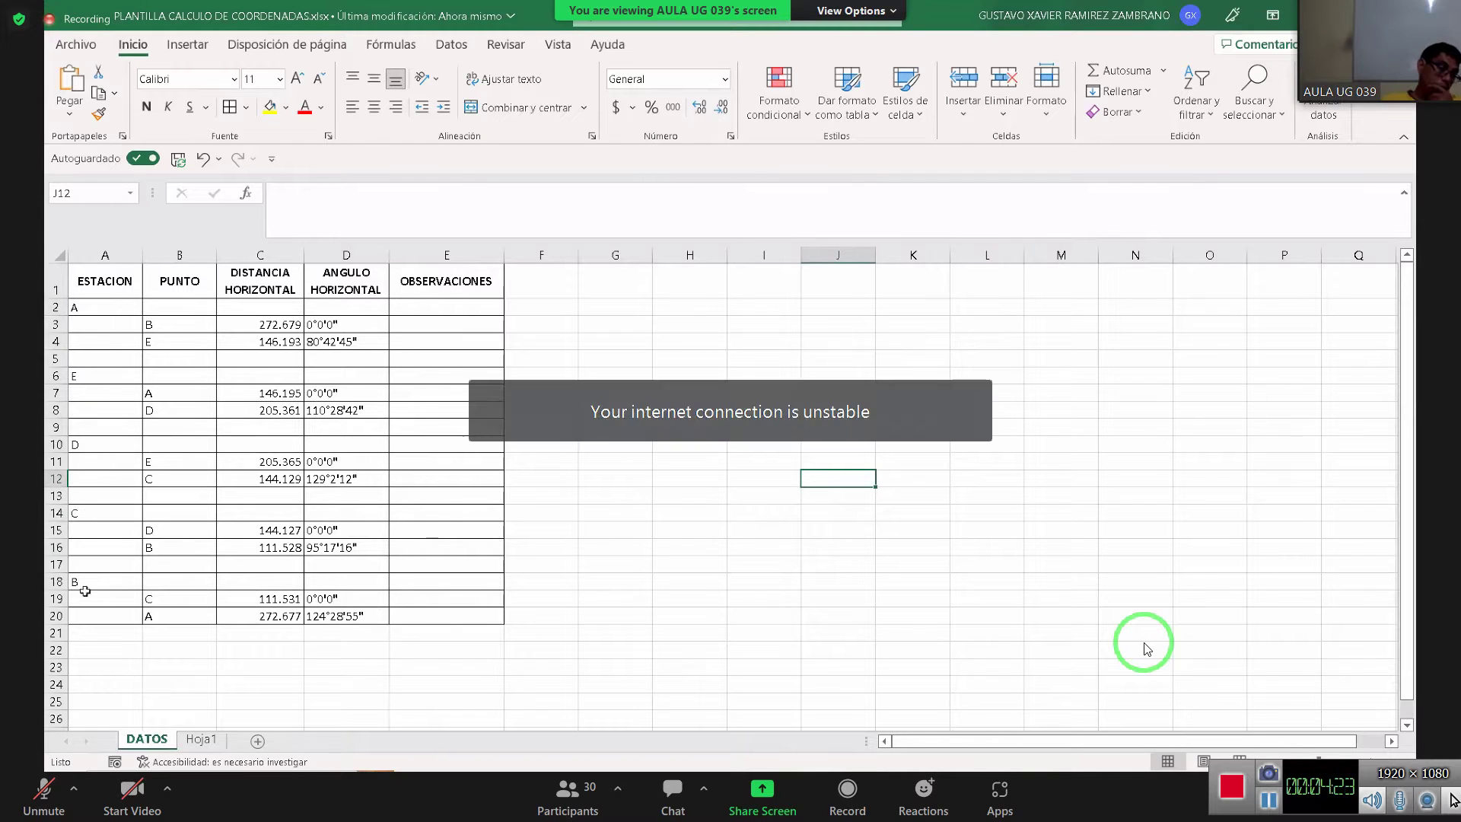
Compare the Hoja1 calculation template with the DATOS sheet and examine the points and horizontal angles observed from station E
{"action": "left_click", "coordinate": [192, 742]}
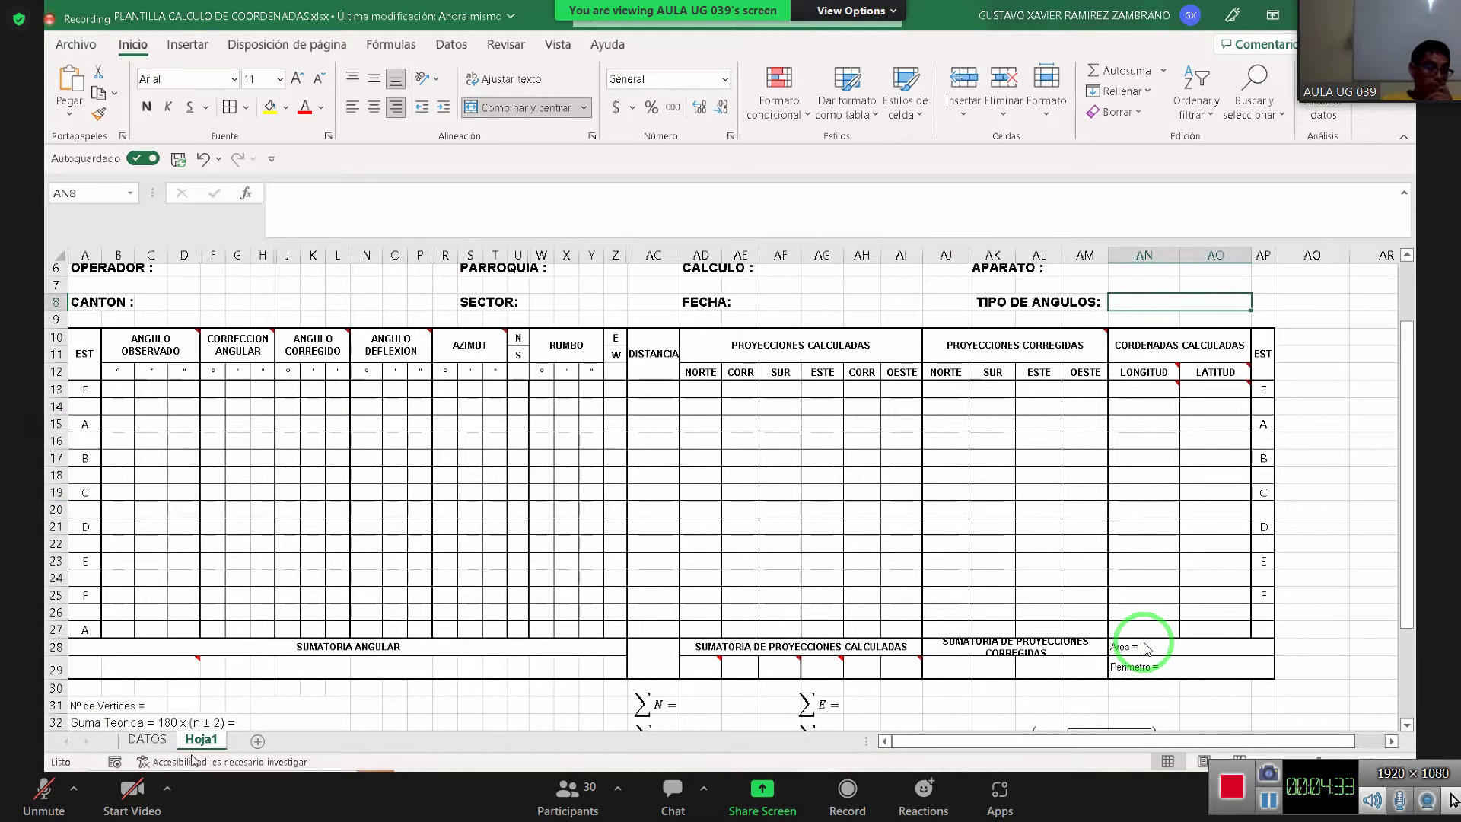
{"action": "left_click", "coordinate": [146, 736]}
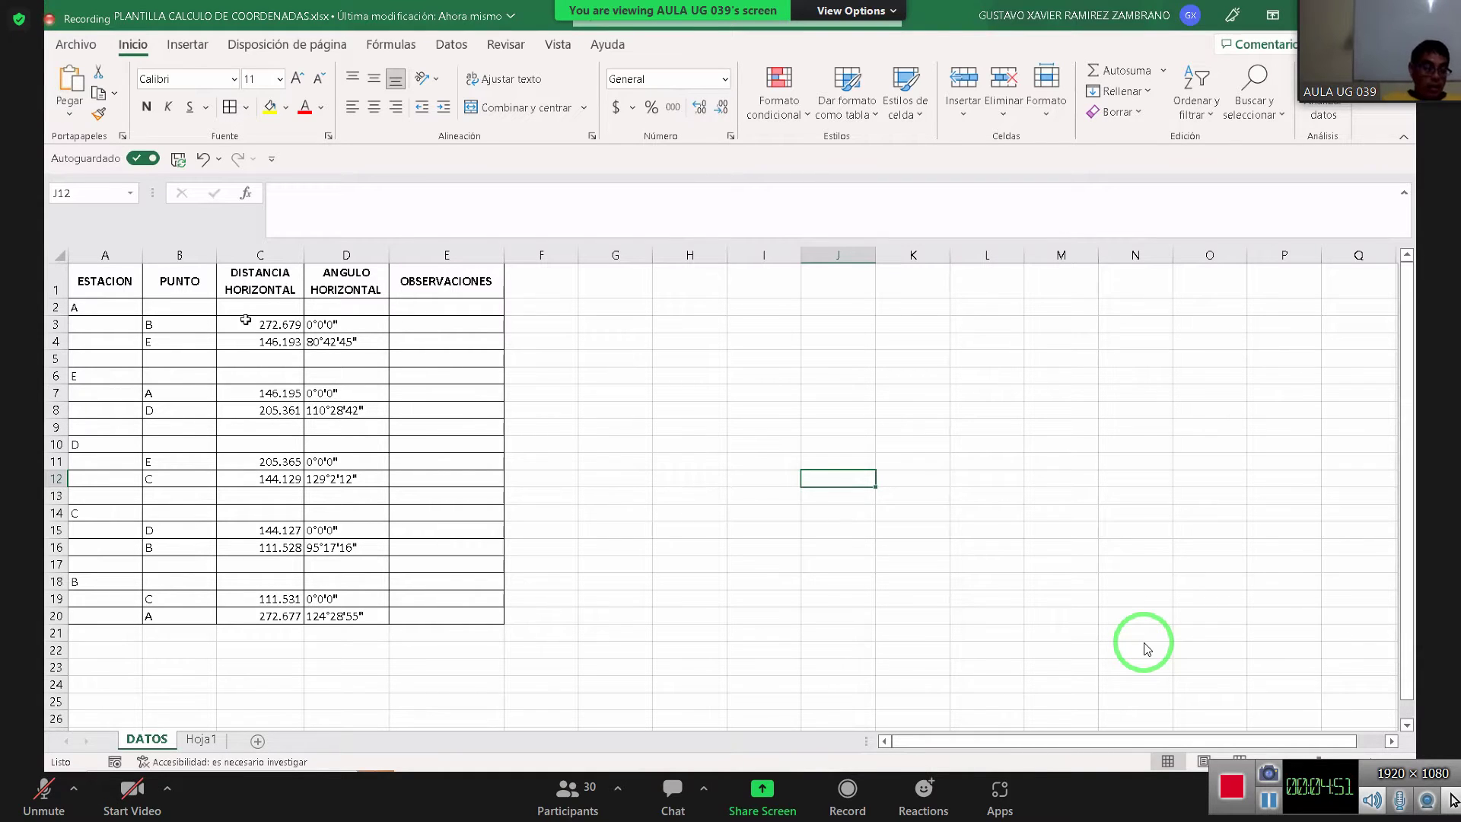
{"action": "left_click", "coordinate": [549, 328]}
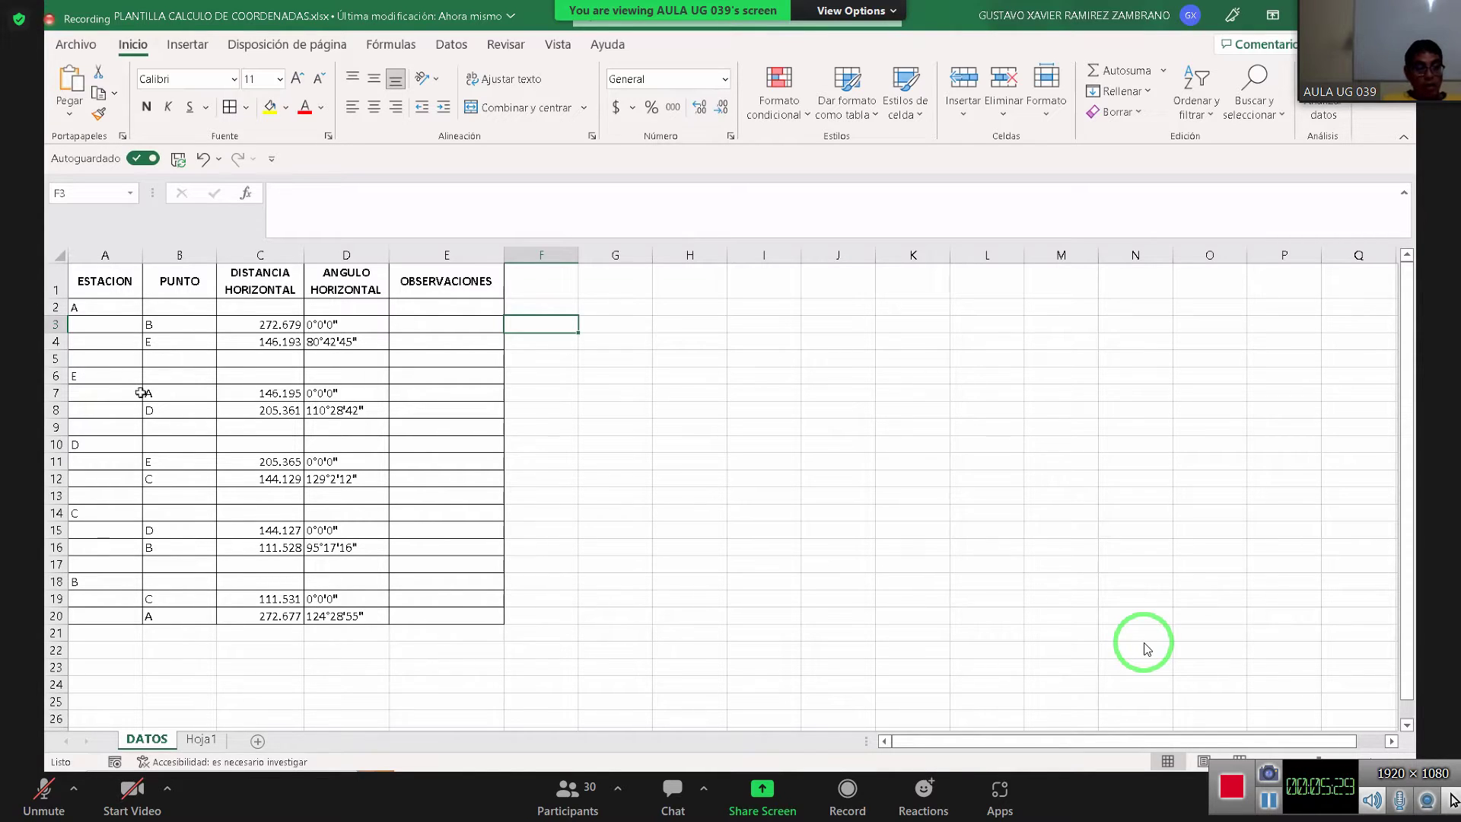
{"action": "left_click", "coordinate": [354, 393]}
{"action": "left_click", "coordinate": [174, 412]}
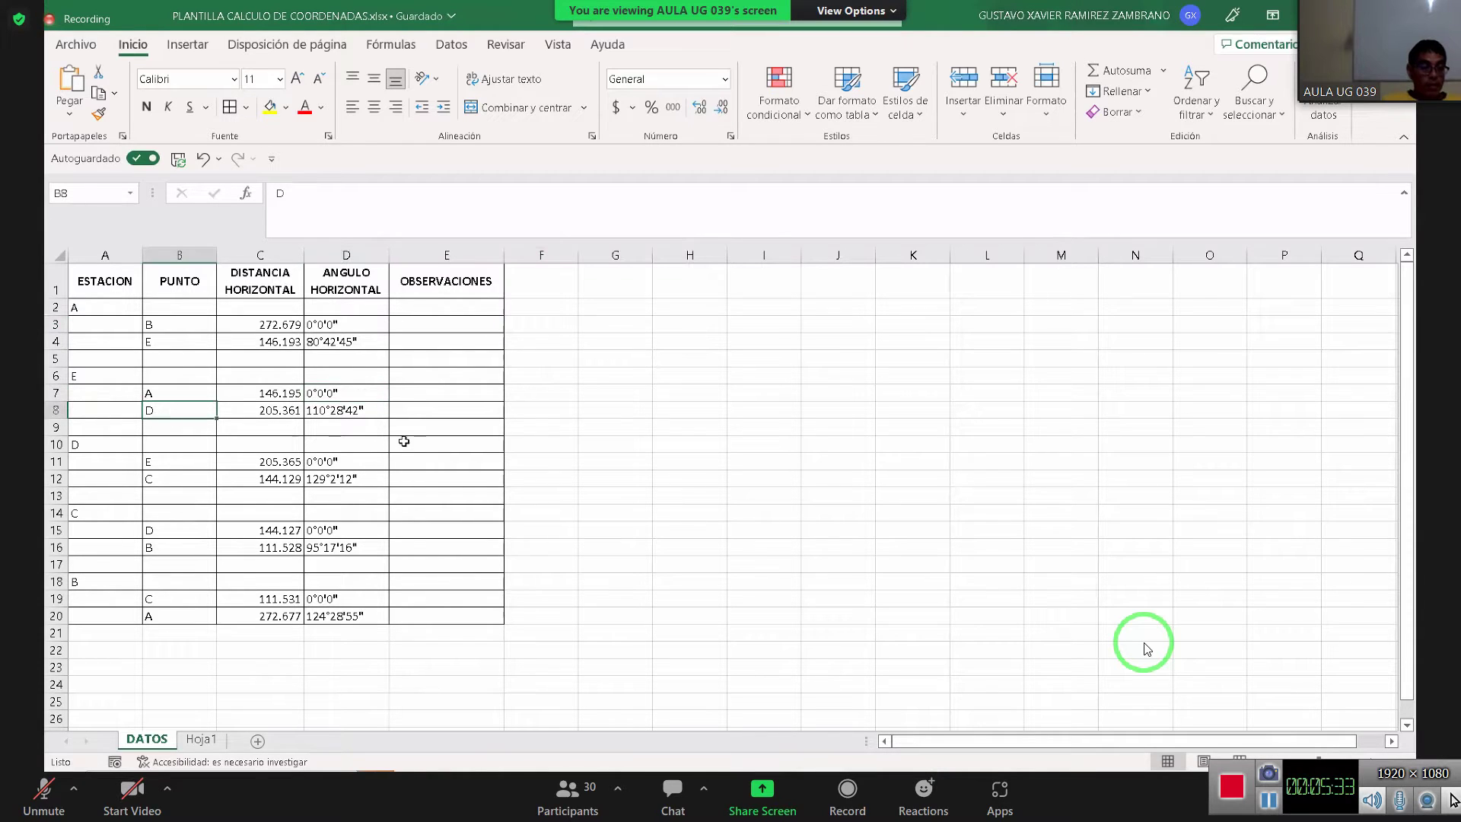
{"action": "left_click", "coordinate": [349, 411]}
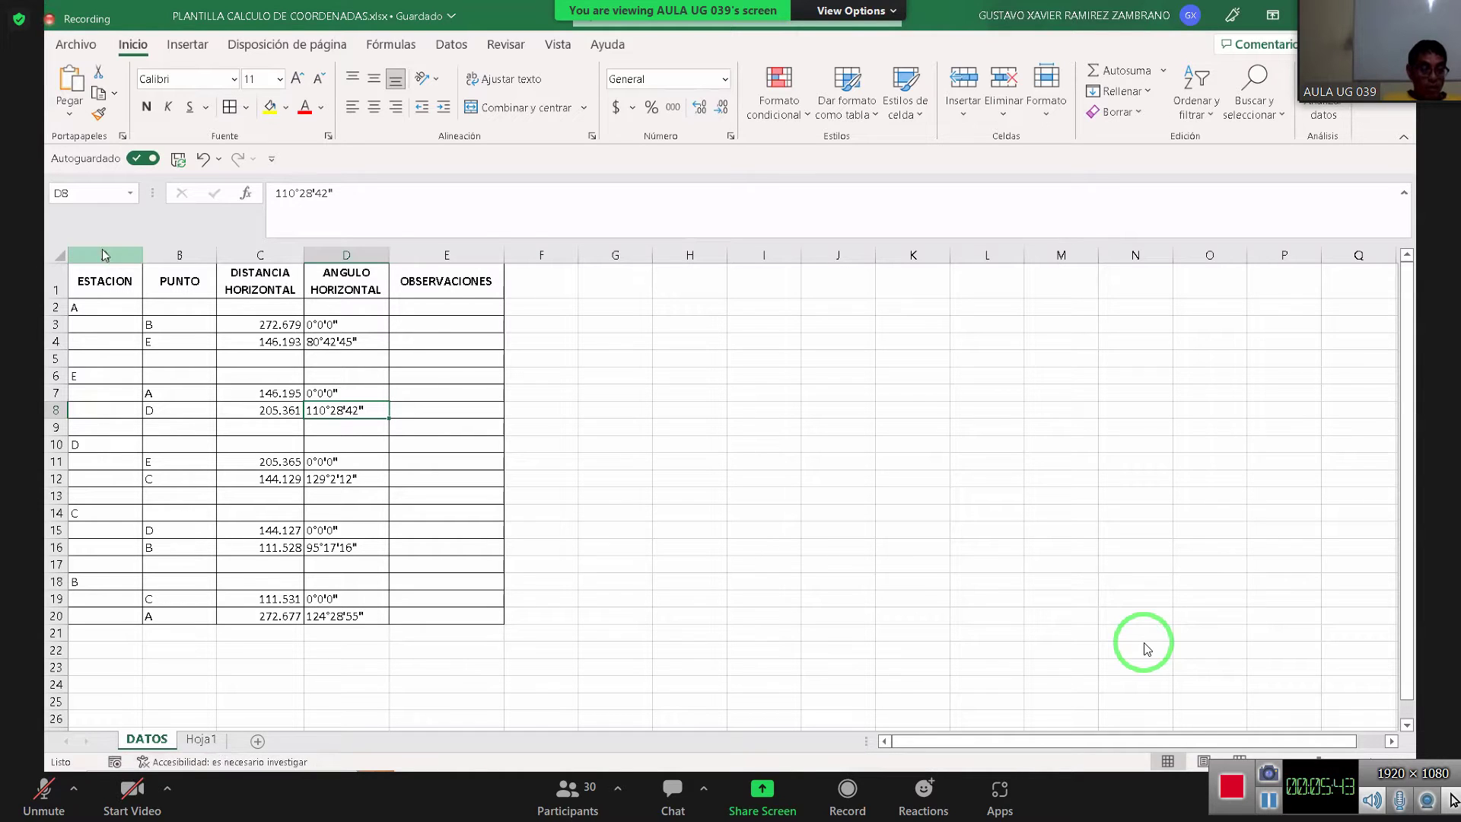
On the Hoja1 sheet, set the first station in the EST column, cell A13, to B
{"action": "left_click", "coordinate": [202, 739]}
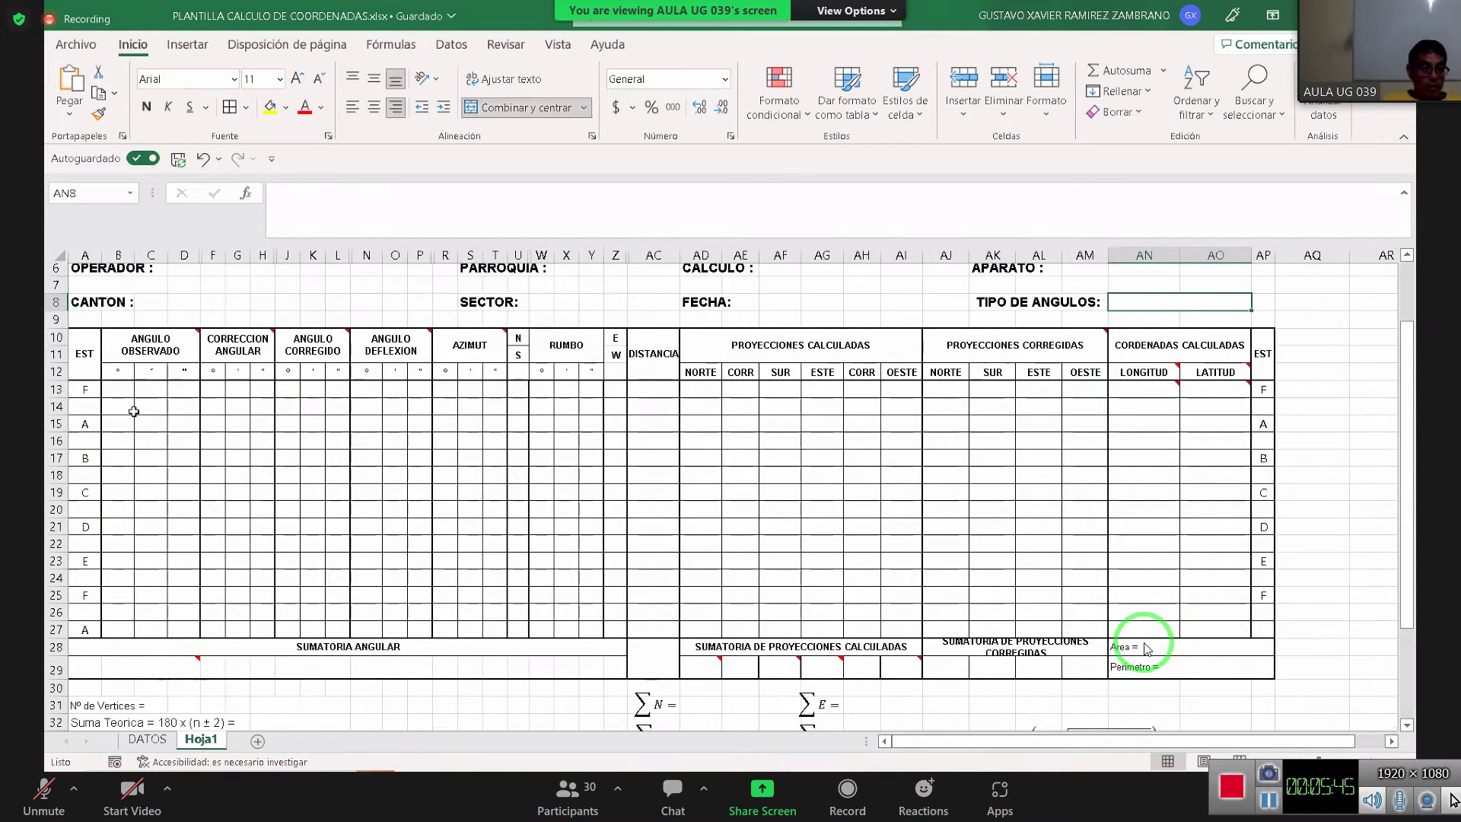
{"action": "left_click", "coordinate": [81, 393]}
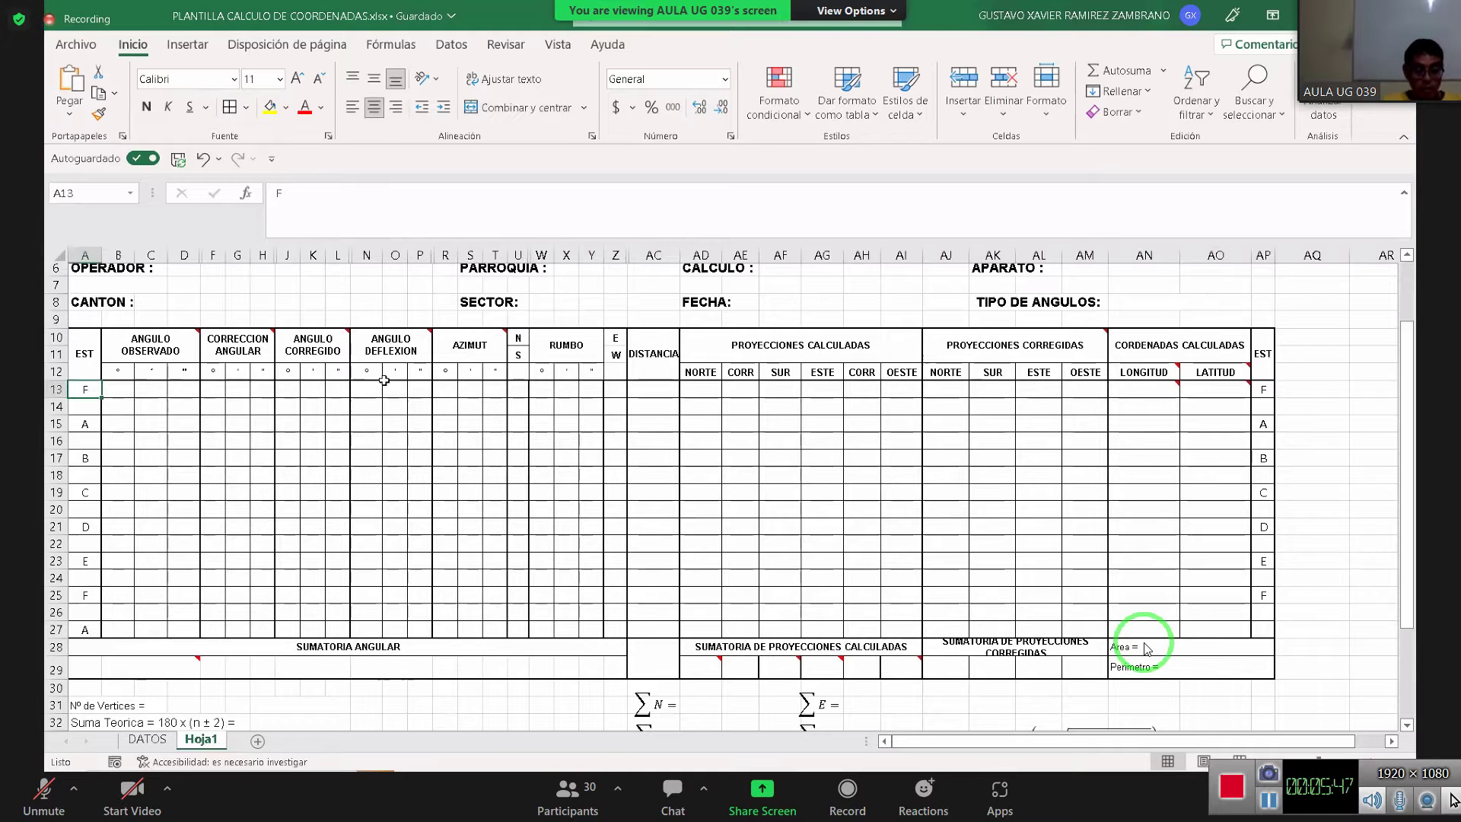
{"action": "type", "text": "B"}
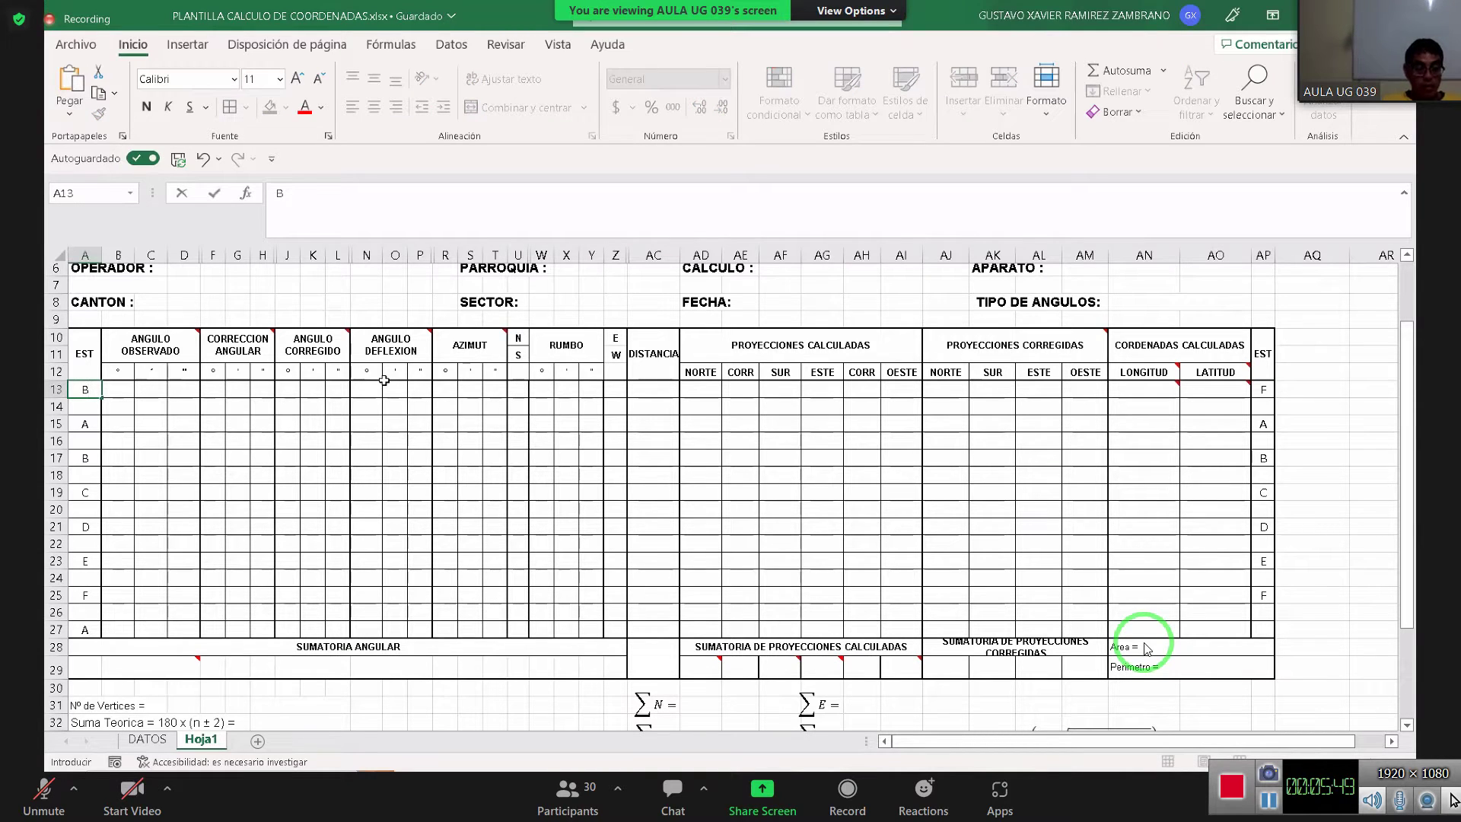
{"action": "key", "text": "Return"}
{"action": "key", "text": "Return"}
{"action": "key", "text": "Return"}
{"action": "key", "text": "Return"}
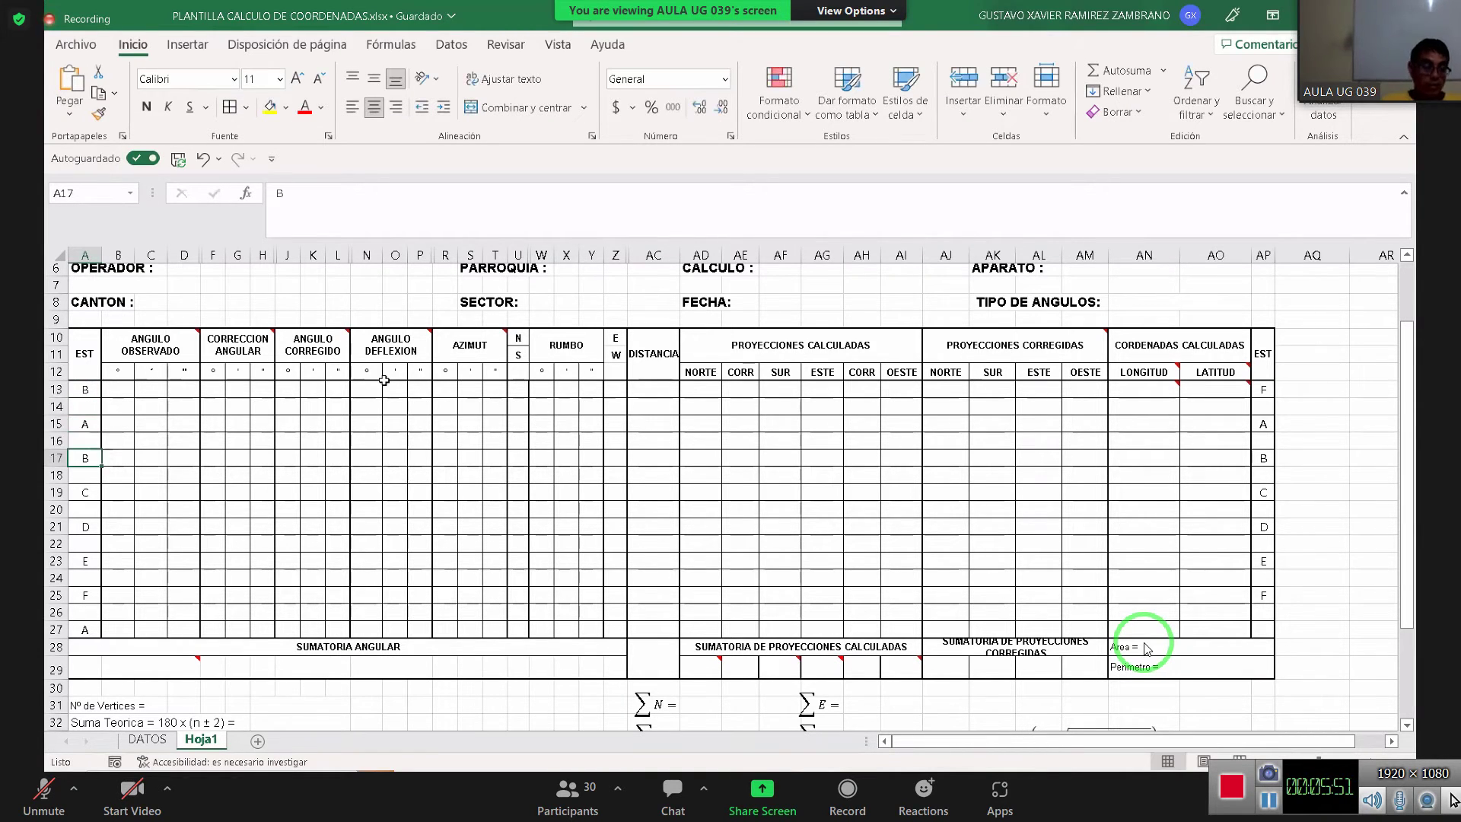
Check the station order on the DATOS sheet and set cell A17 of Hoja1's EST column to E
{"action": "left_click", "coordinate": [147, 739]}
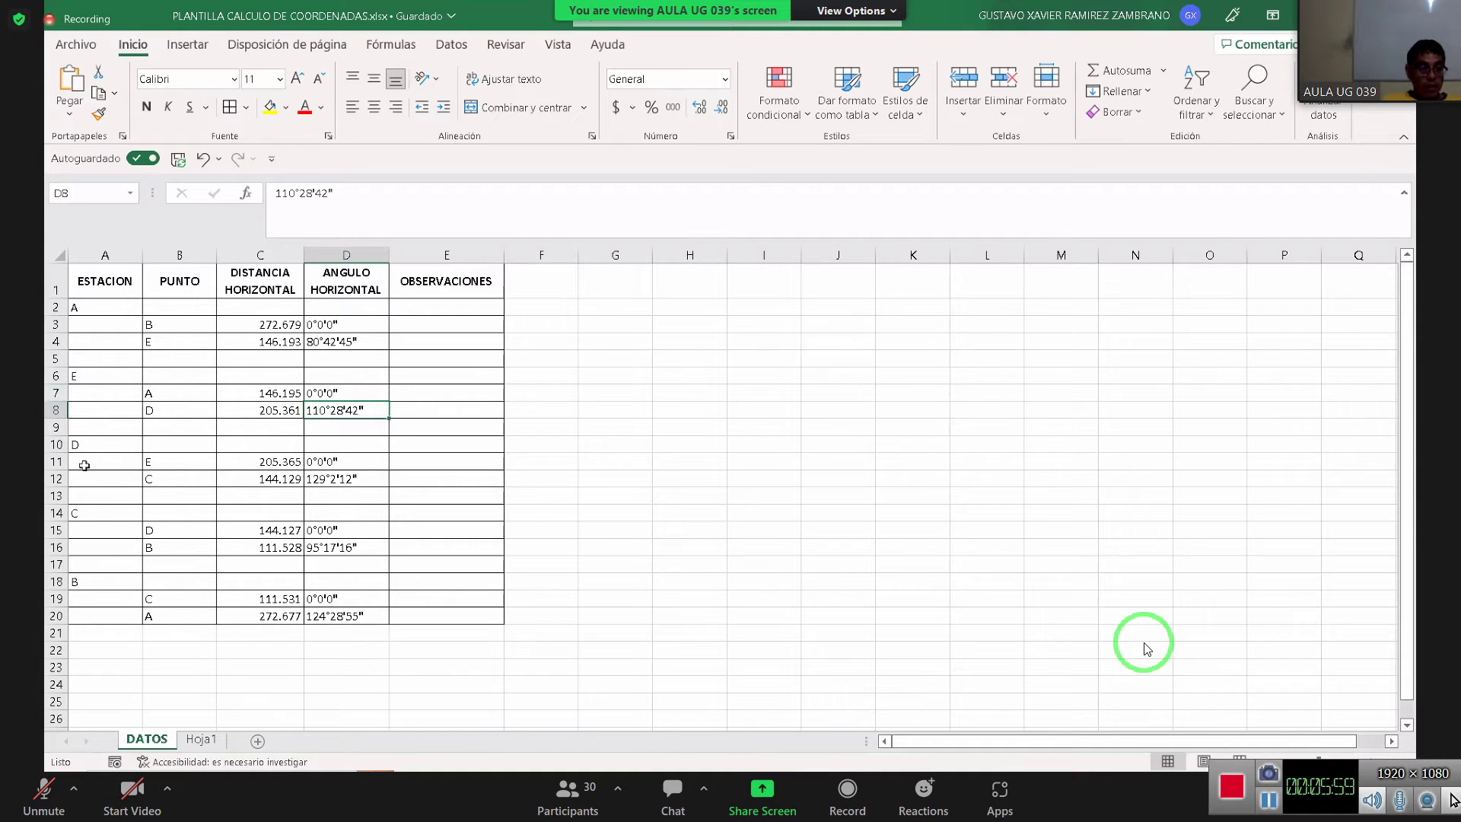
{"action": "left_click", "coordinate": [206, 742]}
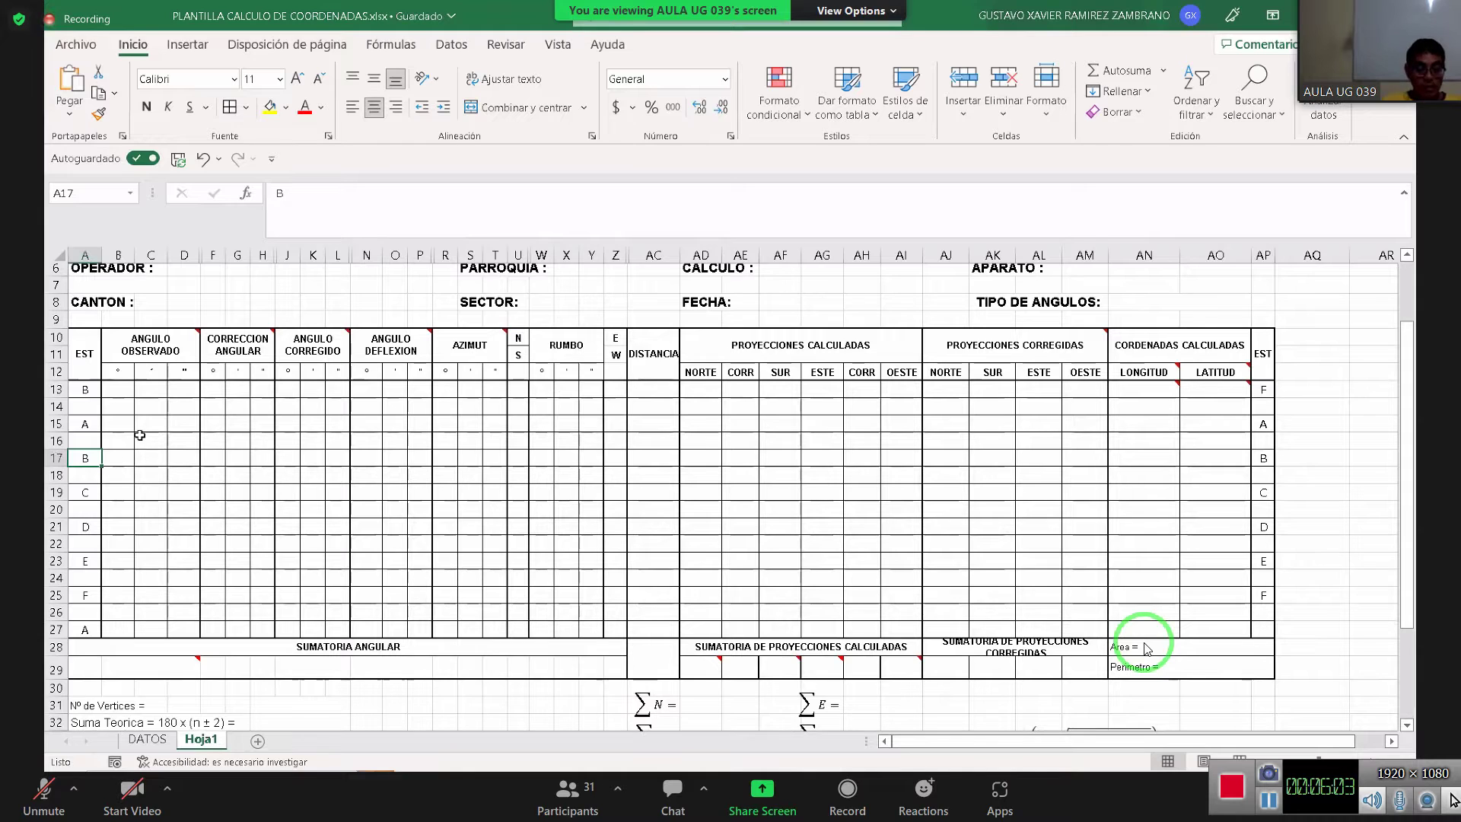
{"action": "type", "text": "E"}
{"action": "key", "text": "Return"}
{"action": "key", "text": "Return"}
{"action": "key", "text": "Return"}
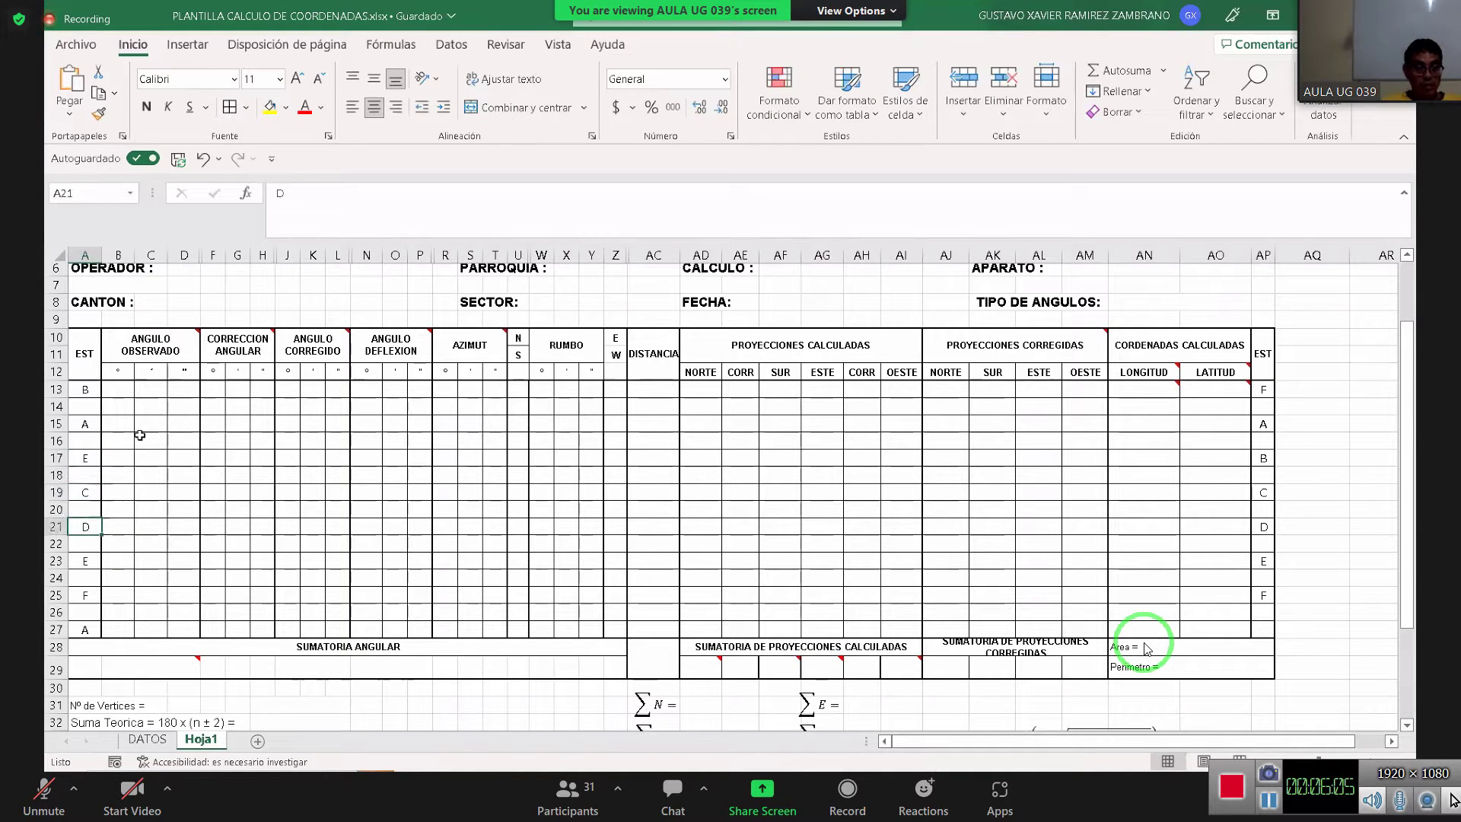
Set the station in cell A23 of the EST column to B
{"action": "key", "text": "Return"}
{"action": "key", "text": "Return"}
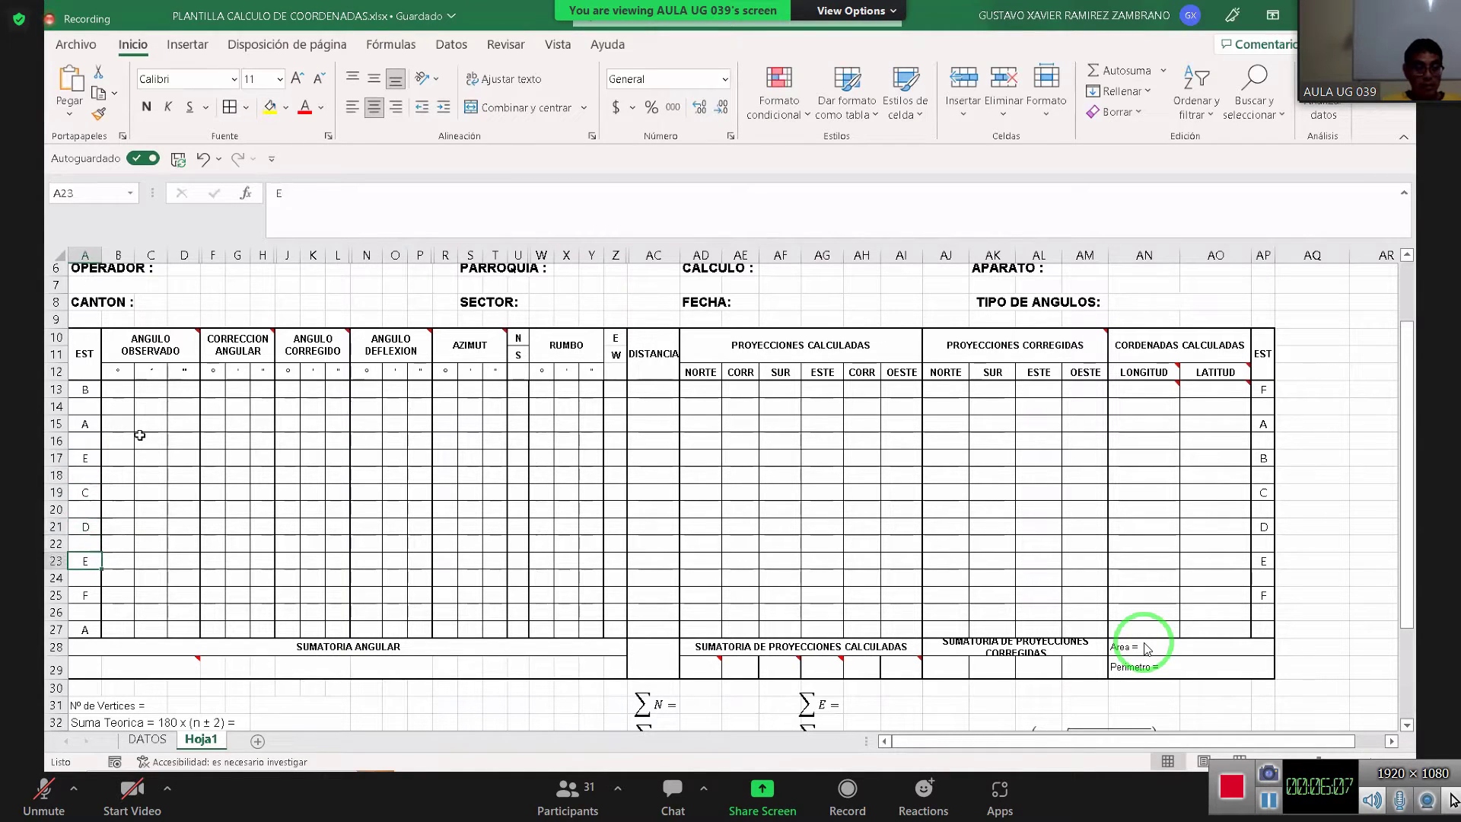
{"action": "type", "text": "B"}
{"action": "key", "text": "Return"}
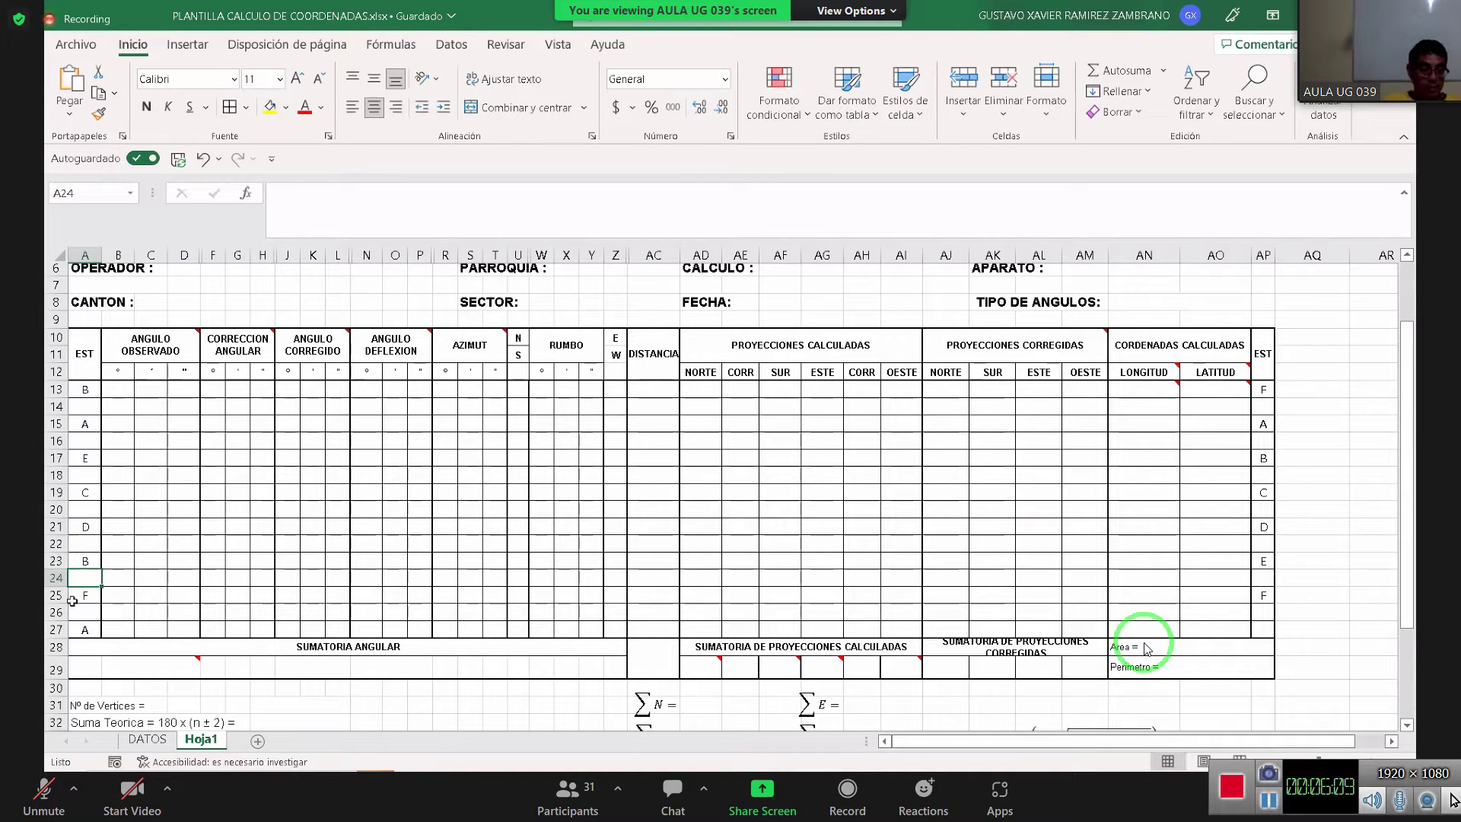
Delete rows 24 and 25, which hold the surplus station F, from the calculation template
{"action": "left_click_drag", "start_coordinate": [50, 578], "coordinate": [50, 595]}
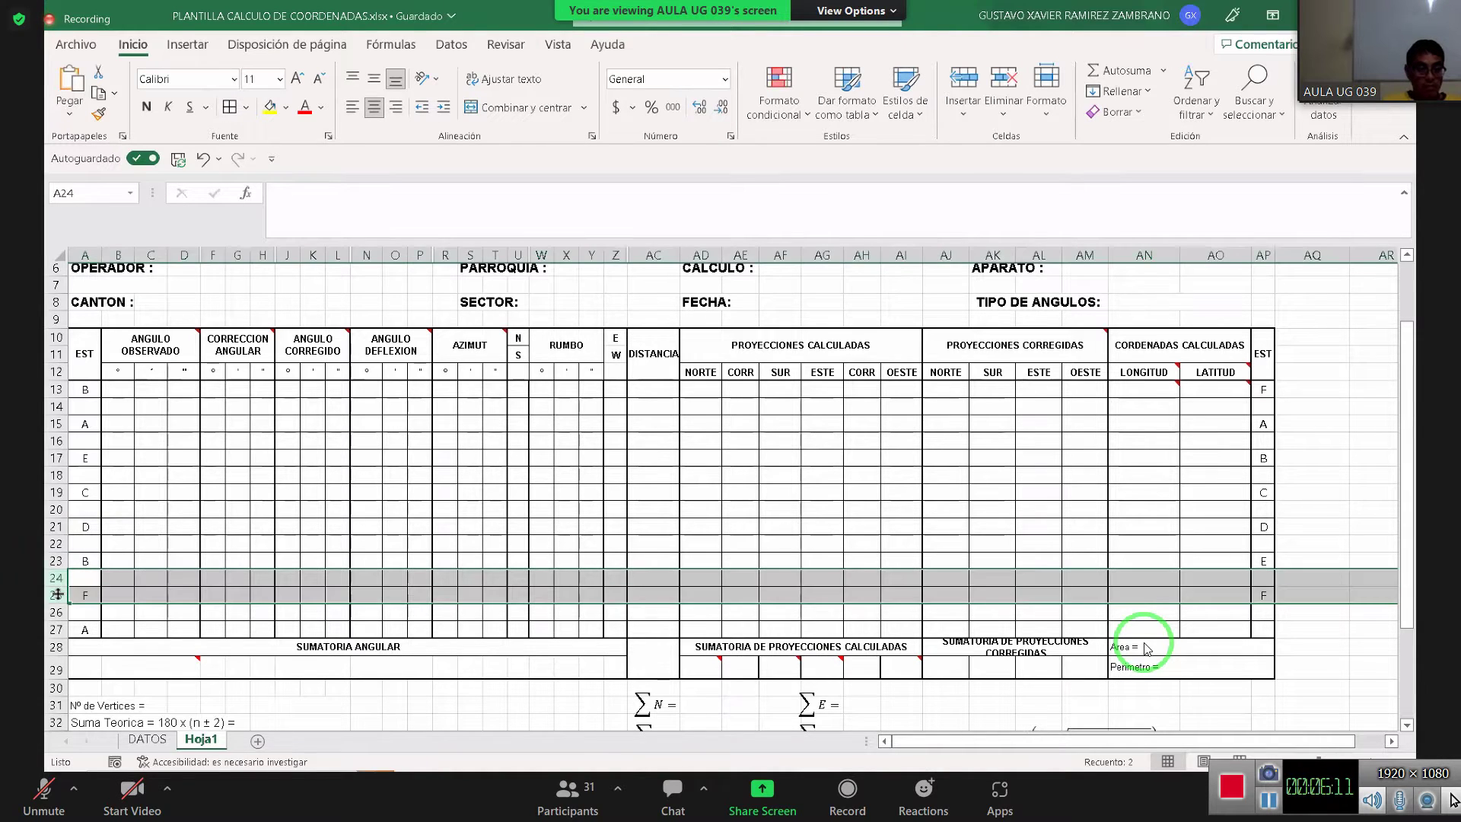
{"action": "right_click", "coordinate": [54, 593]}
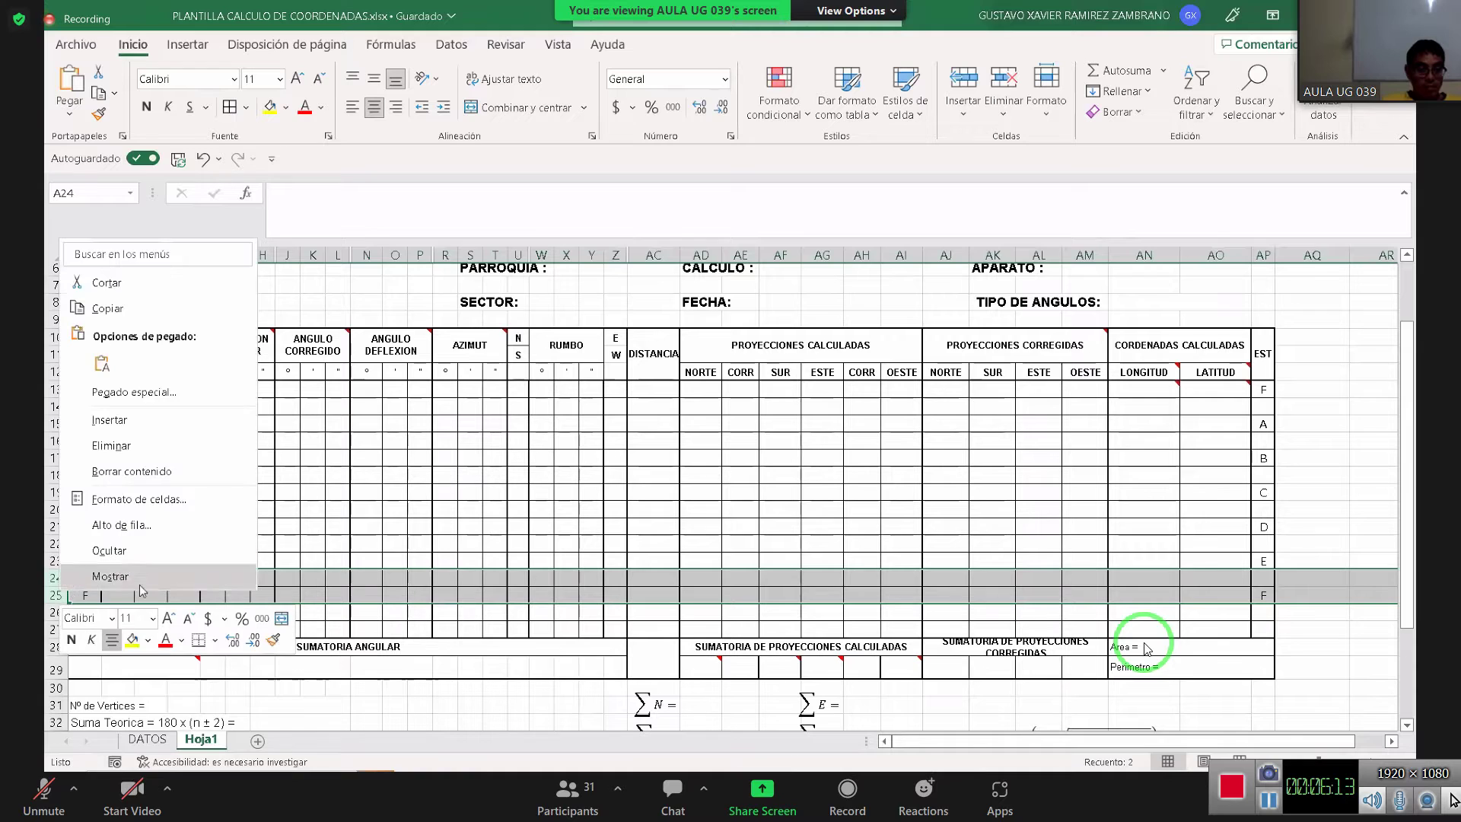
{"action": "left_click", "coordinate": [111, 446]}
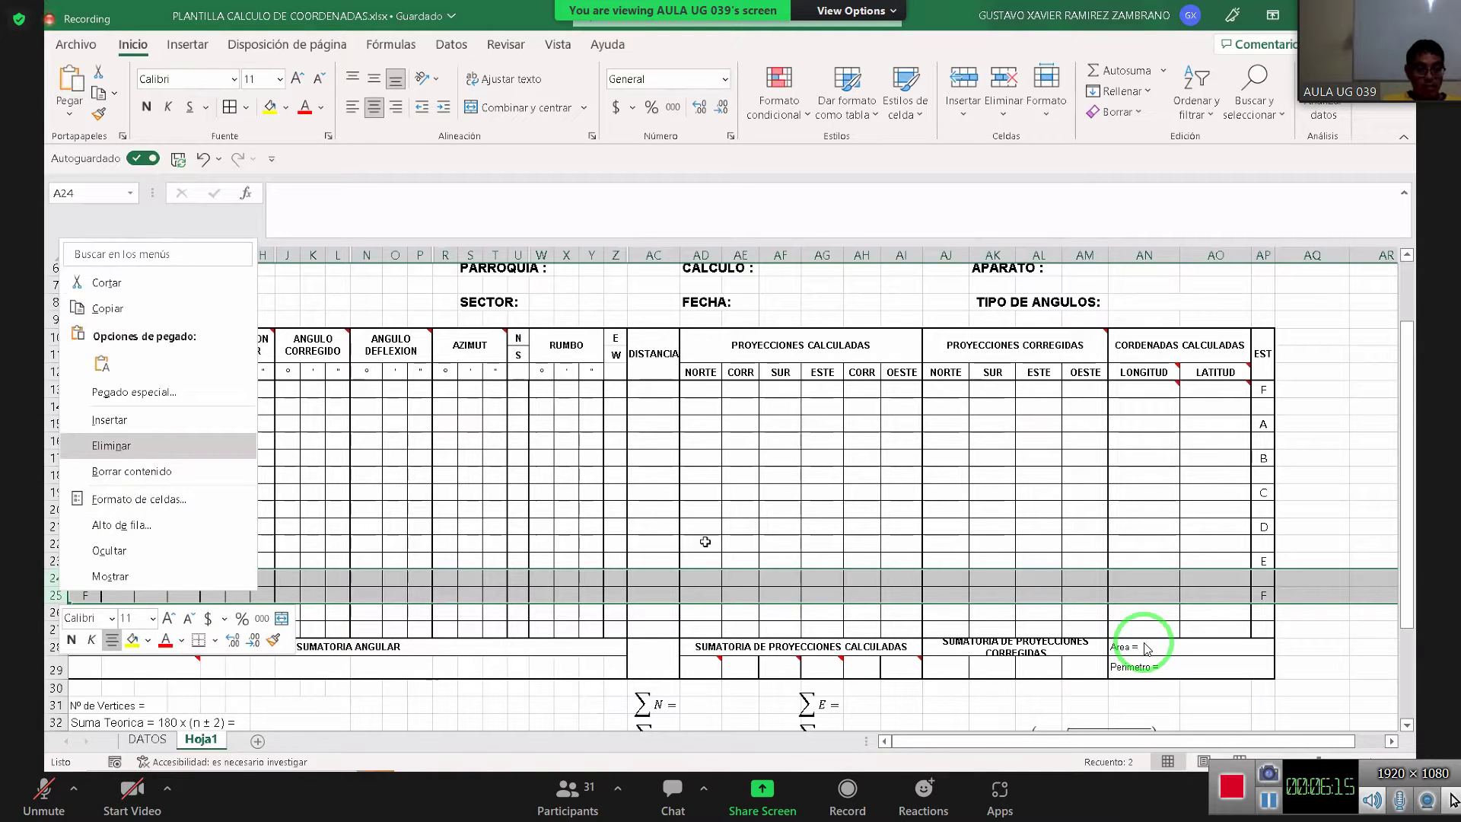
{"action": "left_click", "coordinate": [700, 542]}
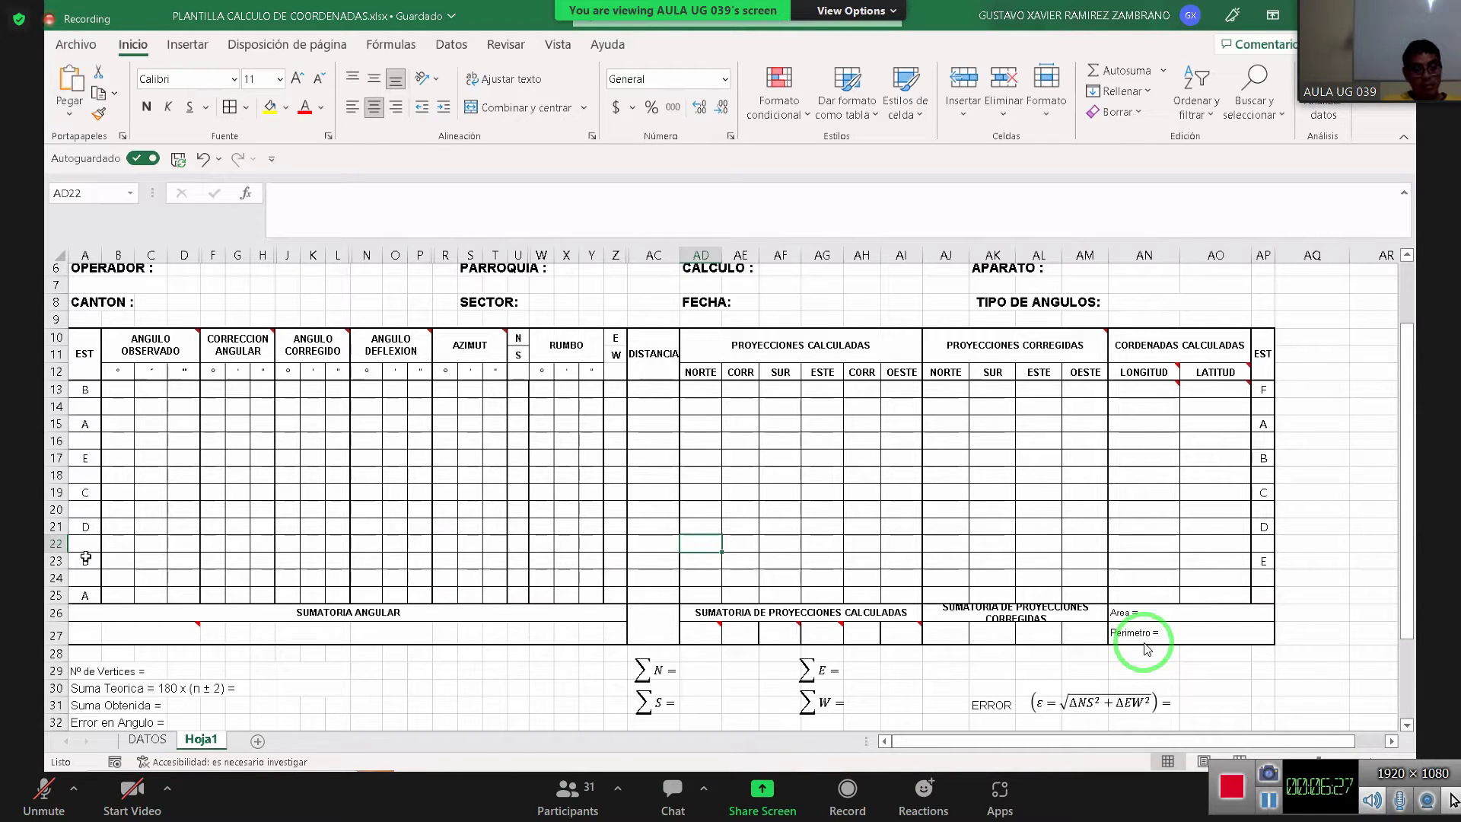
{"action": "left_click", "coordinate": [85, 595]}
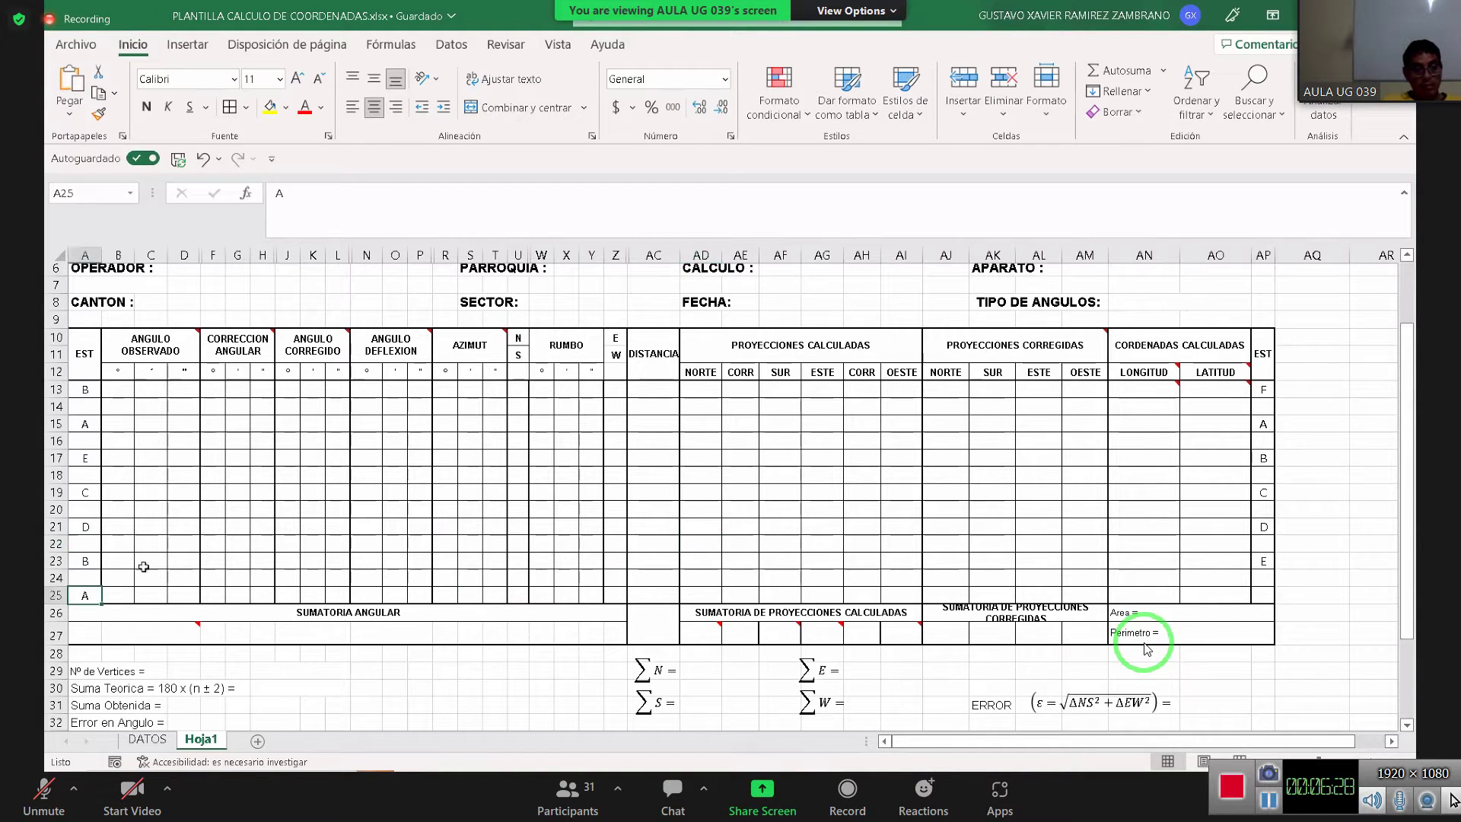
Examine the DATOS sheet's point observed last from station B and the points and angle observed from station A
{"action": "left_click", "coordinate": [146, 740]}
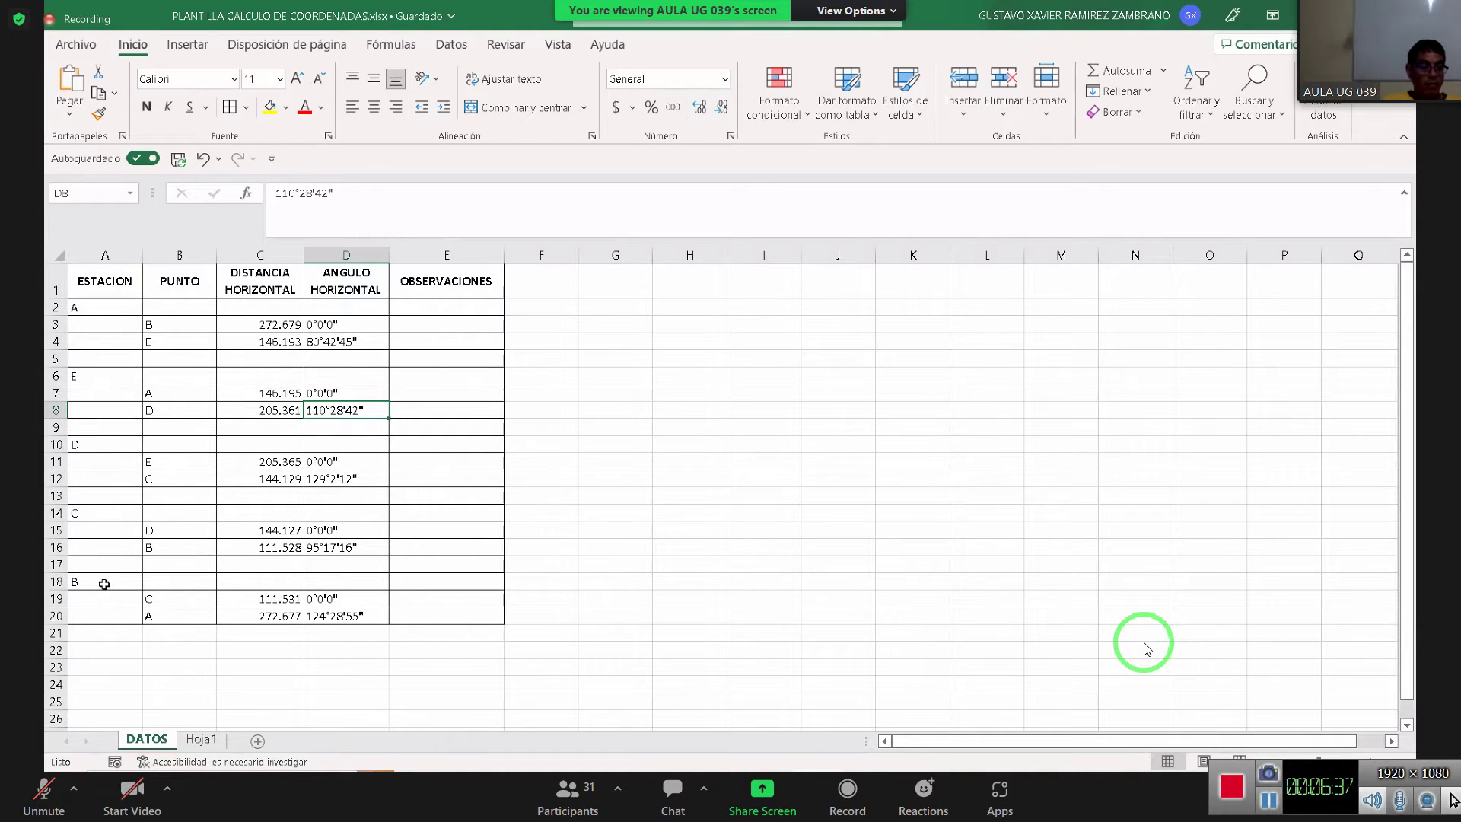
{"action": "left_click", "coordinate": [176, 613]}
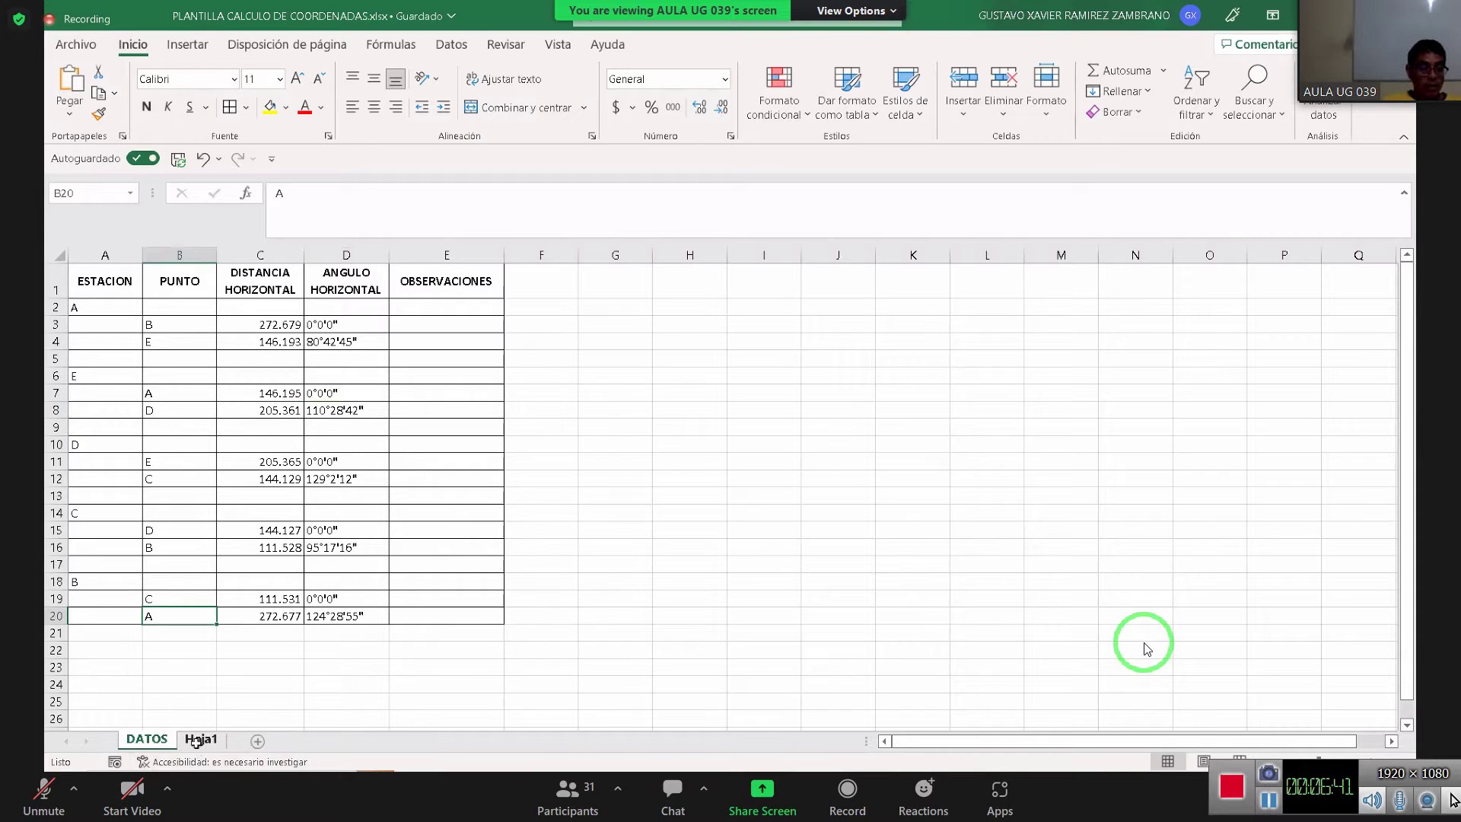
{"action": "left_click", "coordinate": [359, 341]}
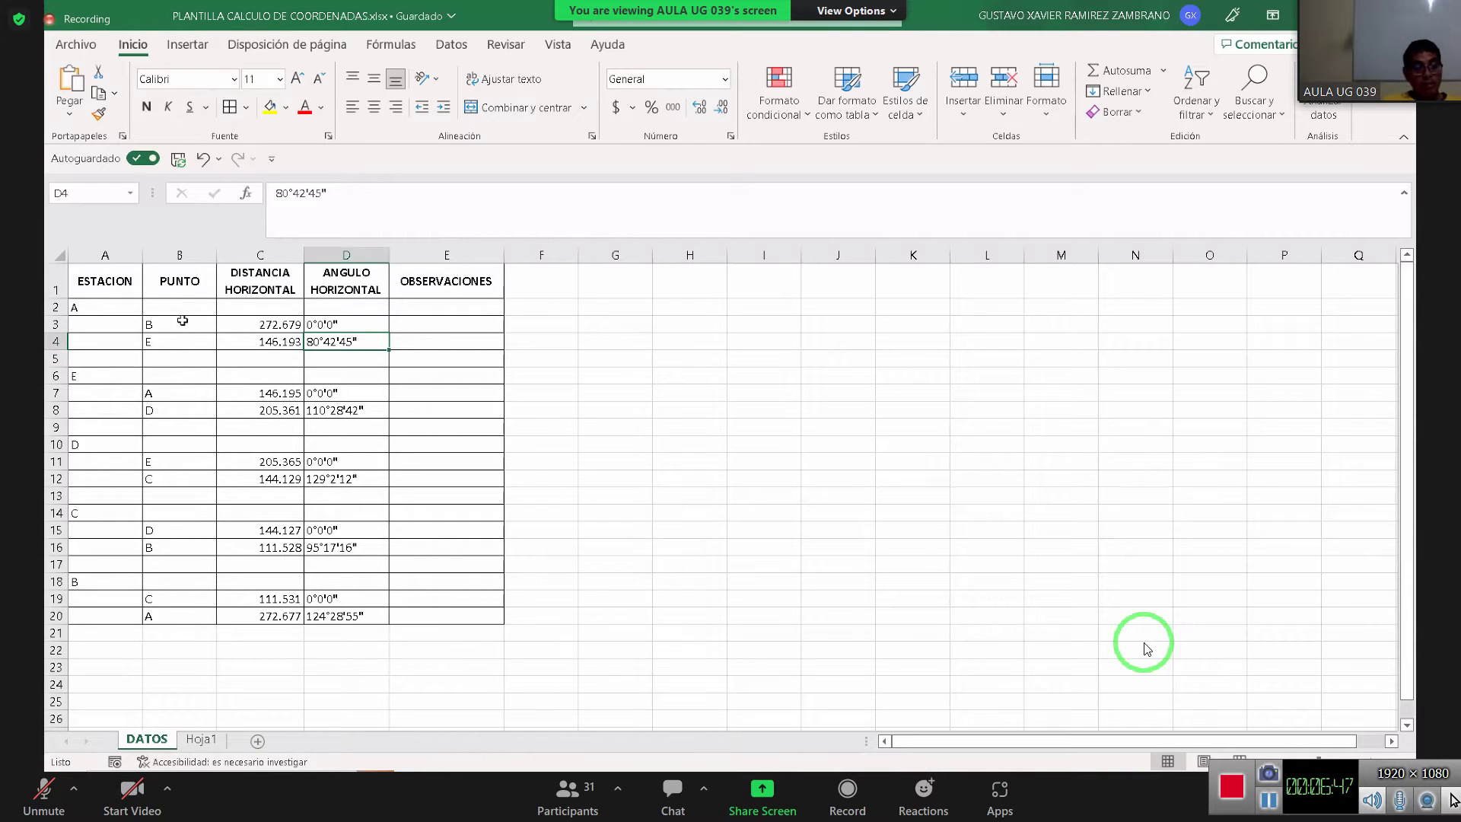
{"action": "left_click", "coordinate": [159, 307]}
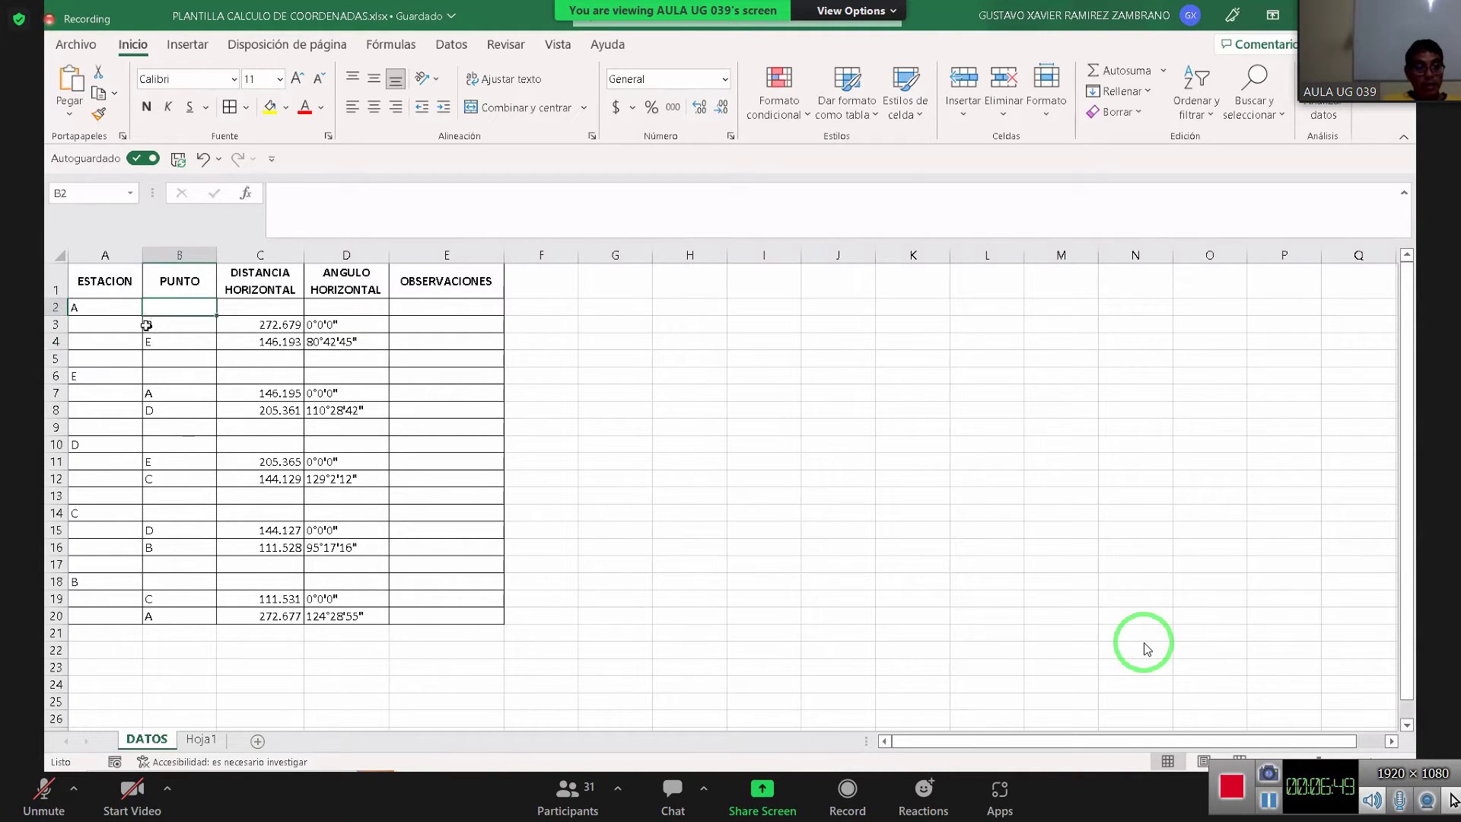
{"action": "left_click", "coordinate": [125, 316]}
{"action": "left_click", "coordinate": [166, 342]}
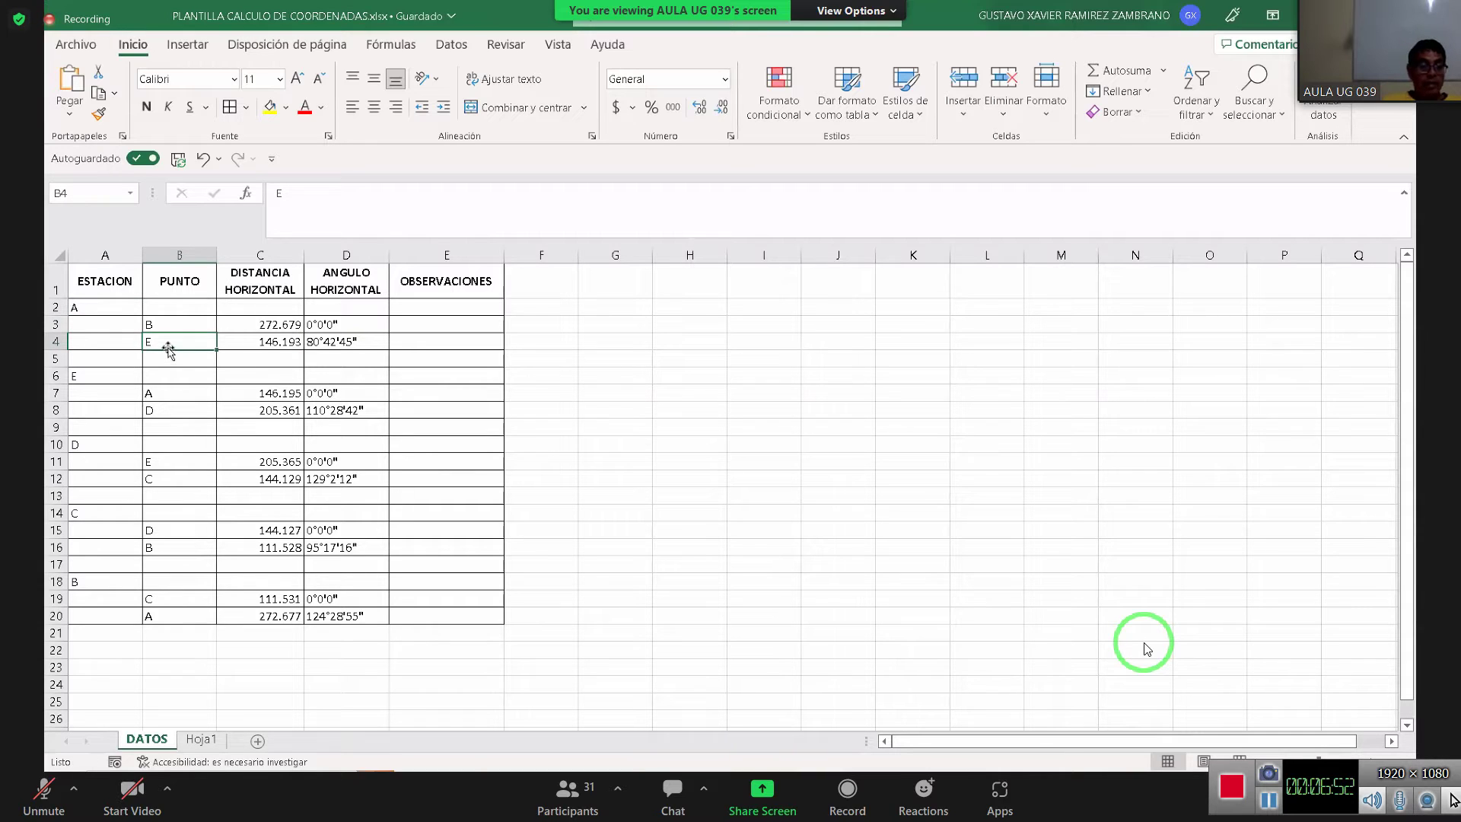
Check station A's angle to point E on the DATOS sheet and enter 82 as its observed degrees in cell B15 of Hoja1
{"action": "left_click", "coordinate": [91, 309]}
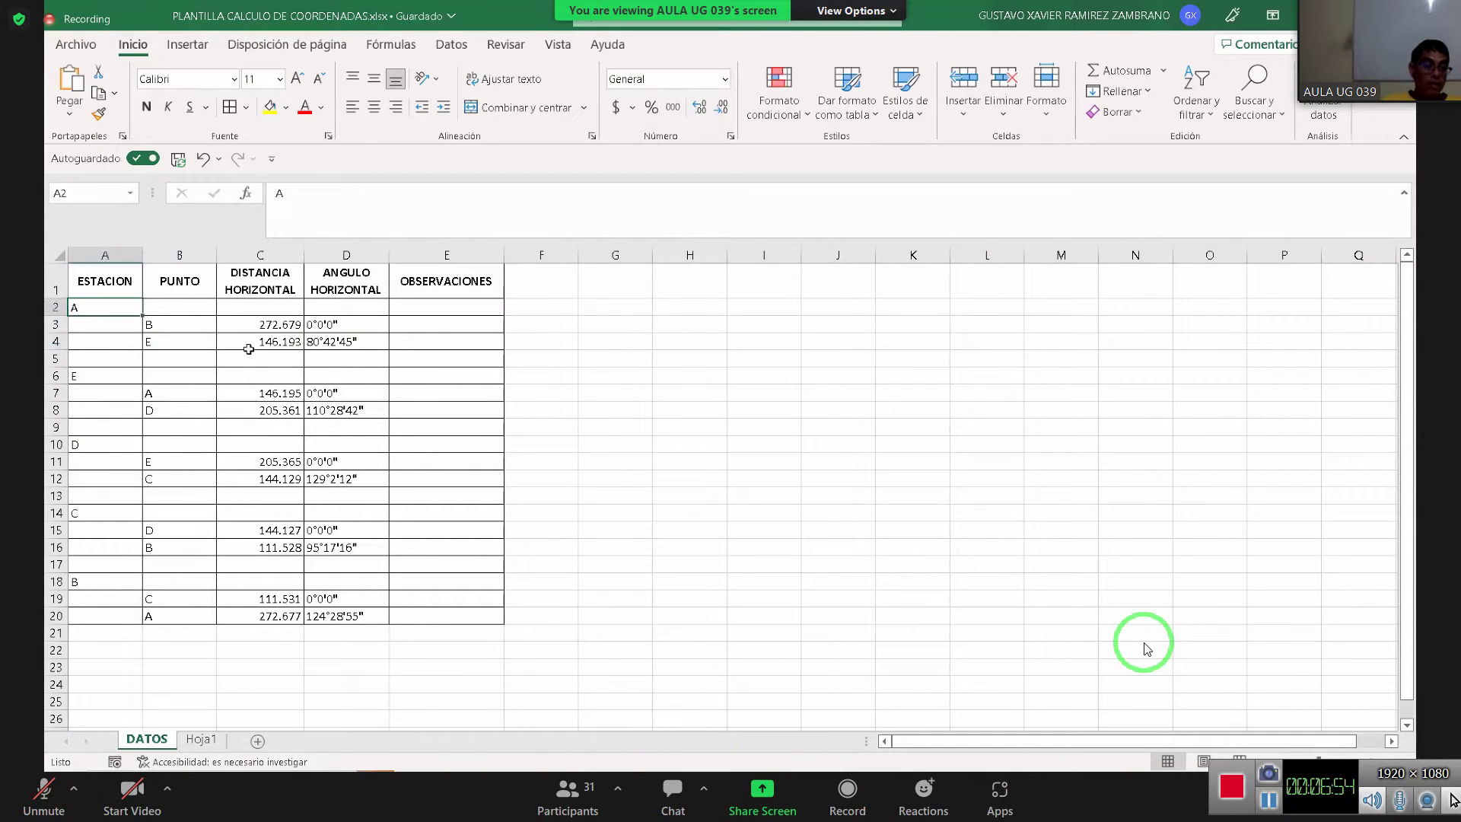
{"action": "left_click", "coordinate": [328, 326]}
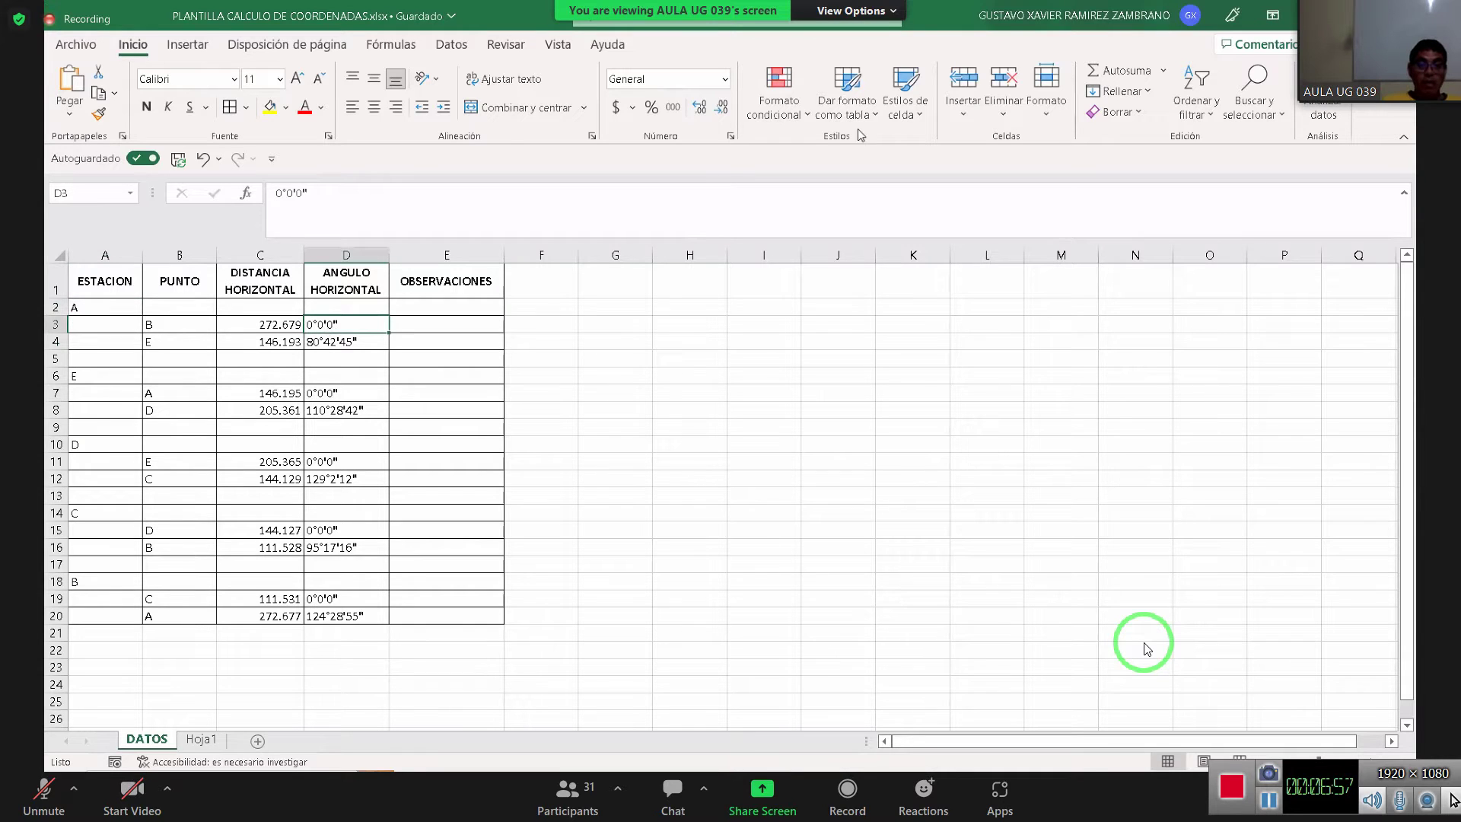
{"action": "left_click", "coordinate": [343, 343]}
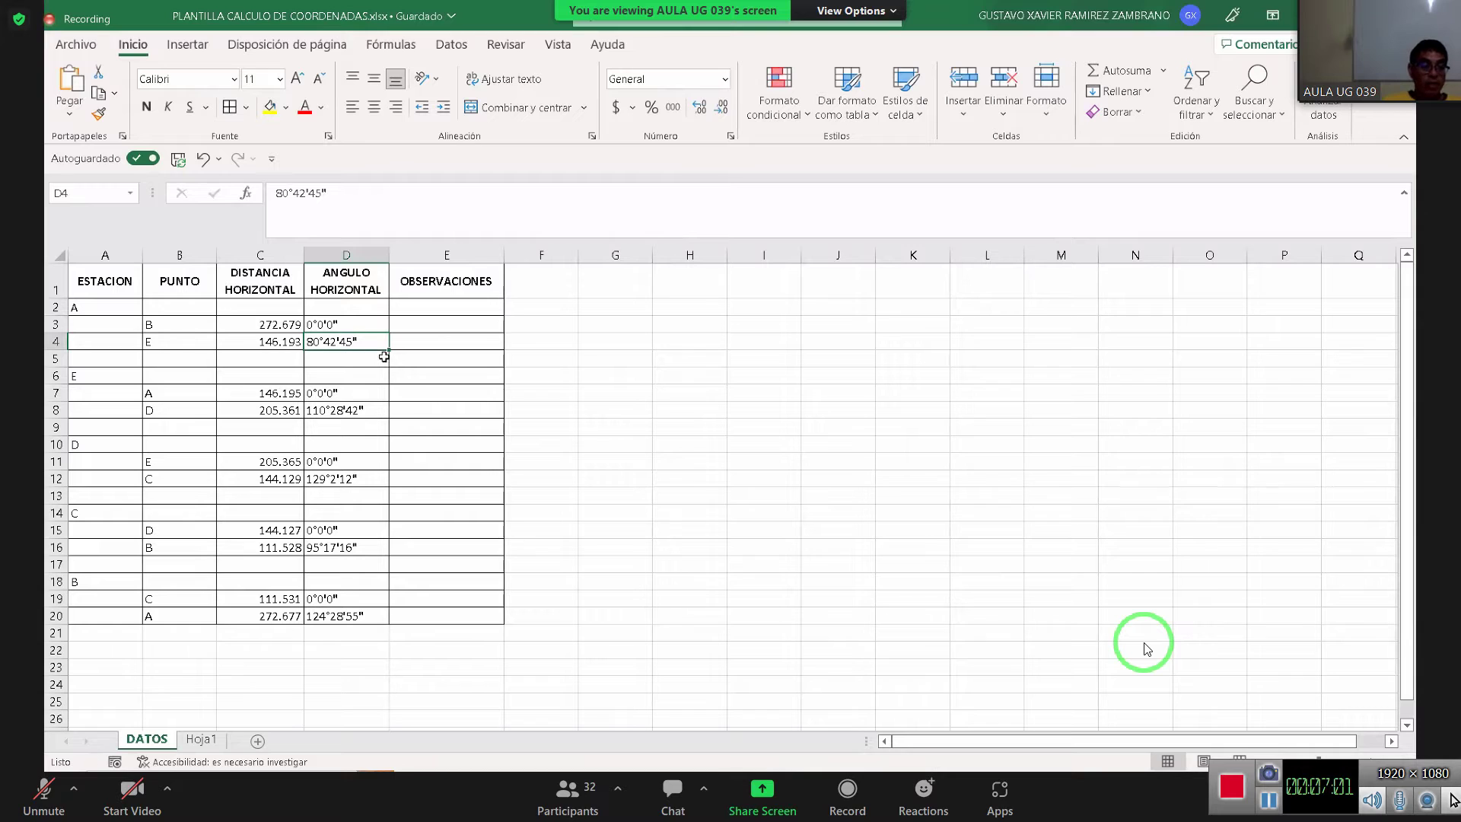
{"action": "left_click", "coordinate": [199, 740]}
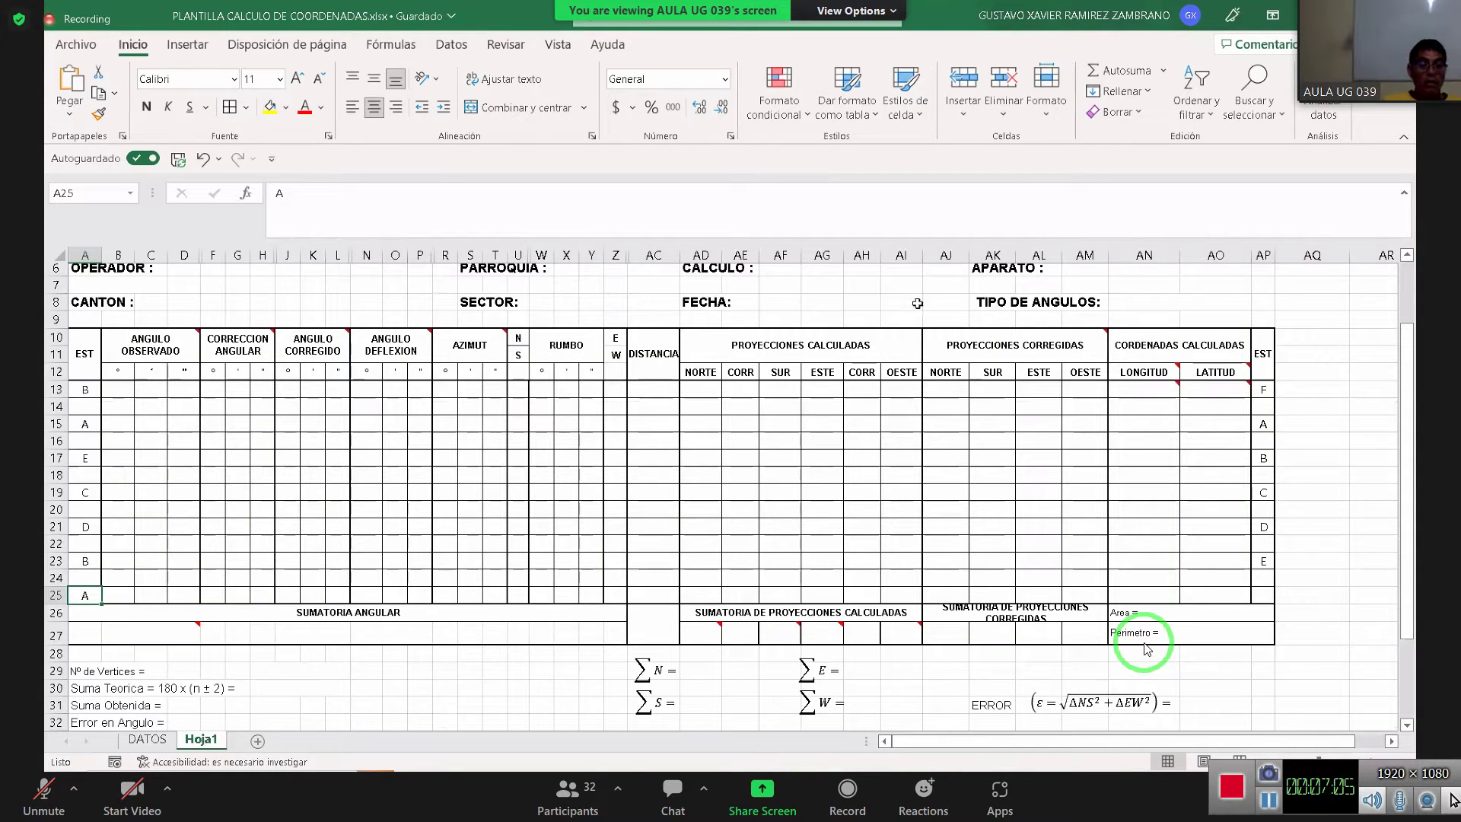
{"action": "left_click", "coordinate": [186, 373]}
{"action": "left_click", "coordinate": [178, 392]}
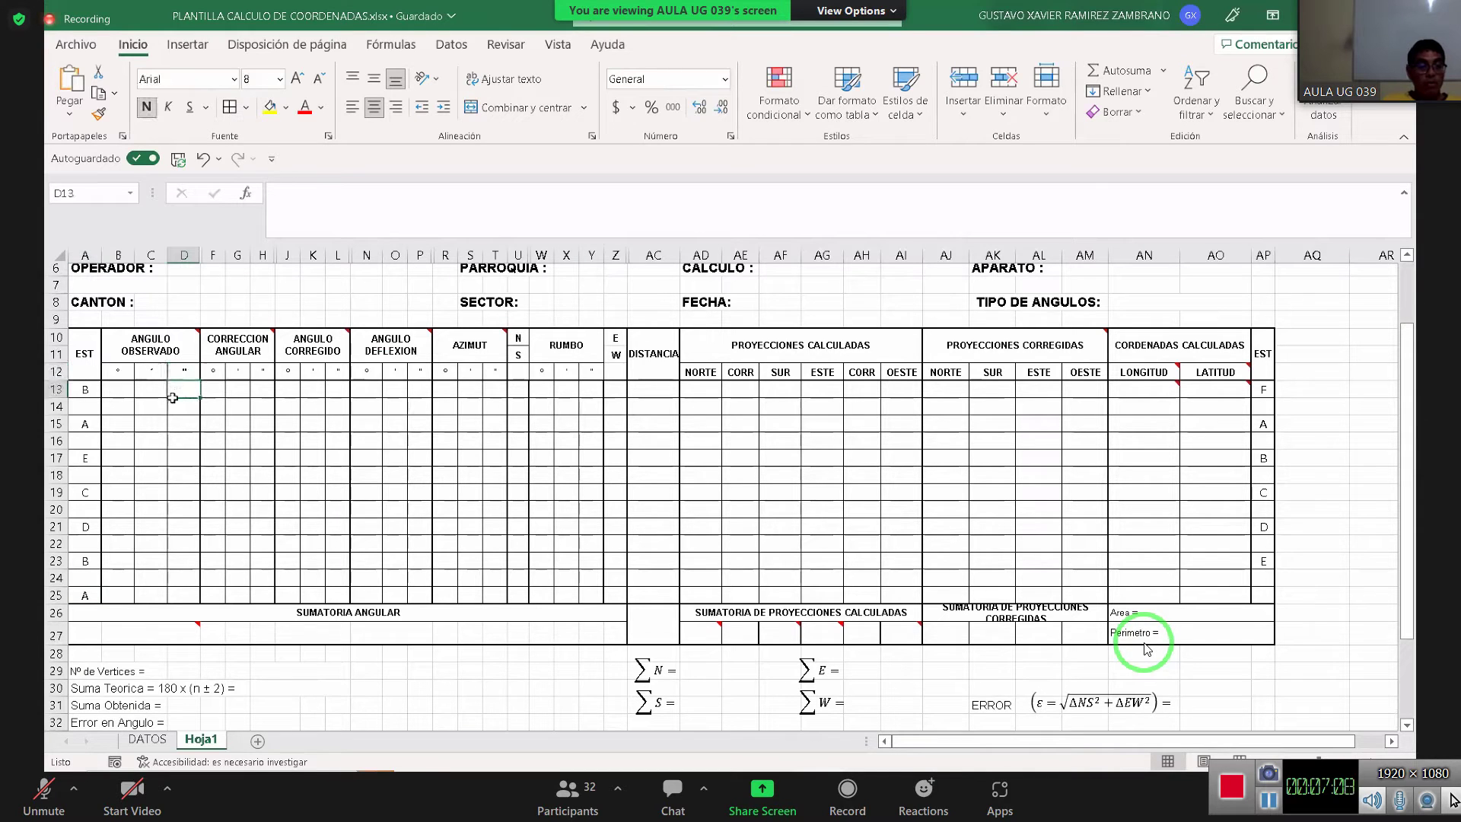
{"action": "left_click", "coordinate": [124, 390]}
{"action": "left_click", "coordinate": [115, 429]}
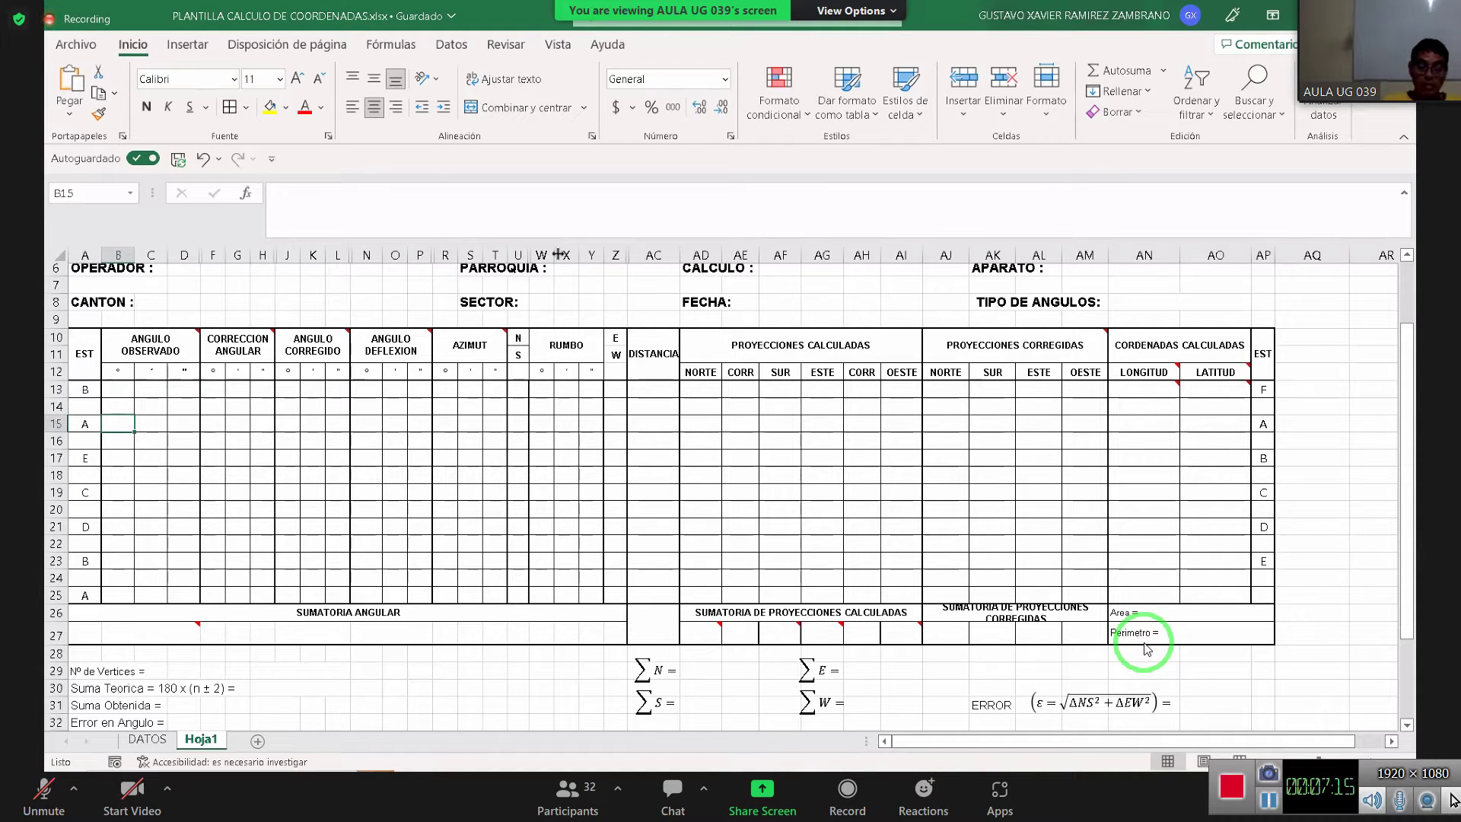
{"action": "type", "text": "82"}
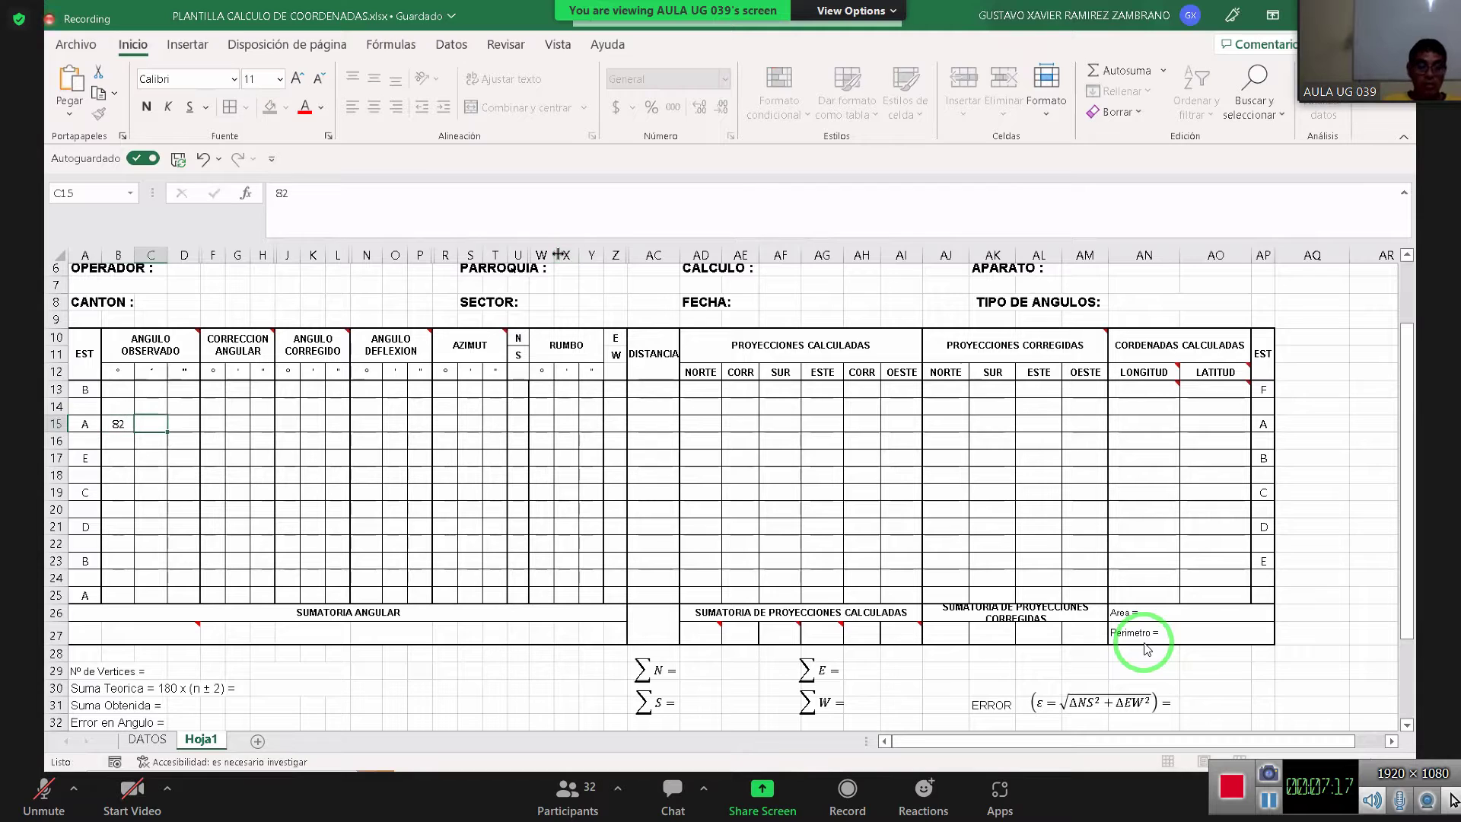
{"action": "left_click", "coordinate": [156, 739]}
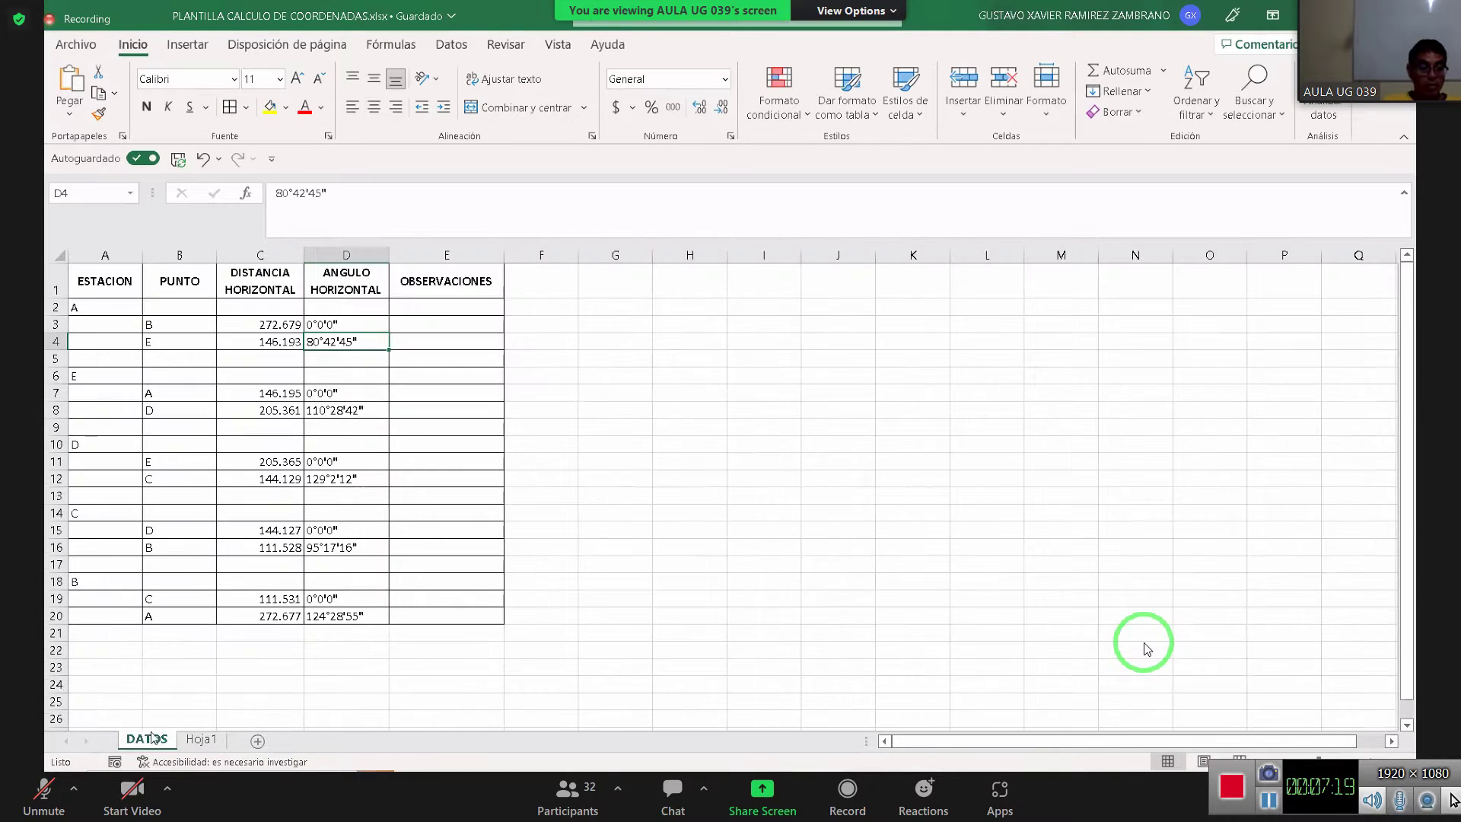
{"action": "left_click_drag", "start_coordinate": [117, 305], "coordinate": [325, 618]}
{"action": "key", "text": "ctrl+c"}
{"action": "left_click", "coordinate": [210, 743]}
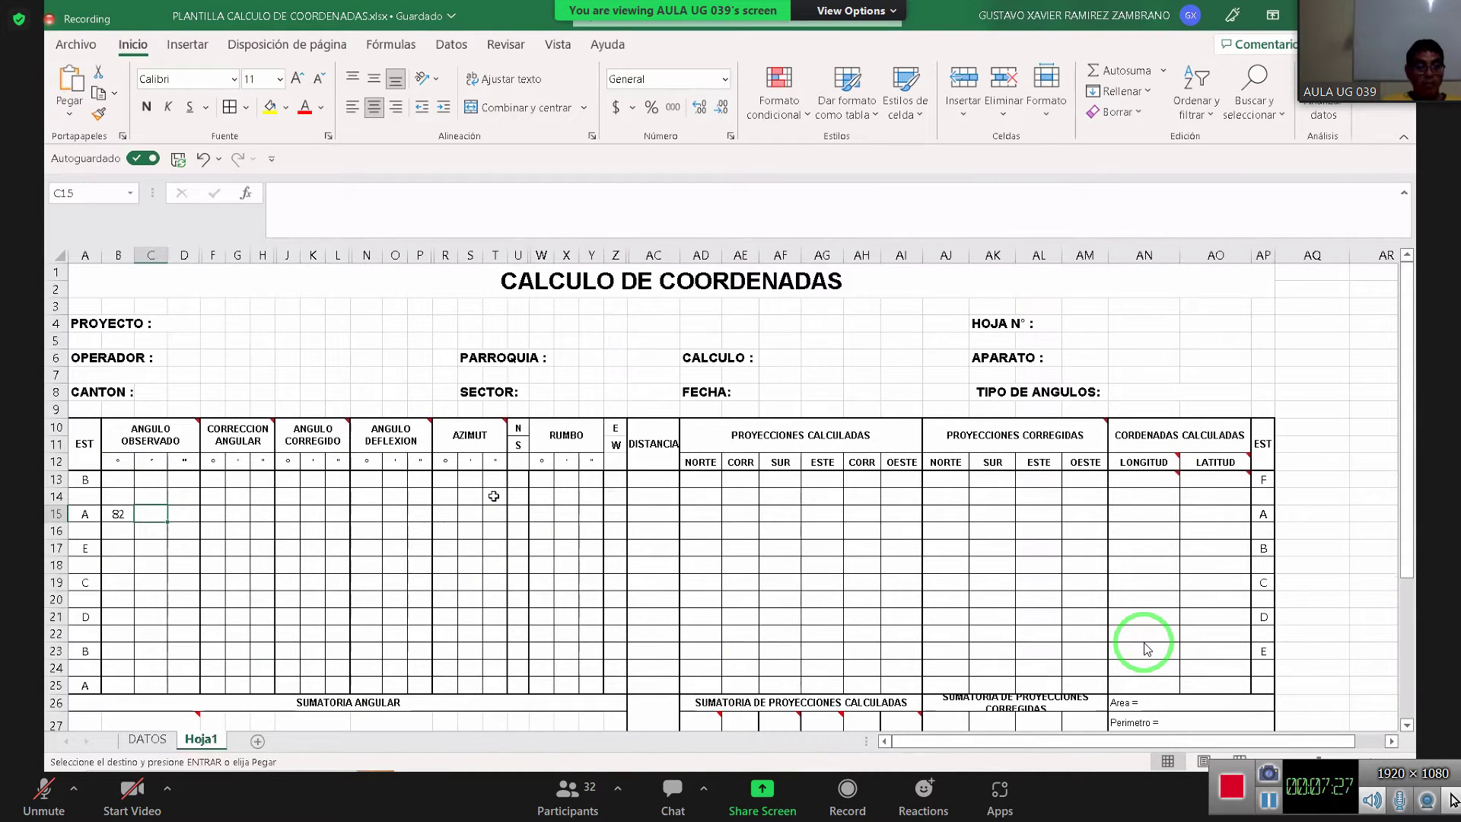
{"action": "key", "text": "Escape"}
Complete station A's observed angle in row 15 of Hoja1 with 42 minutes and 45 seconds, consulting the DATOS sheet
{"action": "left_click", "coordinate": [143, 741]}
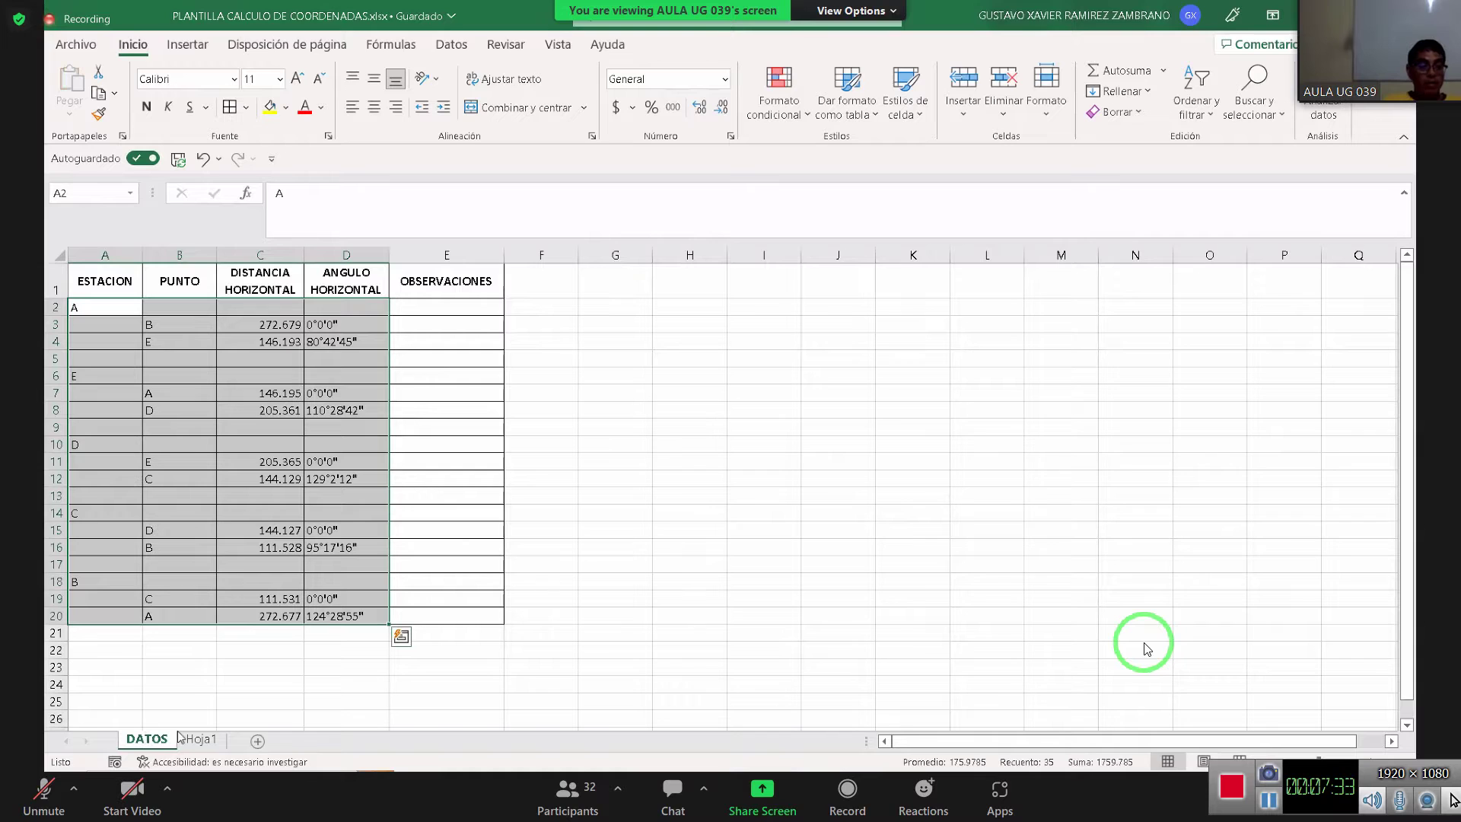
{"action": "left_click", "coordinate": [199, 739]}
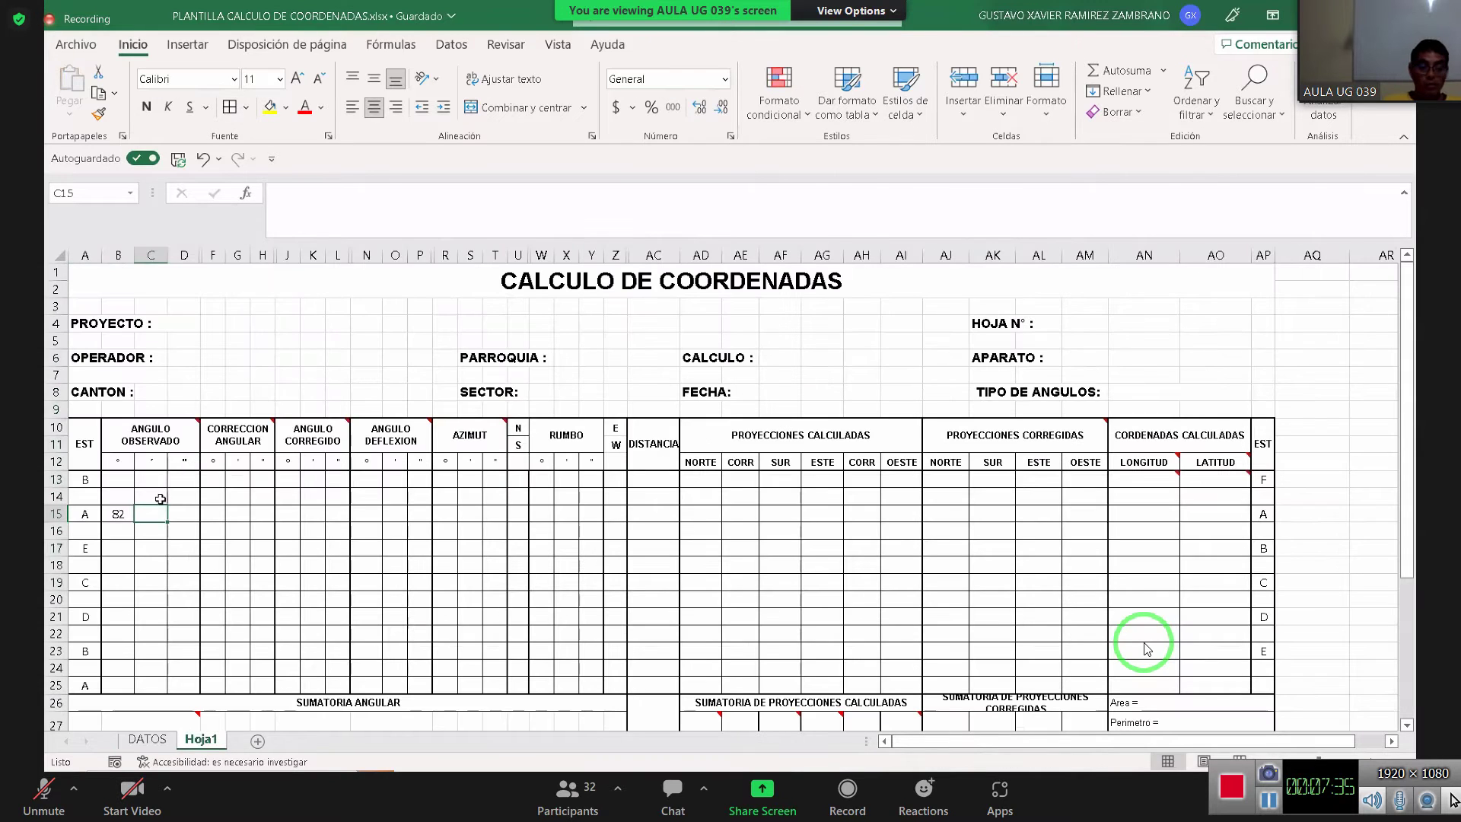
{"action": "type", "text": "42"}
{"action": "key", "text": "Tab"}
{"action": "type", "text": "45"}
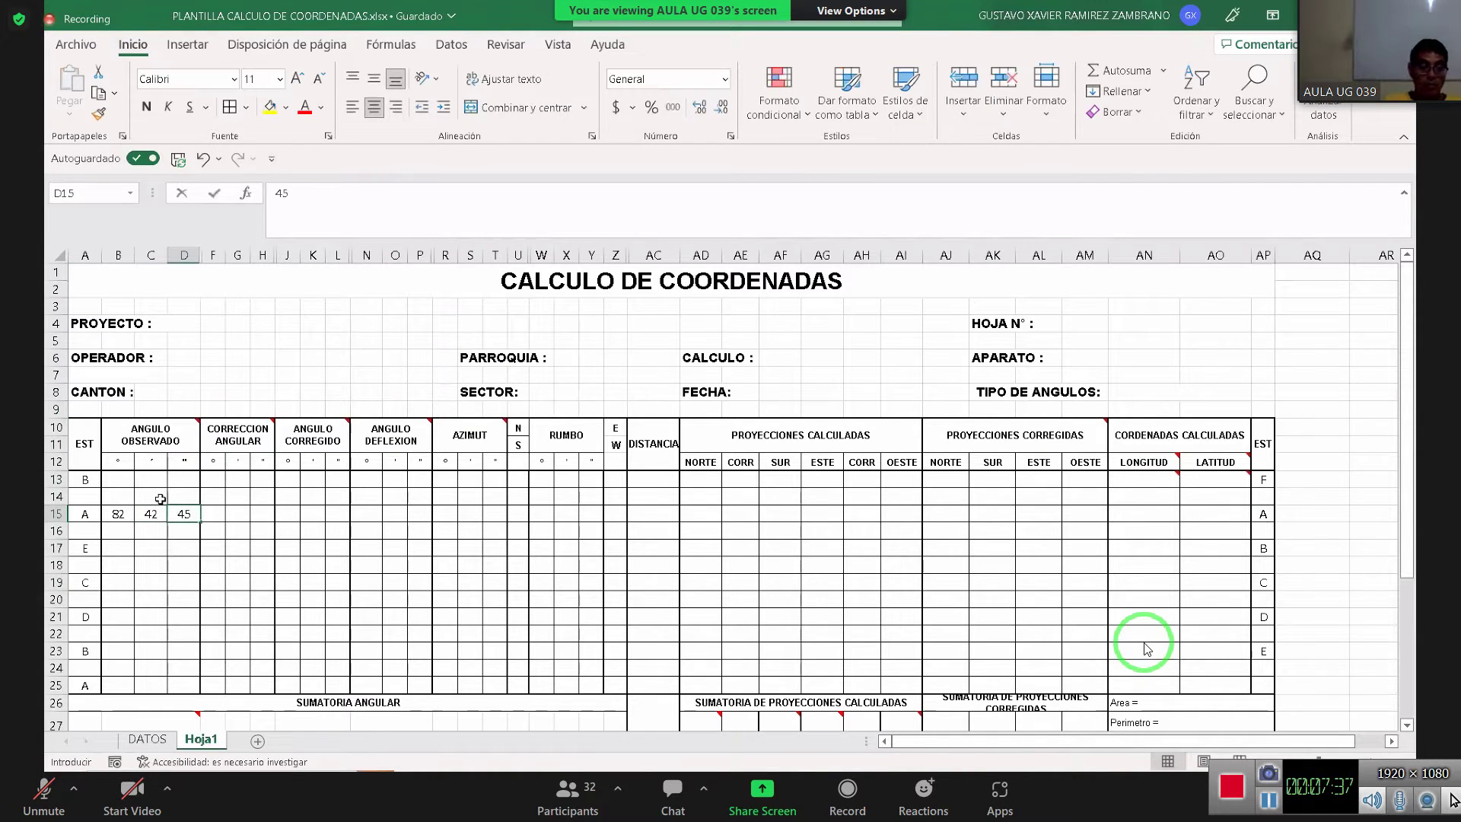
{"action": "key", "text": "Down"}
Look up station E's angle to point D on DATOS and enter 110, 28 and 42 as its observed angle in B17:D17 of Hoja1
{"action": "key", "text": "Down"}
{"action": "key", "text": "Left"}
{"action": "key", "text": "Left"}
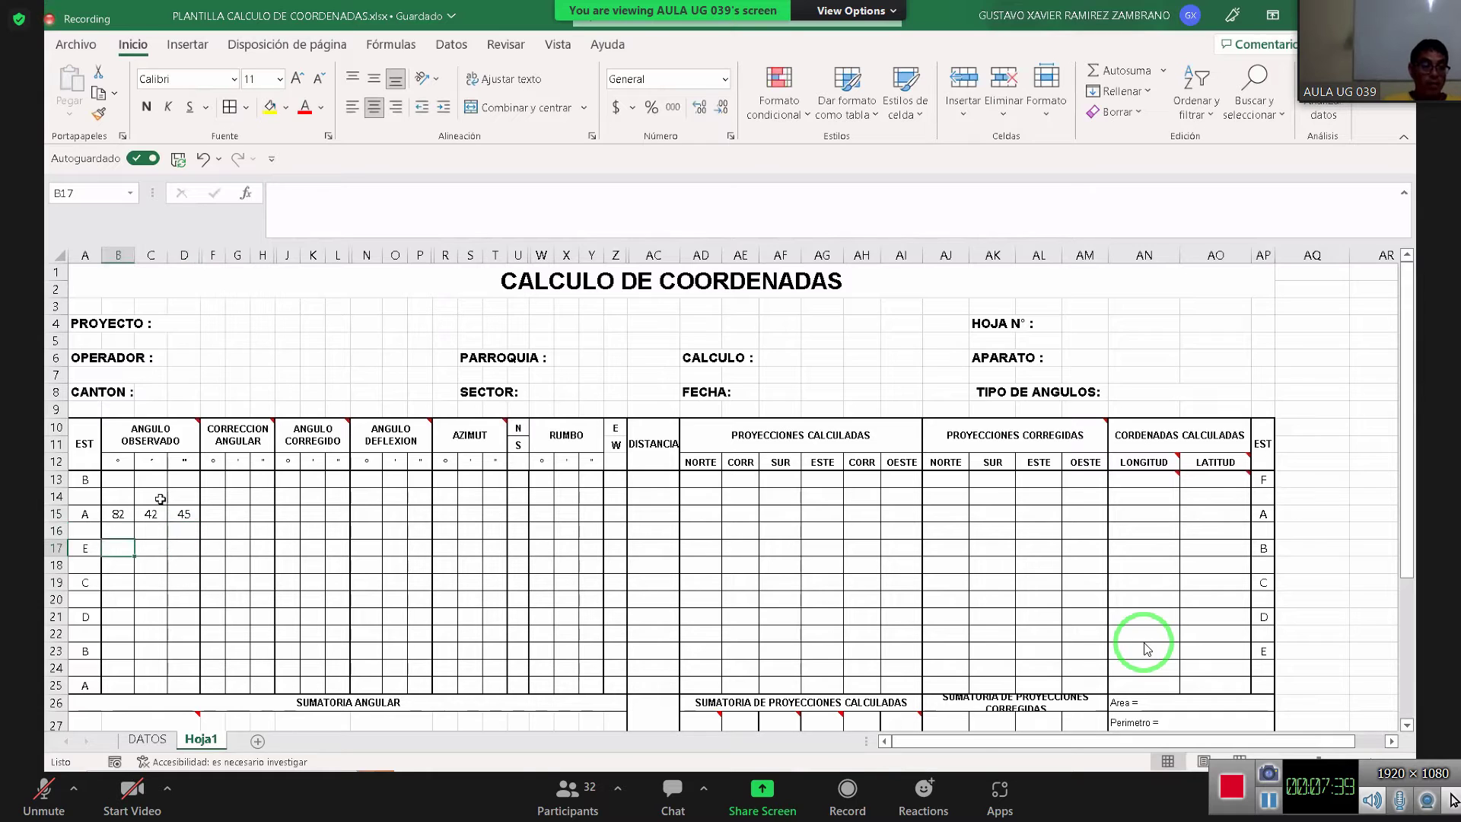
{"action": "left_click", "coordinate": [147, 739]}
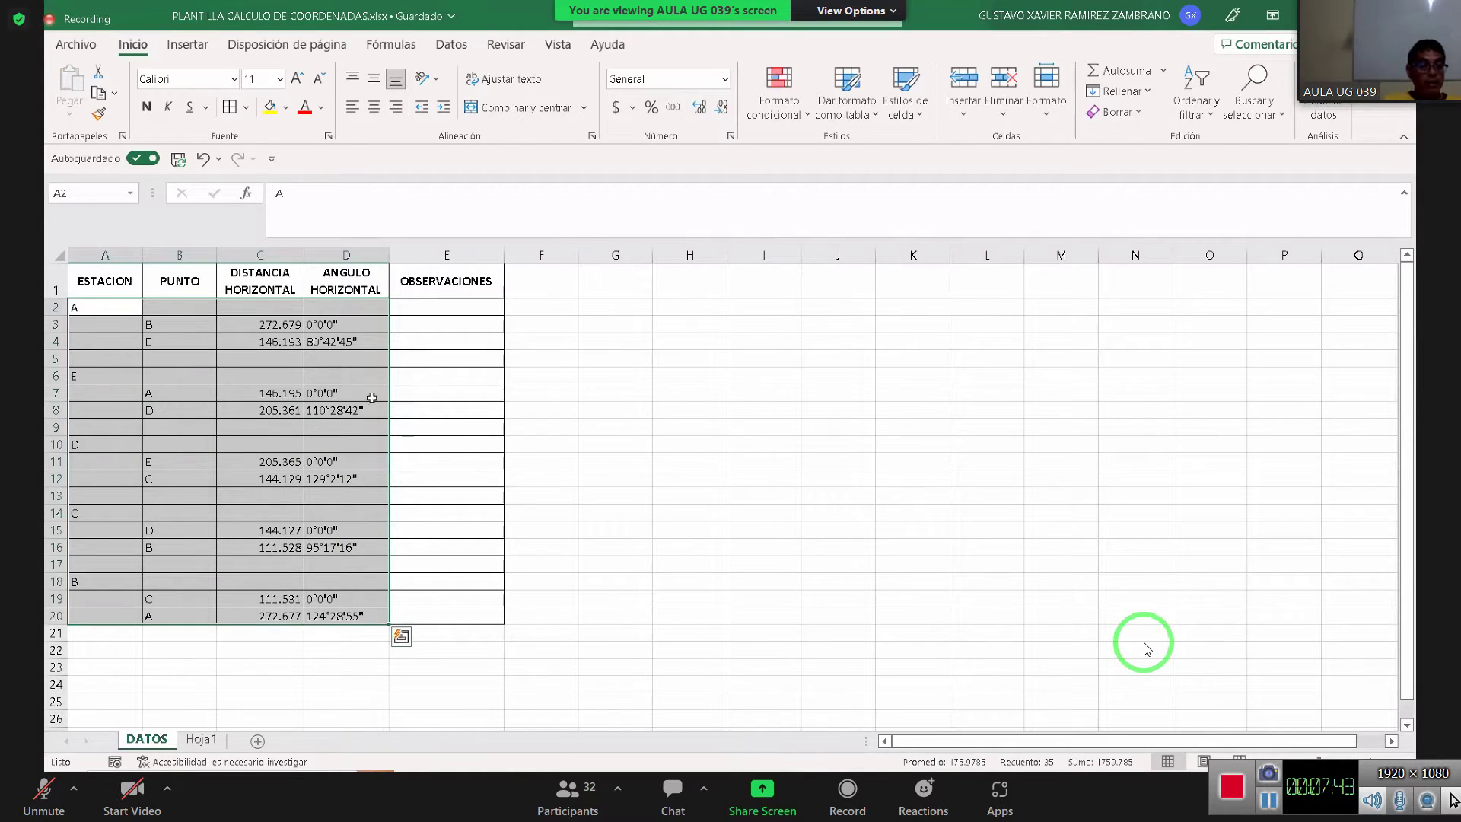
{"action": "left_click", "coordinate": [201, 738]}
{"action": "type", "text": "110"}
{"action": "key", "text": "Tab"}
{"action": "type", "text": "28"}
{"action": "key", "text": "Tab"}
{"action": "type", "text": "42"}
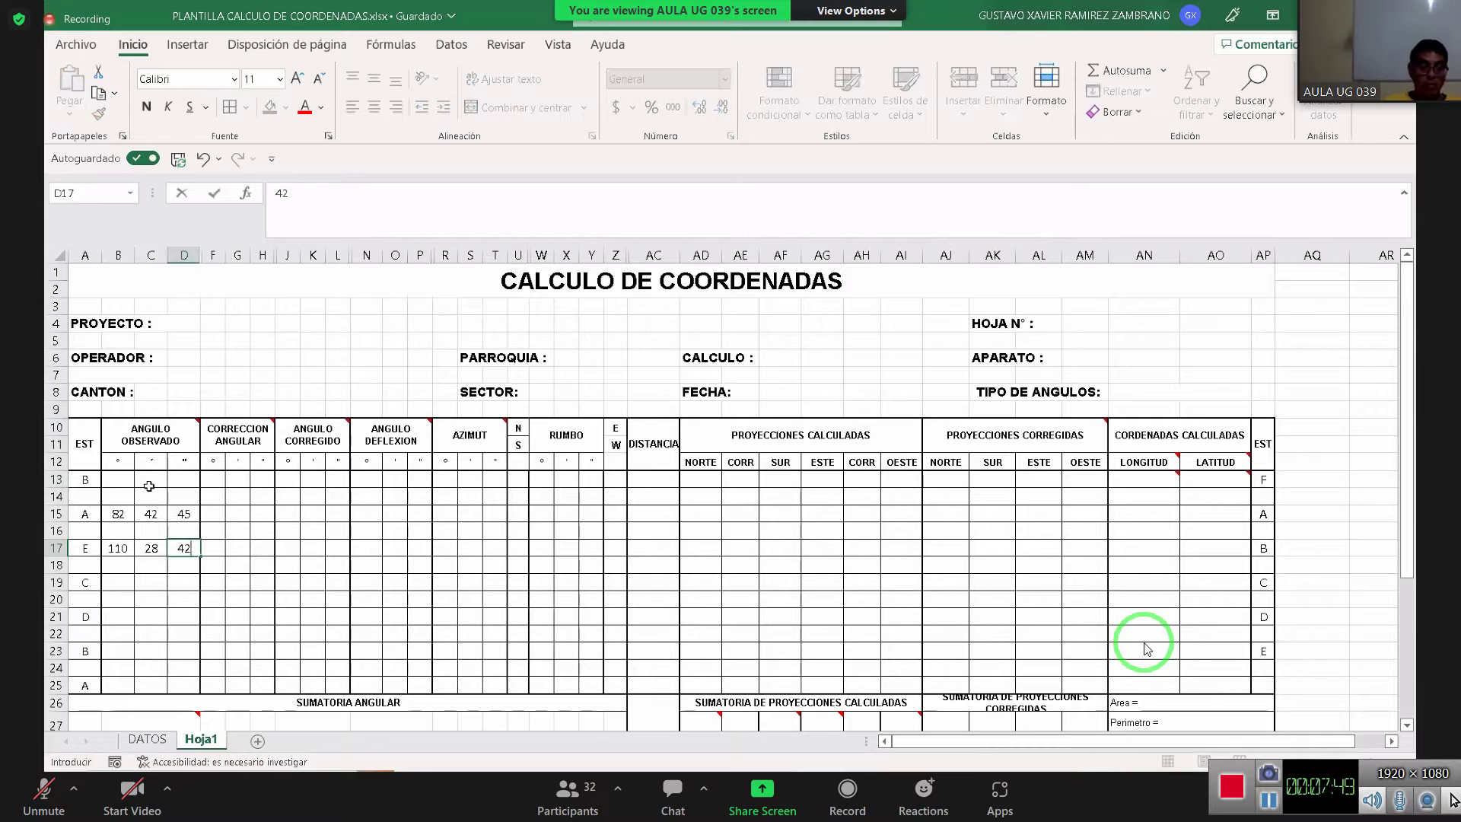
{"action": "key", "text": "Return"}
{"action": "key", "text": "Return"}
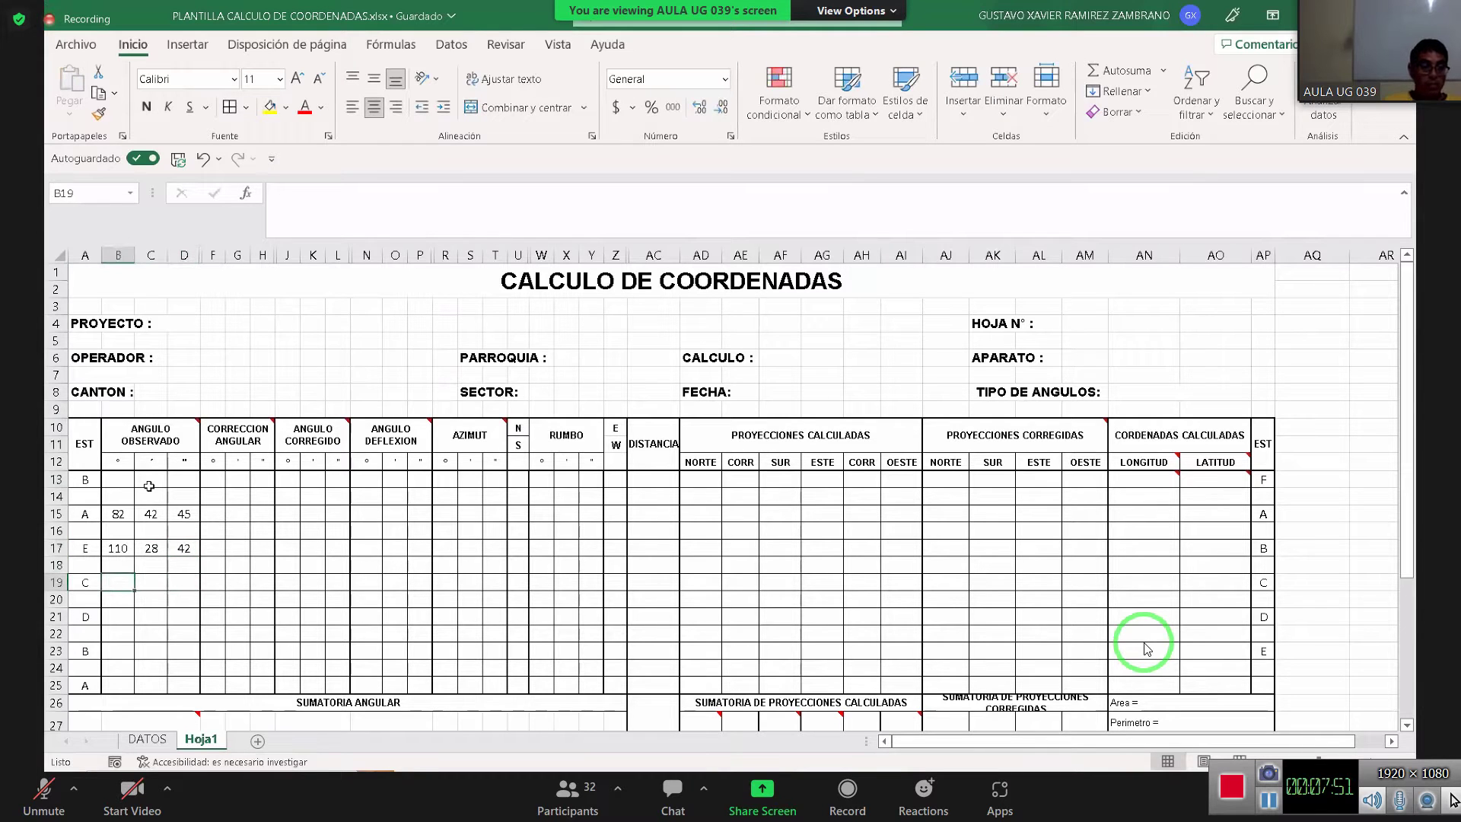
Compare the station order with the DATOS sheet and set cell A19 of Hoja1's EST column to D
{"action": "left_click", "coordinate": [147, 739]}
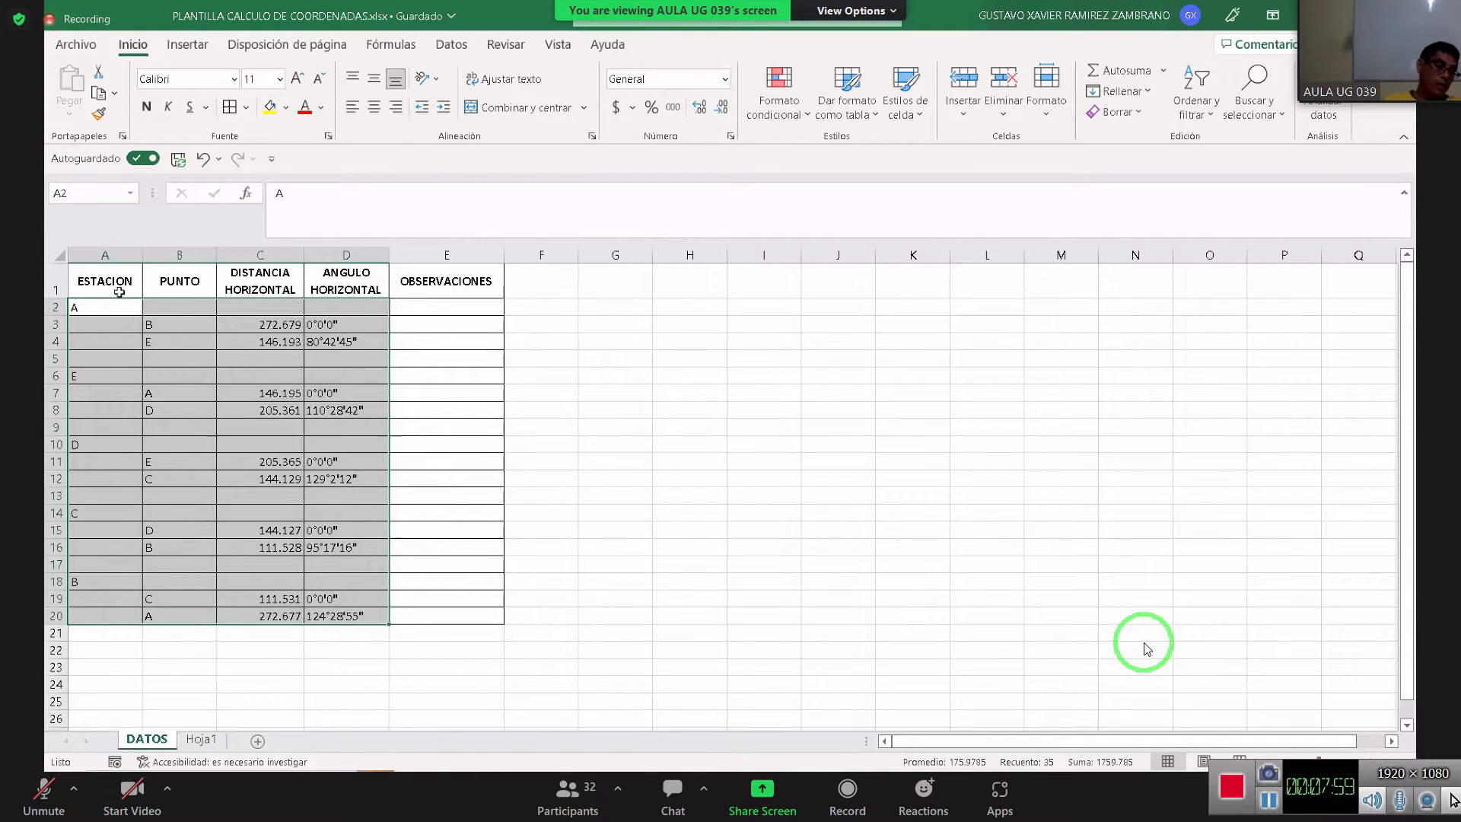
{"action": "left_click", "coordinate": [200, 738]}
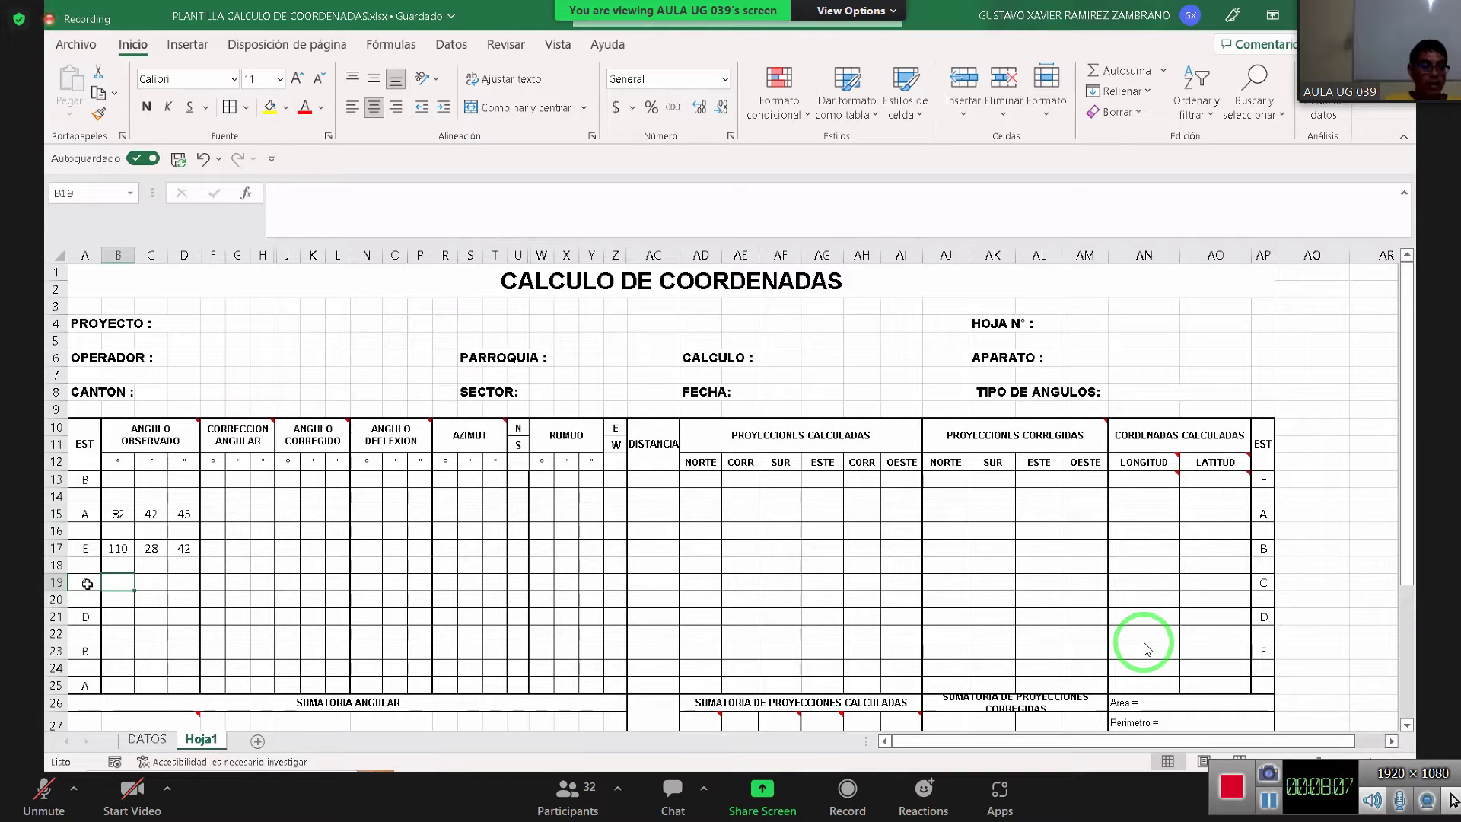
{"action": "left_click", "coordinate": [147, 738]}
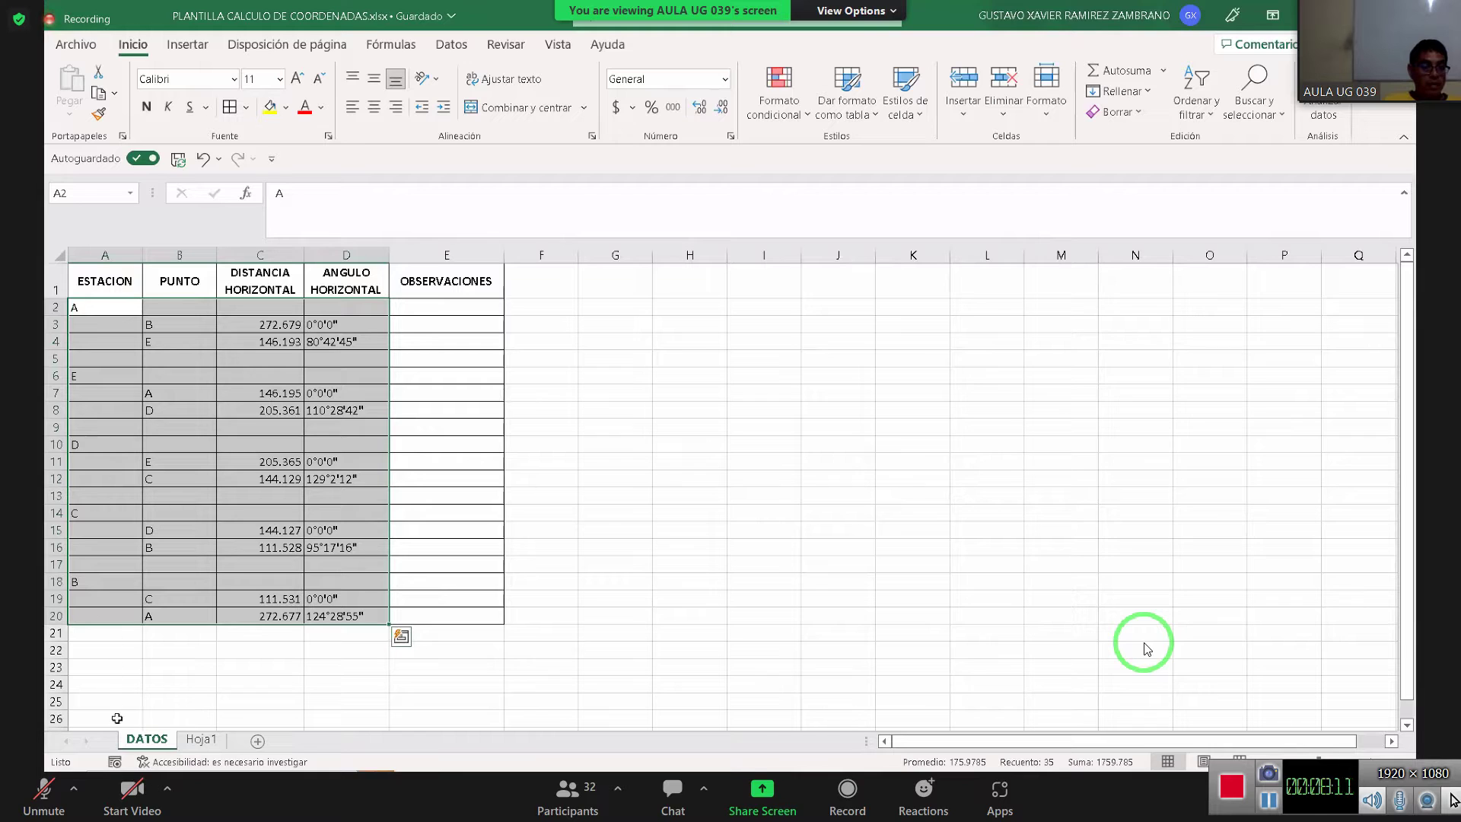
{"action": "left_click", "coordinate": [199, 738]}
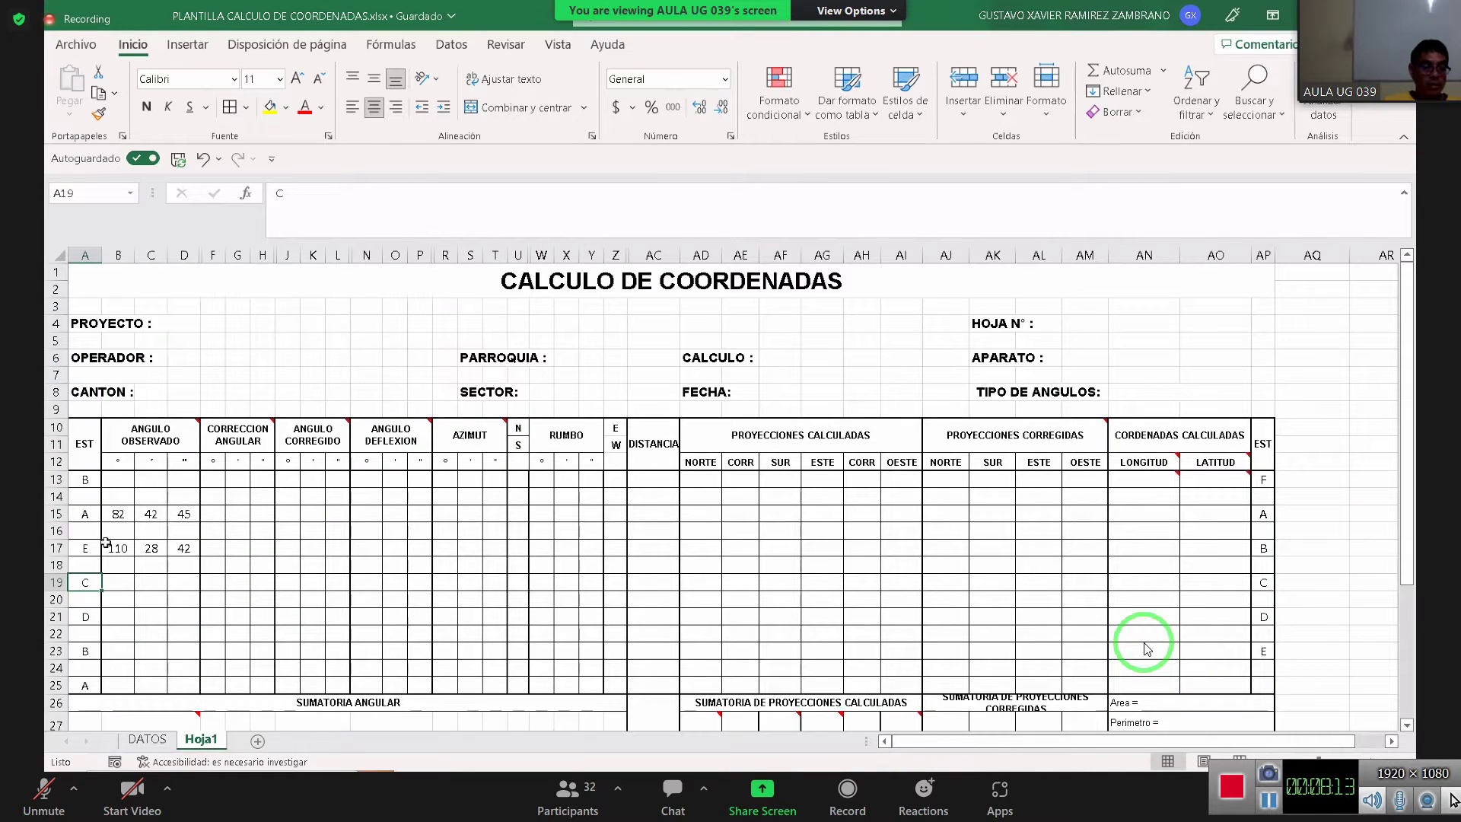
{"action": "type", "text": "D"}
{"action": "key", "text": "Return"}
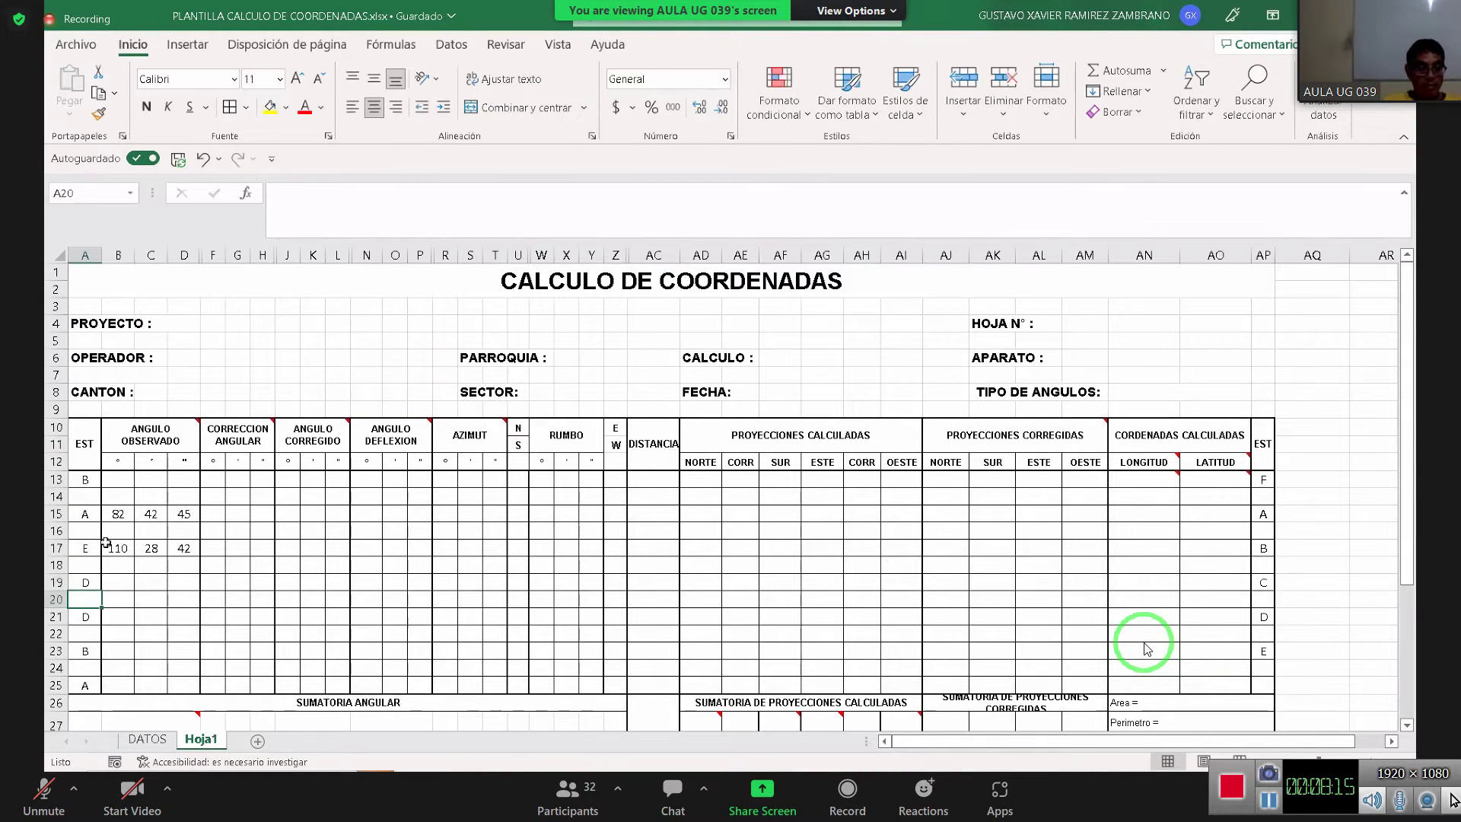
Set the station in cell A21 of Hoja1's EST column to C and check the order against the DATOS sheet
{"action": "left_click", "coordinate": [146, 740]}
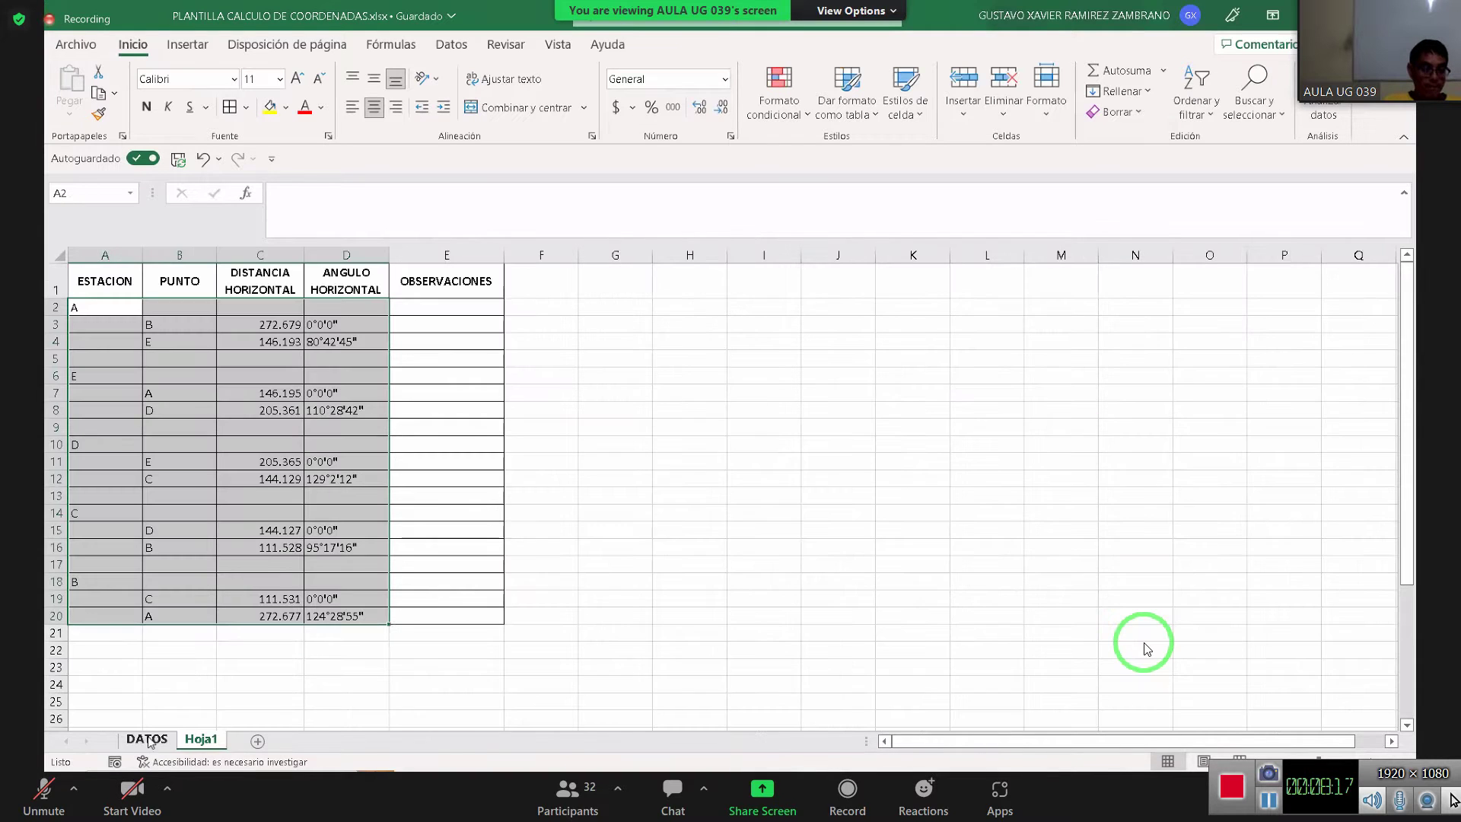
{"action": "left_click", "coordinate": [201, 739]}
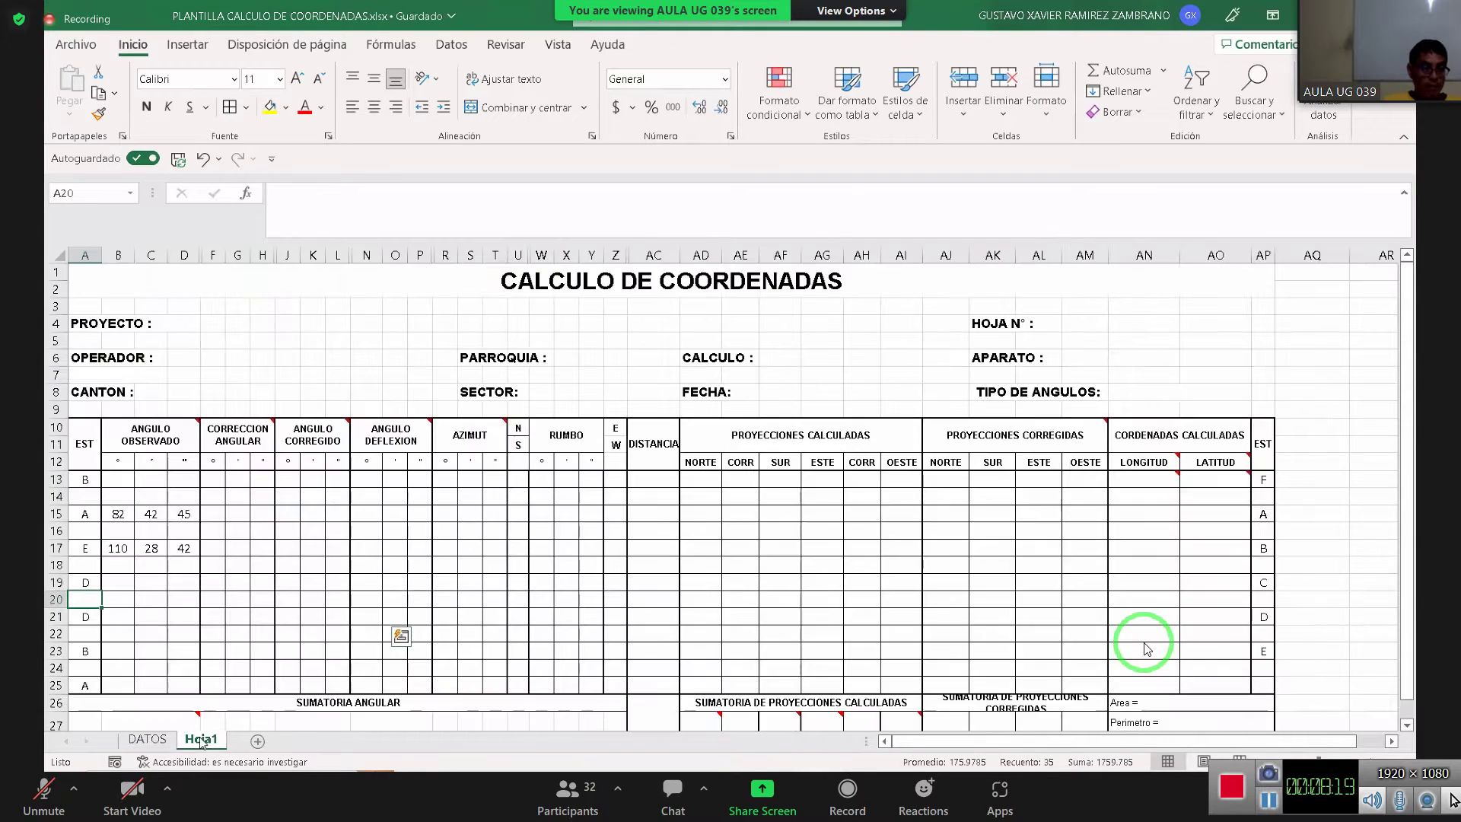
{"action": "left_click", "coordinate": [87, 618]}
{"action": "type", "text": "C"}
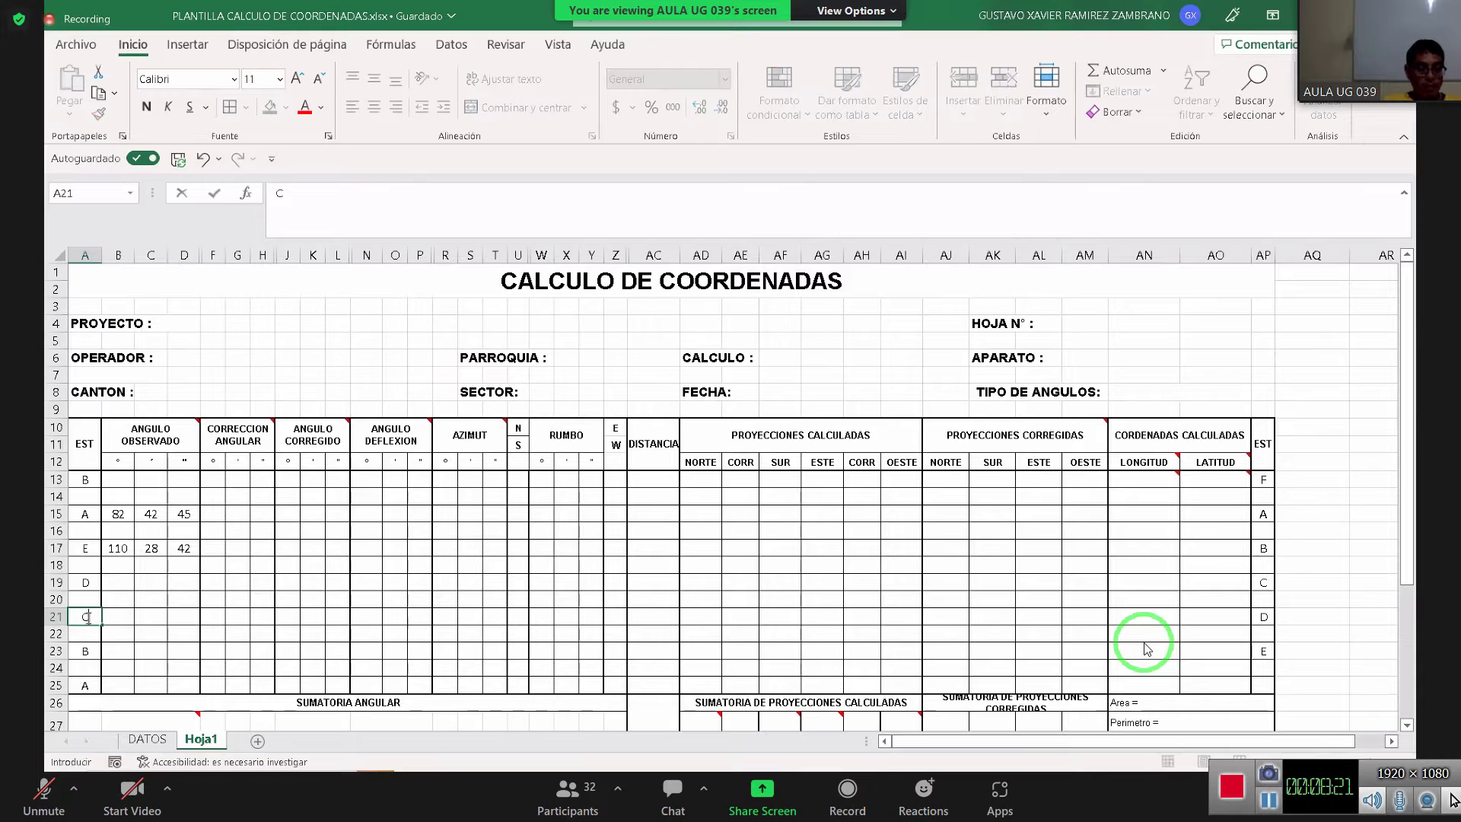
{"action": "left_click", "coordinate": [146, 740]}
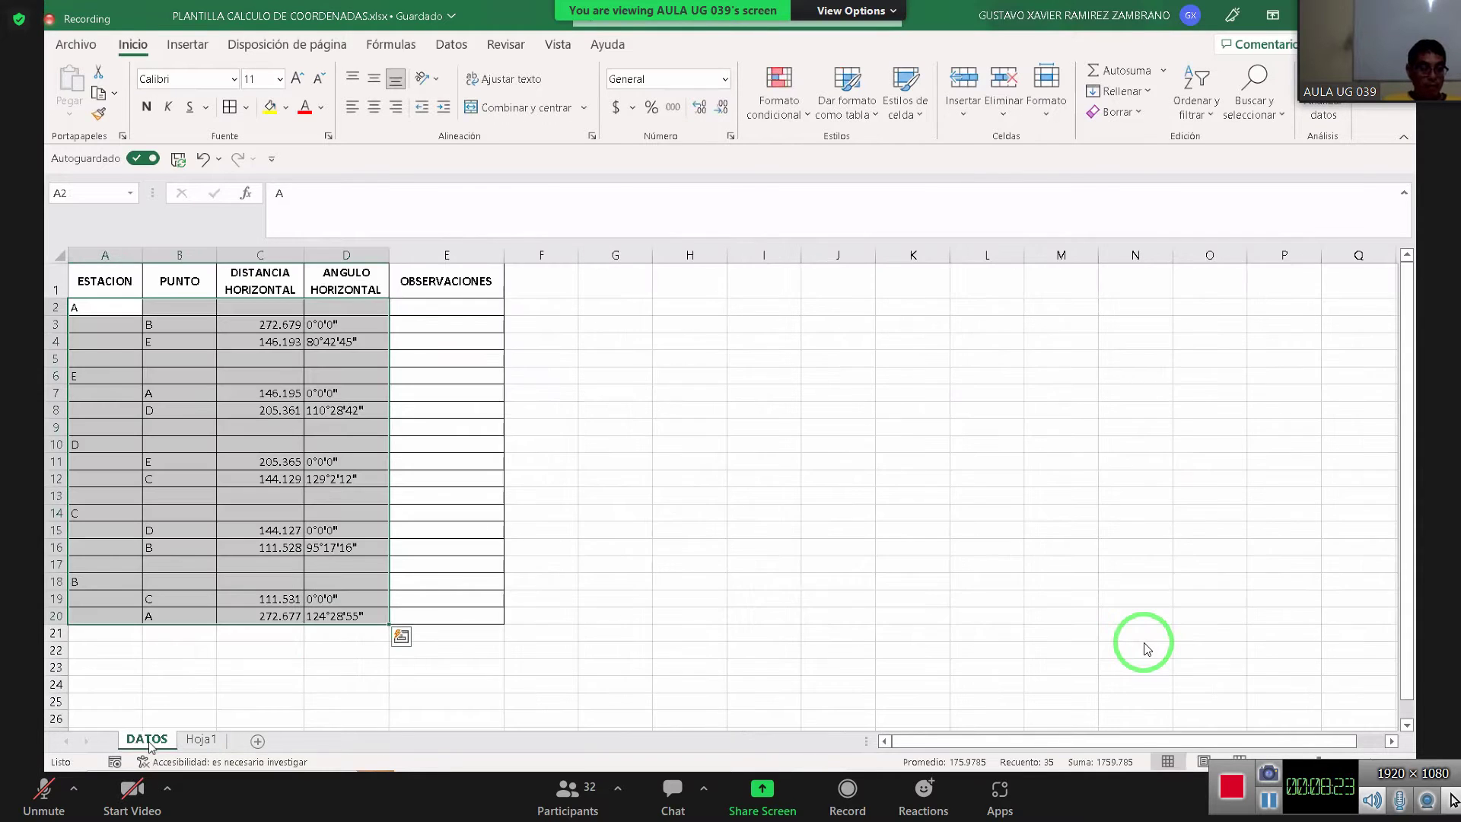
{"action": "left_click", "coordinate": [192, 740]}
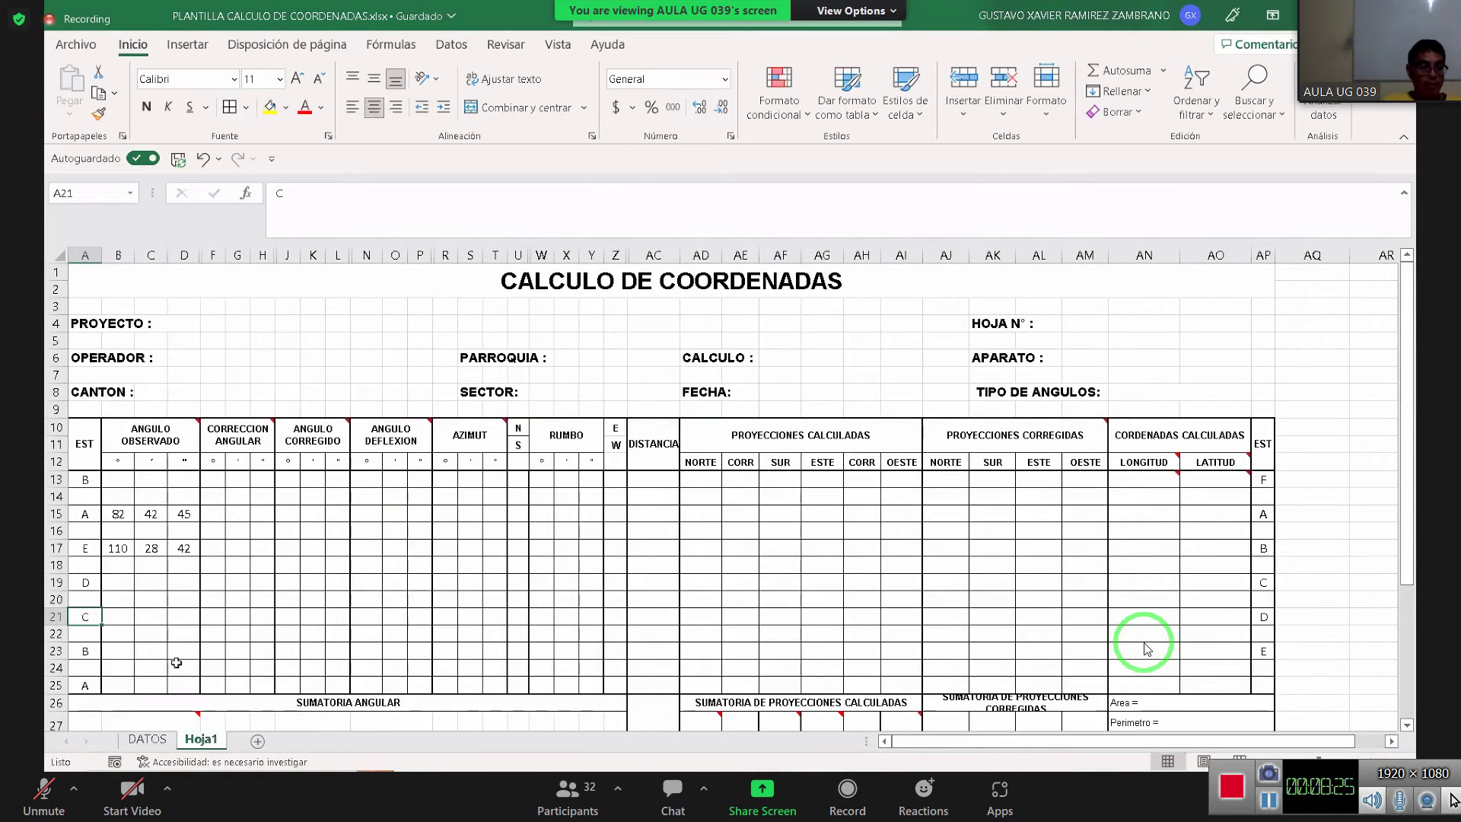
Look up station D's angle to point C on DATOS and enter 129, 2 and 12 as its observed angle in B19:D19 of Hoja1
{"action": "left_click", "coordinate": [152, 740]}
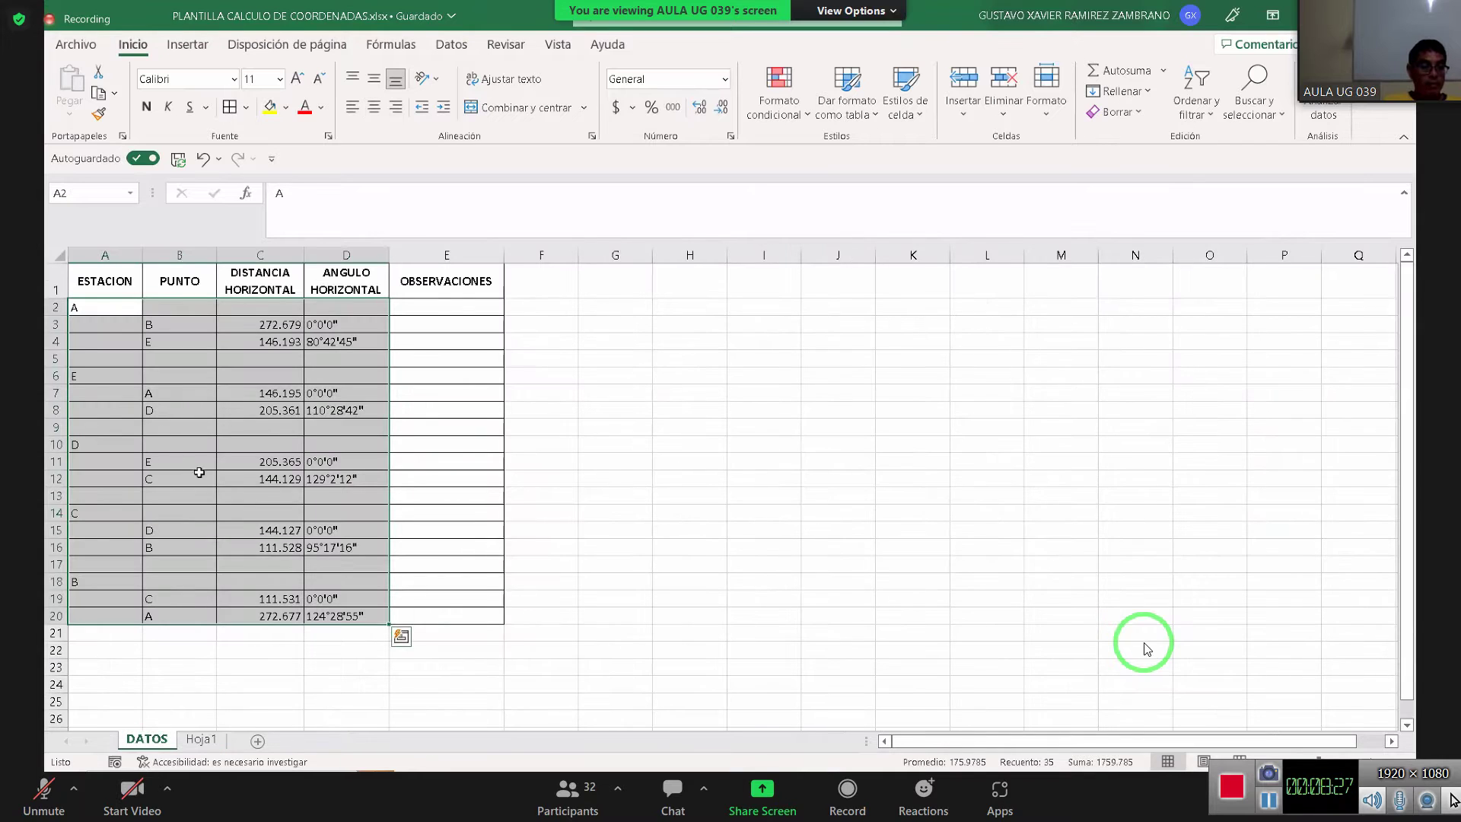
{"action": "left_click", "coordinate": [319, 478]}
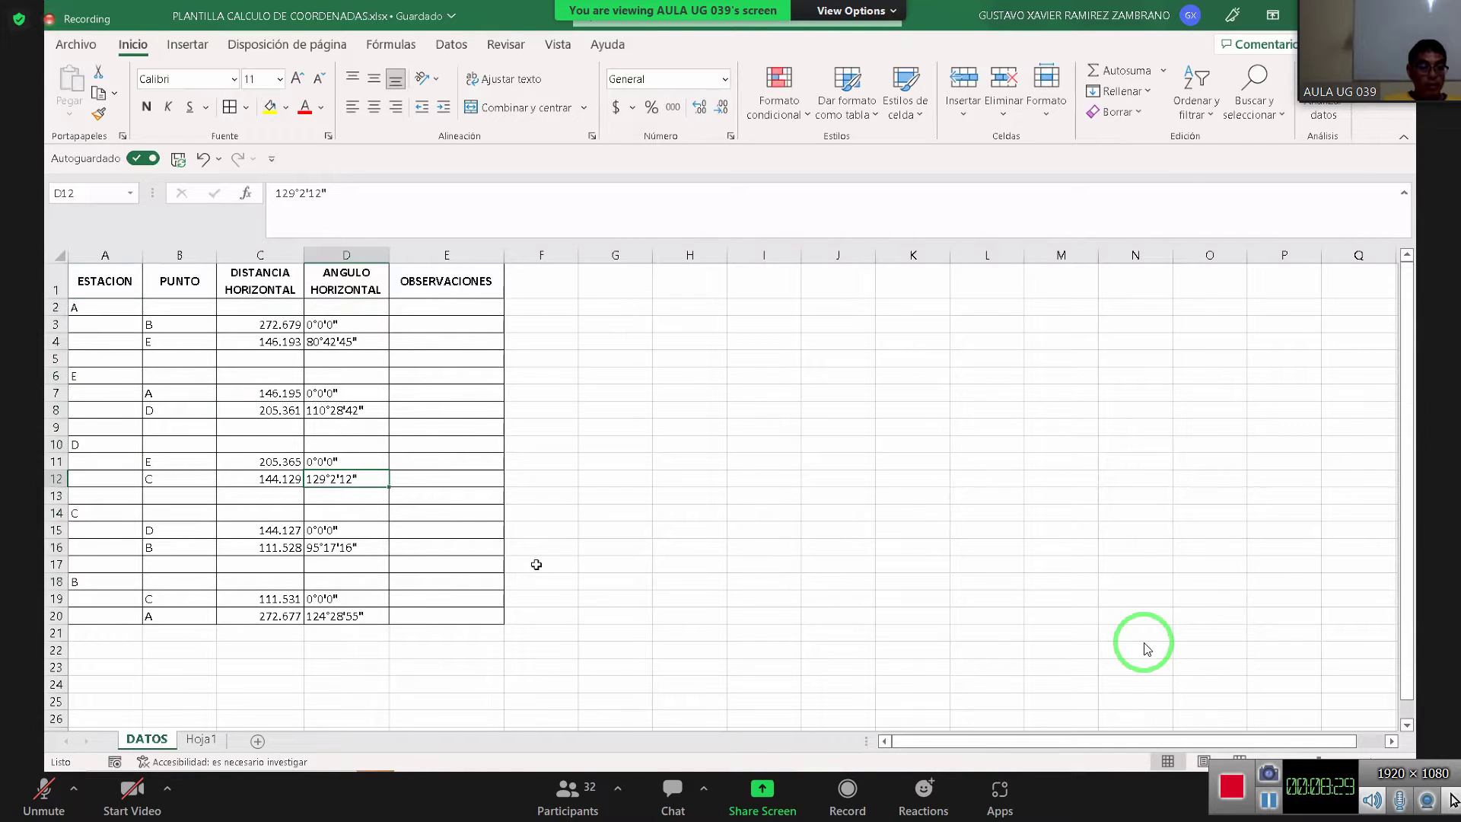
{"action": "left_click", "coordinate": [201, 740]}
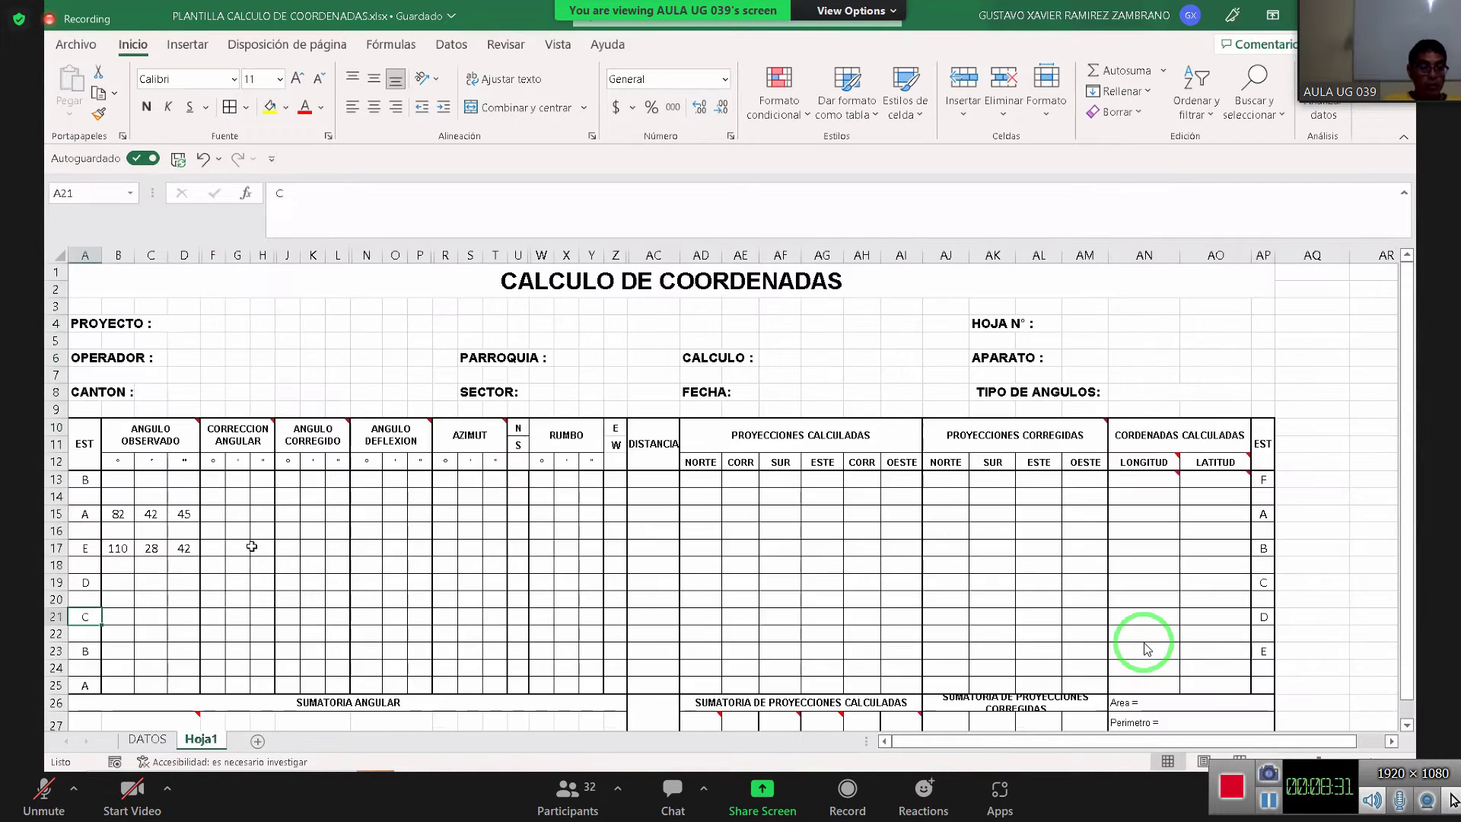
{"action": "left_click", "coordinate": [138, 580]}
{"action": "left_click", "coordinate": [115, 580]}
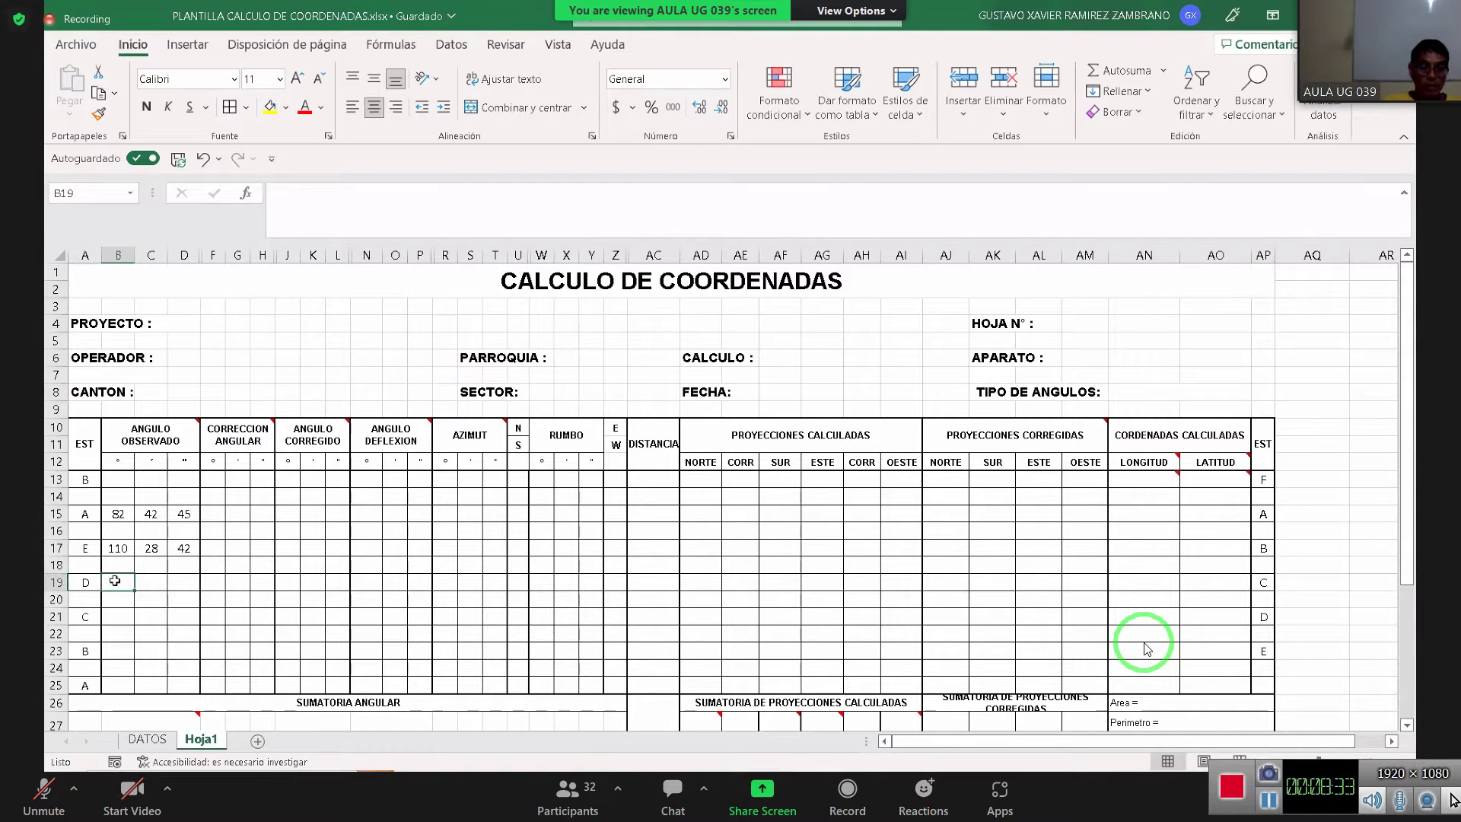
{"action": "type", "text": "129"}
{"action": "key", "text": "Tab"}
{"action": "type", "text": "2"}
{"action": "key", "text": "Tab"}
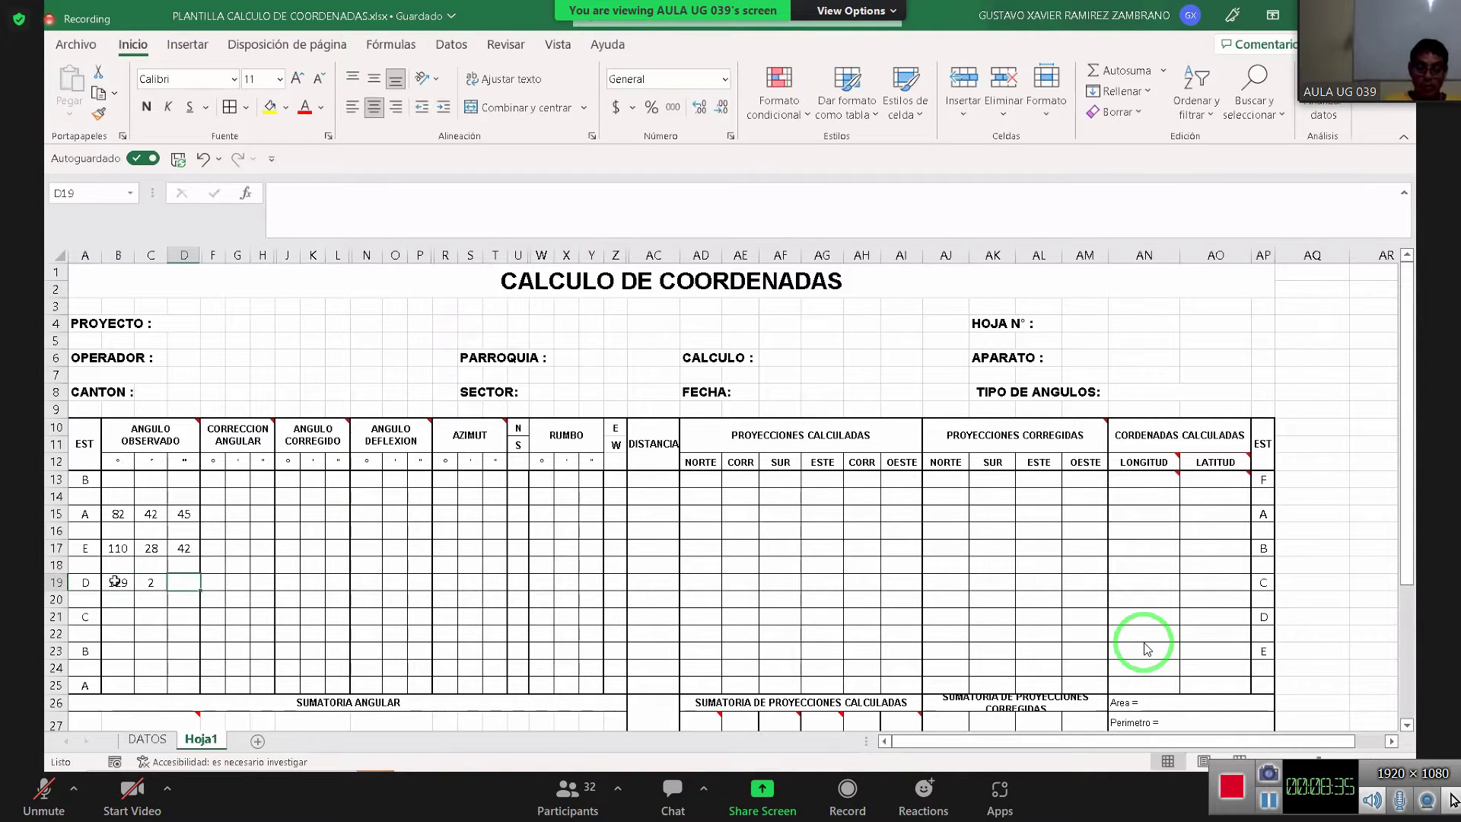
{"action": "type", "text": "12"}
{"action": "left_click", "coordinate": [118, 616]}
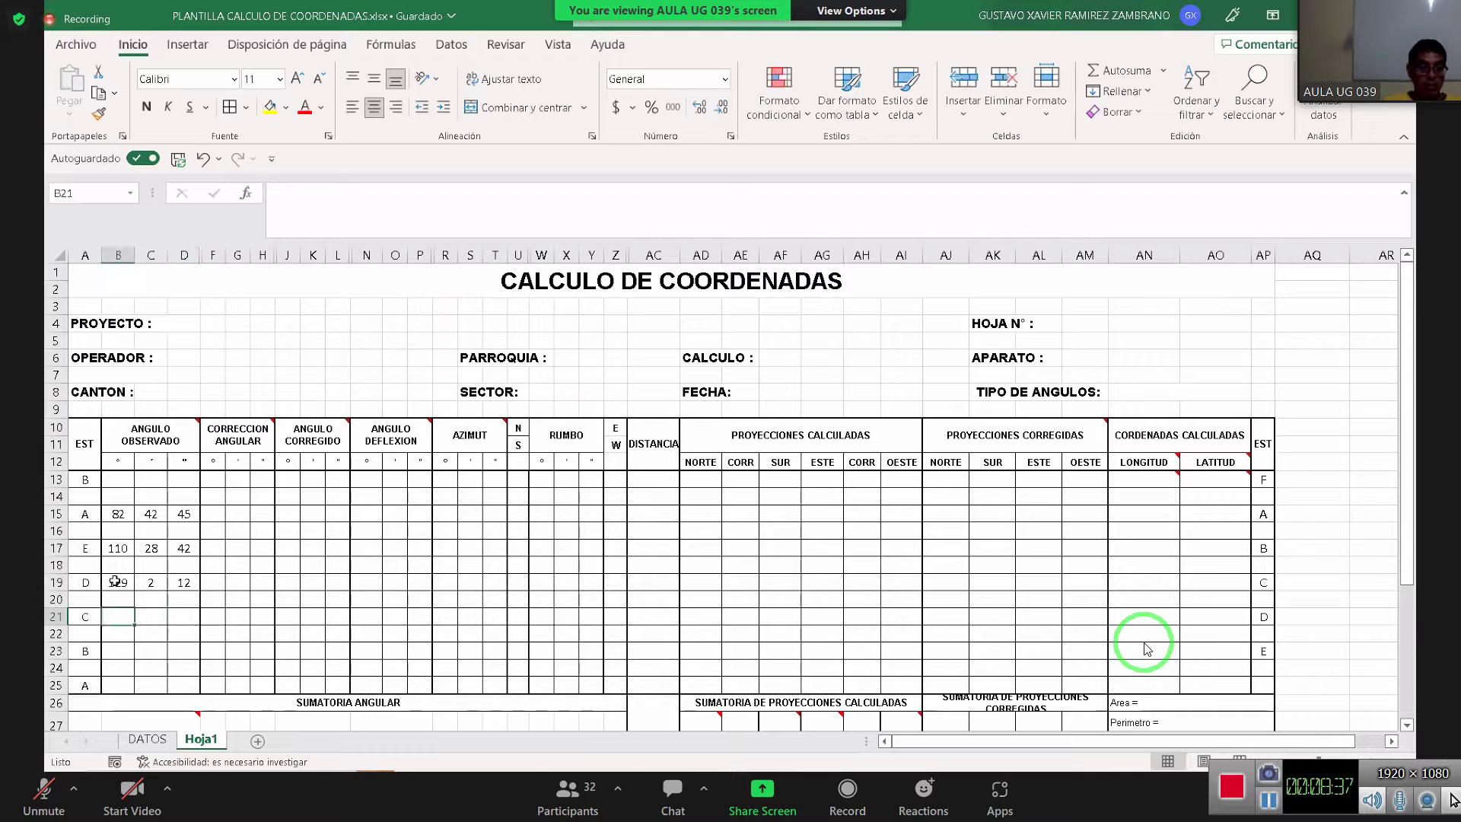
Look up station C's angle to point B on DATOS and enter 95, 17 and 16 as its observed angle in B21:D21 of Hoja1
{"action": "left_click", "coordinate": [146, 739]}
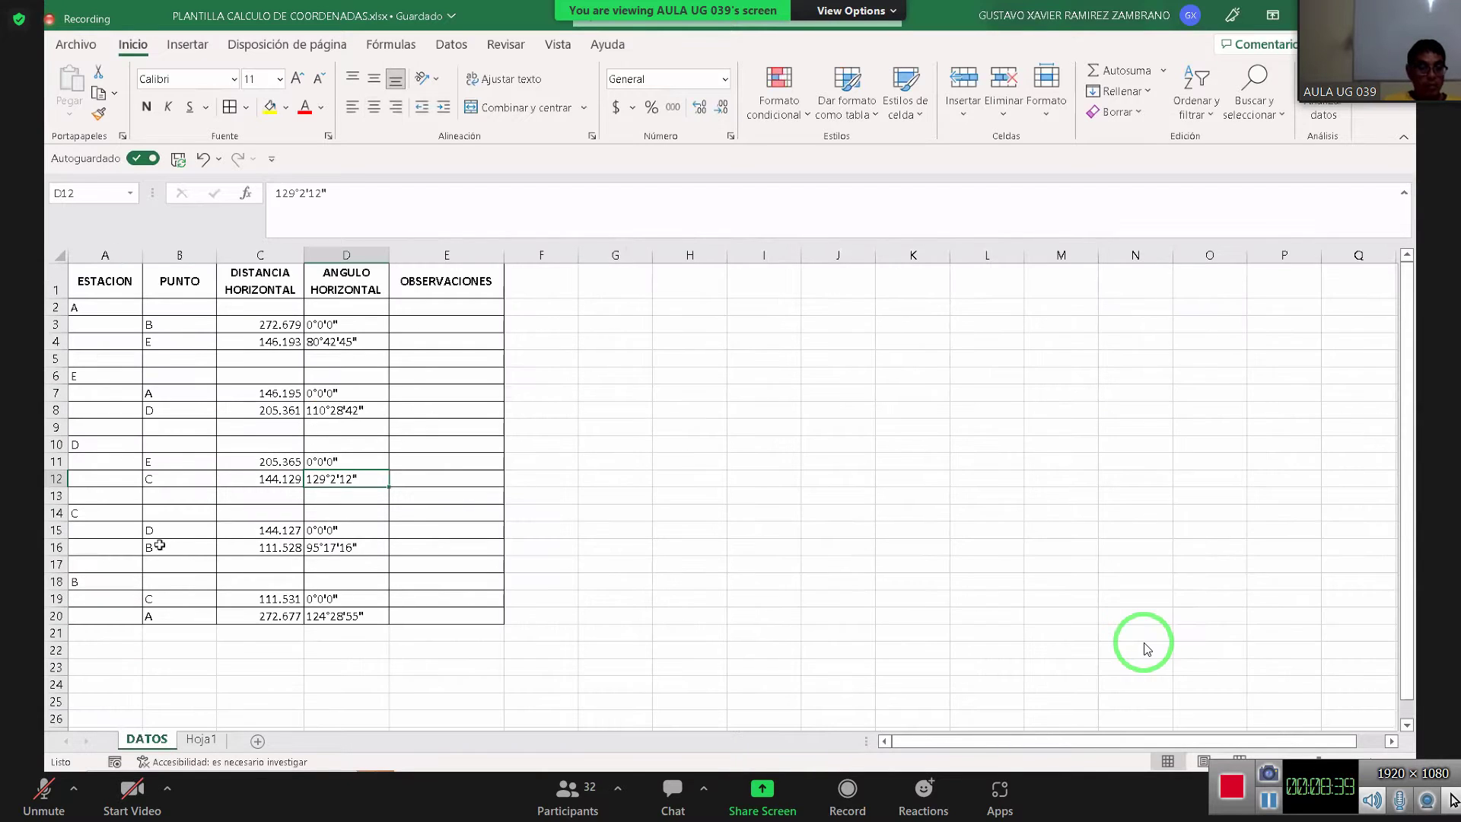
{"action": "left_click", "coordinate": [352, 548]}
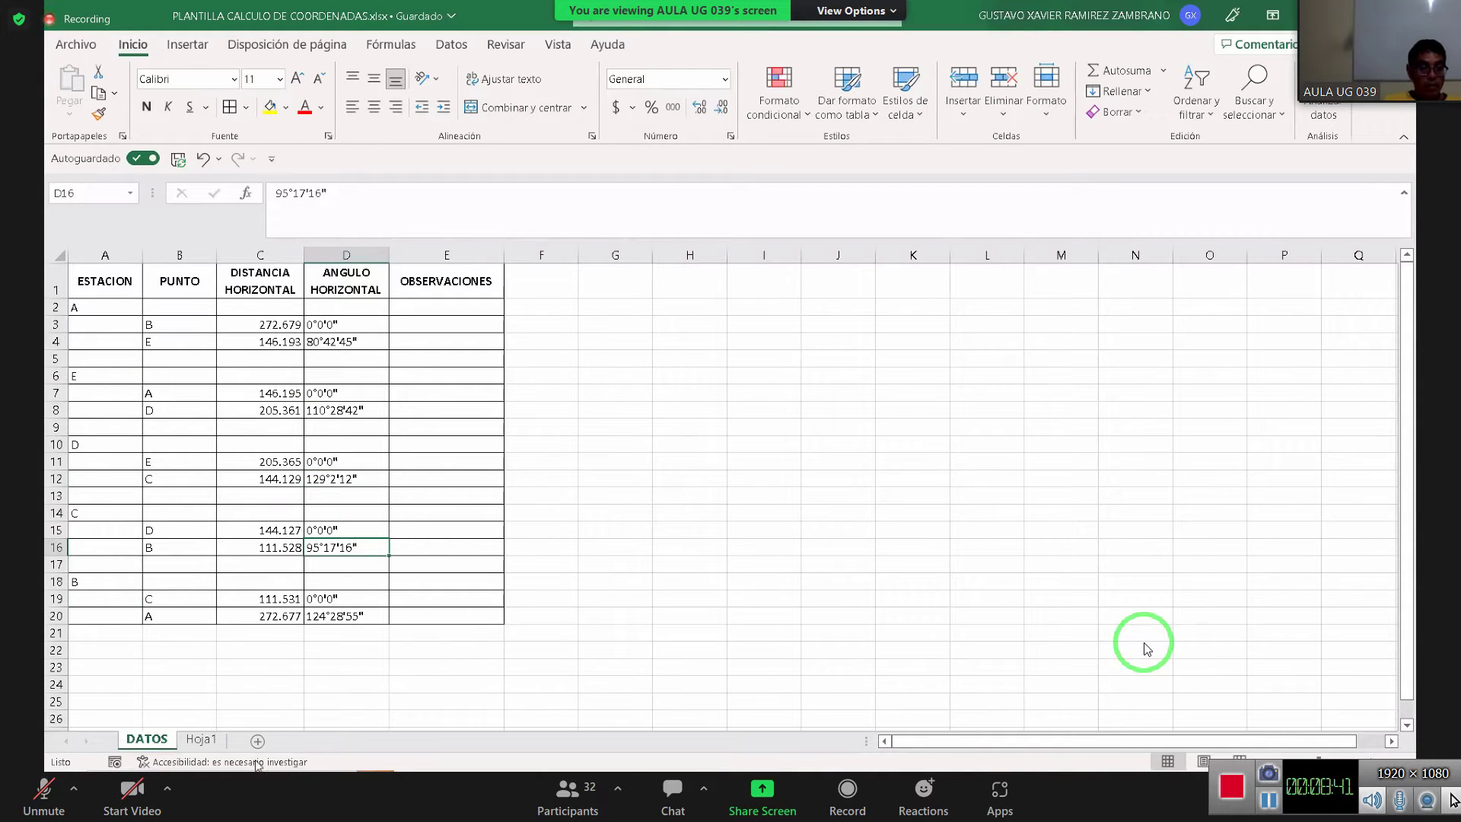
{"action": "left_click", "coordinate": [201, 739]}
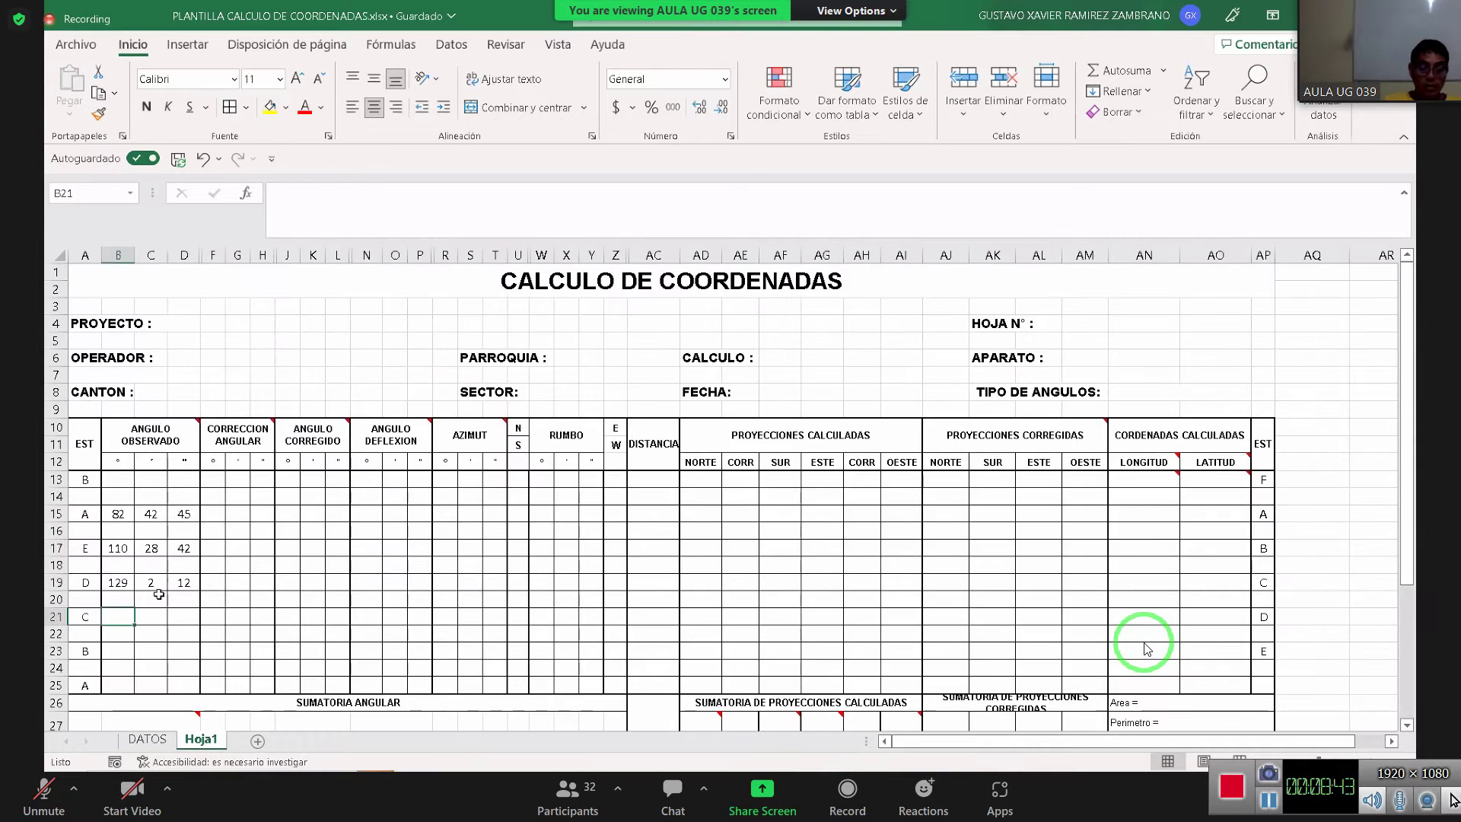
{"action": "type", "text": "9517"}
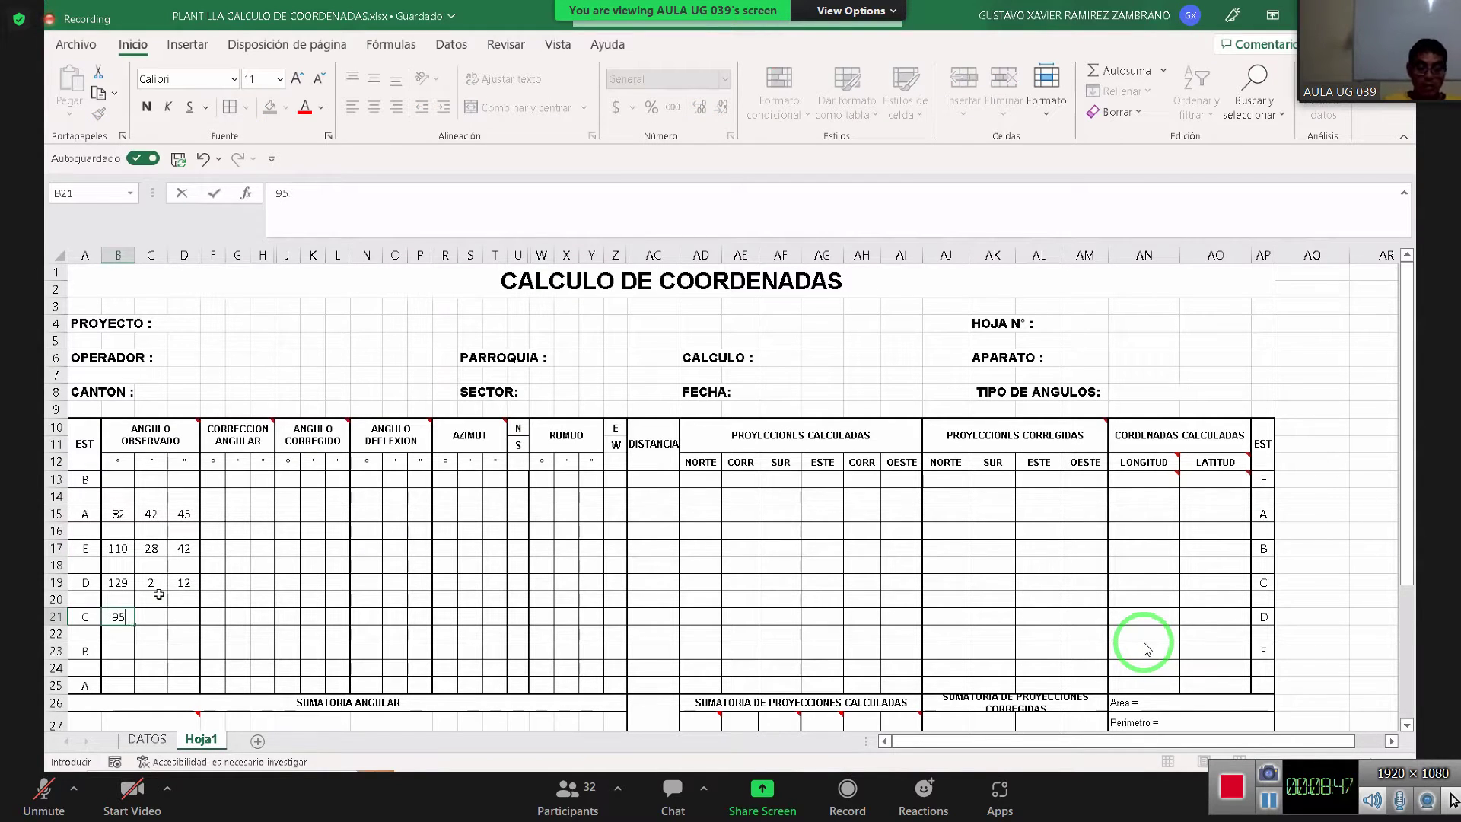
{"action": "key", "text": "Tab"}
{"action": "type", "text": "17"}
{"action": "key", "text": "Tab"}
{"action": "type", "text": "1"}
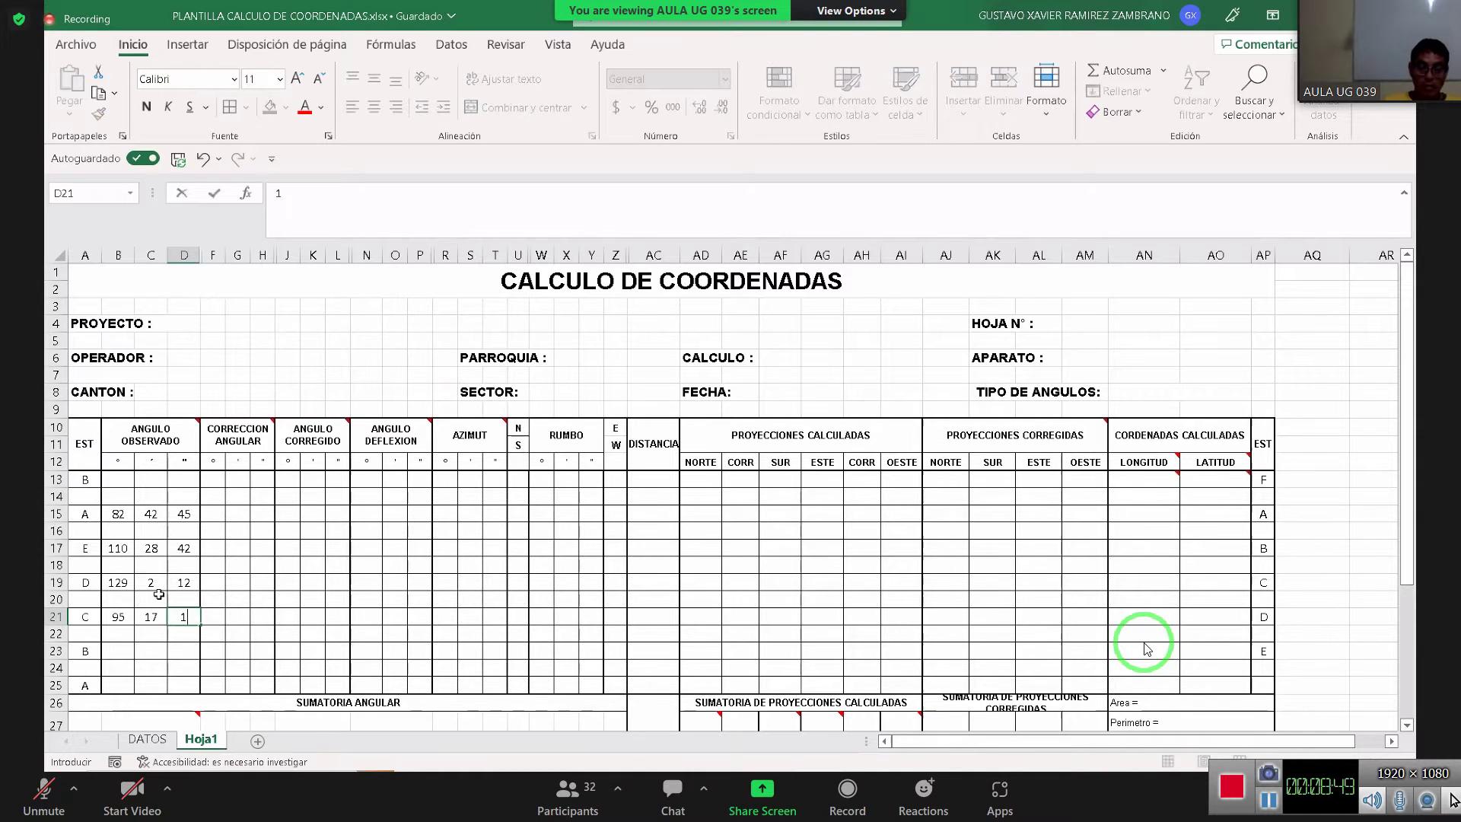
{"action": "type", "text": "6"}
{"action": "key", "text": "Down"}
Look up station B's angle to point A on DATOS and enter 124, 28 and 55 as its observed angle in B23:D23 of Hoja1
{"action": "key", "text": "Left"}
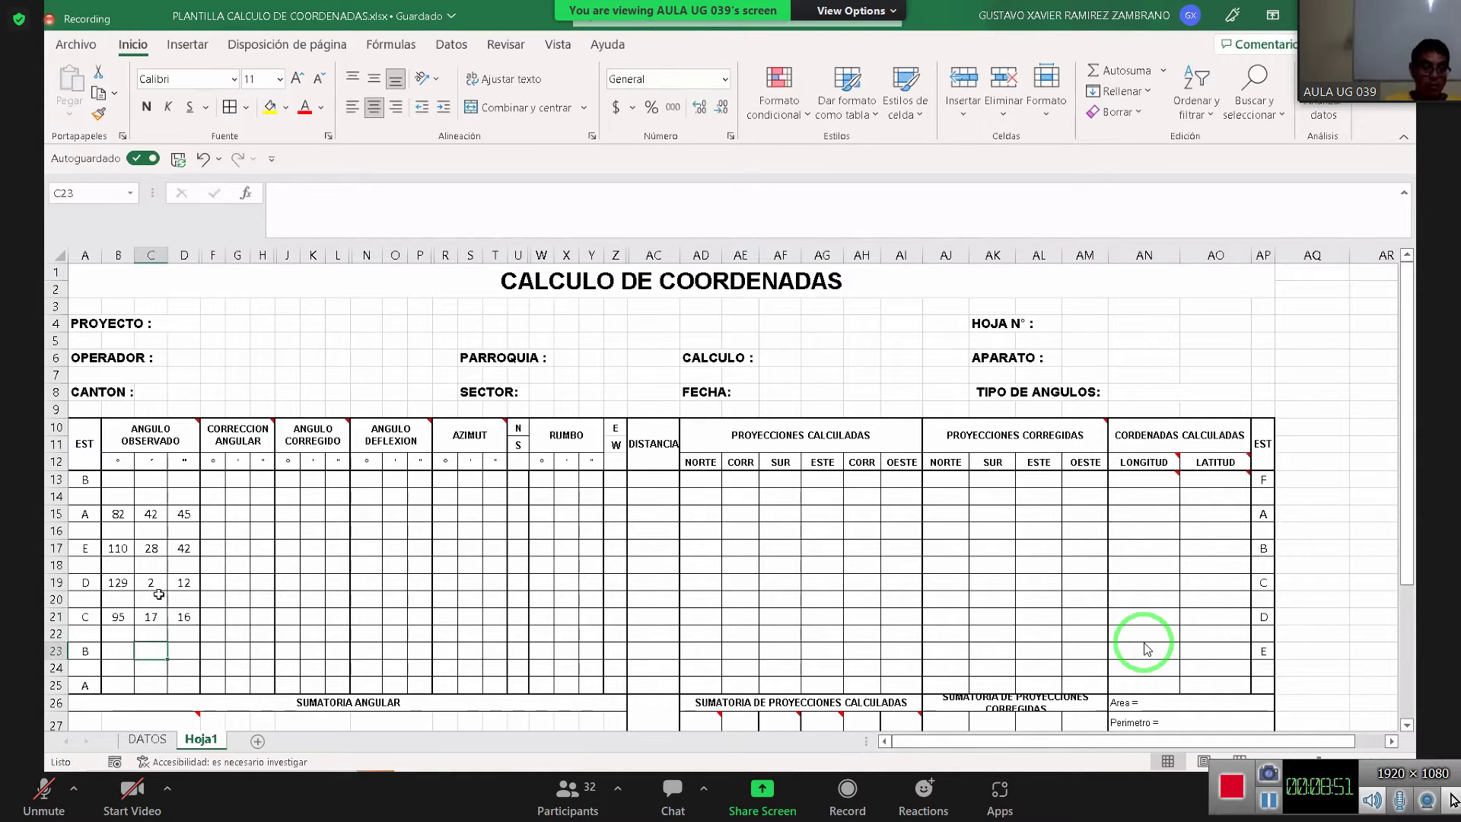
{"action": "key", "text": "Left"}
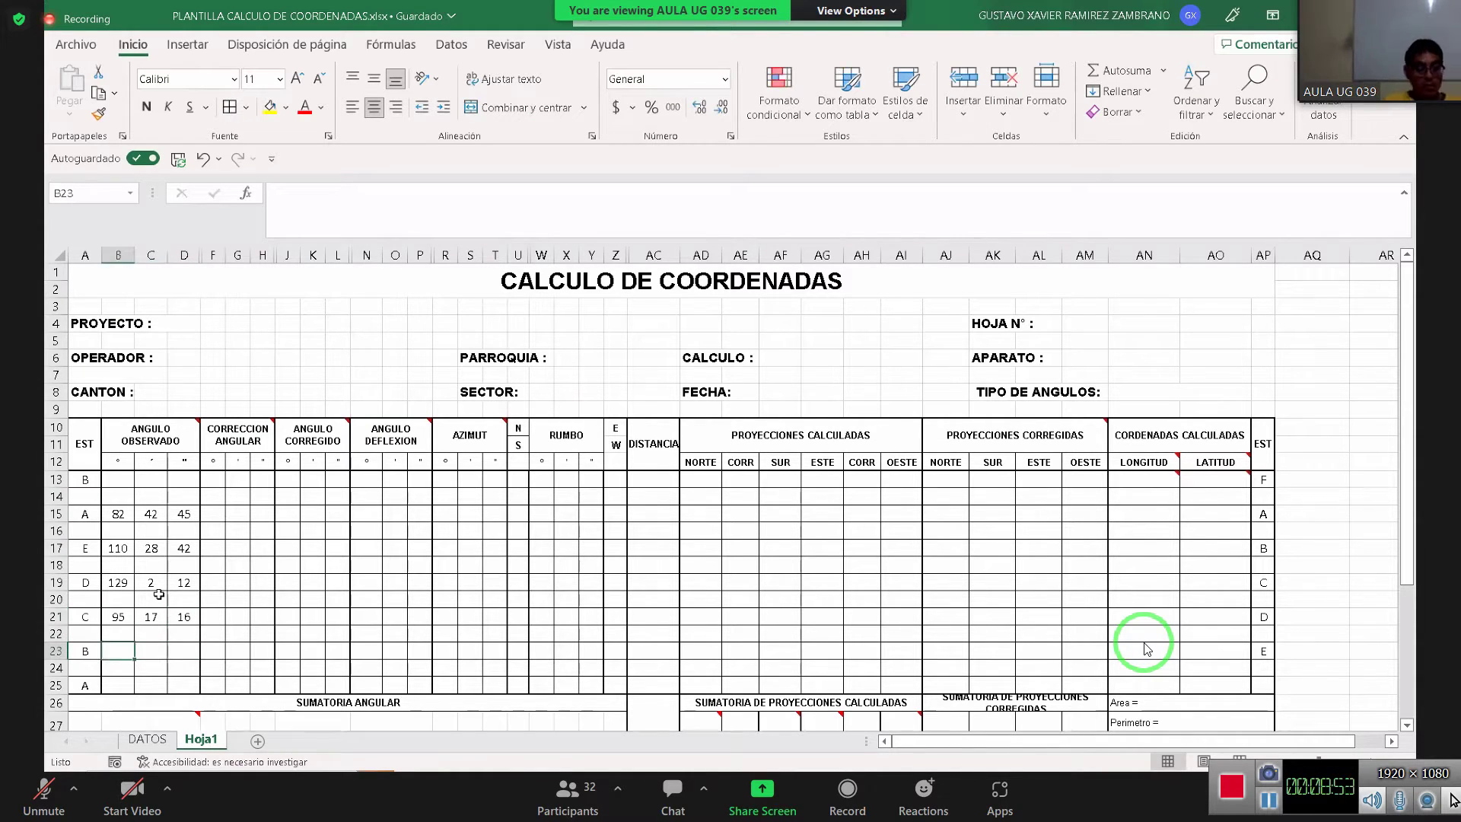
{"action": "left_click", "coordinate": [147, 739]}
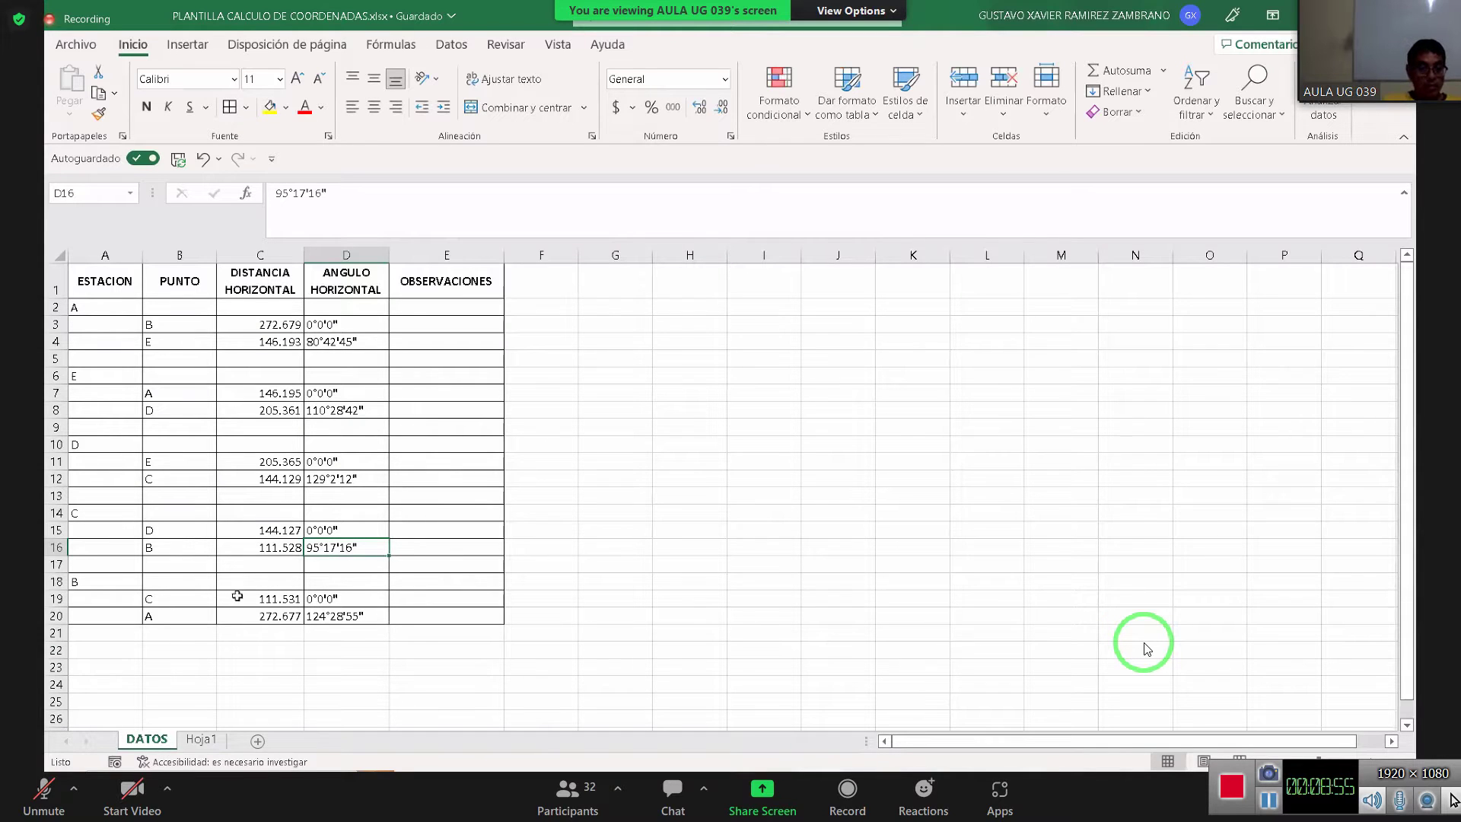
{"action": "left_click", "coordinate": [347, 615]}
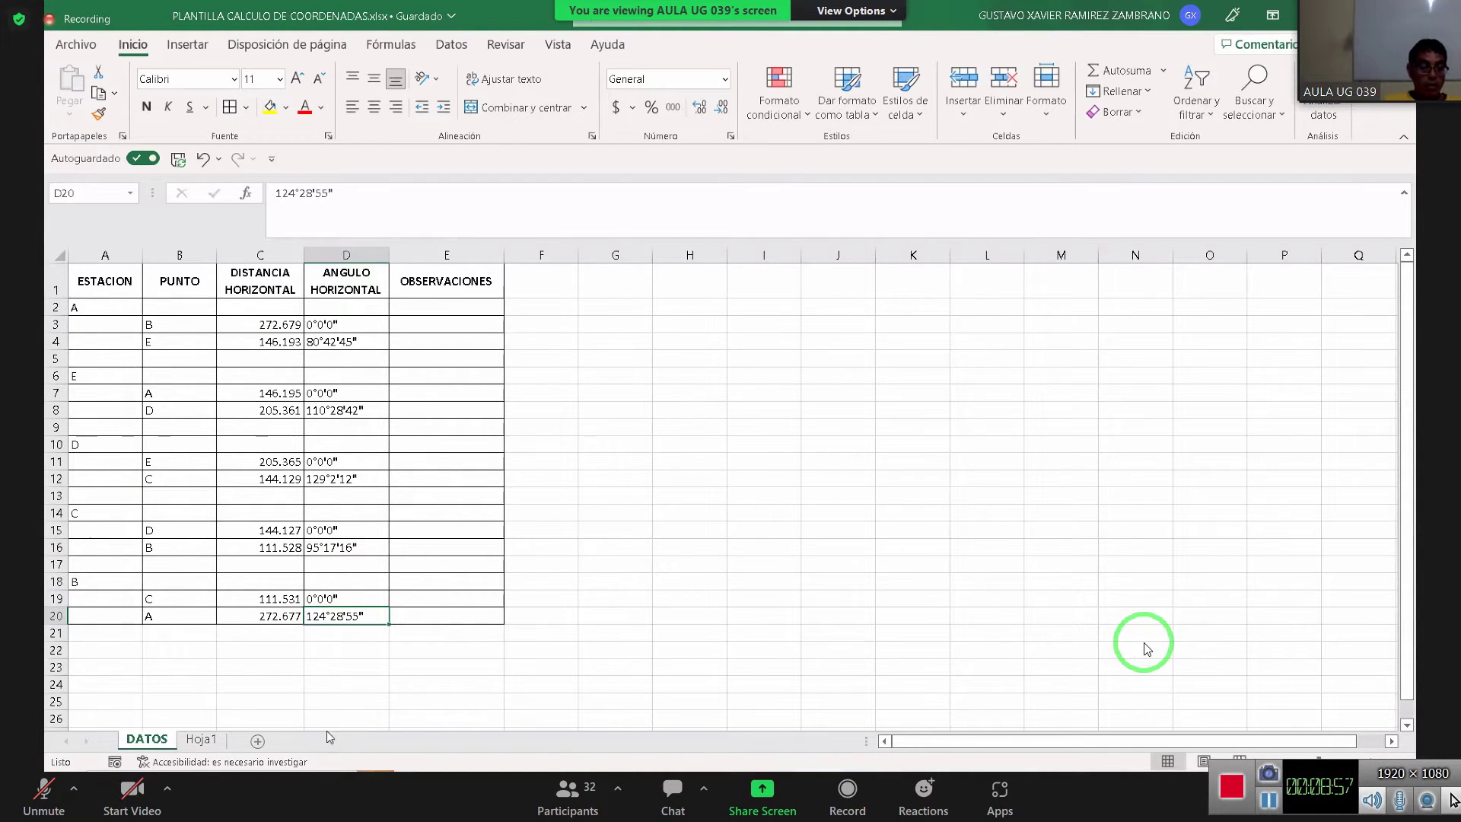
{"action": "left_click", "coordinate": [201, 739]}
{"action": "type", "text": "124"}
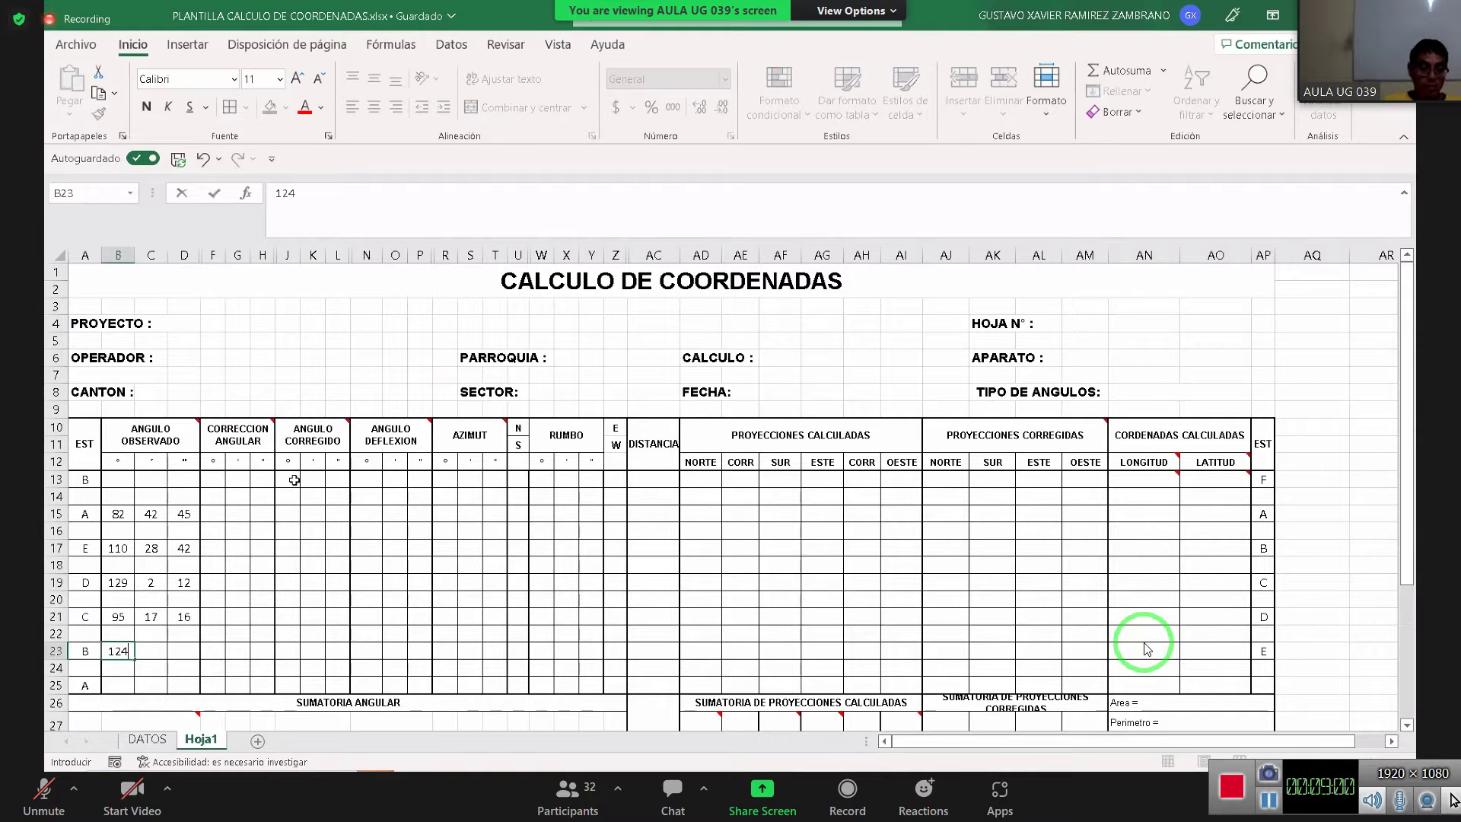
{"action": "key", "text": "Tab"}
{"action": "type", "text": "28"}
{"action": "key", "text": "Tab"}
{"action": "type", "text": "55"}
{"action": "key", "text": "Down"}
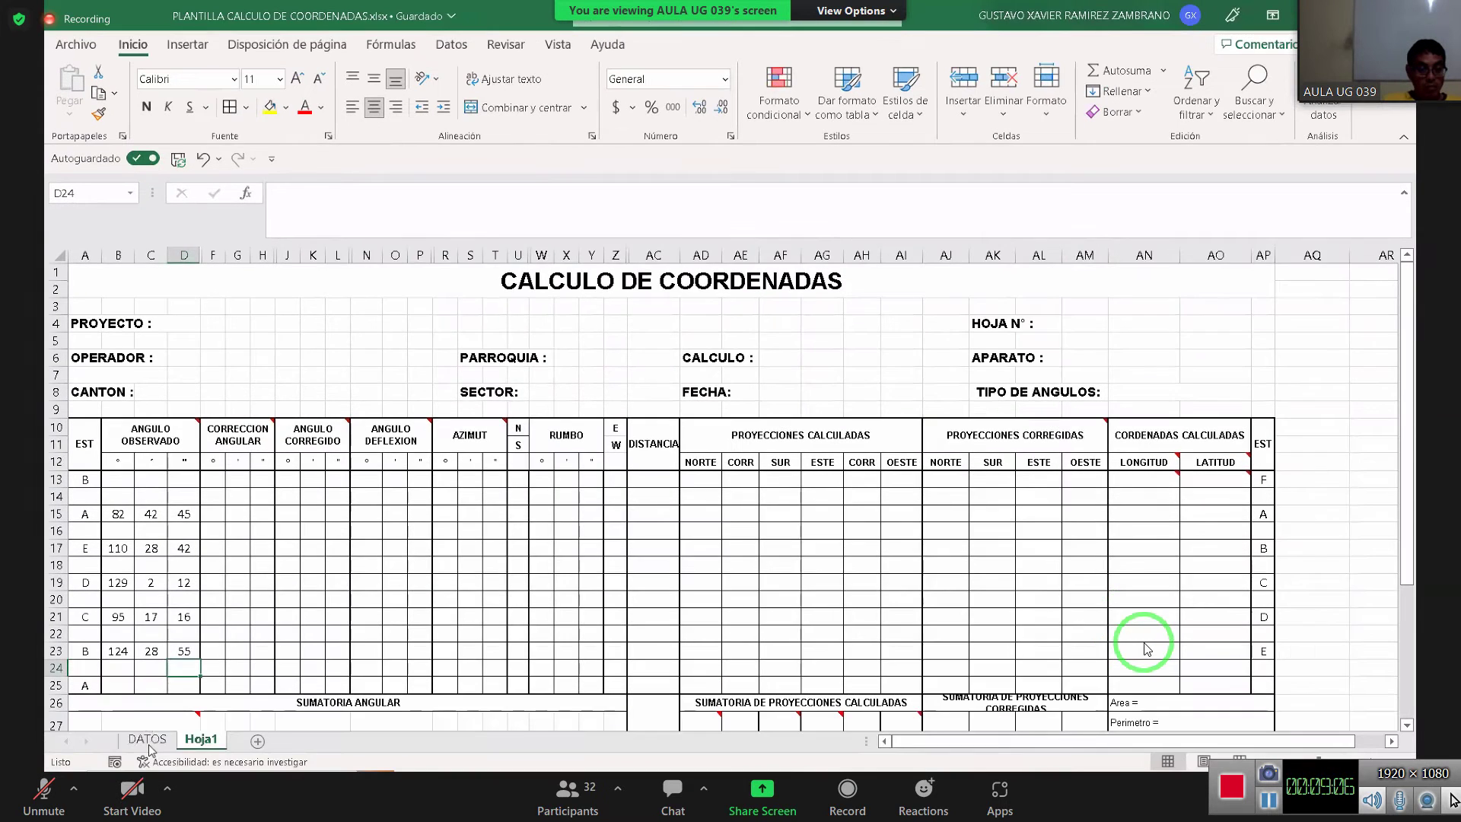
Compare the horizontal distance from station A to point B with the one from station B to point A on DATOS
{"action": "left_click", "coordinate": [146, 739]}
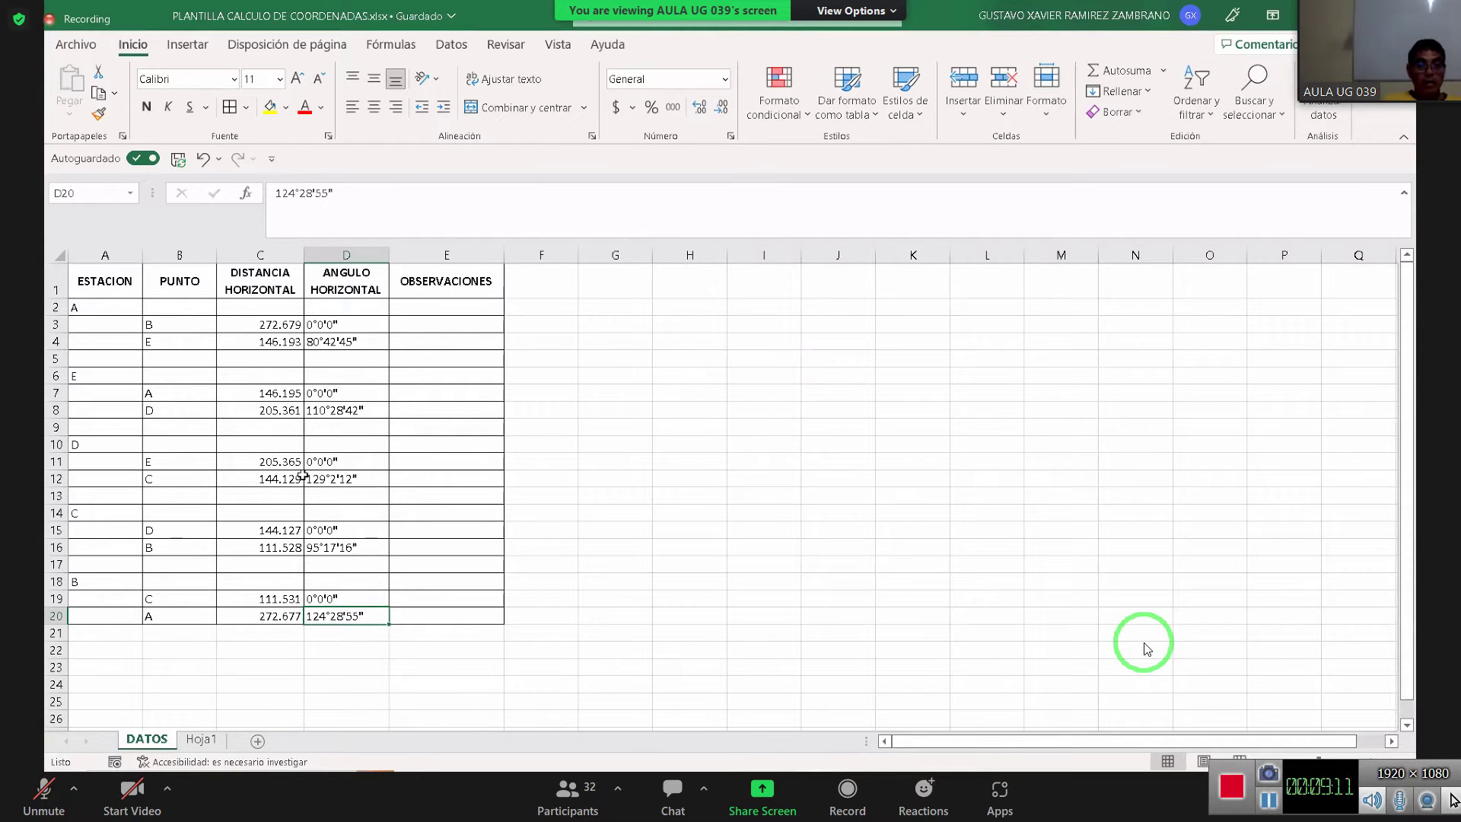
{"action": "left_click", "coordinate": [95, 305]}
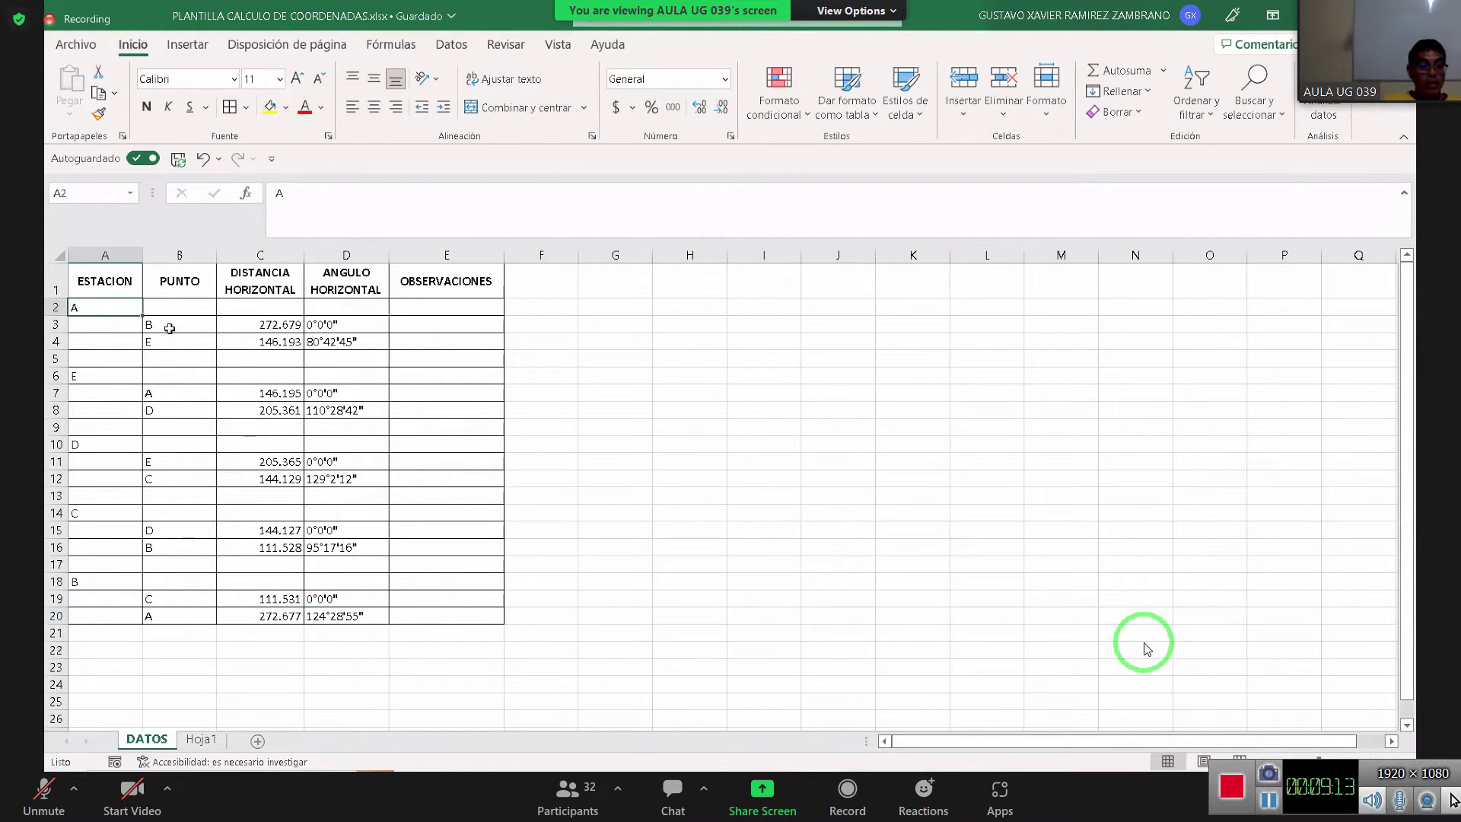
{"action": "left_click", "coordinate": [169, 328]}
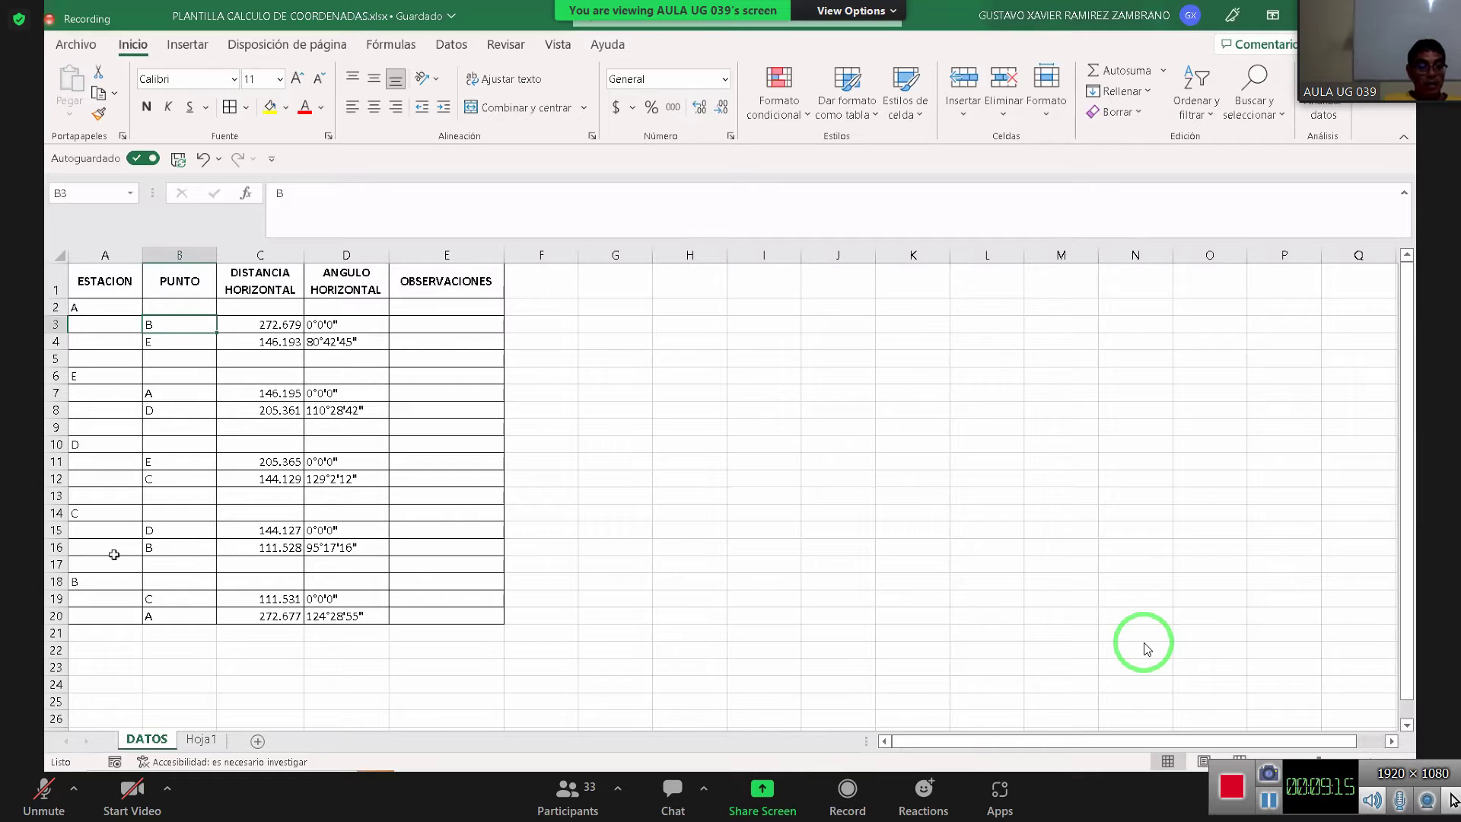
{"action": "left_click", "coordinate": [176, 617]}
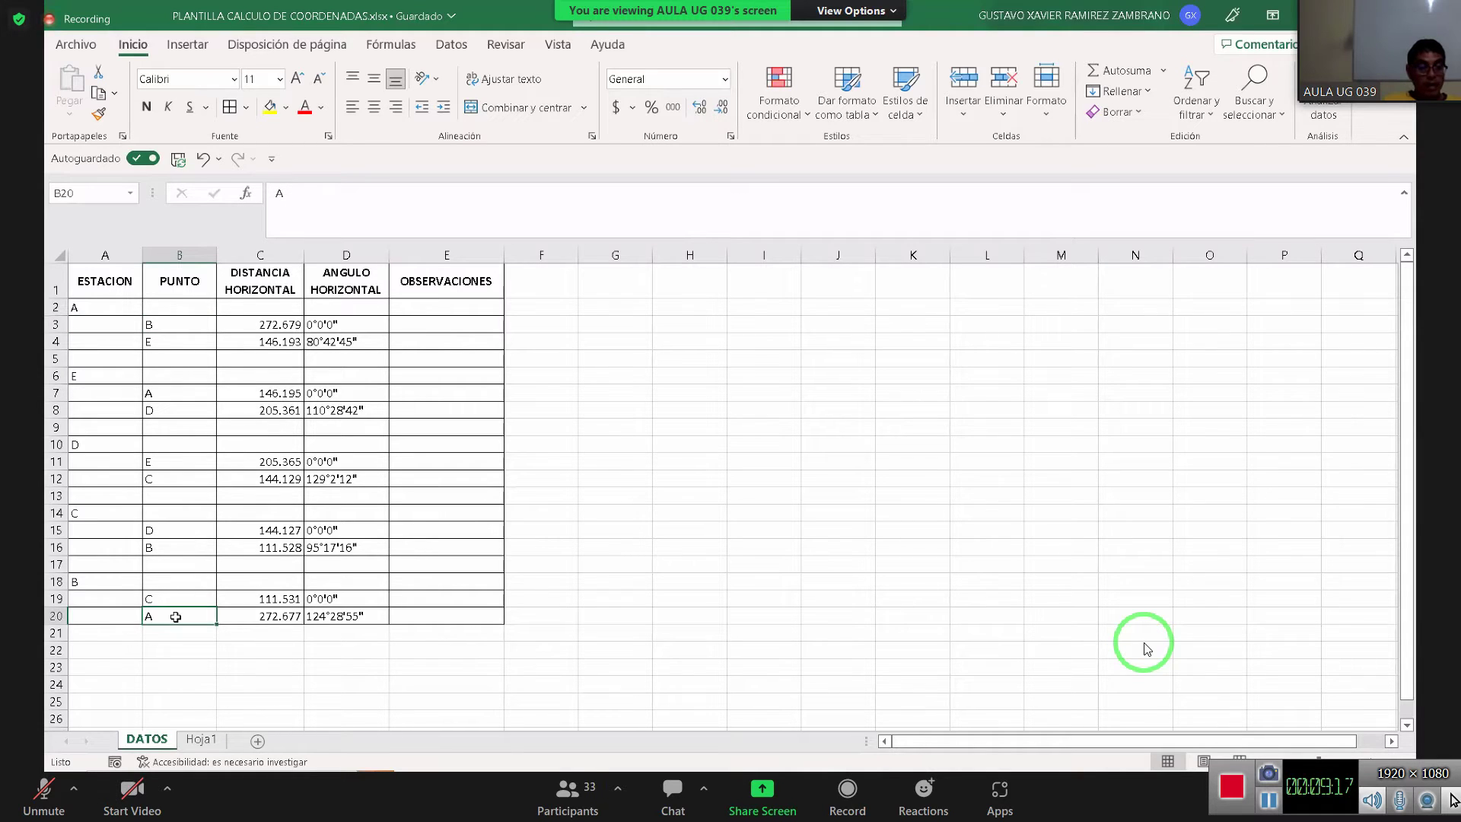
{"action": "left_click", "coordinate": [280, 322]}
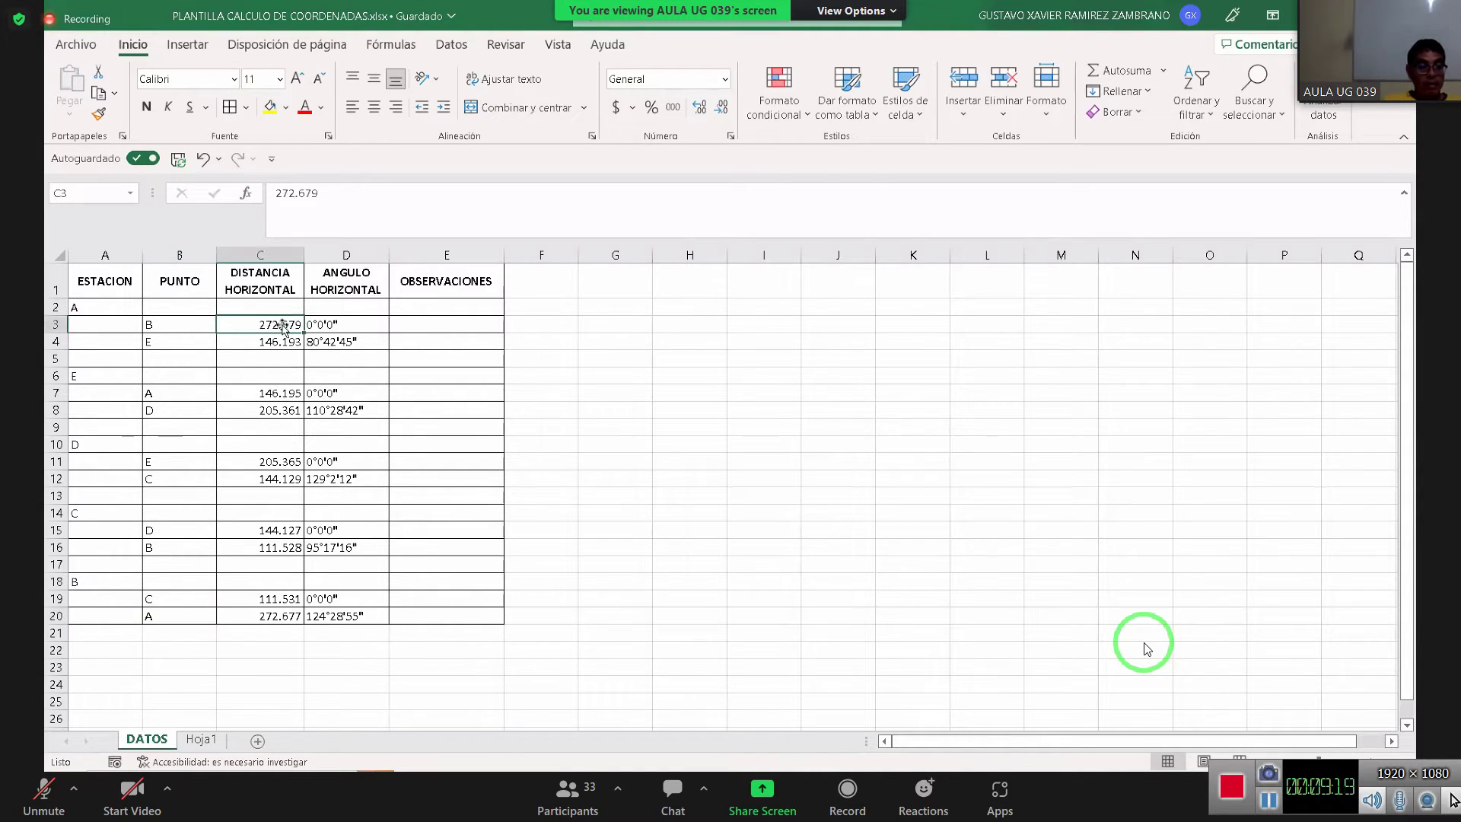
{"action": "left_click", "coordinate": [283, 617]}
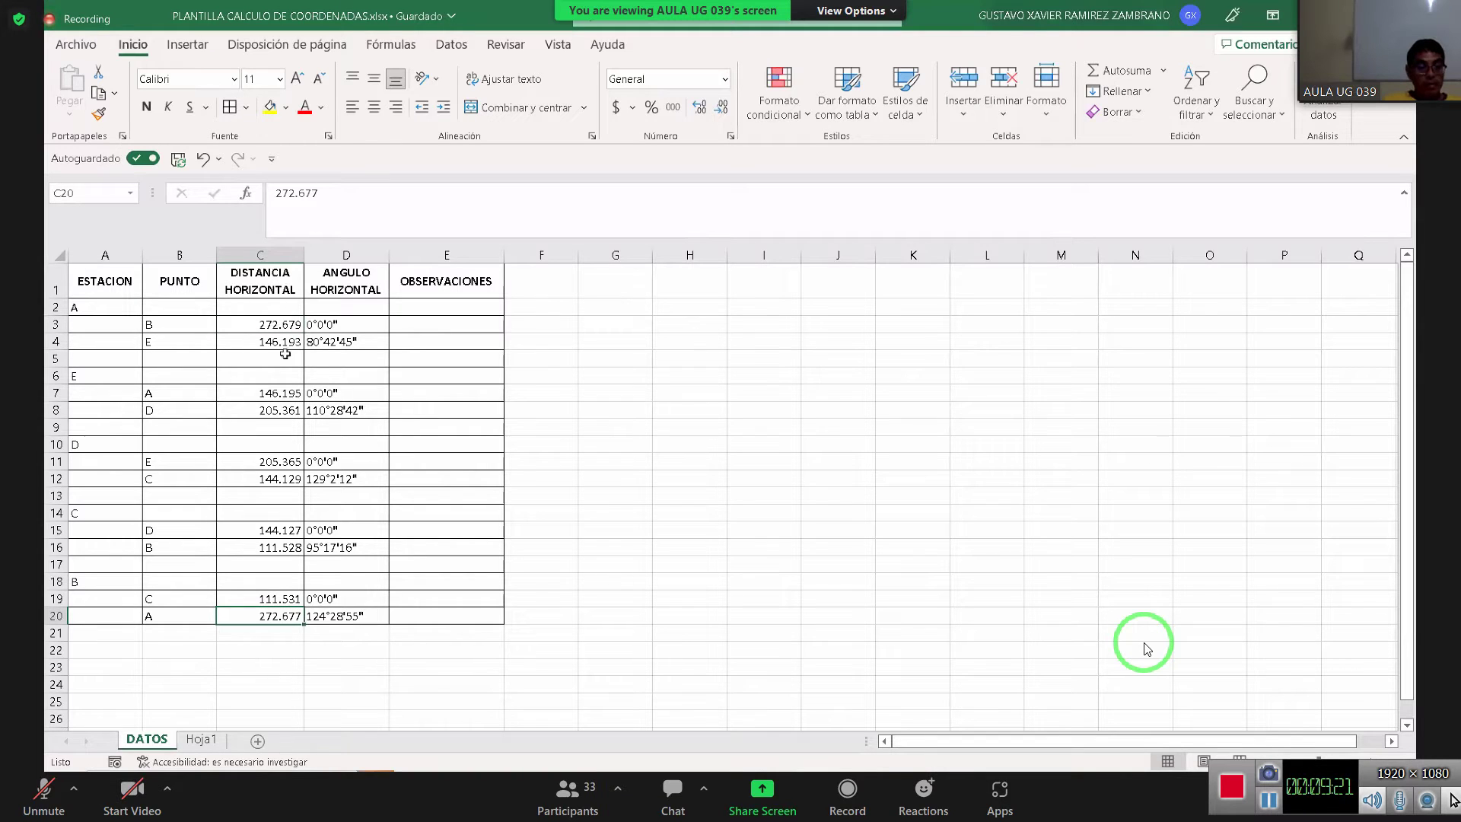
{"action": "left_click", "coordinate": [289, 319]}
{"action": "left_click", "coordinate": [272, 615]}
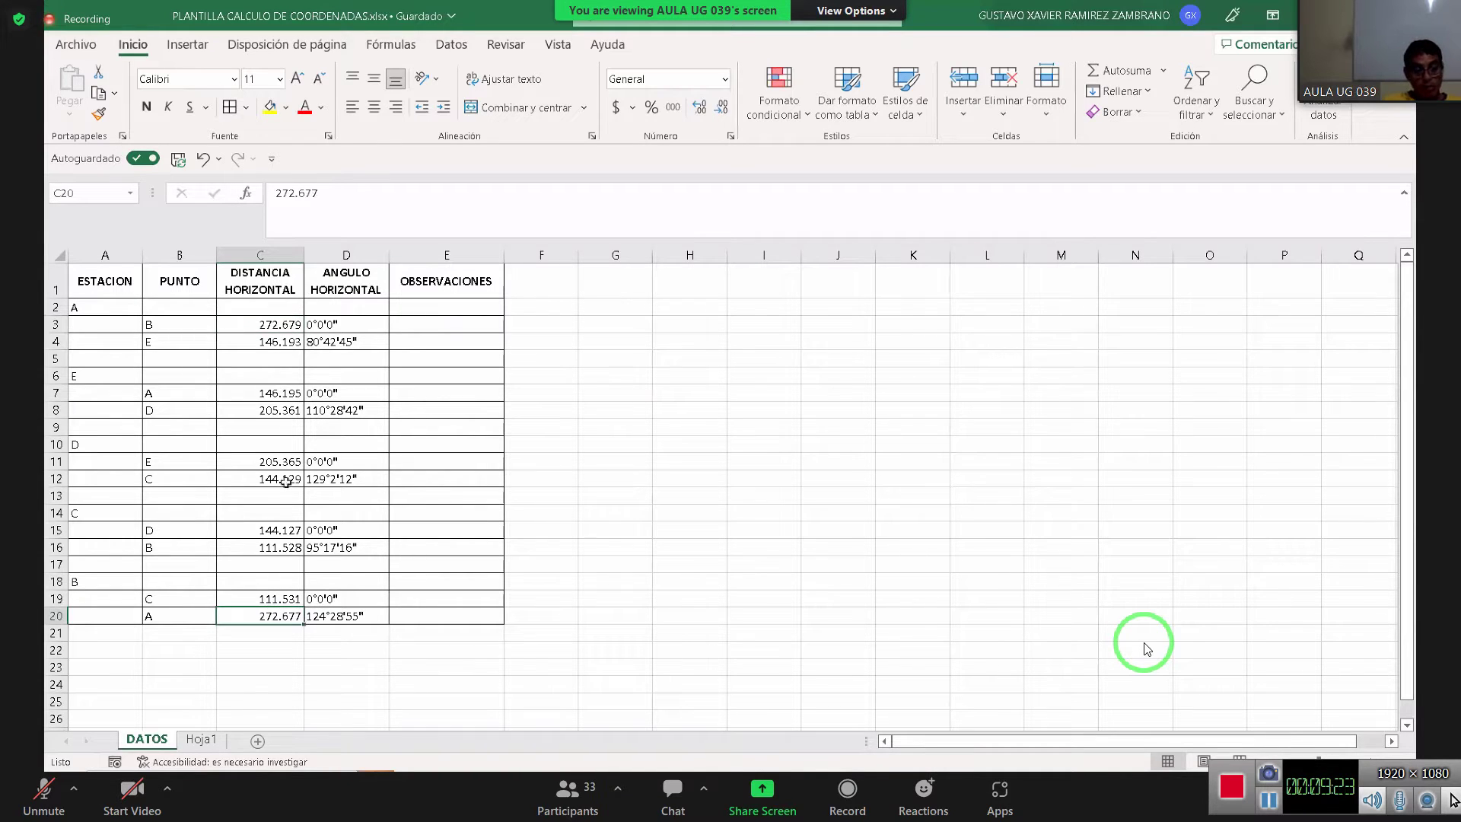
{"action": "left_click", "coordinate": [252, 326]}
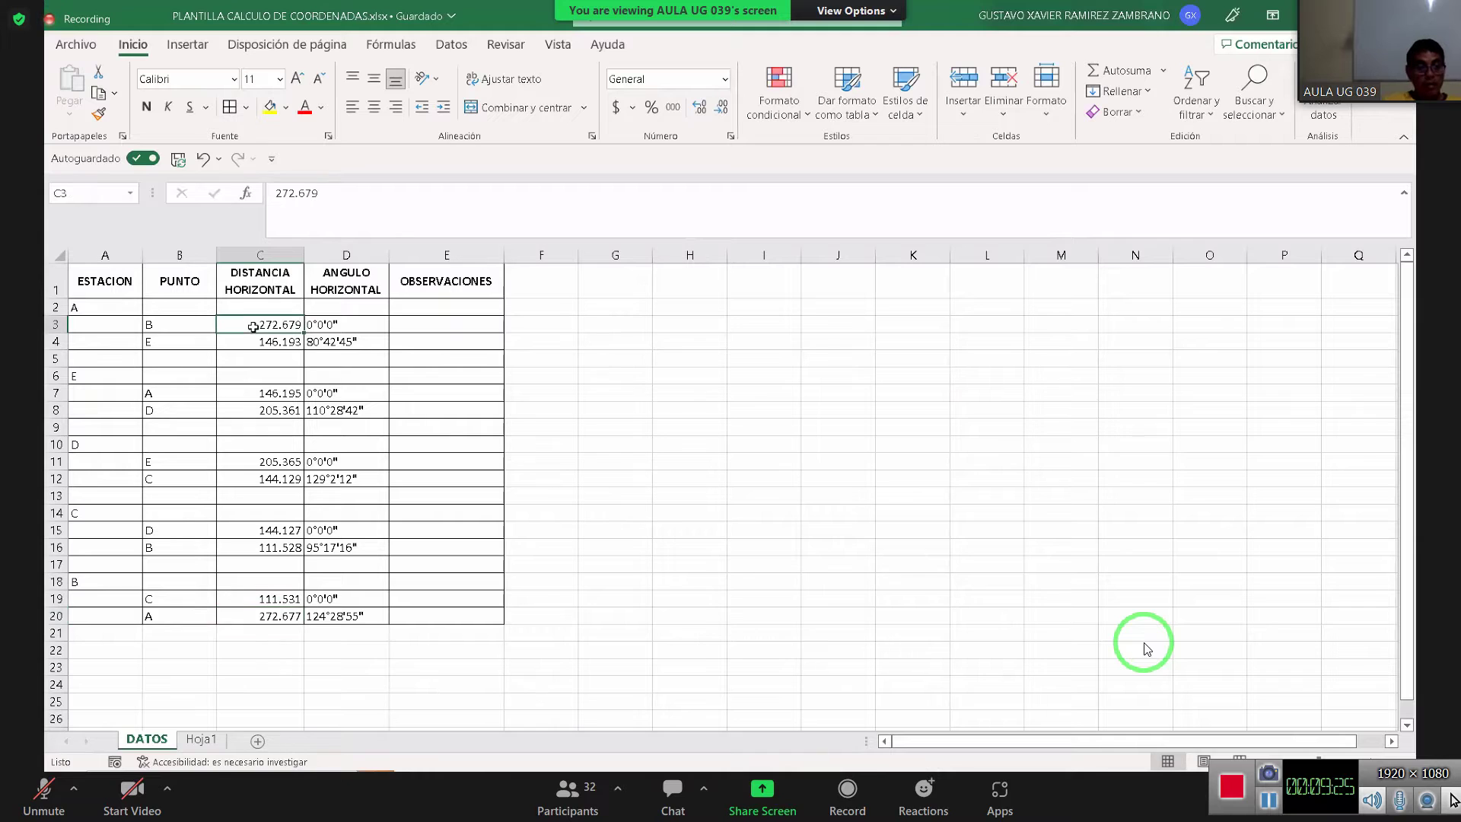
{"action": "left_click", "coordinate": [261, 613]}
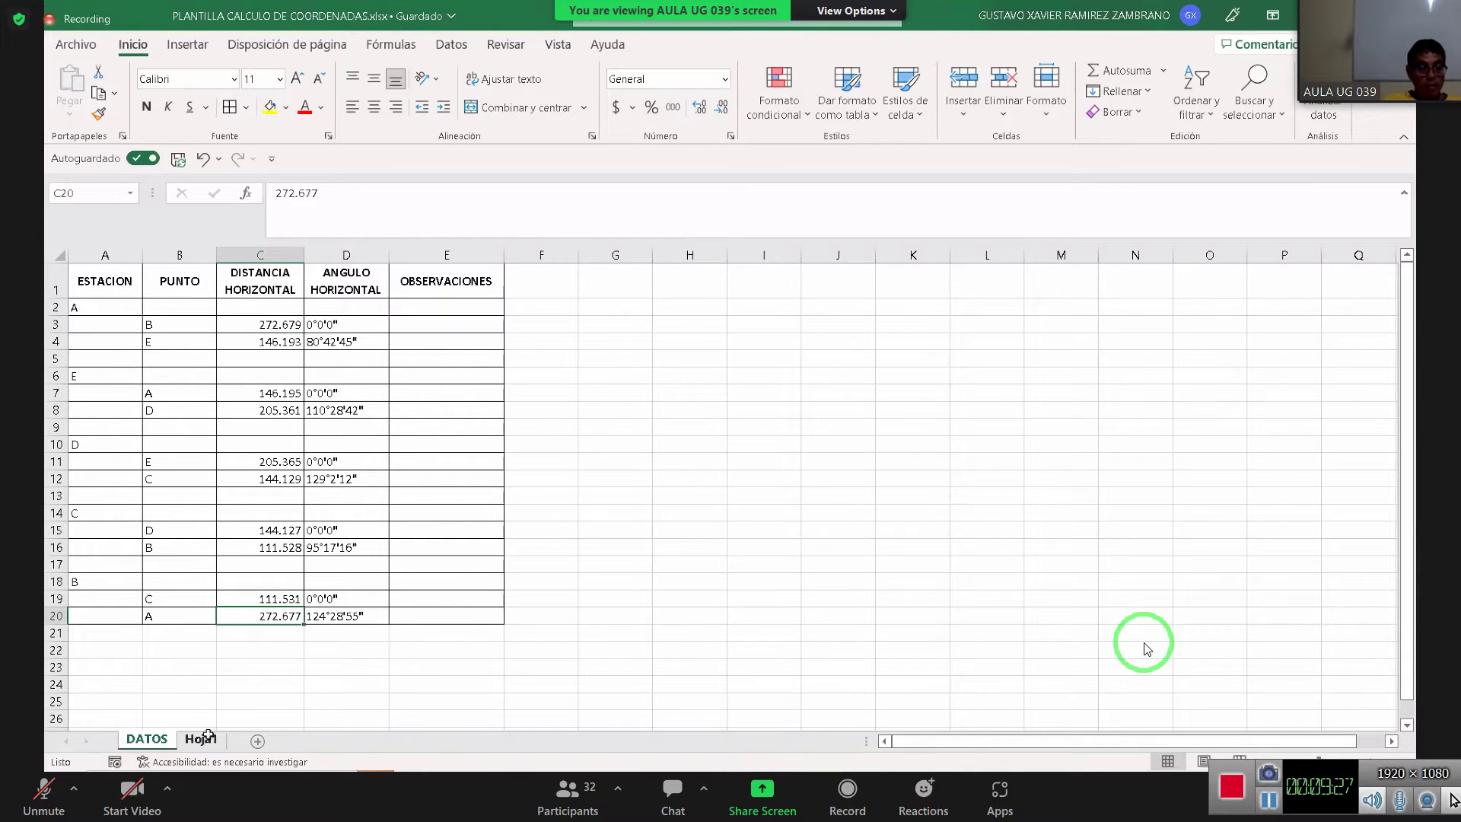
Begin a formula in cell AC14 of Hoja1's DISTANCIA column
{"action": "left_click", "coordinate": [201, 739]}
{"action": "left_click", "coordinate": [659, 483]}
{"action": "left_click", "coordinate": [658, 496]}
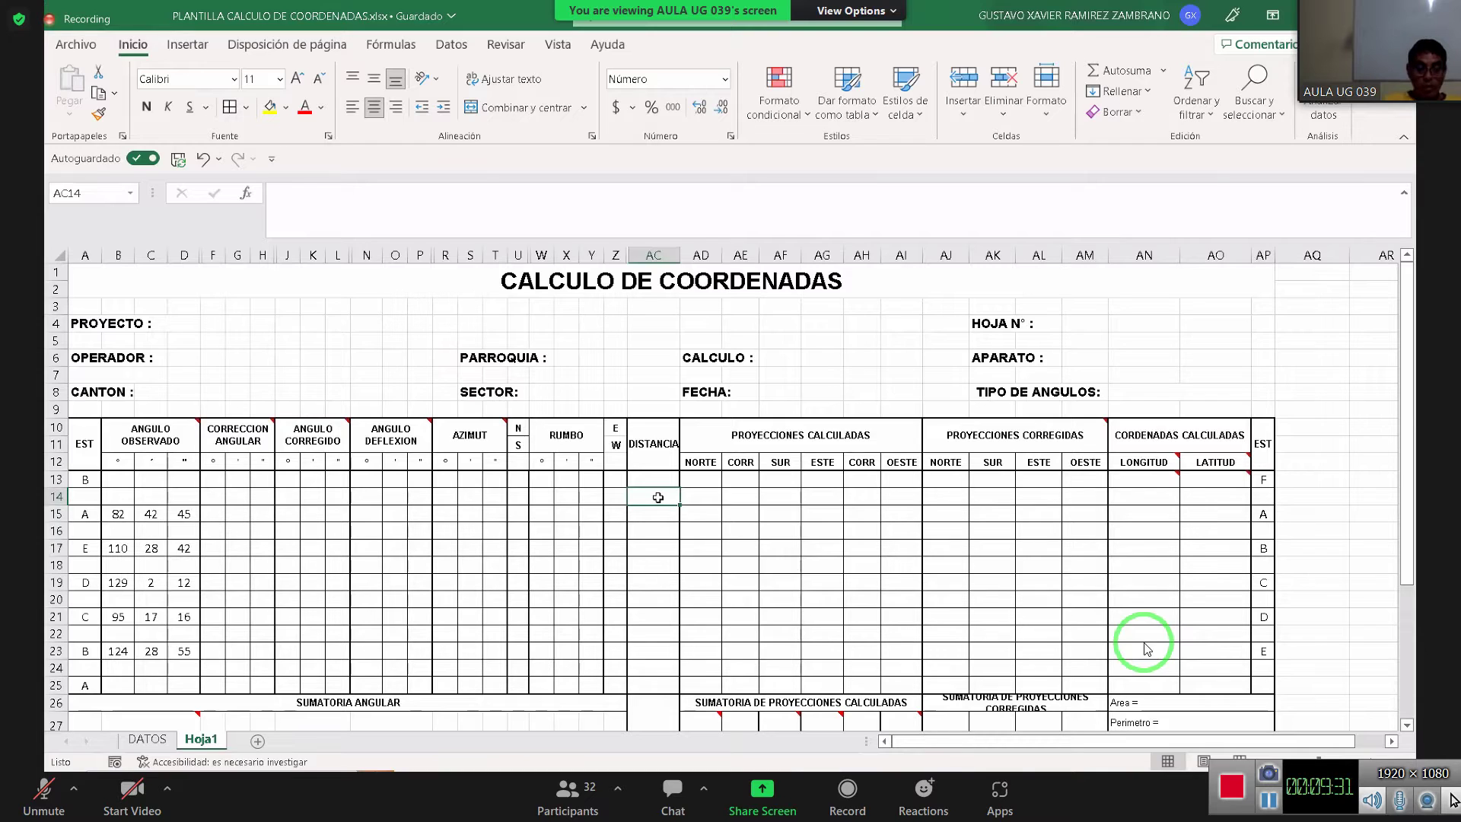
{"action": "type", "text": "="}
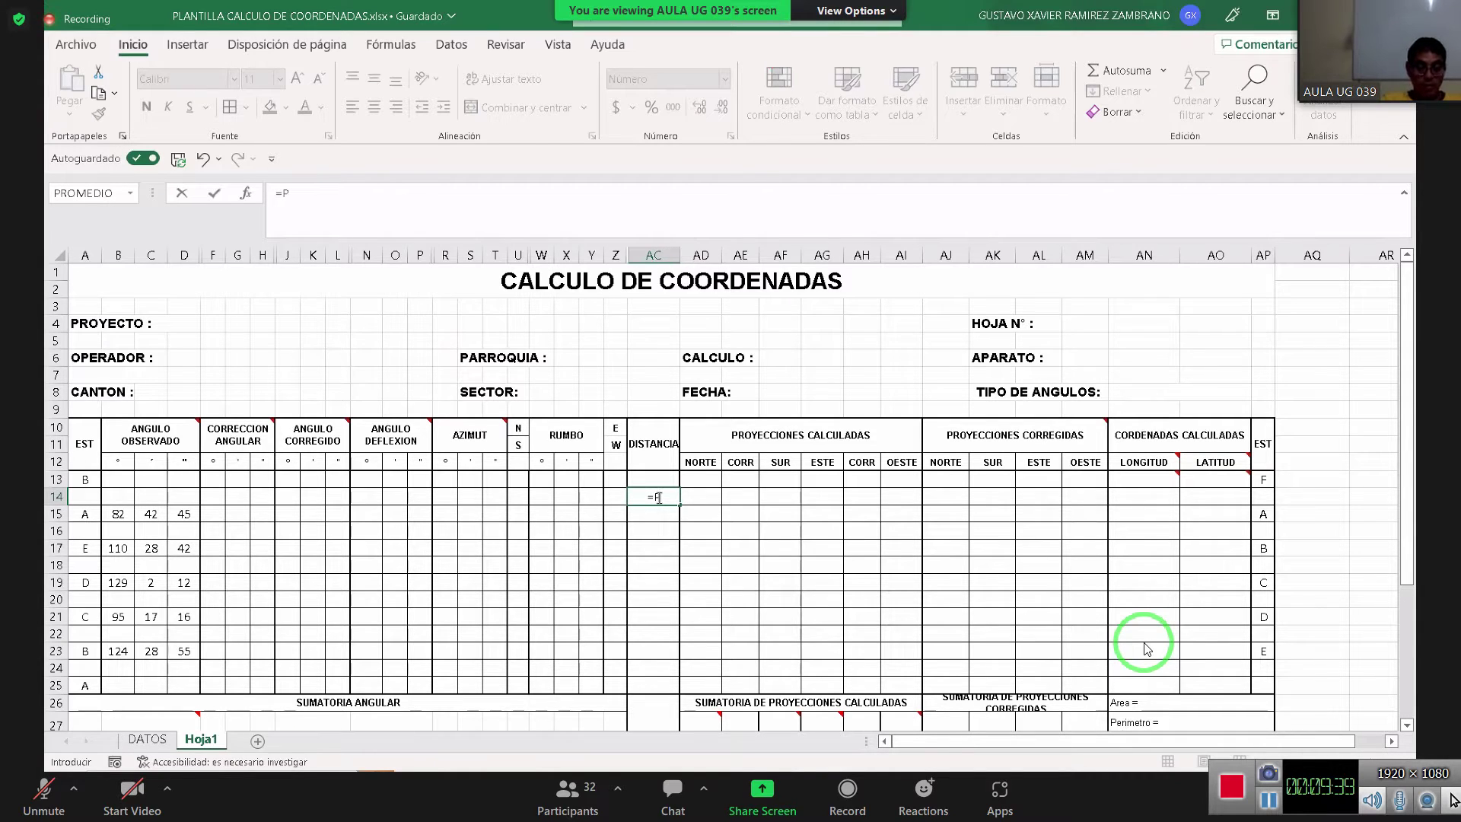
{"action": "type", "text": "PROMEDIO"}
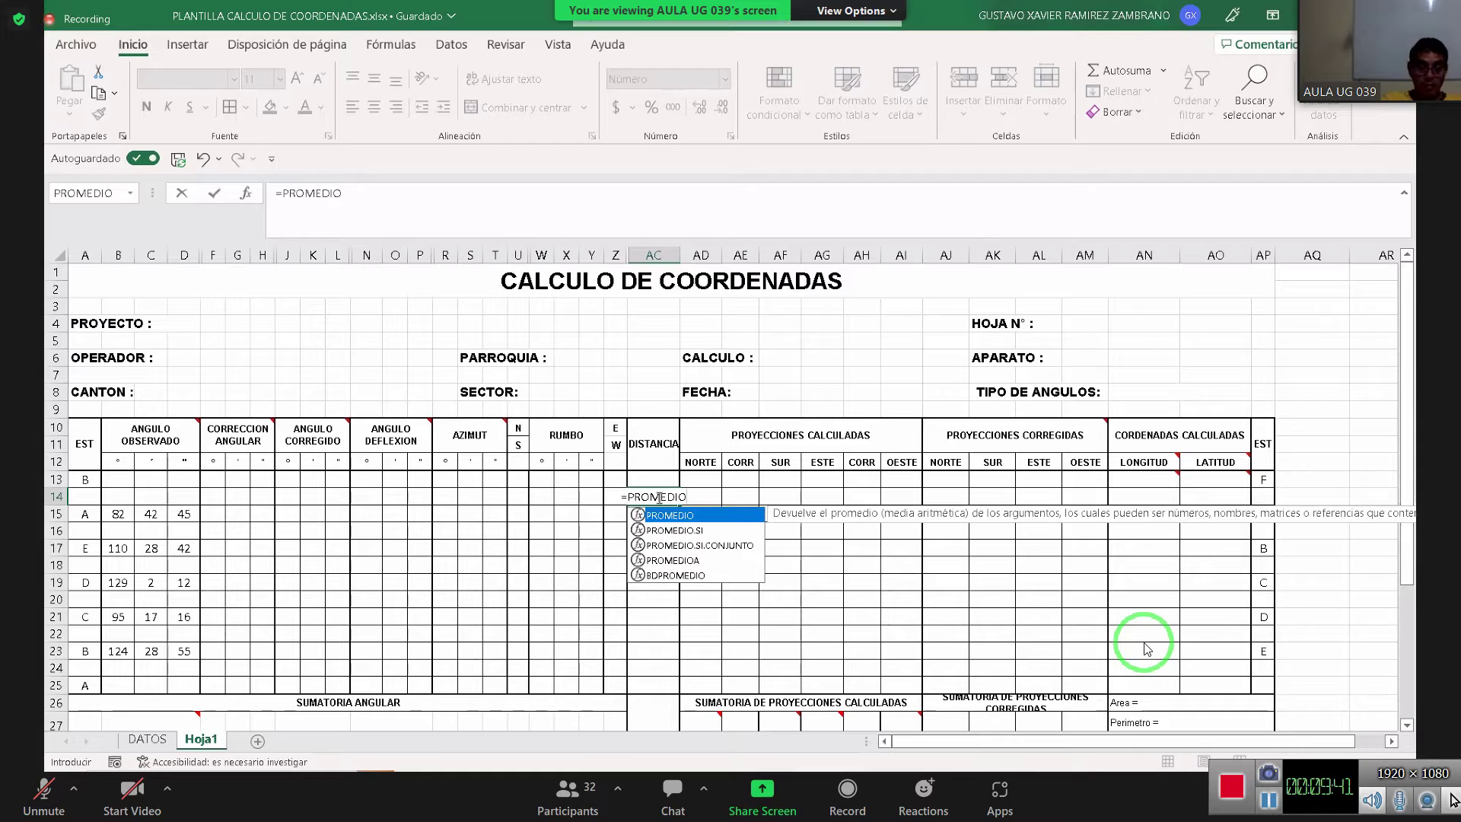
{"action": "type", "text": ")"}
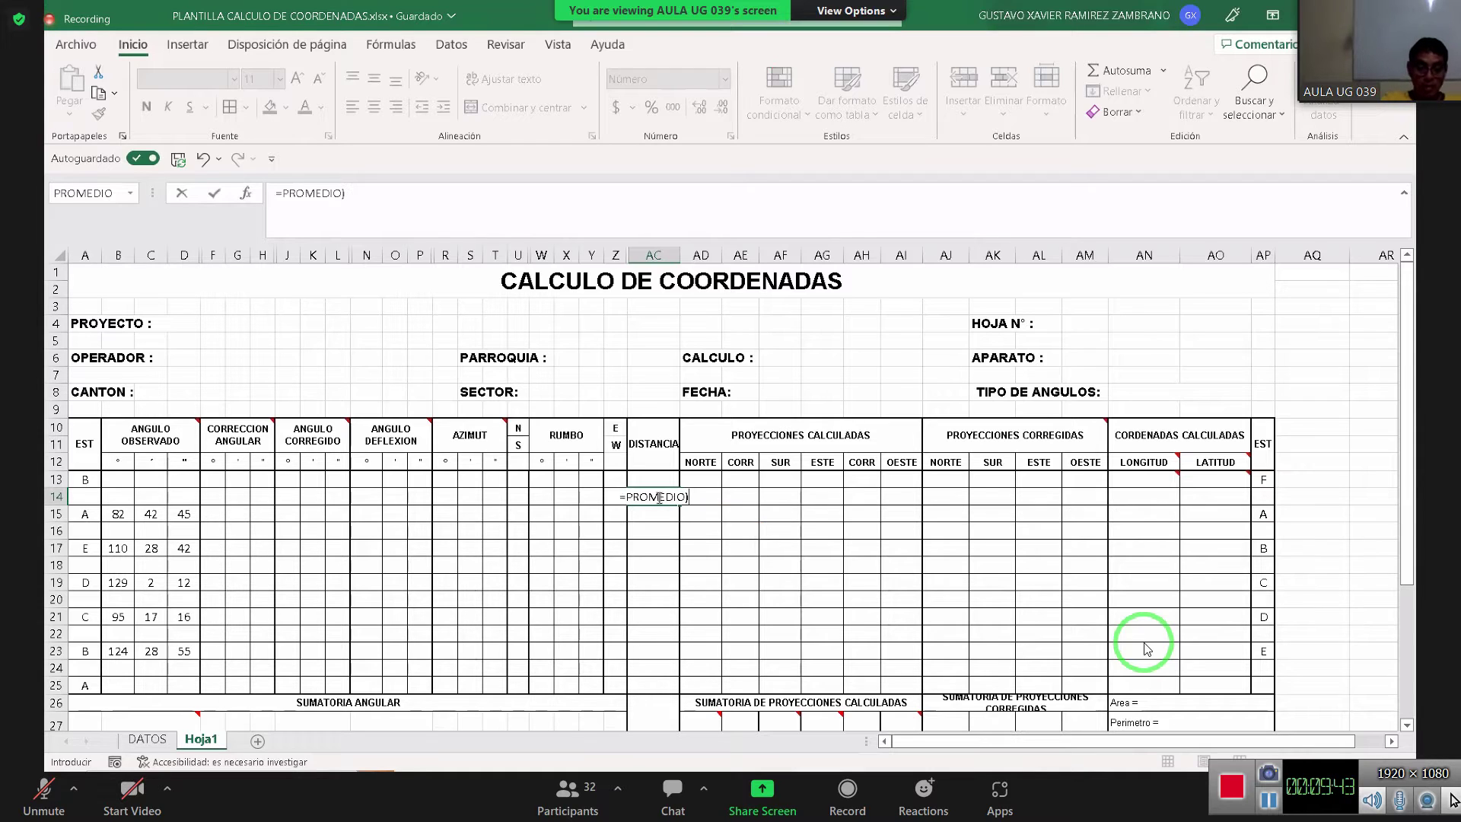
{"action": "key", "text": "BackSpace"}
{"action": "type", "text": "("}
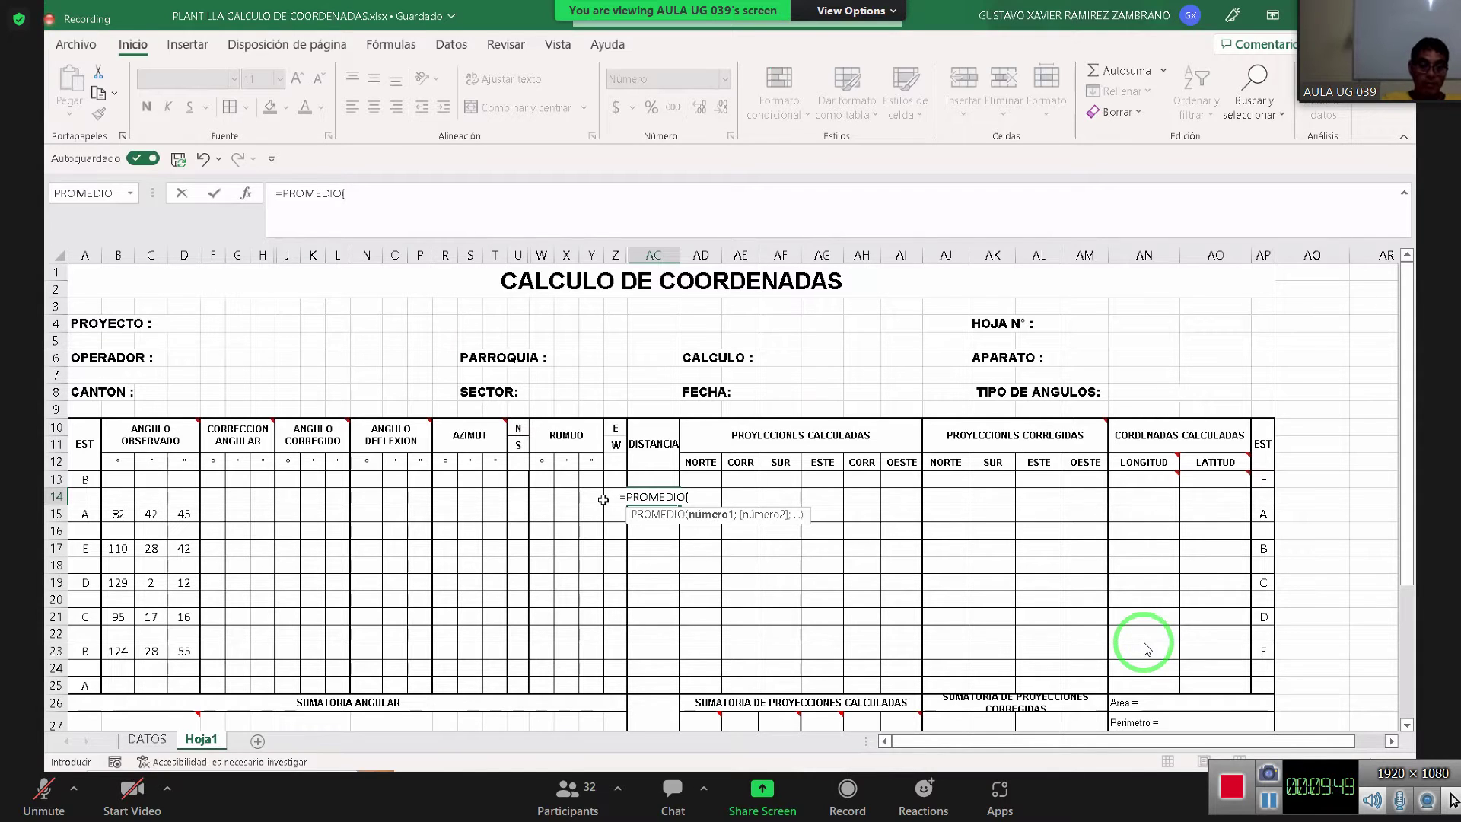
{"action": "key", "text": "BackSpace"}
{"action": "key", "text": "BackSpace"}
{"action": "key", "text": "BackSpace"}
{"action": "key", "text": "BackSpace"}
{"action": "key", "text": "BackSpace"}
{"action": "key", "text": "BackSpace"}
{"action": "key", "text": "BackSpace"}
{"action": "key", "text": "BackSpace"}
{"action": "key", "text": "BackSpace"}
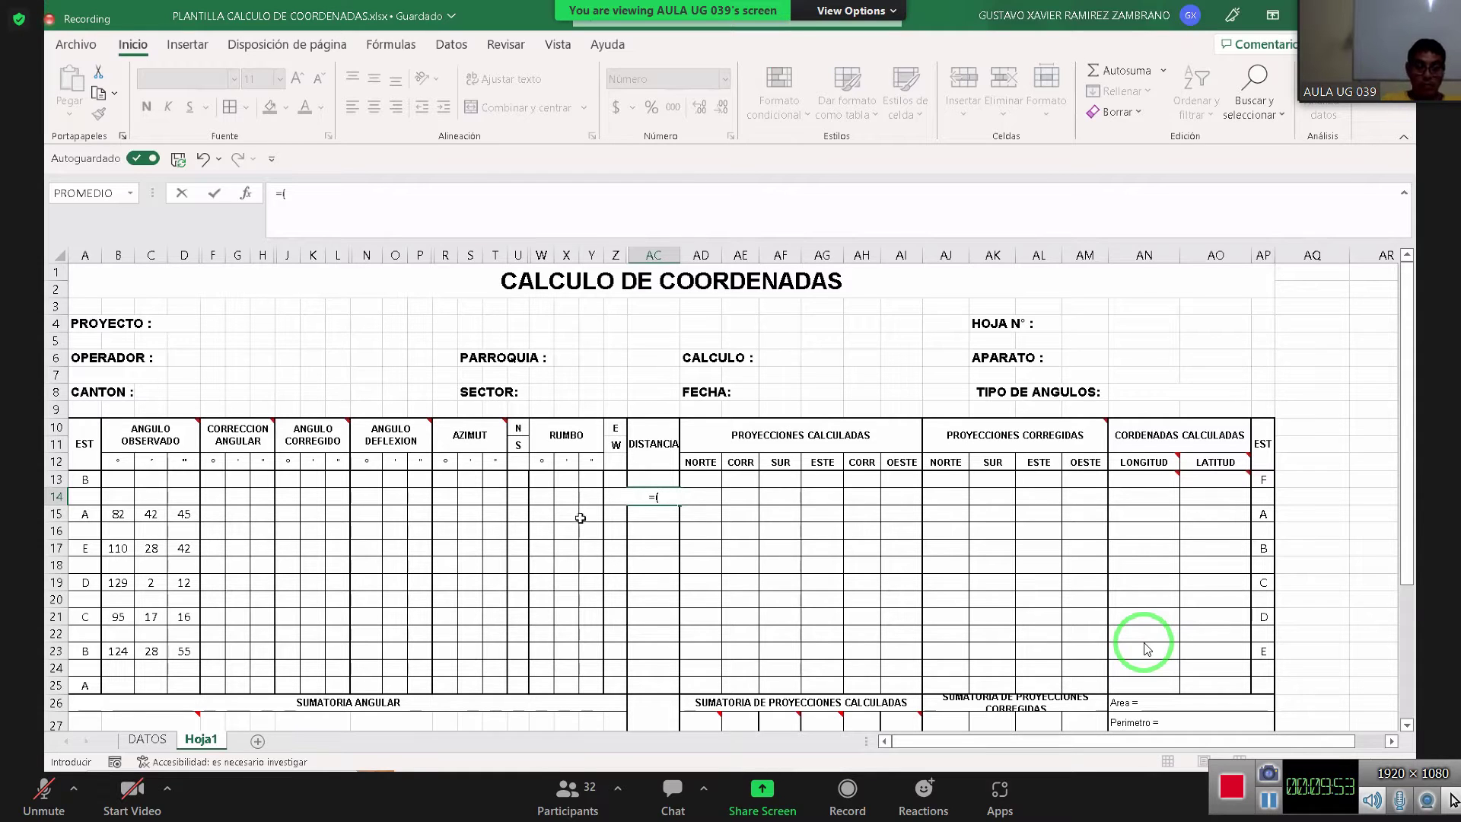
Complete the distance formula in AC14 of Hoja1 as =(DATOS!C36+DATOS!C20)/2
{"action": "left_click", "coordinate": [163, 737]}
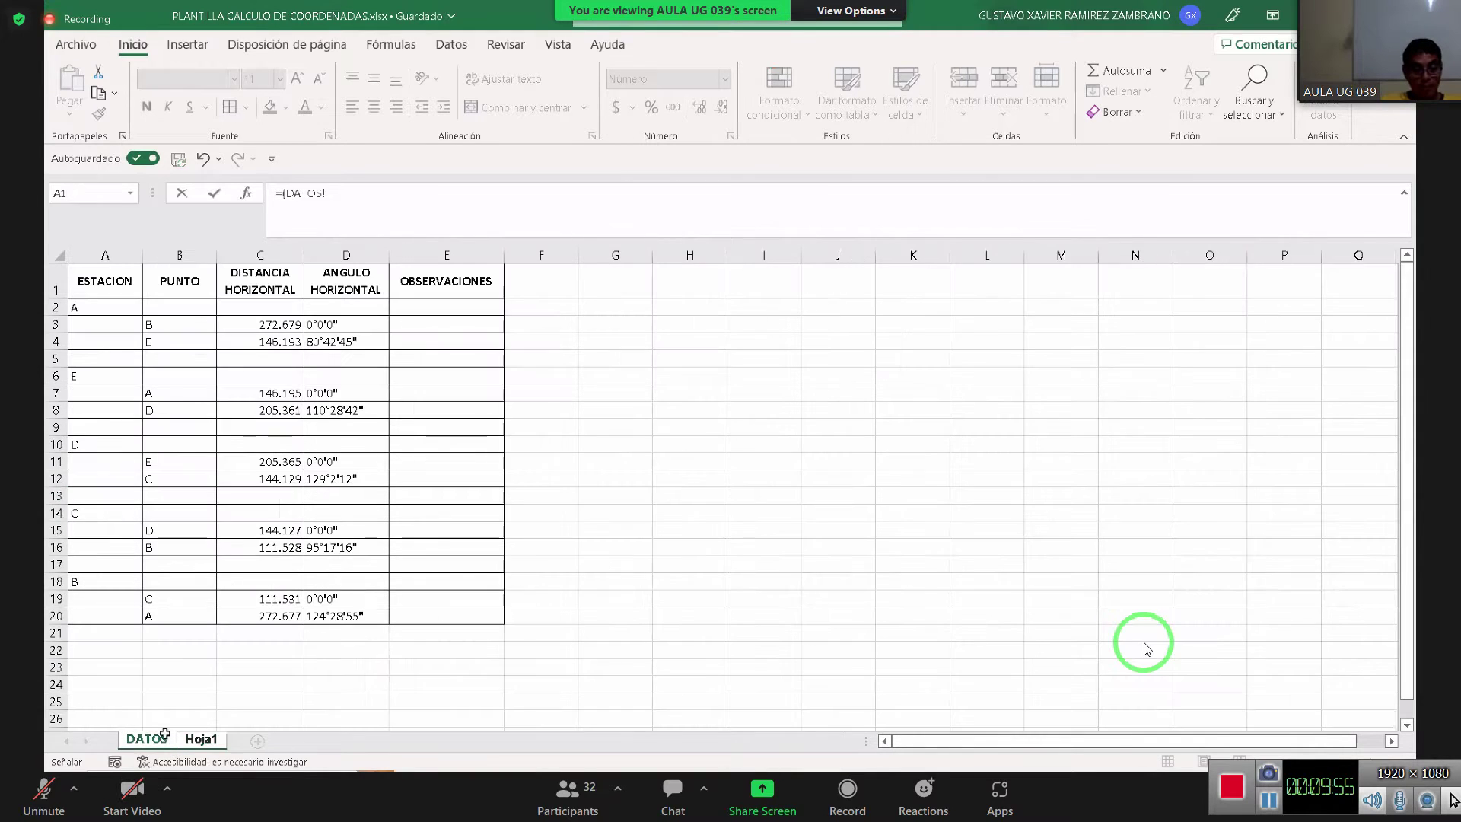
{"action": "left_click", "coordinate": [255, 320]}
{"action": "type", "text": "6"}
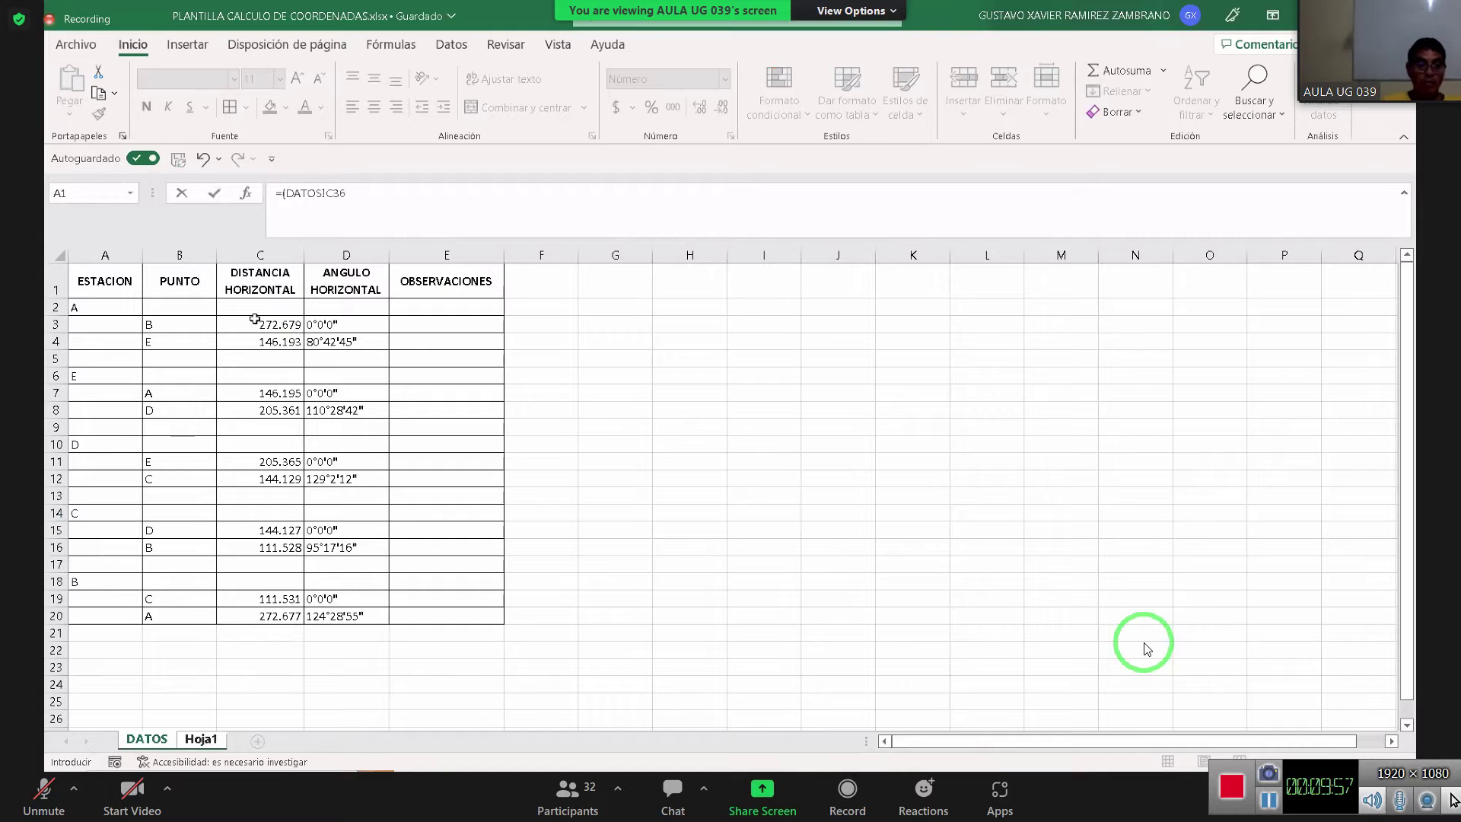
{"action": "left_click", "coordinate": [480, 198]}
{"action": "type", "text": "+"}
{"action": "left_click", "coordinate": [288, 615]}
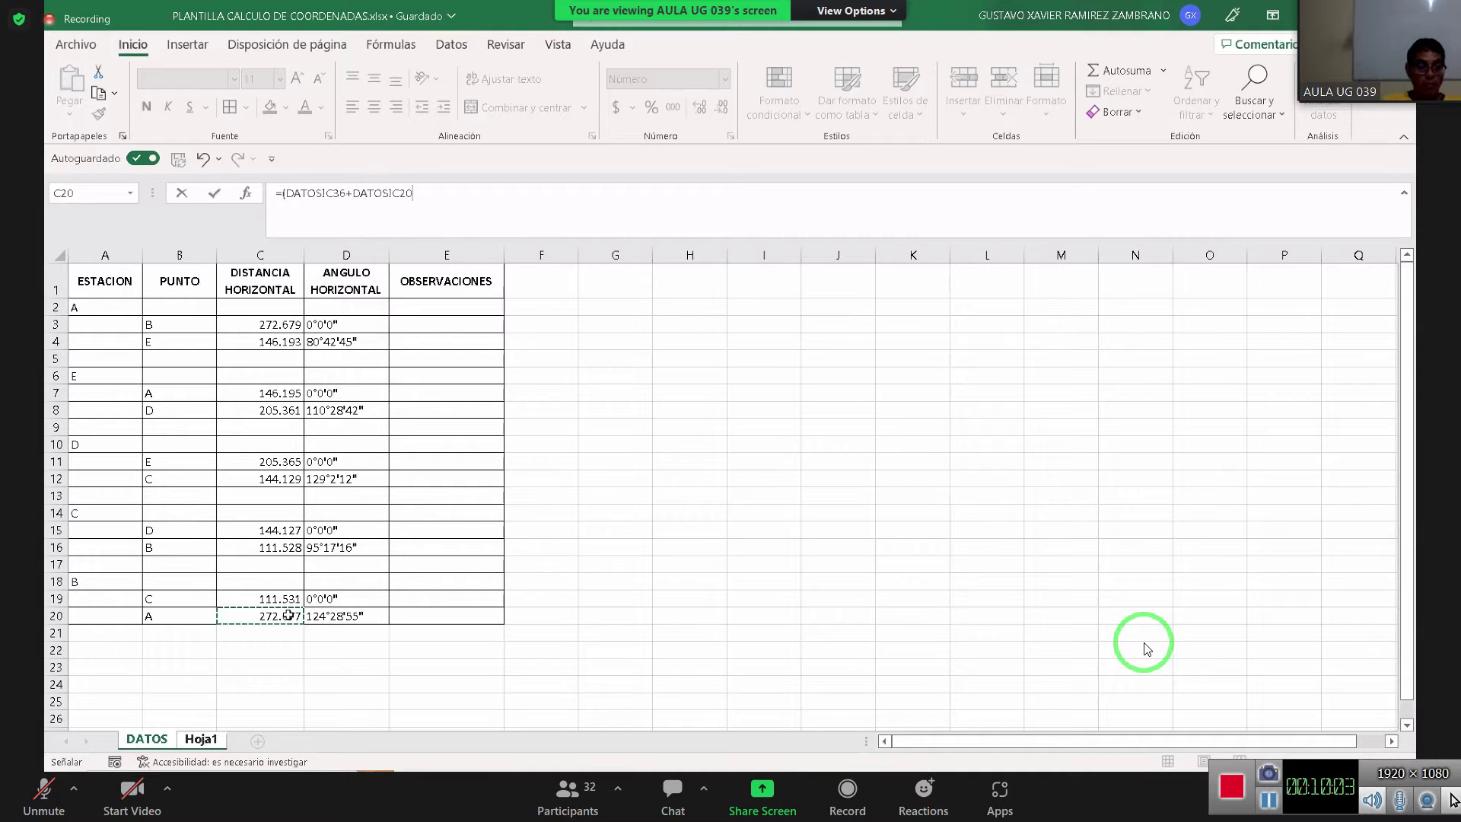
{"action": "type", "text": ")/2"}
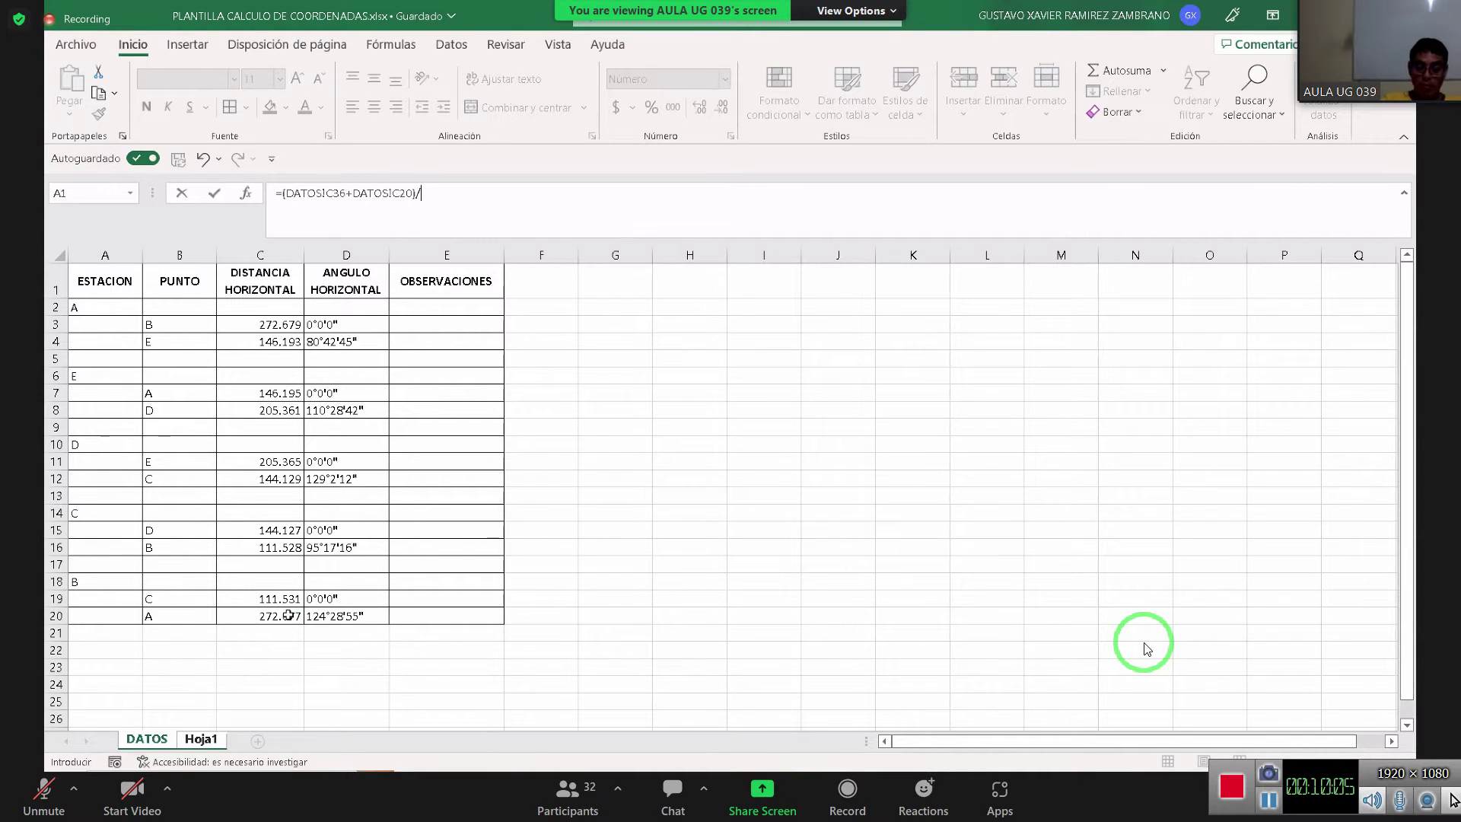
{"action": "key", "text": "Return"}
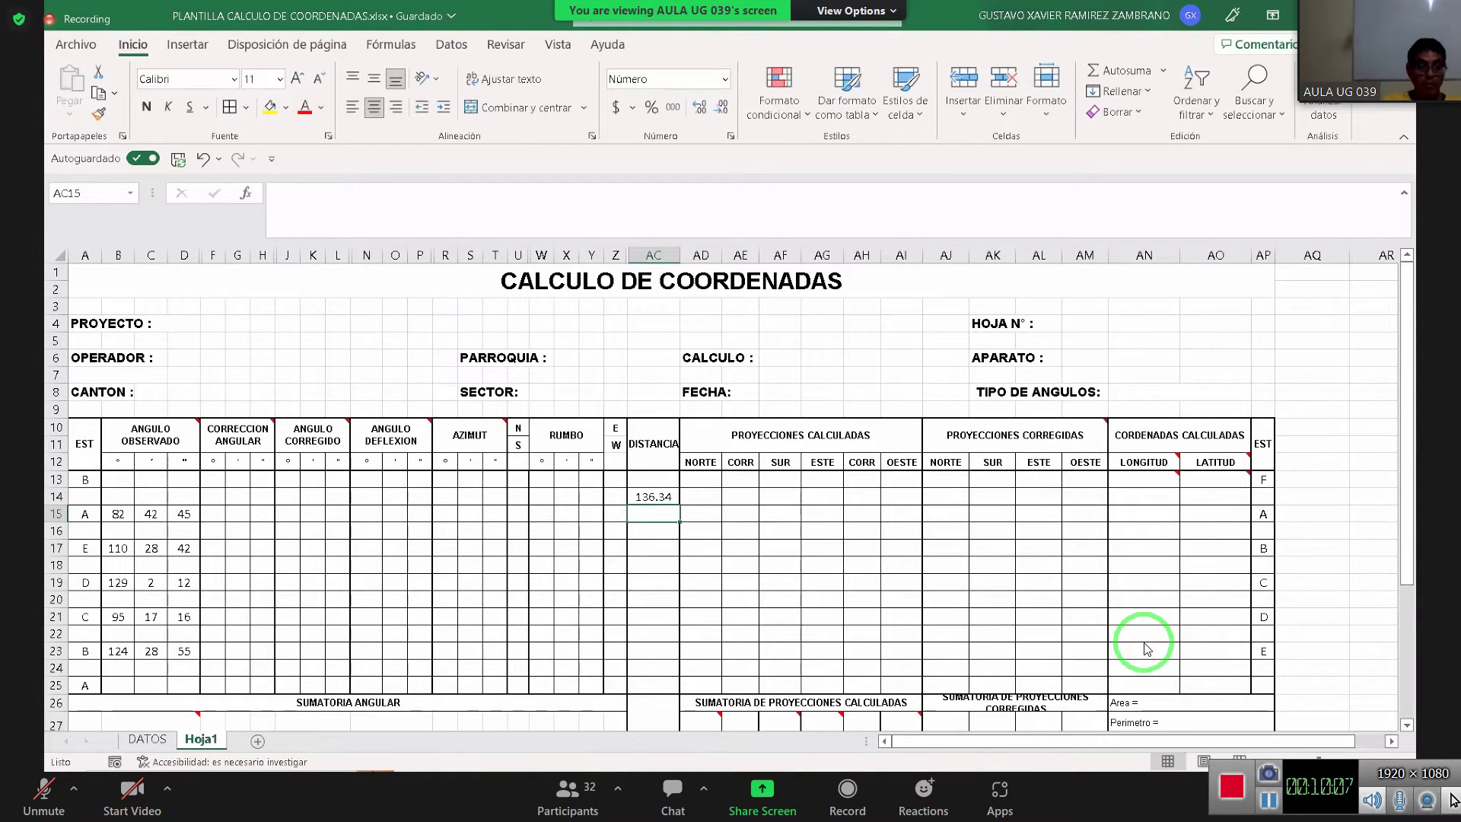
Check the AC14 distance formula on Hoja1 against station A's horizontal distance to point B on DATOS
{"action": "left_click", "coordinate": [147, 739]}
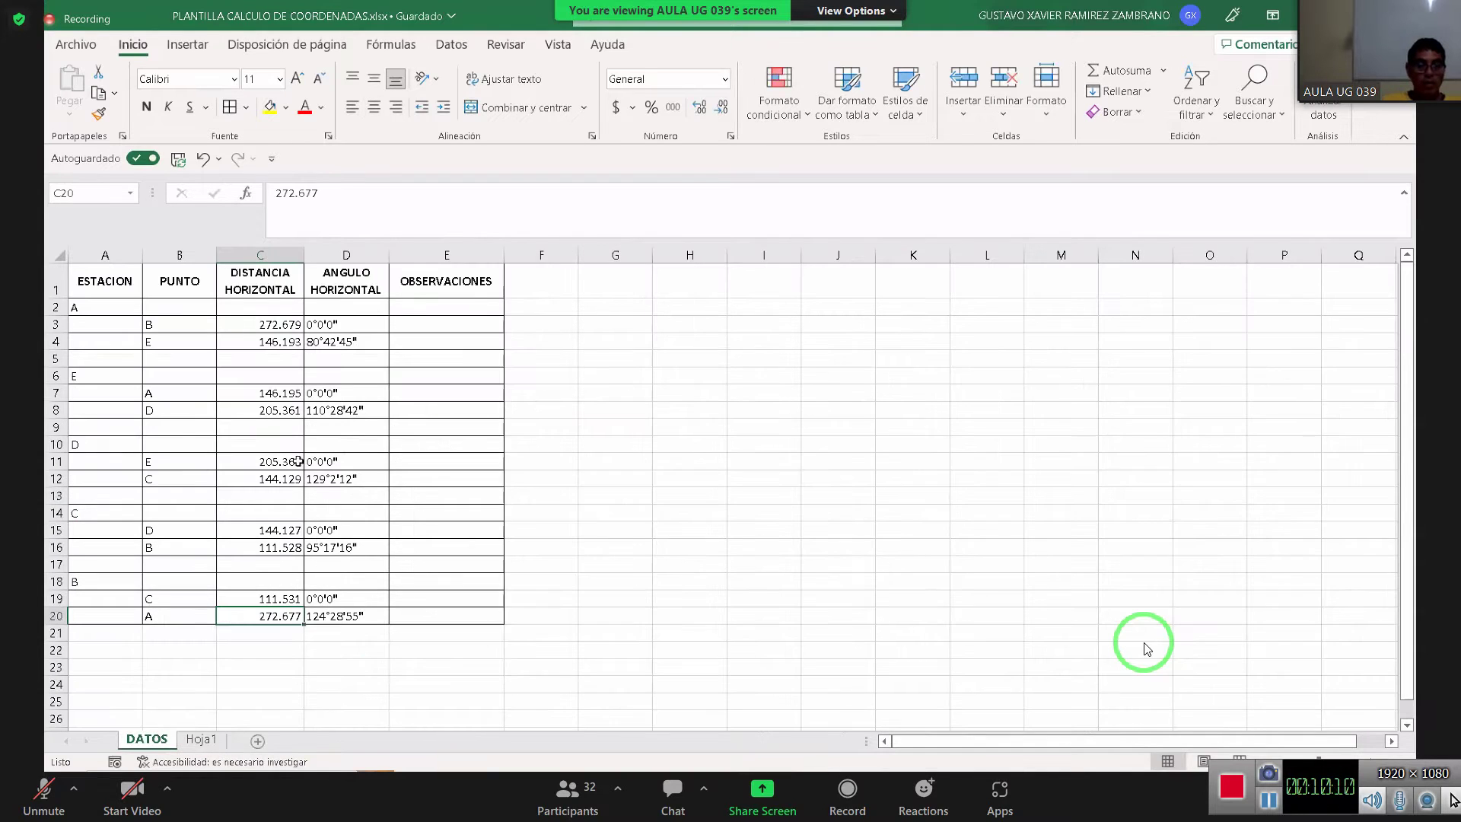
{"action": "left_click", "coordinate": [276, 326]}
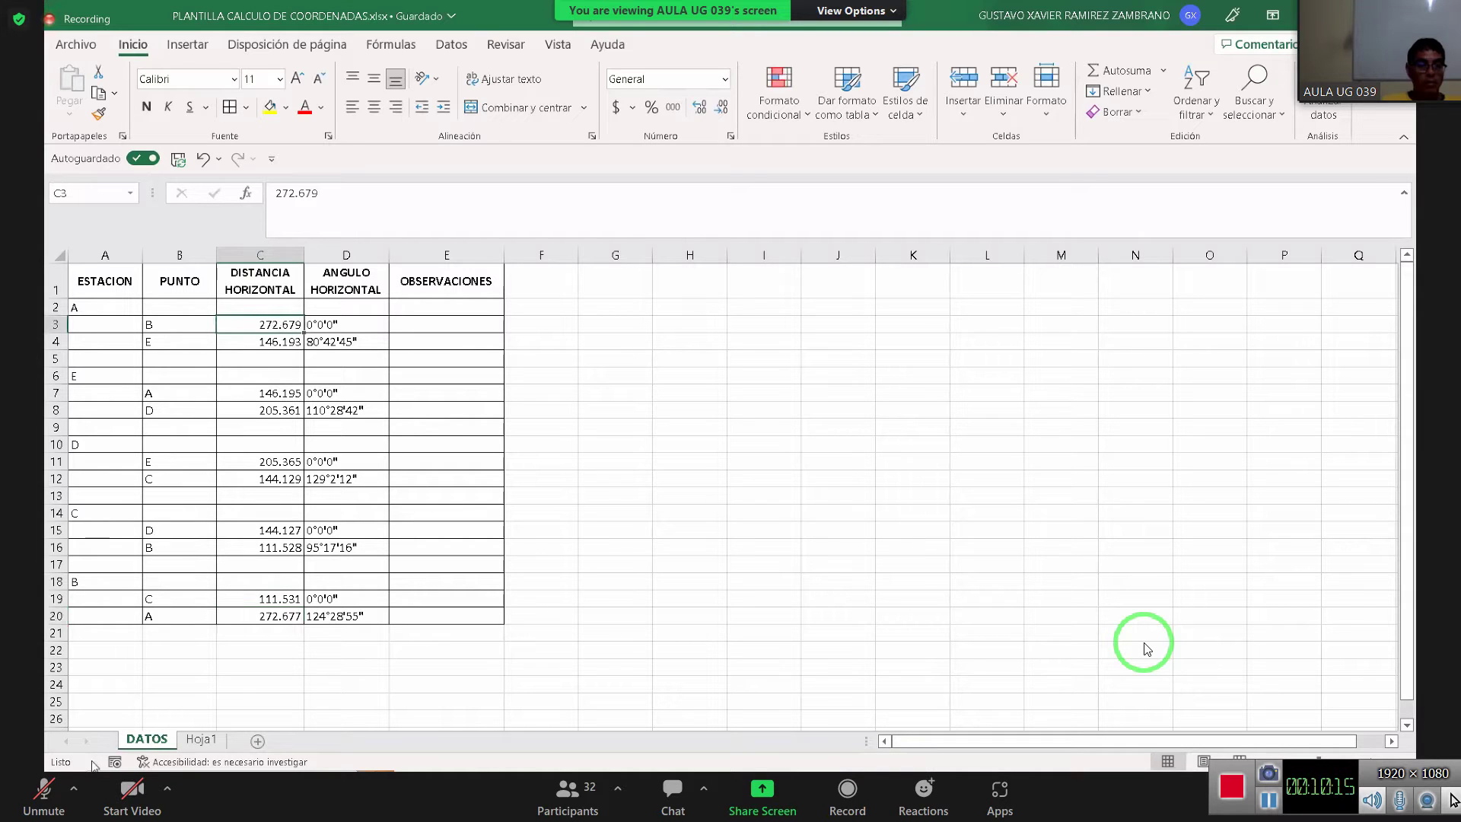
{"action": "left_click", "coordinate": [201, 739]}
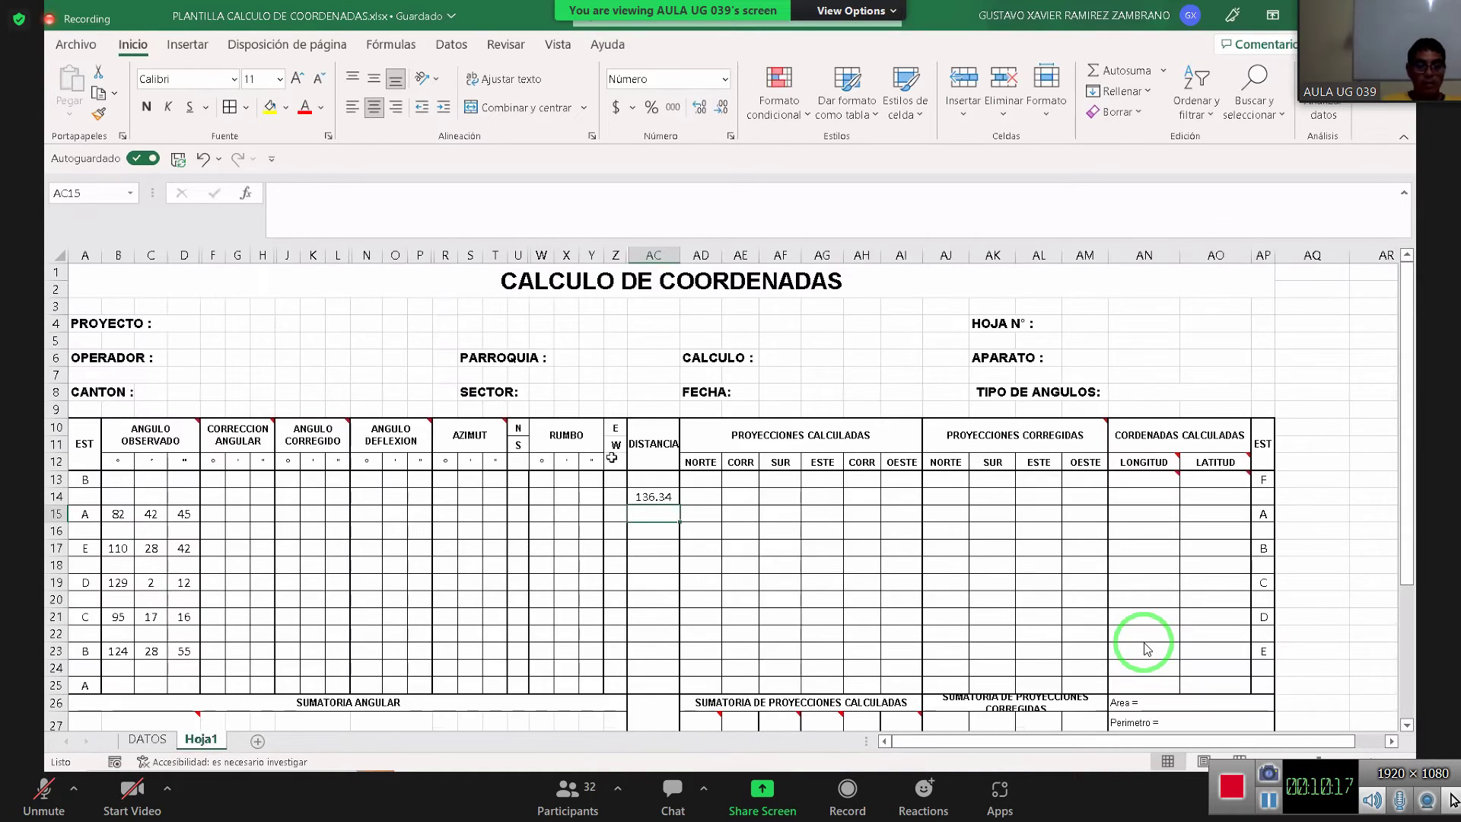
{"action": "left_click", "coordinate": [653, 495]}
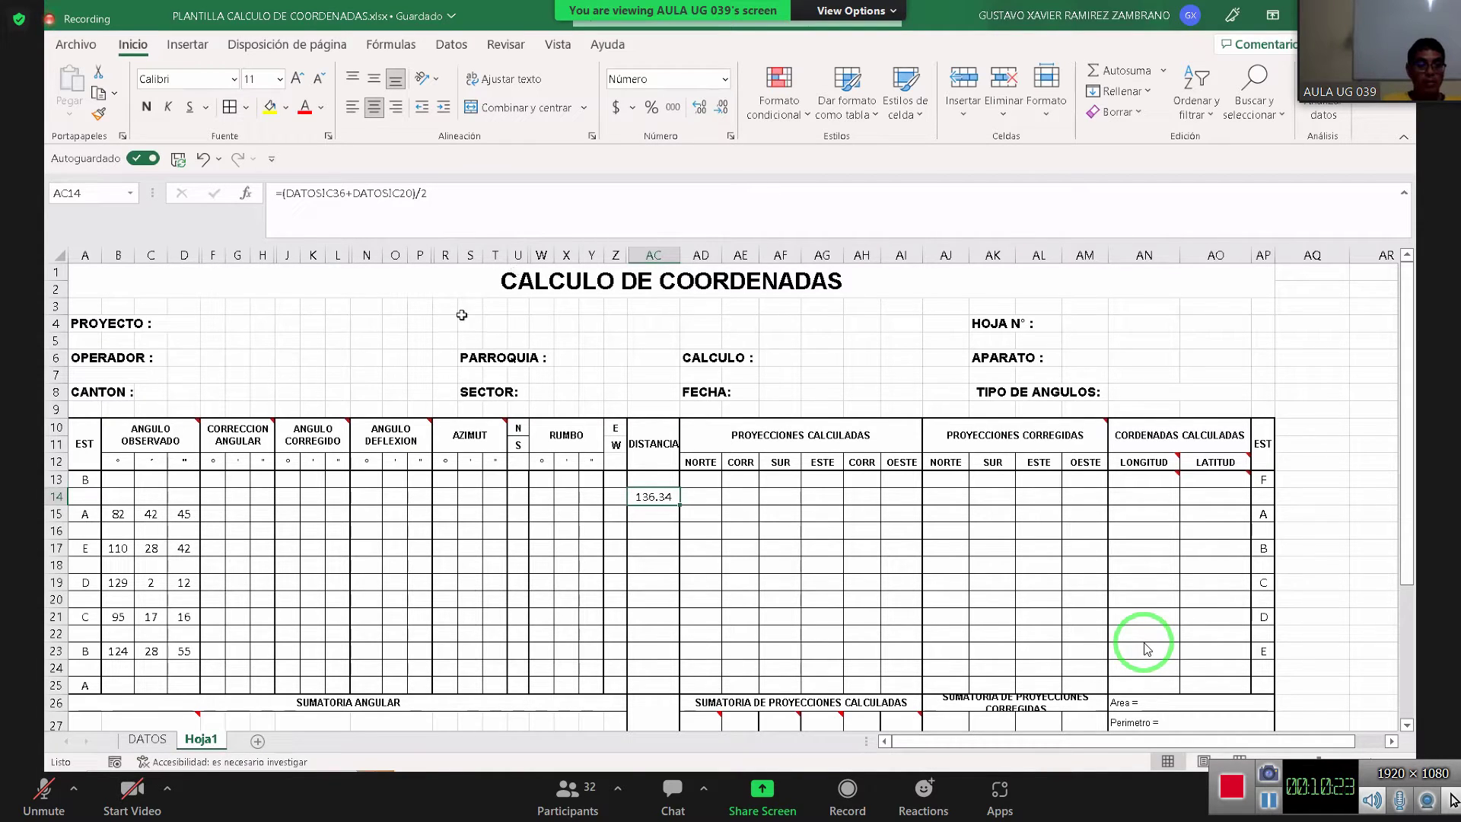
{"action": "left_click", "coordinate": [167, 738]}
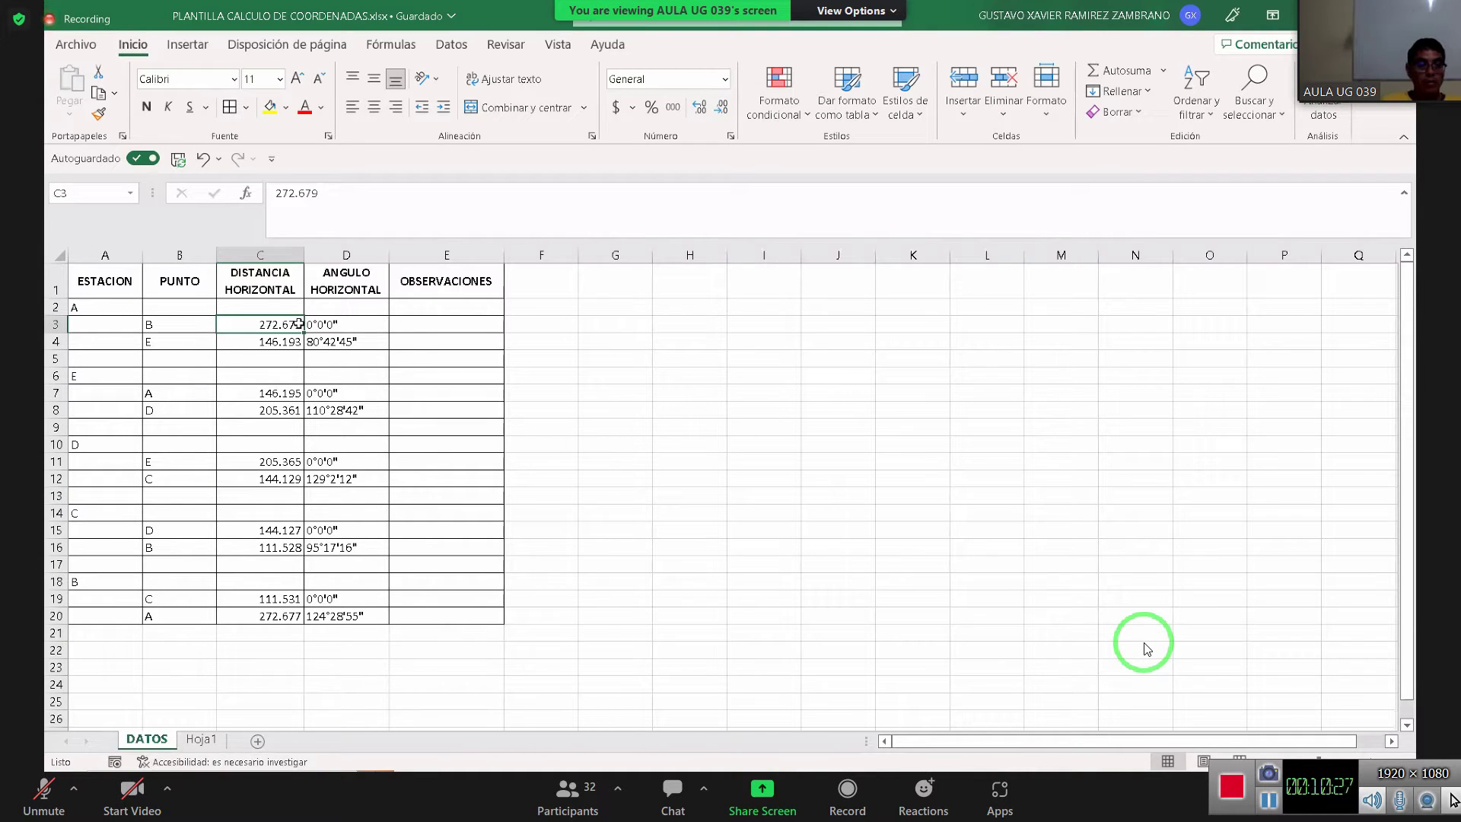
{"action": "left_click", "coordinate": [201, 739]}
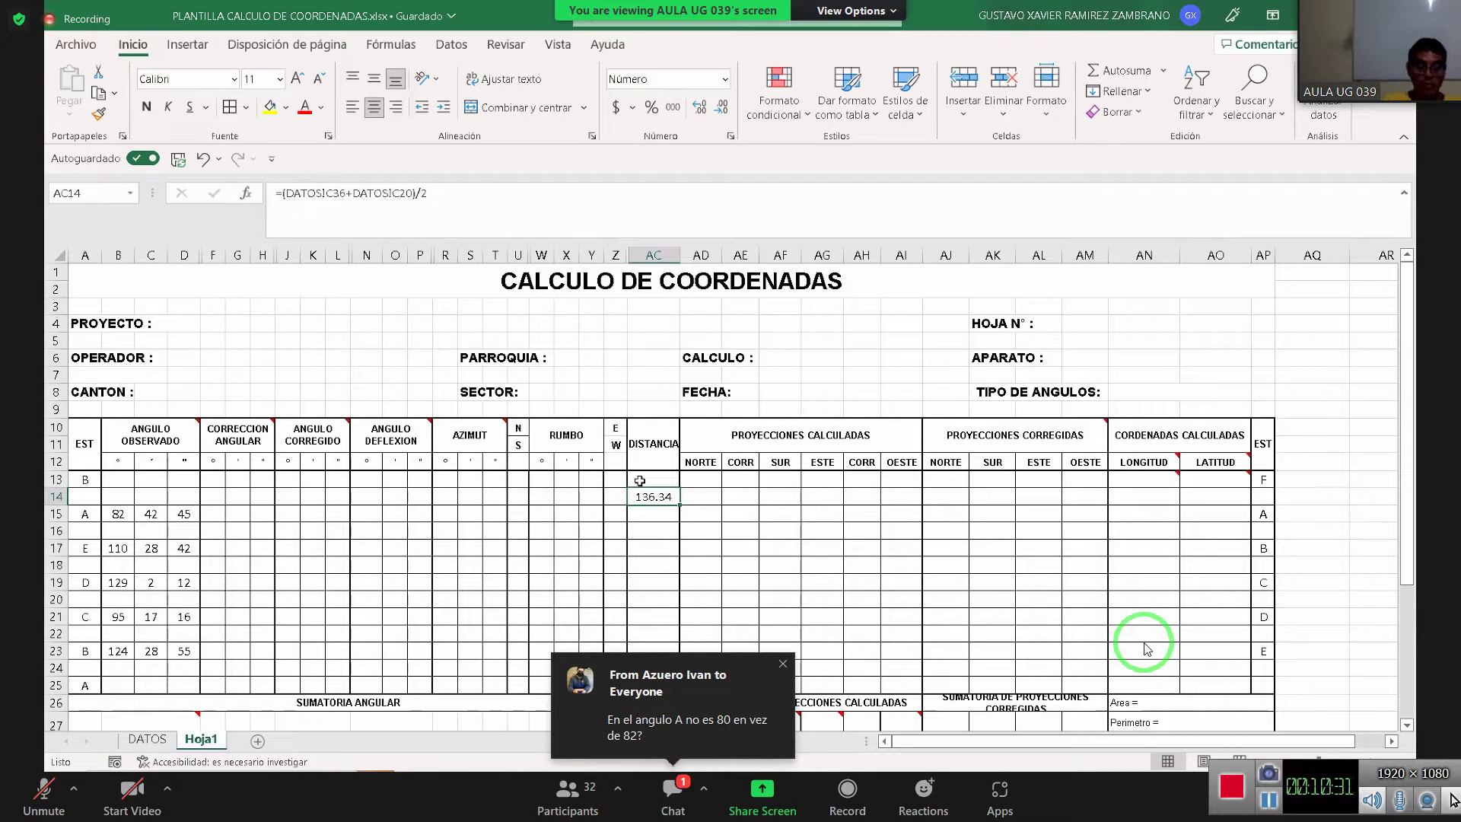
Replace the distance formula in AC14 of Hoja1 with =(DATOS!C3+DATOS!C20)/2
{"action": "type", "text": "=("}
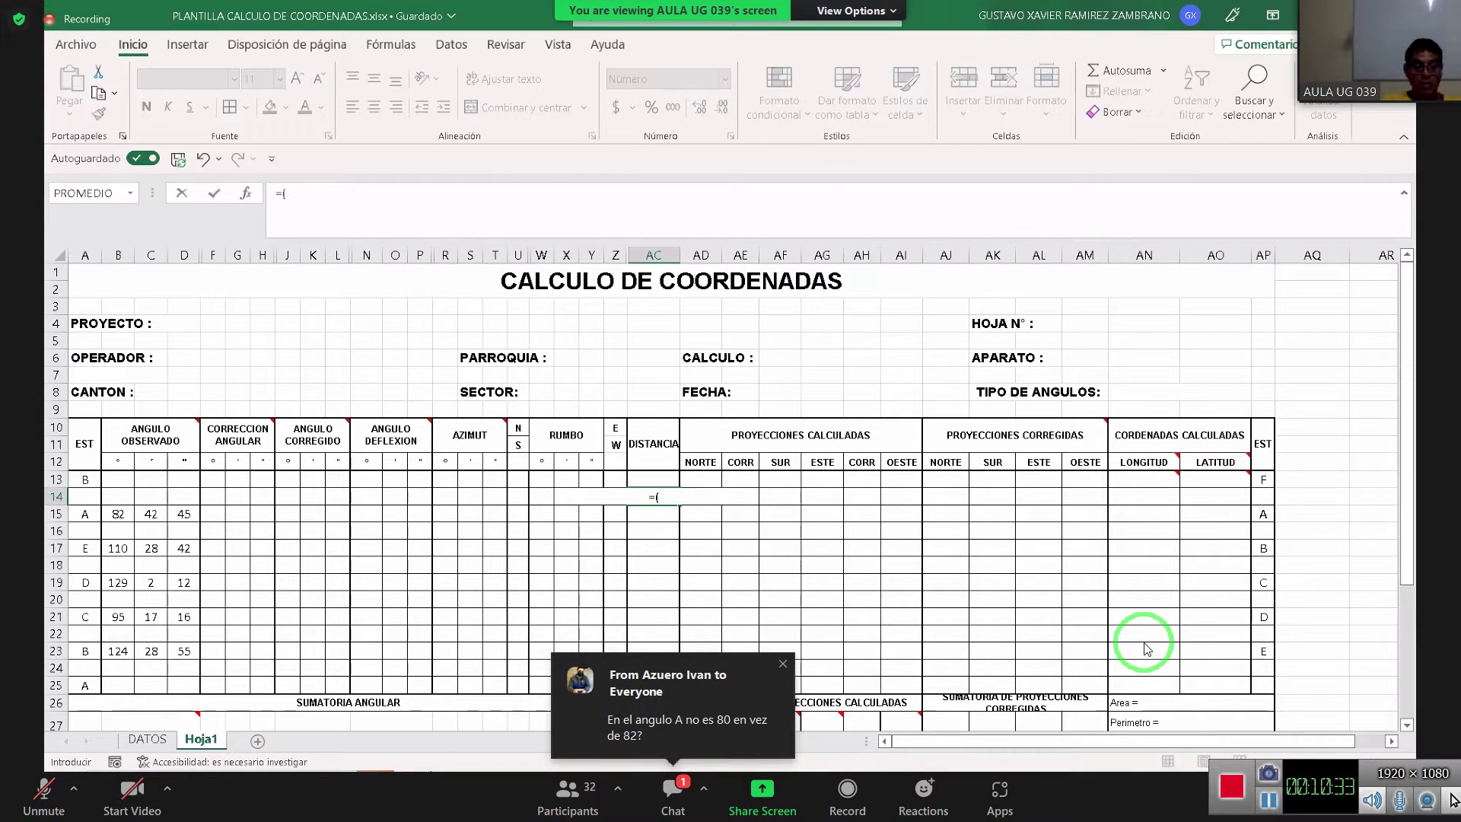
{"action": "left_click", "coordinate": [155, 738]}
{"action": "left_click", "coordinate": [285, 324]}
{"action": "type", "text": "+"}
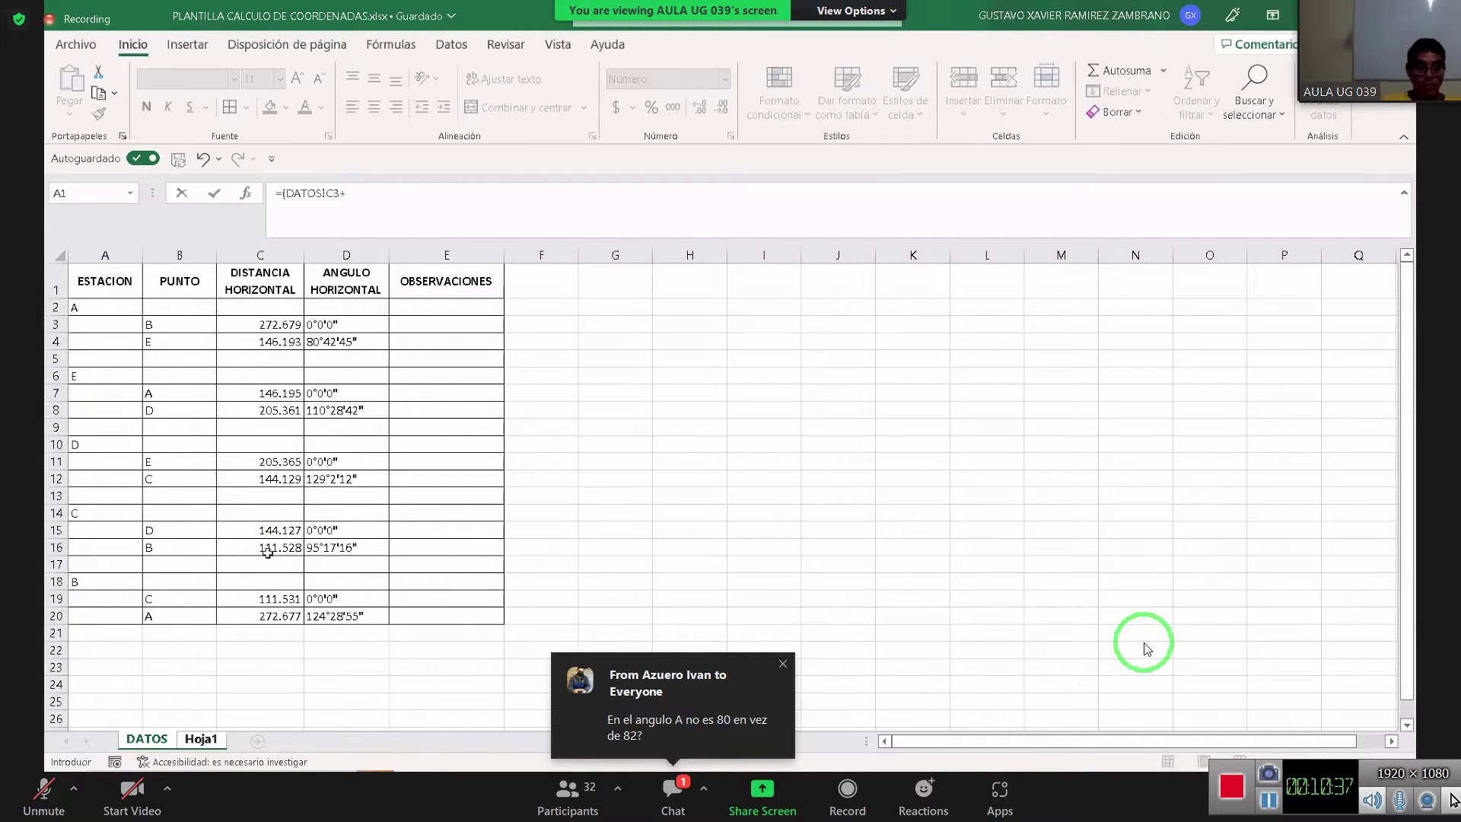
{"action": "left_click", "coordinate": [256, 615]}
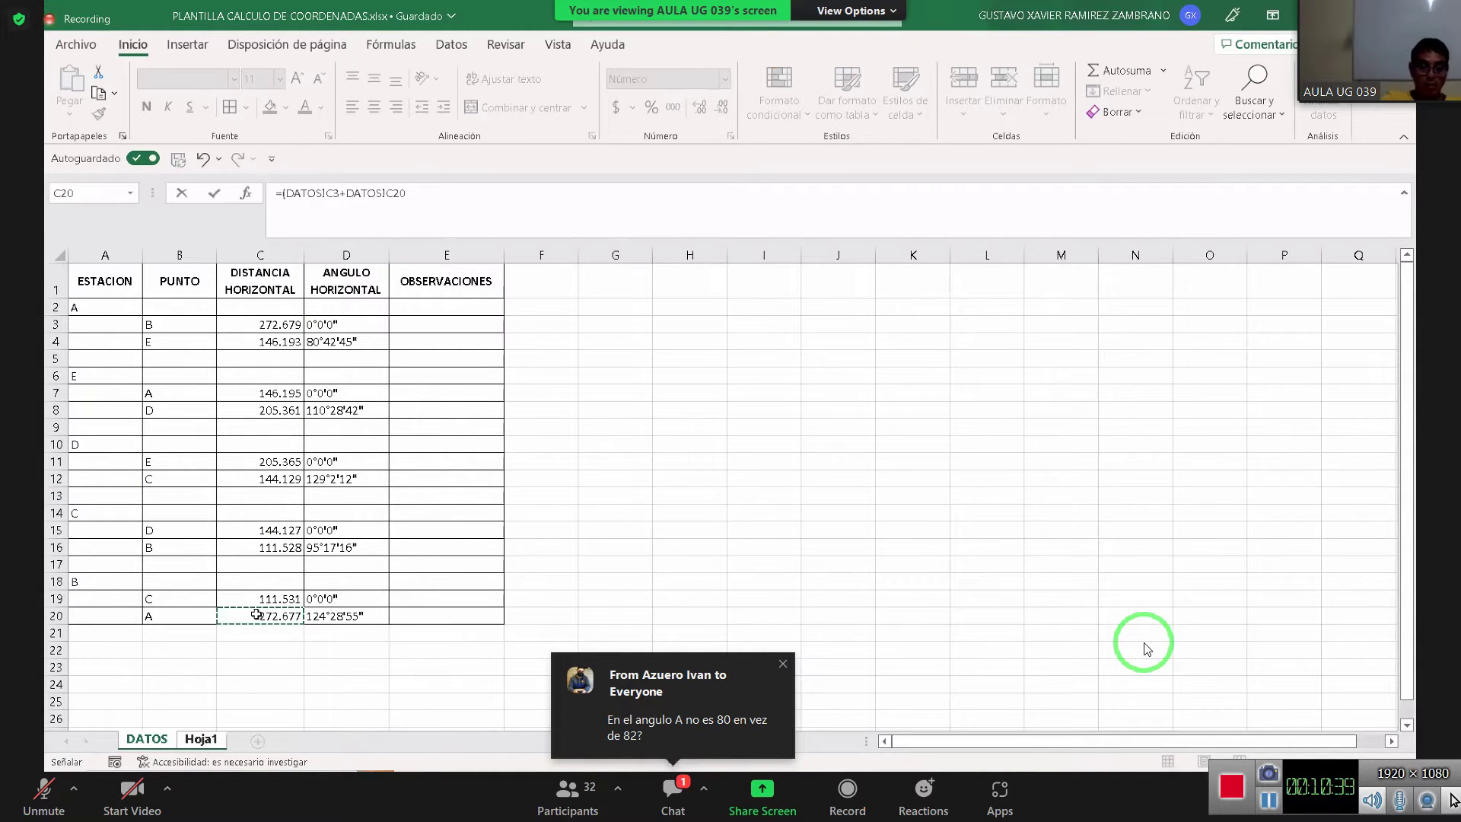
{"action": "type", "text": ")/2"}
{"action": "key", "text": "Return"}
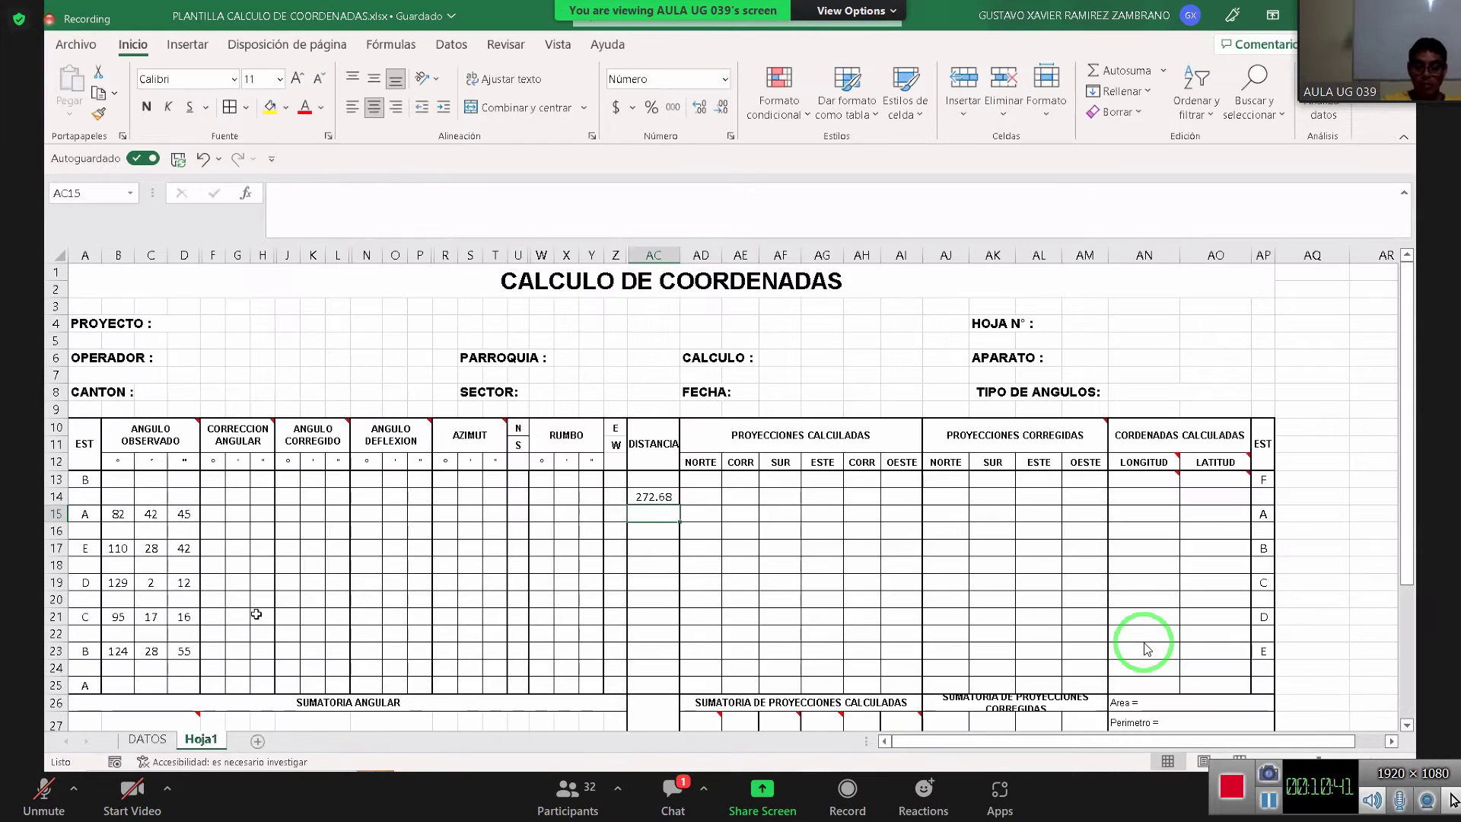
Enter =(DATOS!C4+DATOS!C7)/2 in AC16 of Hoja1 to average the distance between stations A and E
{"action": "left_click", "coordinate": [634, 535]}
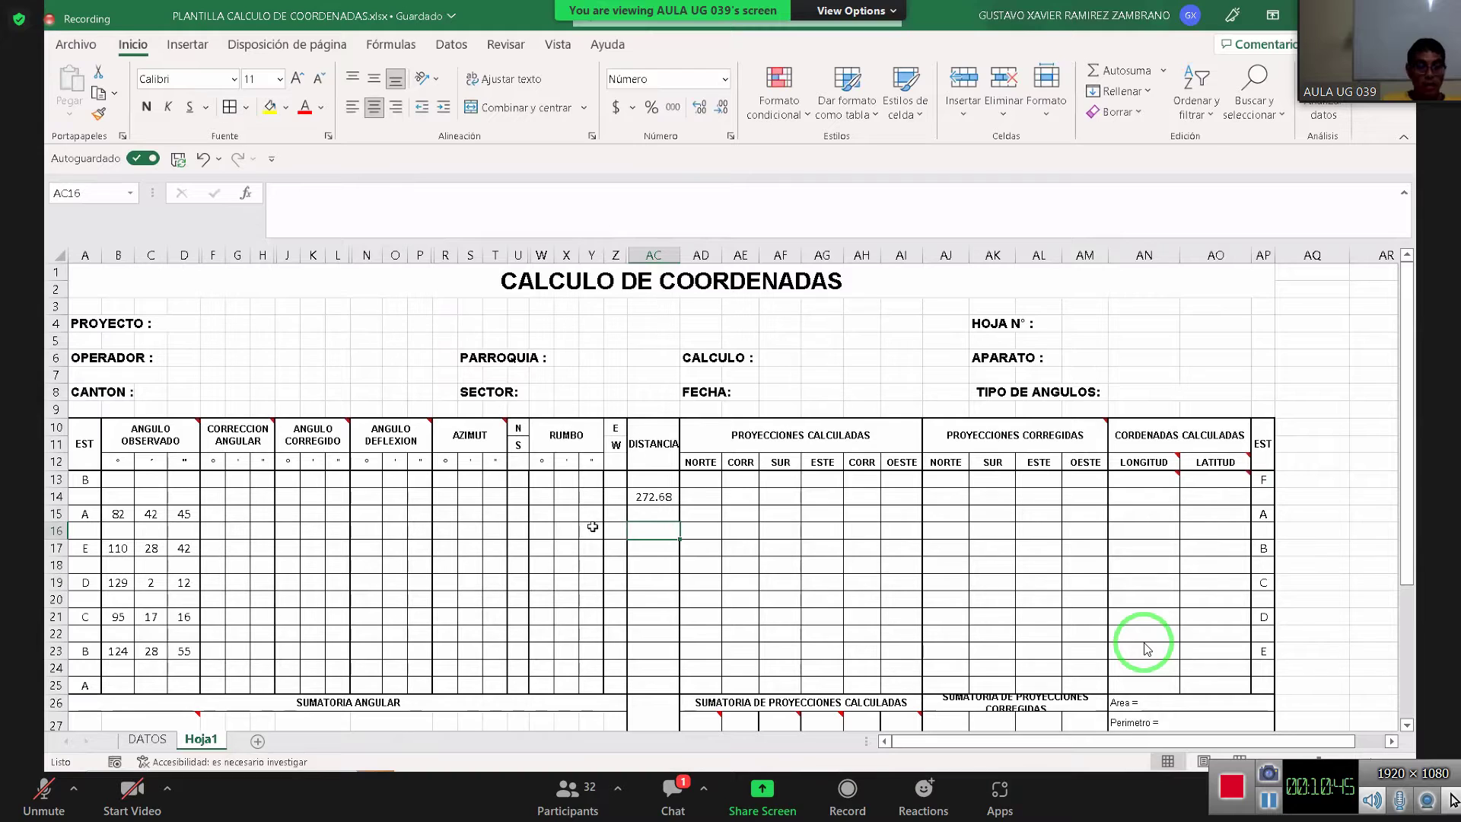
{"action": "type", "text": "=("}
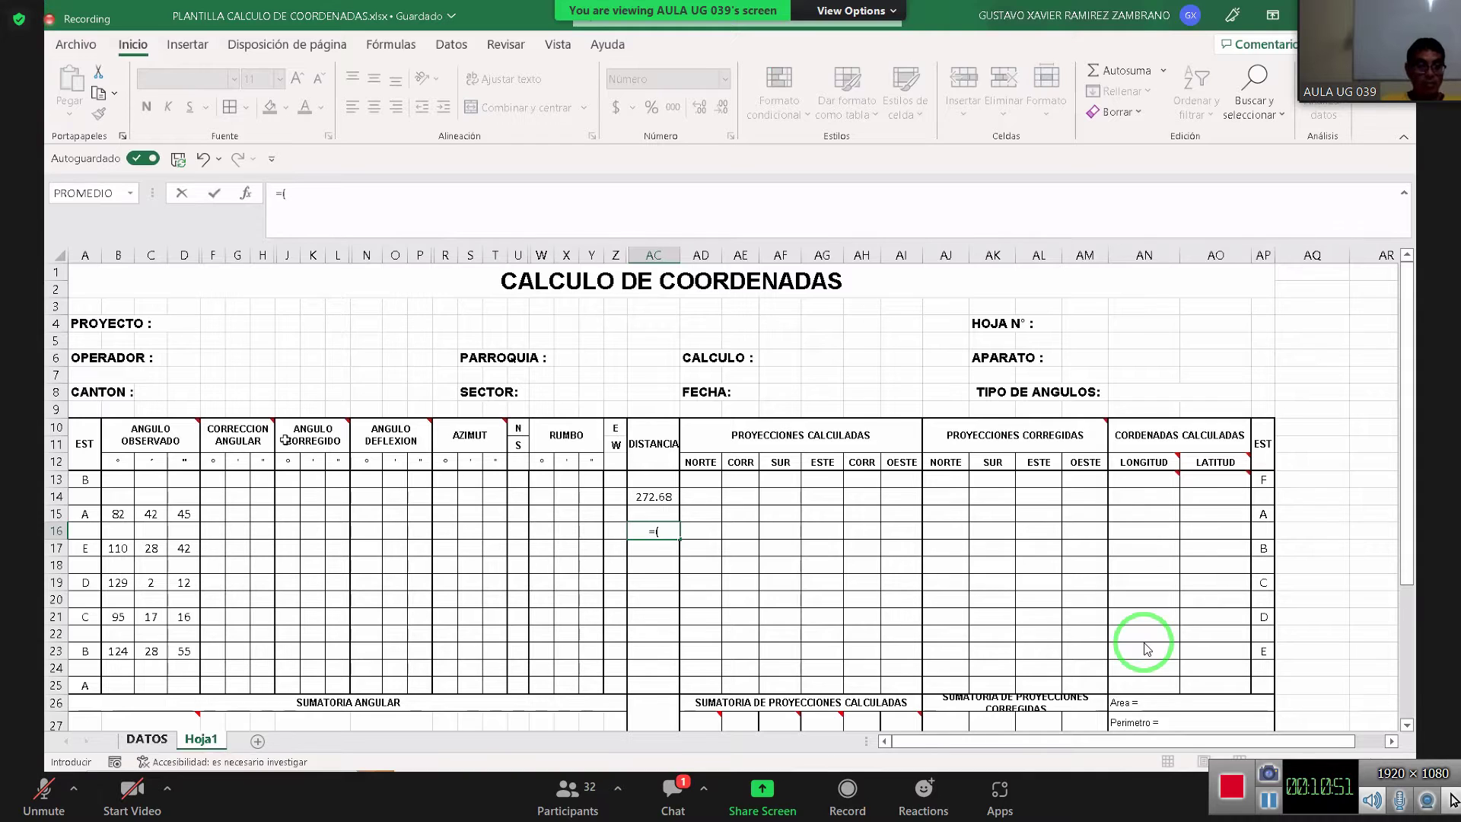
{"action": "left_click", "coordinate": [140, 740]}
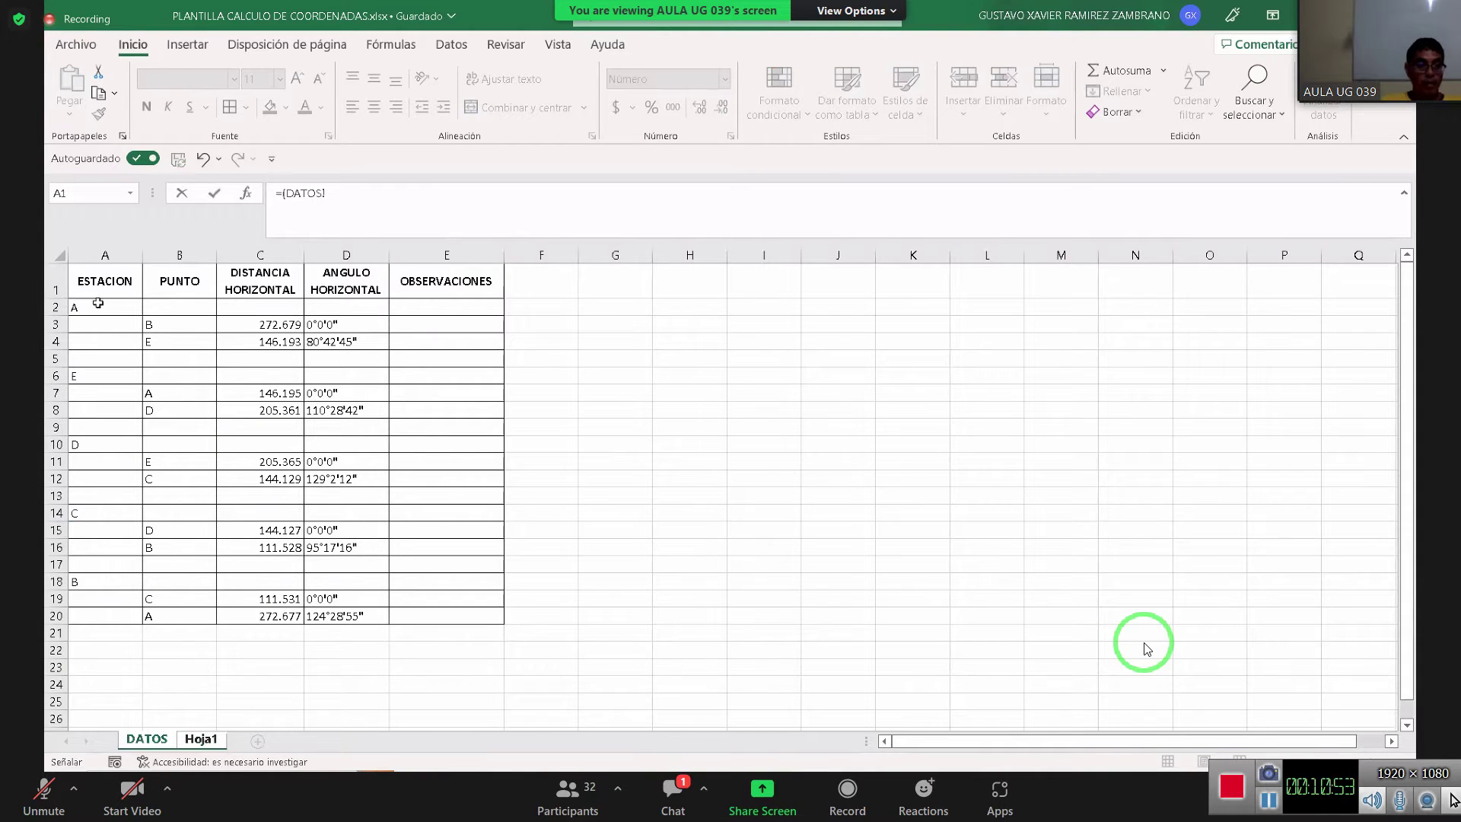
{"action": "left_click", "coordinate": [264, 339]}
{"action": "type", "text": "+"}
{"action": "left_click", "coordinate": [270, 392]}
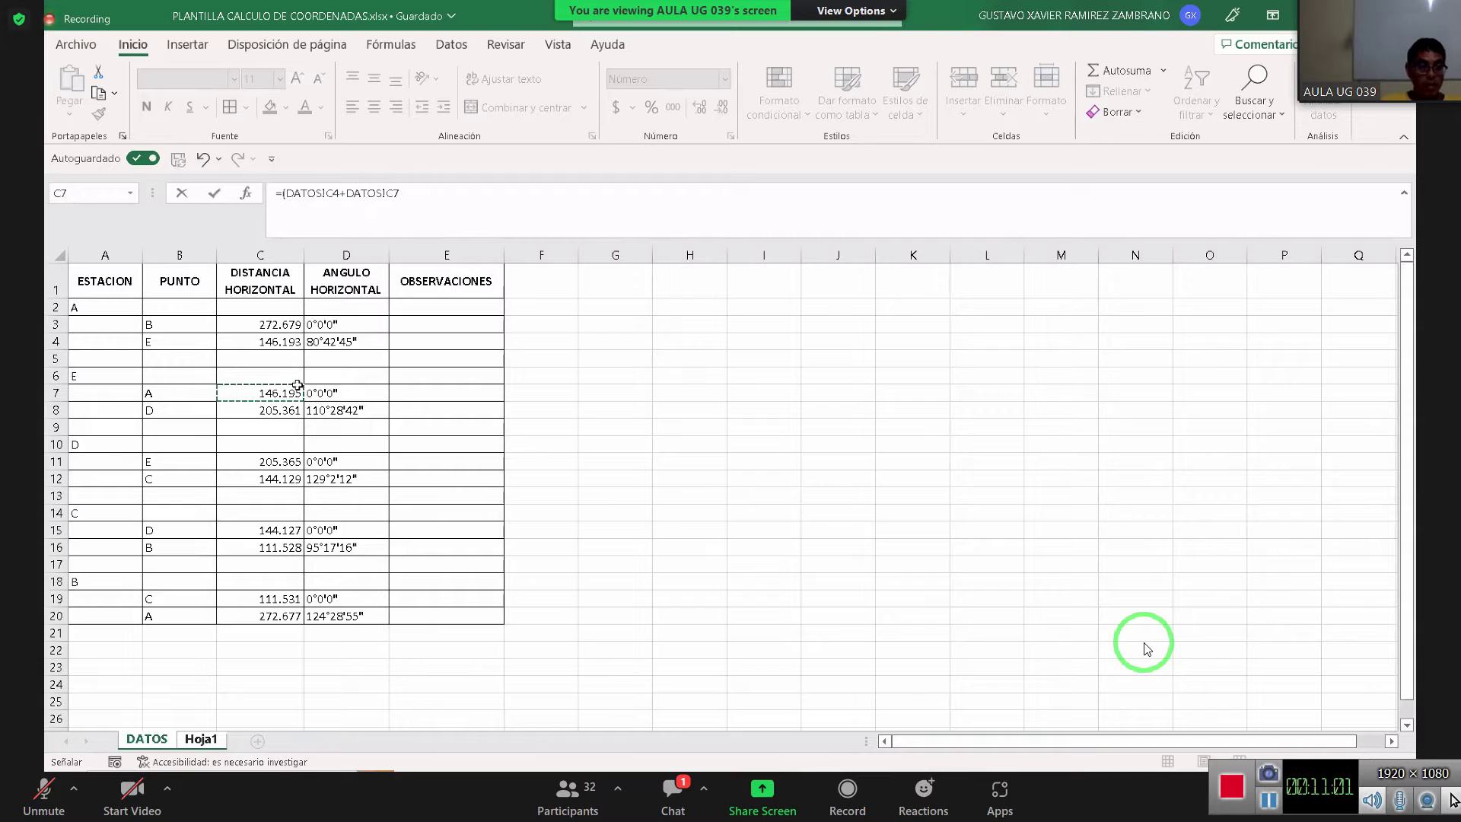
{"action": "type", "text": ")/2"}
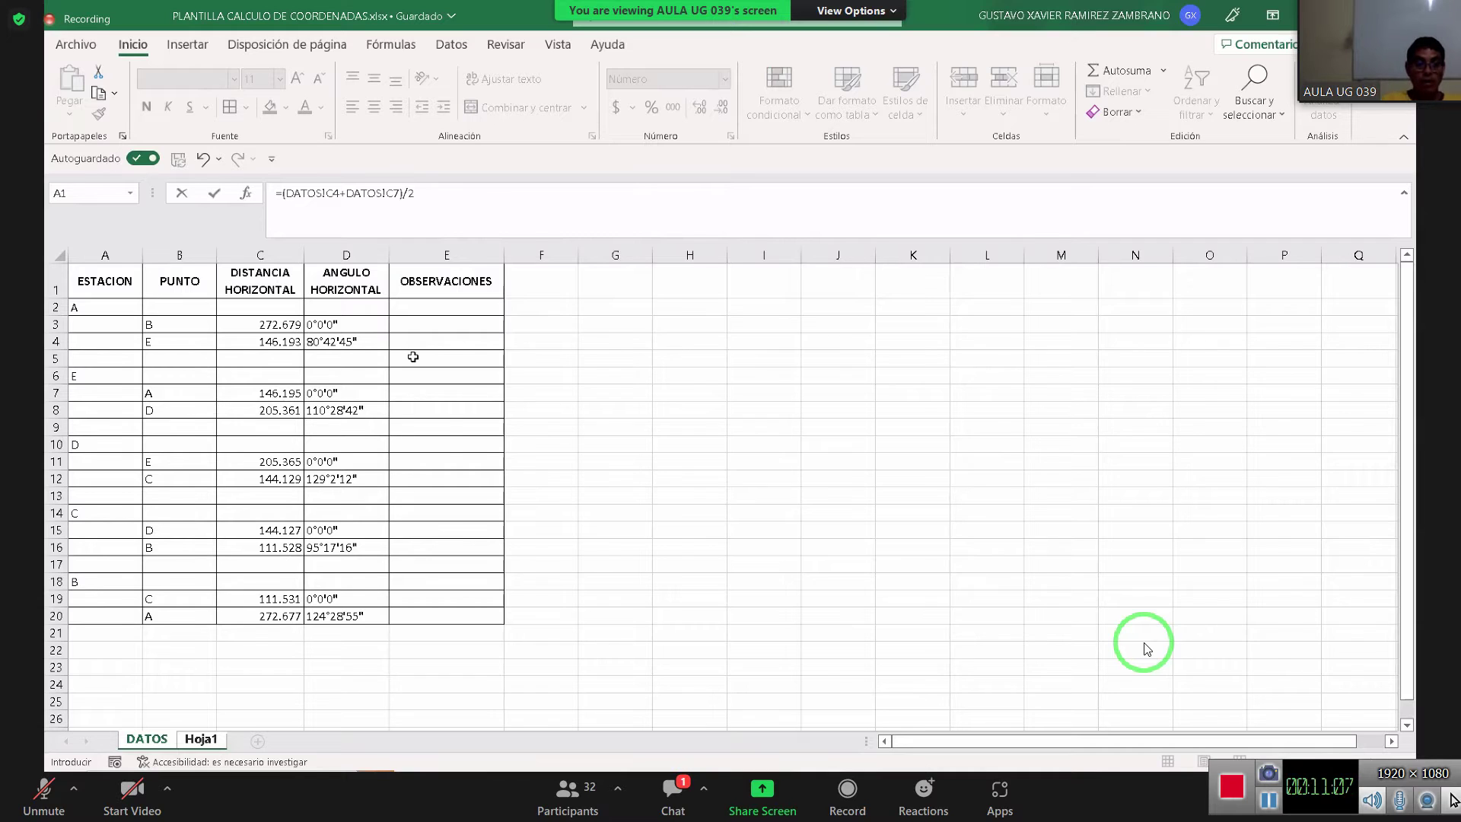
{"action": "key", "text": "Return"}
Begin a formula with =( in cell AC18 of Hoja1's DISTANCIA column
{"action": "left_click", "coordinate": [656, 568]}
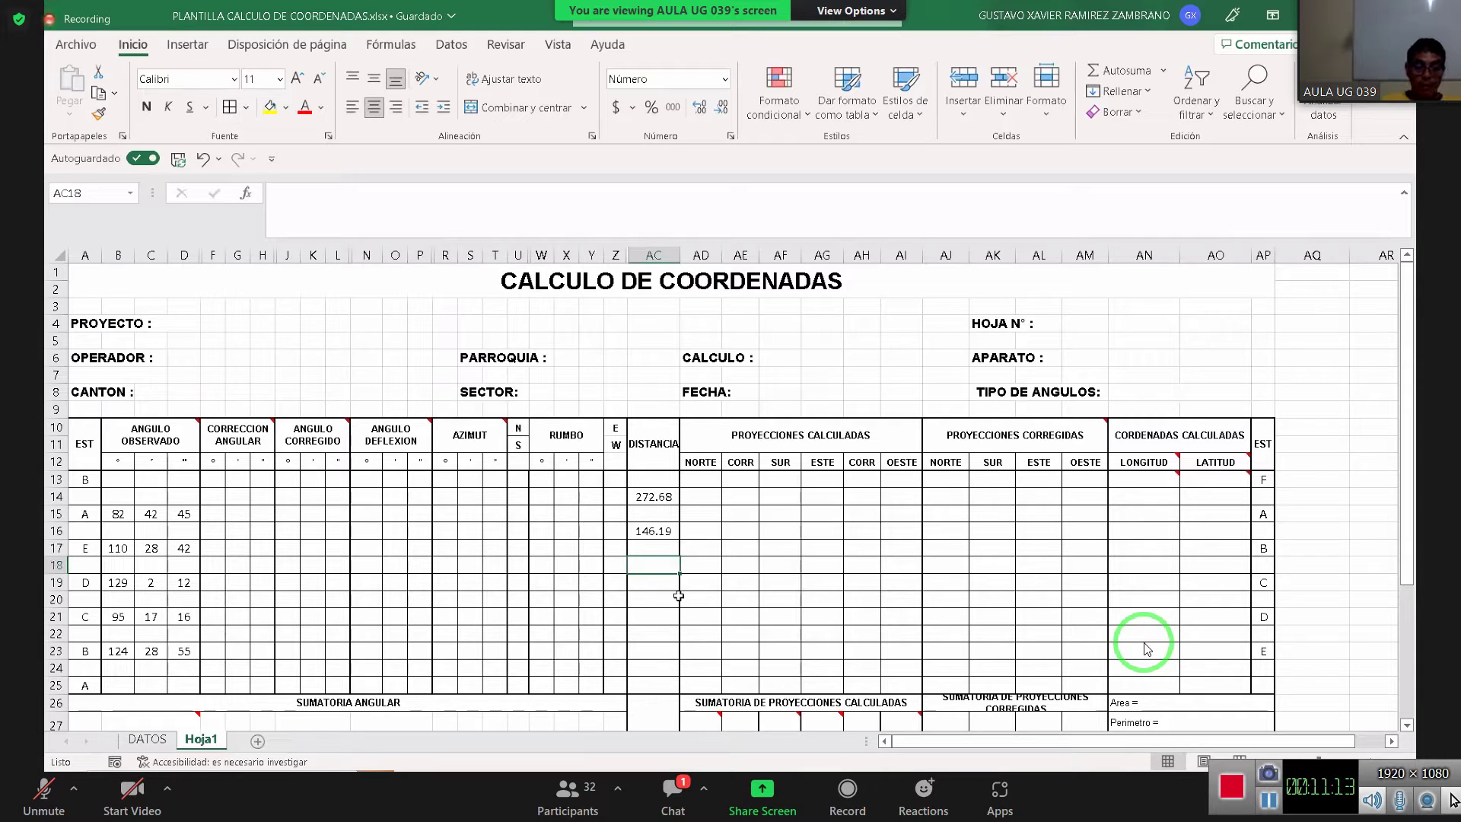
{"action": "type", "text": "=("}
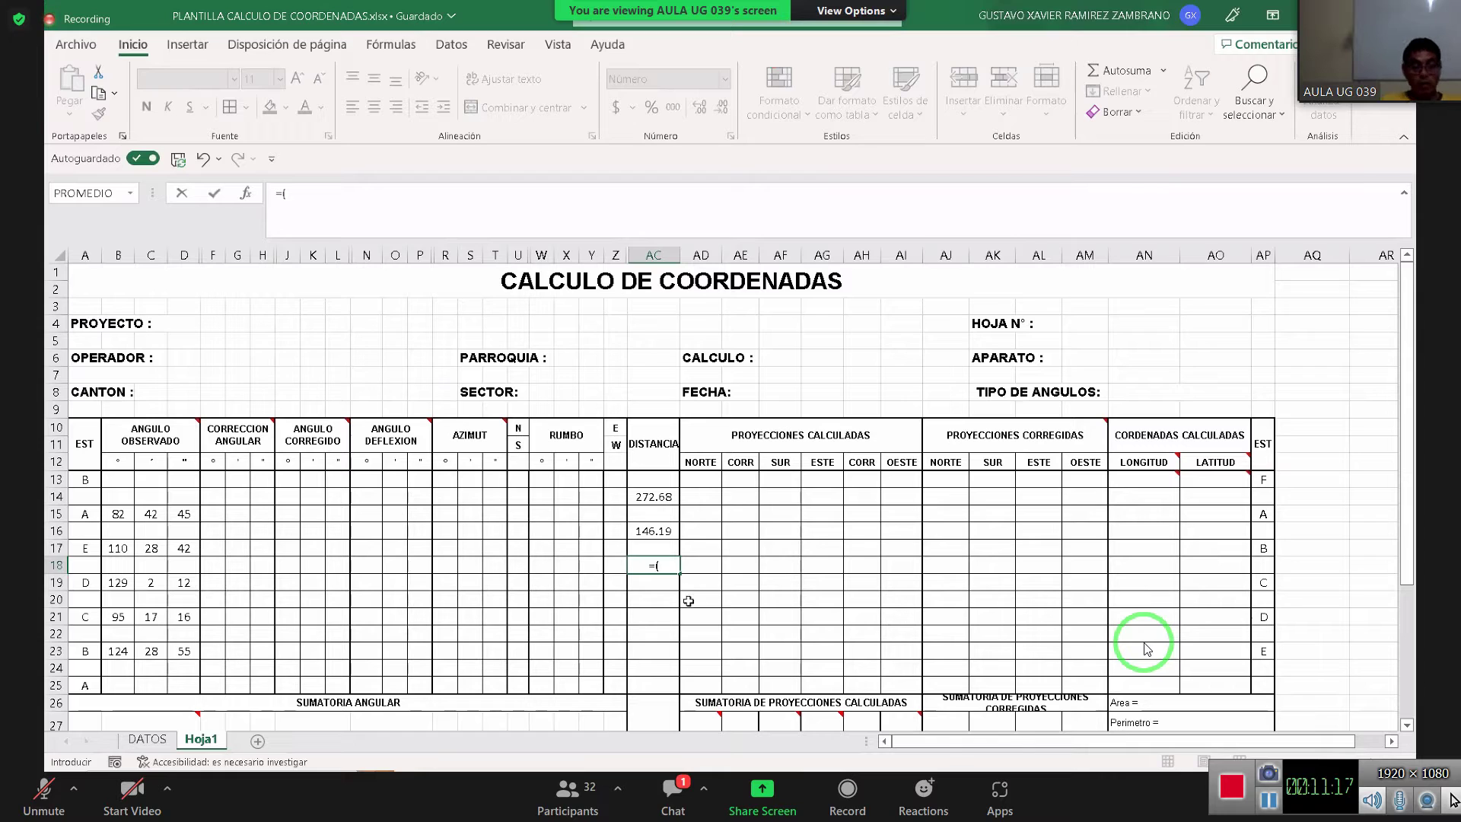
{"action": "left_click", "coordinate": [149, 741]}
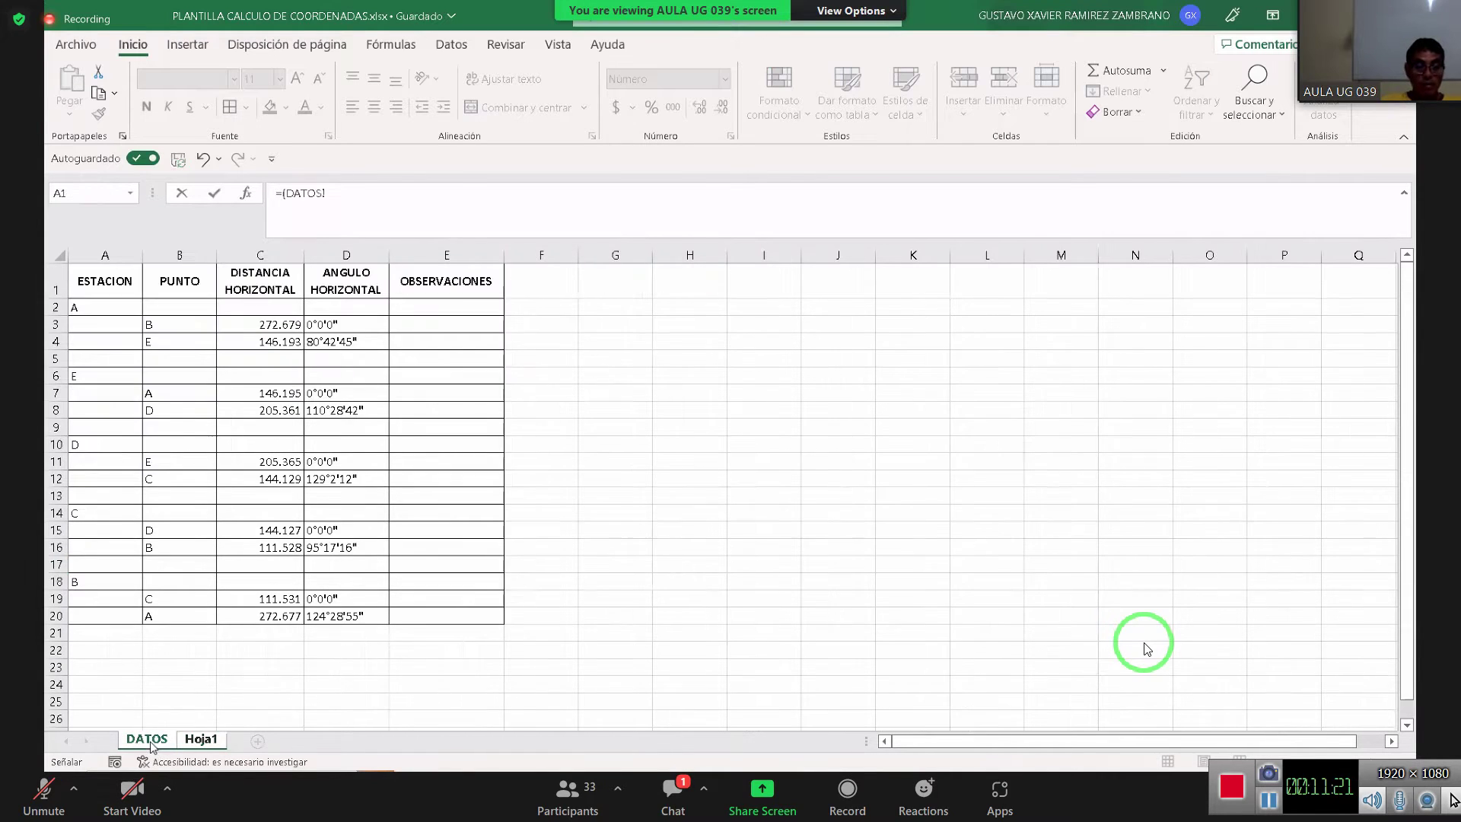
{"action": "left_click", "coordinate": [203, 739]}
{"action": "key", "text": "BackSpace"}
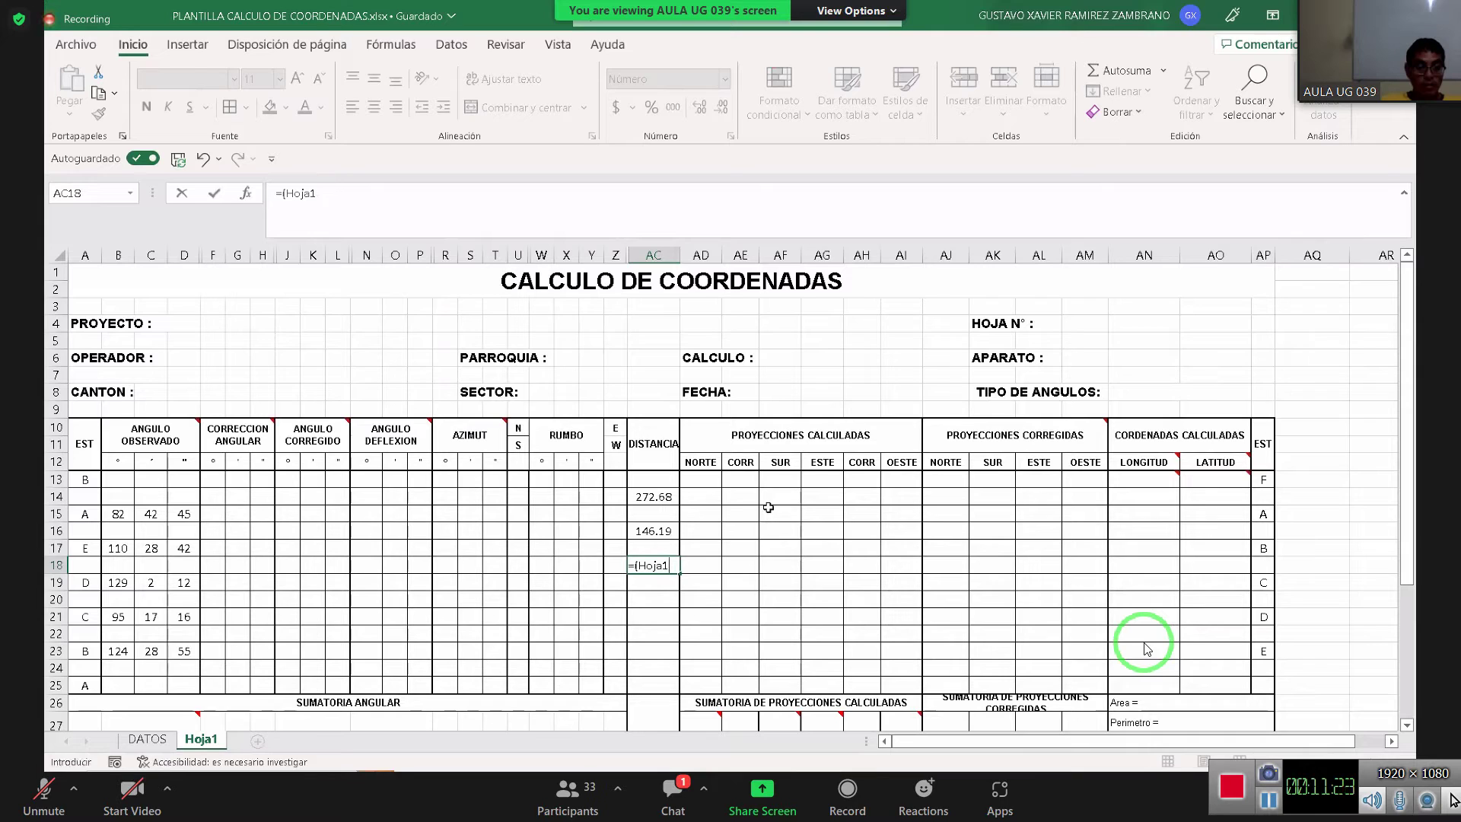
{"action": "key", "text": "BackSpace"}
{"action": "key", "text": "BackSpace"}
{"action": "key", "text": "BackSpace"}
{"action": "key", "text": "BackSpace"}
{"action": "key", "text": "BackSpace"}
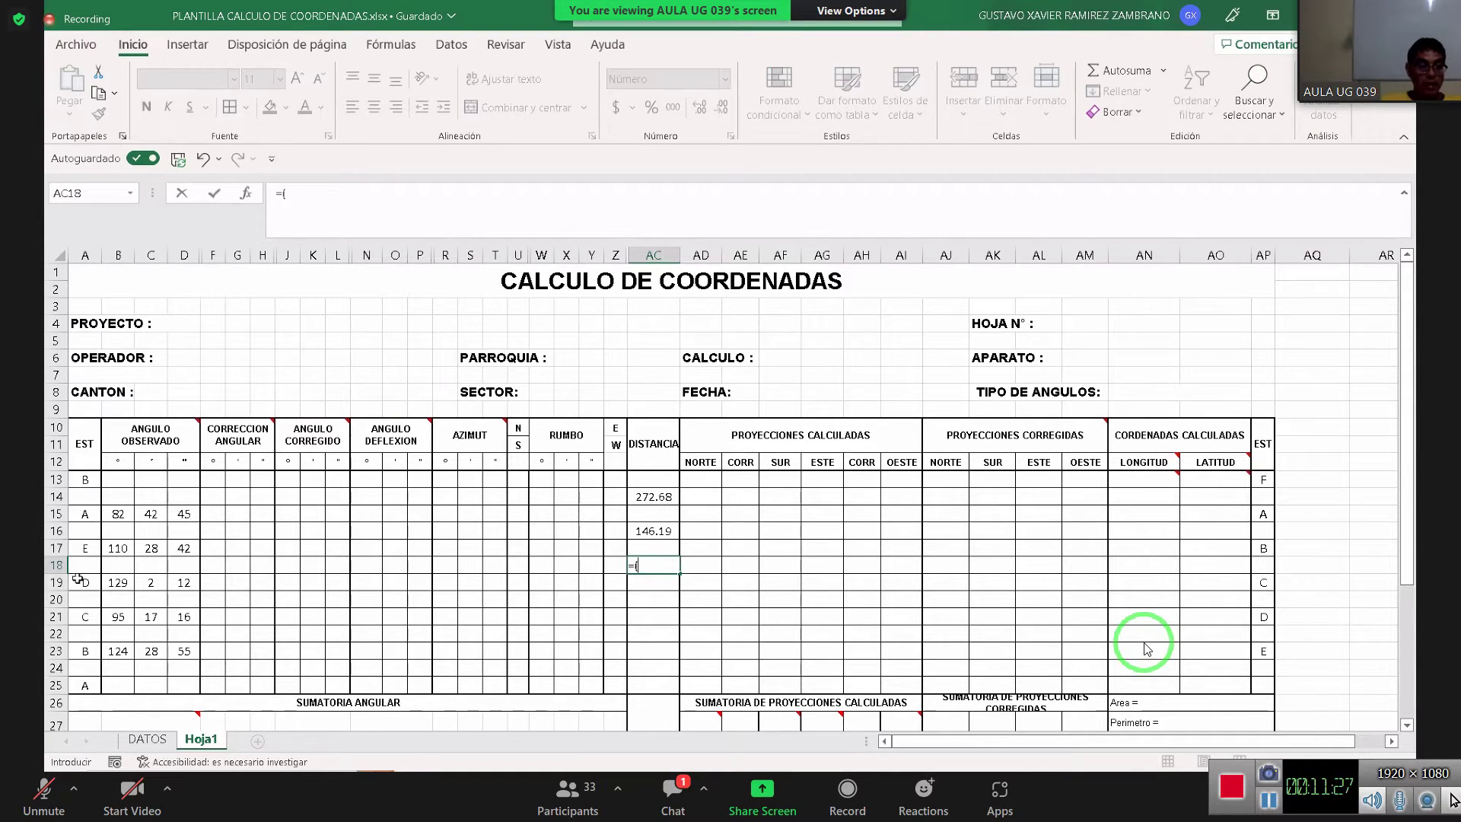
Complete the AC18 formula as =(DATOS!C8+DATOS!C11)/2 to average the distance between stations E and D
{"action": "left_click", "coordinate": [147, 739]}
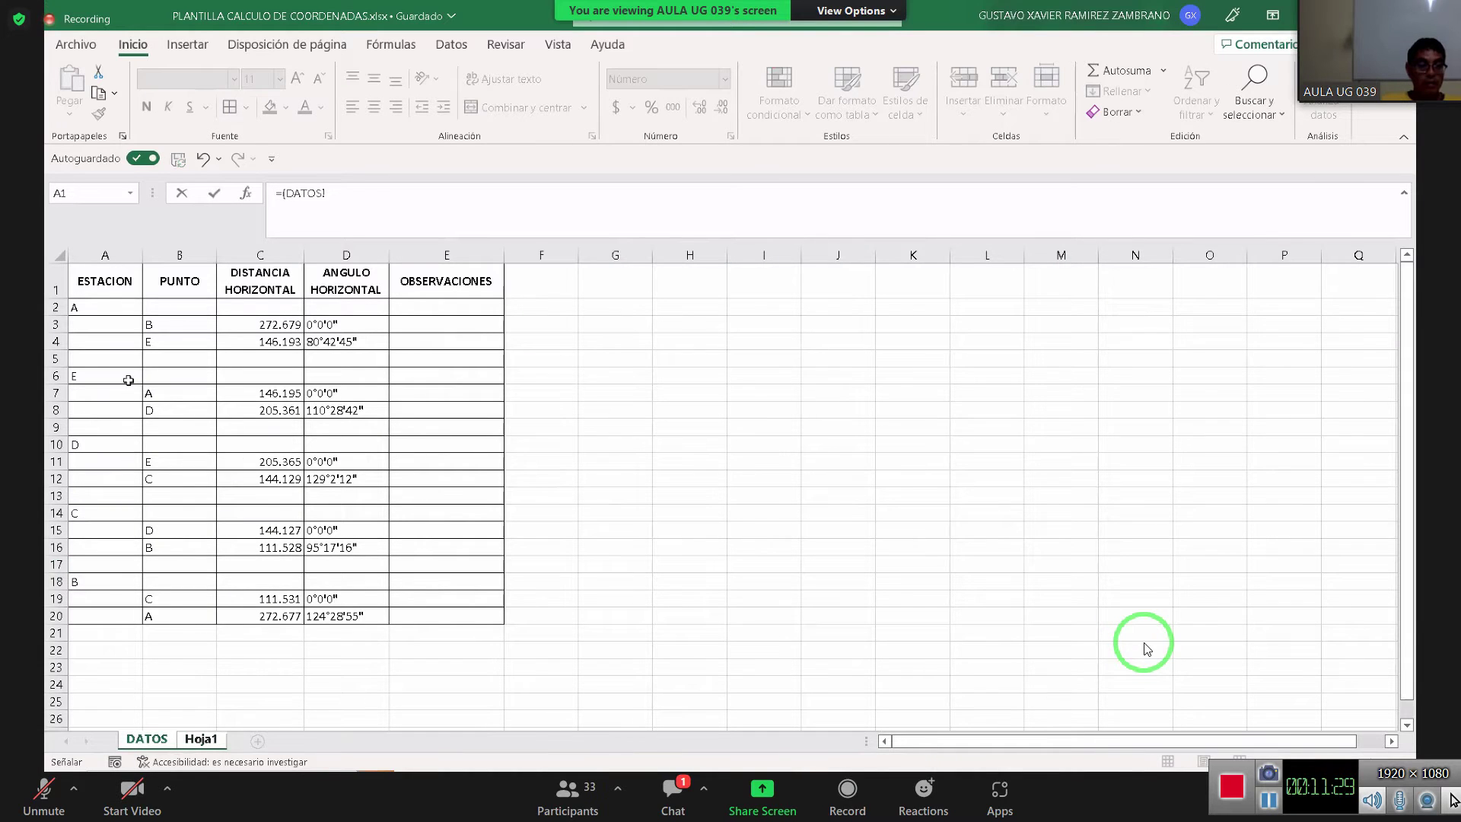
{"action": "left_click", "coordinate": [251, 410]}
{"action": "type", "text": "+"}
{"action": "left_click", "coordinate": [280, 463]}
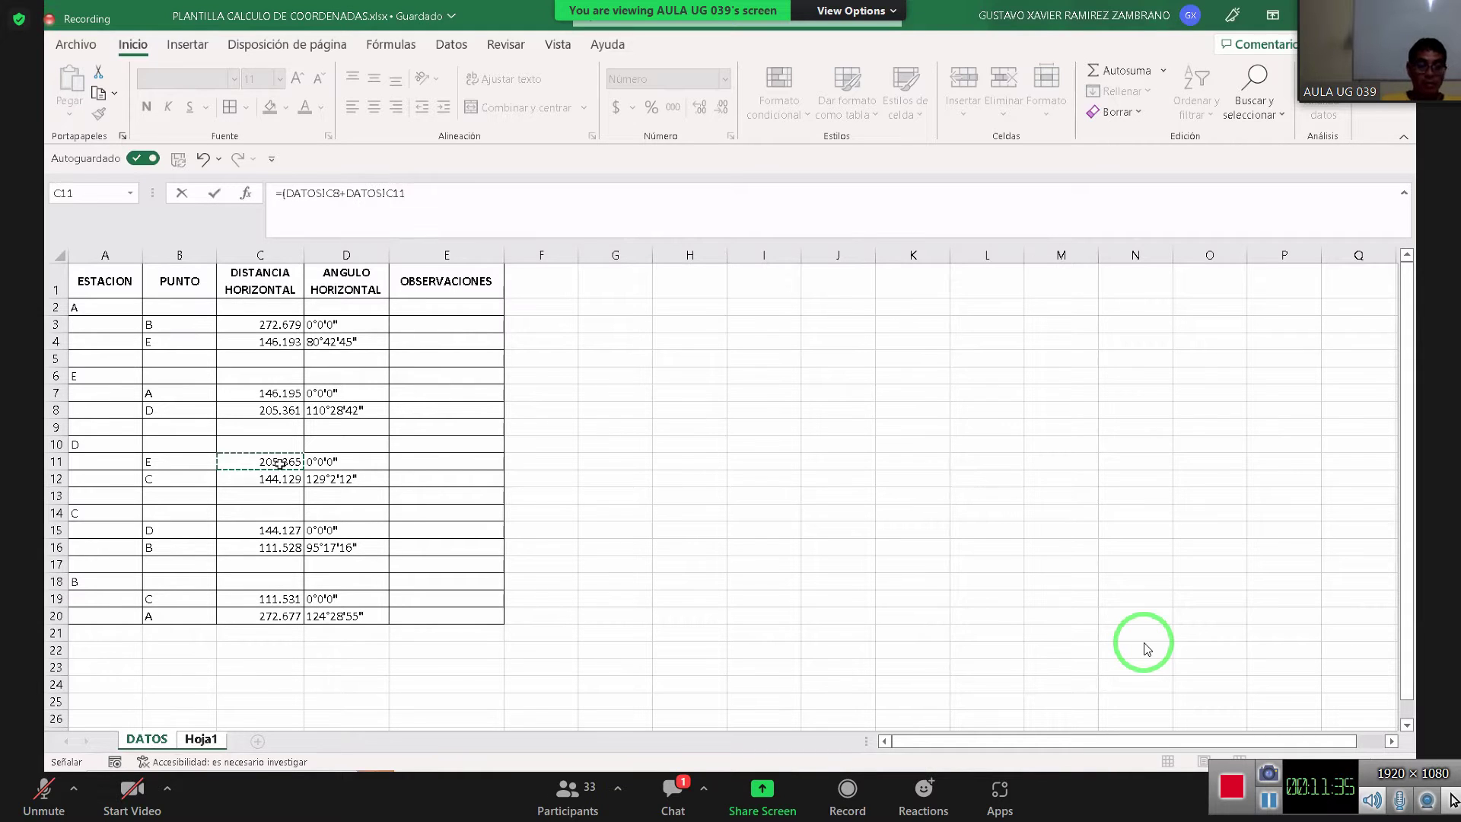
{"action": "type", "text": ")/"}
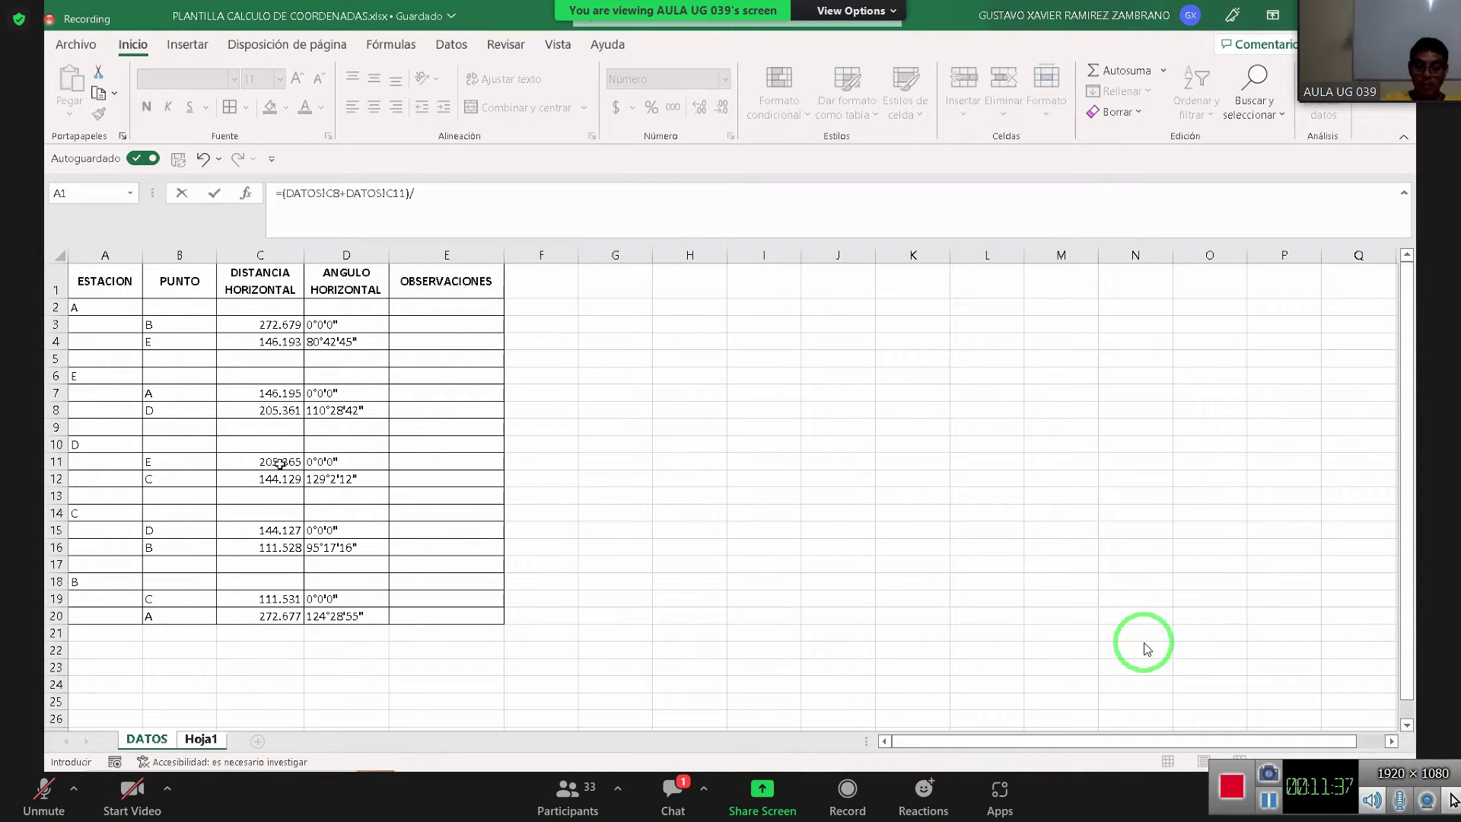
{"action": "type", "text": "2"}
{"action": "key", "text": "Return"}
Enter =(DATOS!C12+DATOS!C15)/2 in AC20 of Hoja1 to average the distance between stations D and C
{"action": "left_click", "coordinate": [656, 599]}
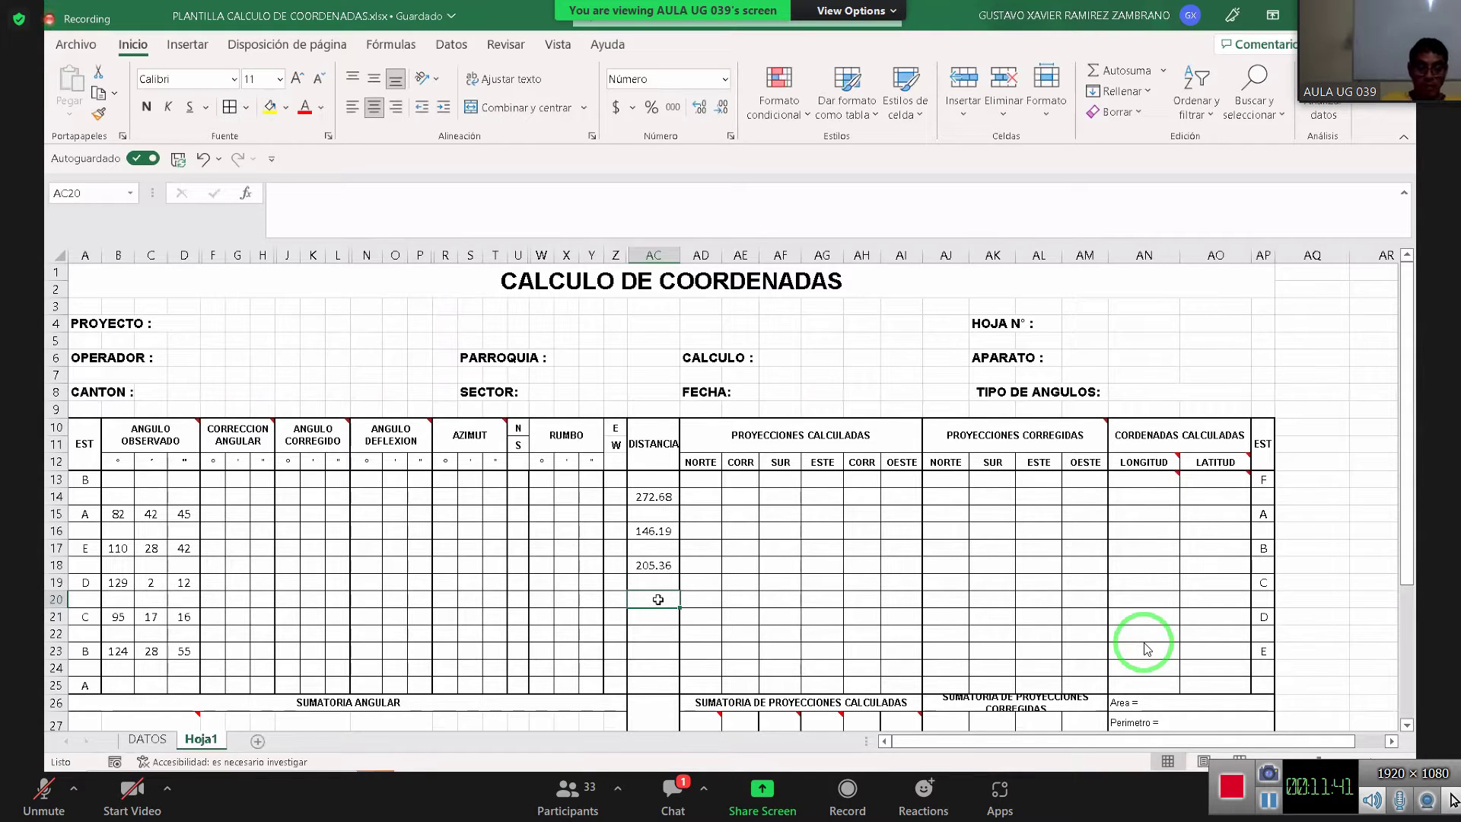
{"action": "type", "text": "=("}
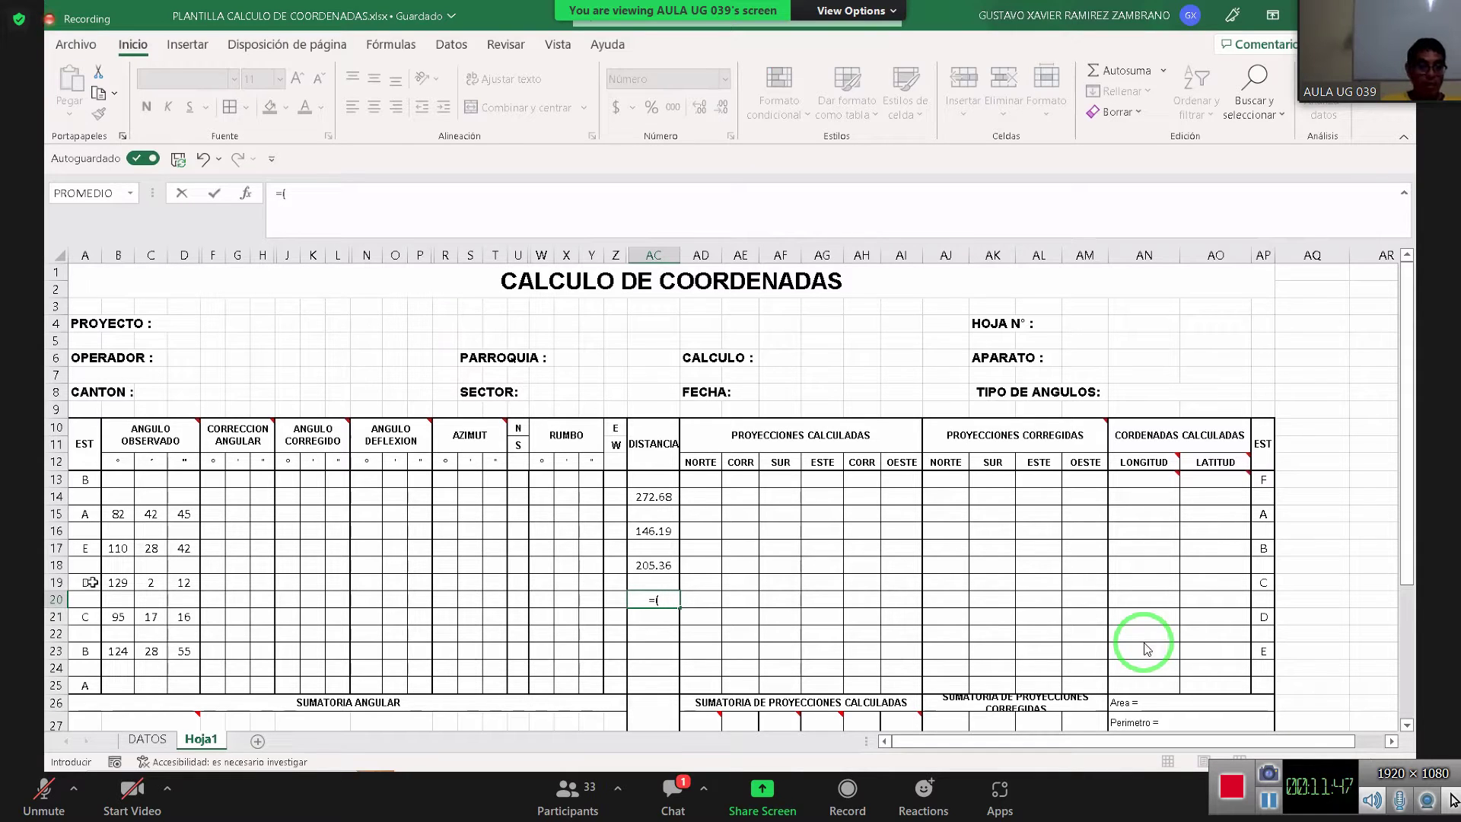
{"action": "left_click", "coordinate": [148, 739]}
{"action": "left_click", "coordinate": [270, 481]}
{"action": "type", "text": "+"}
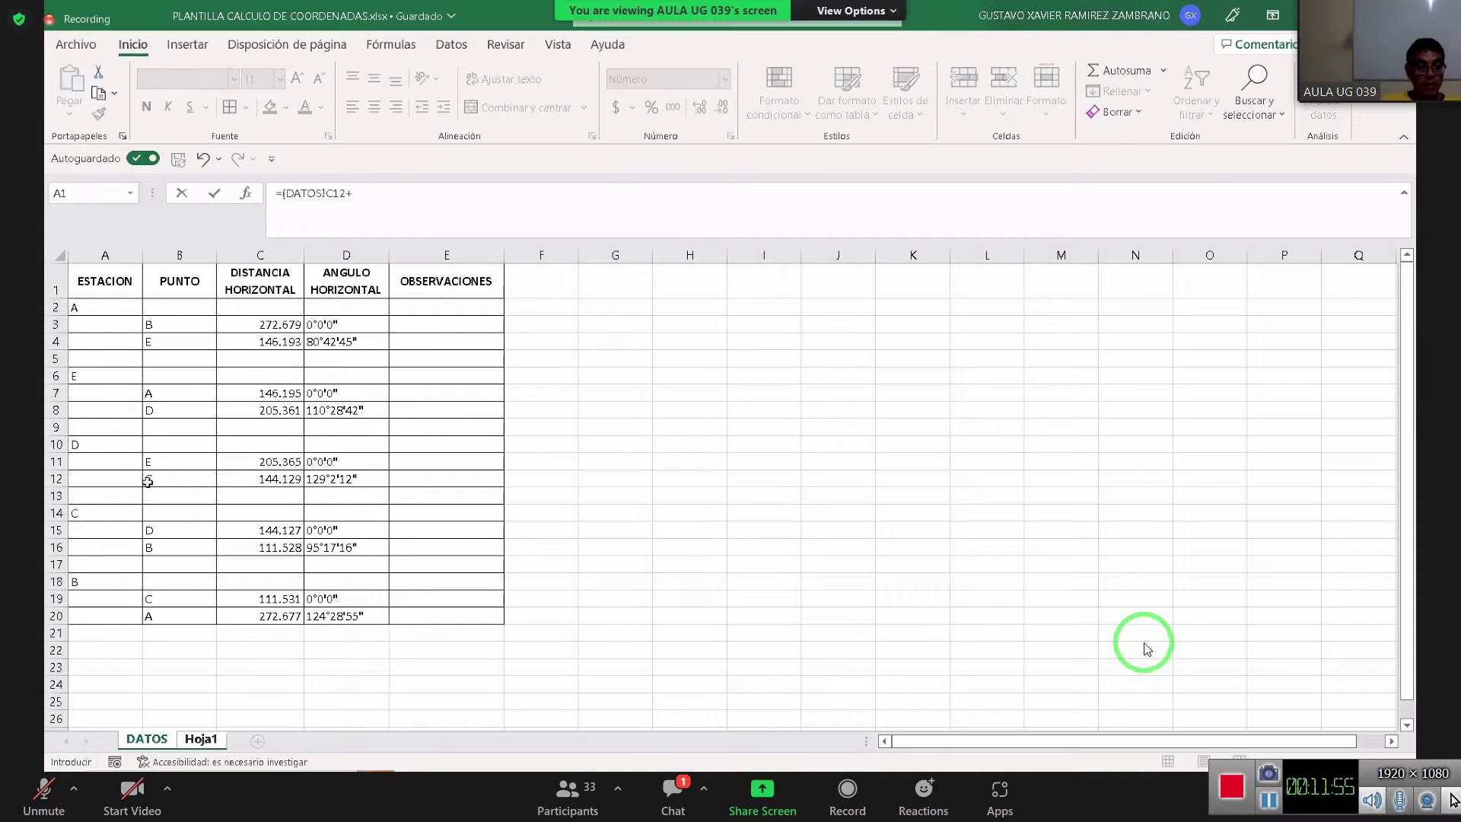
{"action": "left_click", "coordinate": [243, 535]}
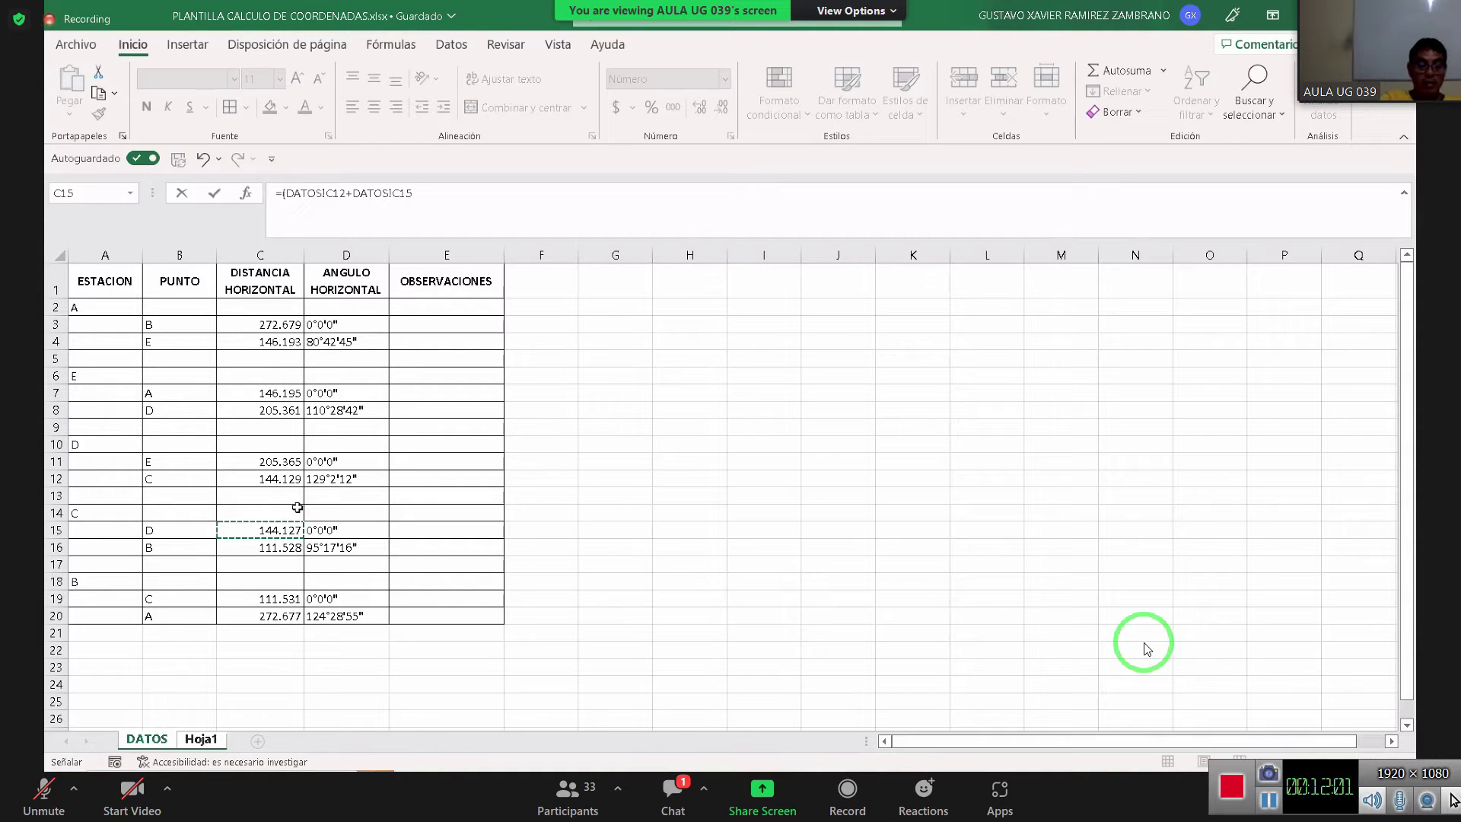
{"action": "type", "text": ")/2"}
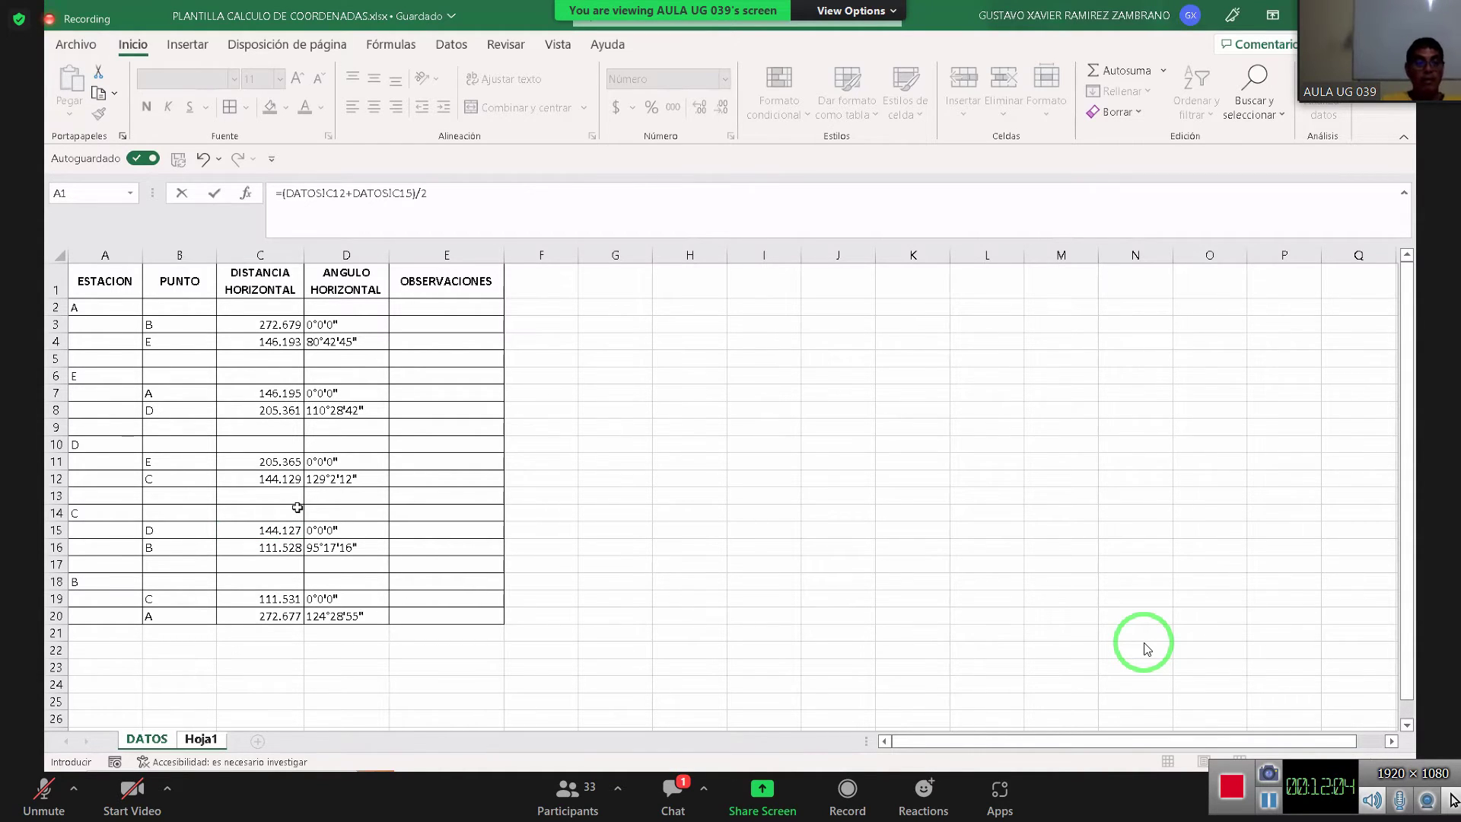
{"action": "key", "text": "Return"}
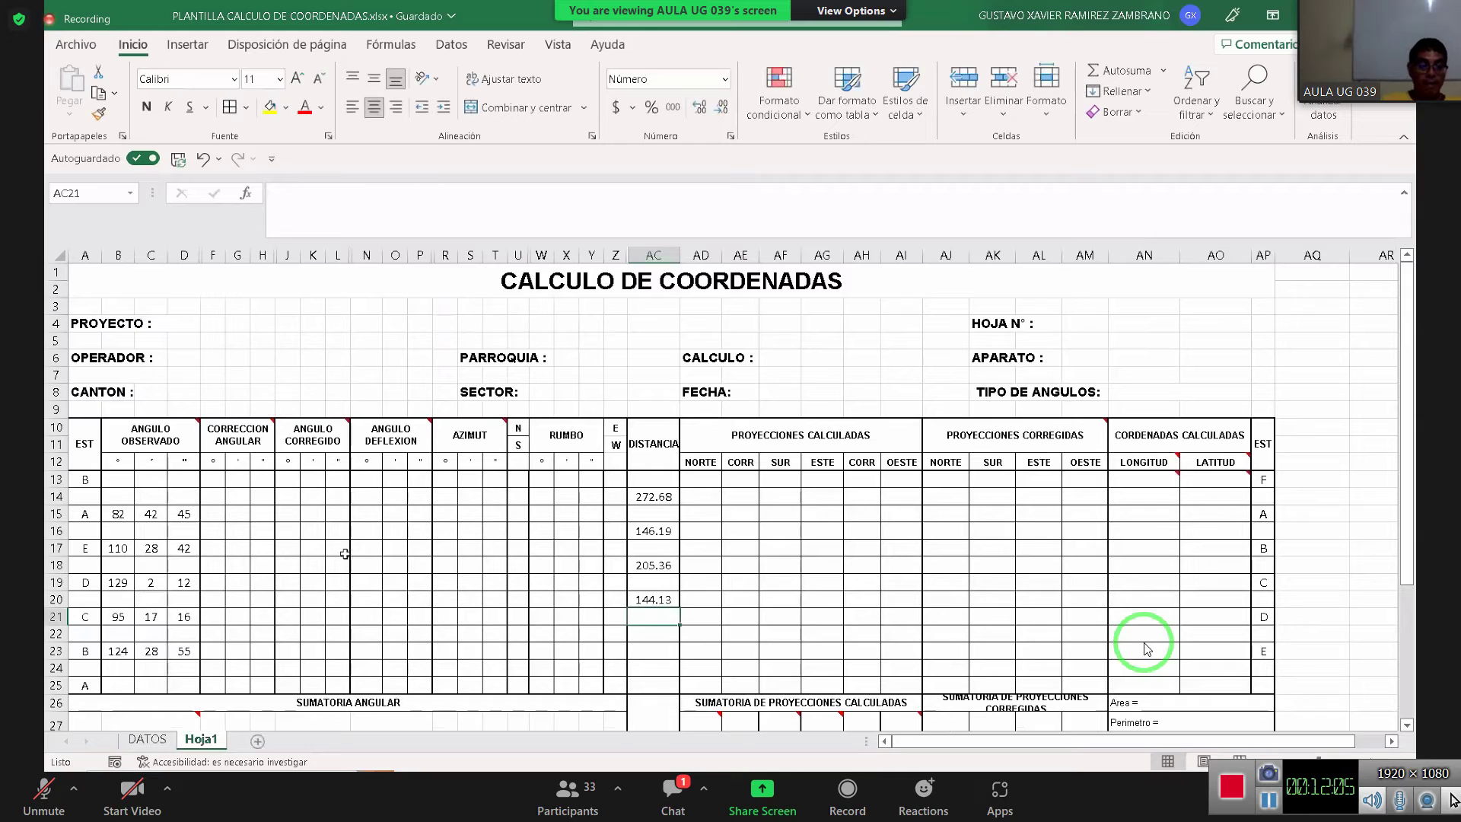
Enter =(DATOS!C16+DATOS!C19)/2 in AC22 of Hoja1 to average the distance between stations C and B
{"action": "left_click", "coordinate": [674, 632]}
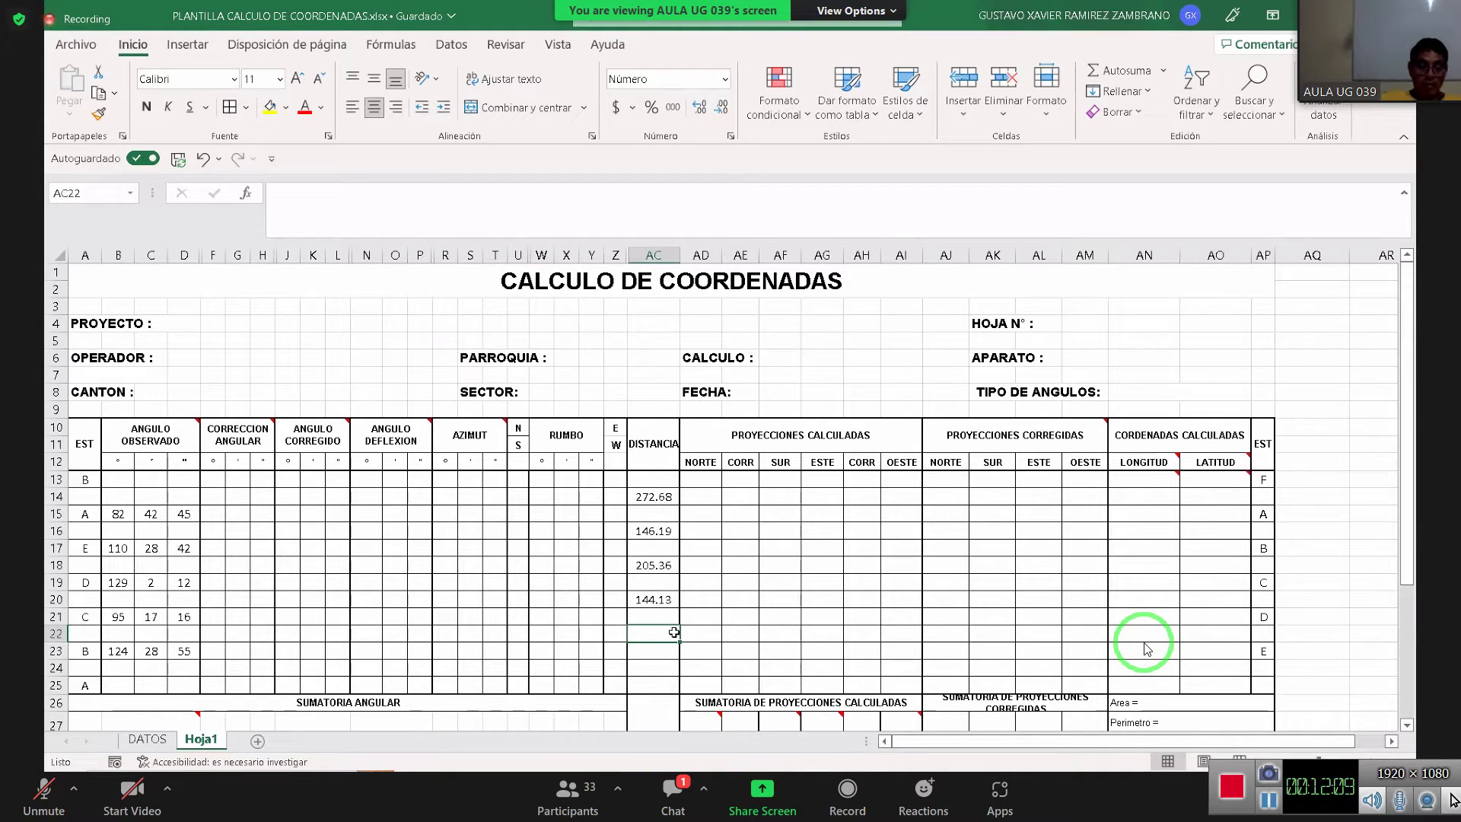
{"action": "type", "text": "=("}
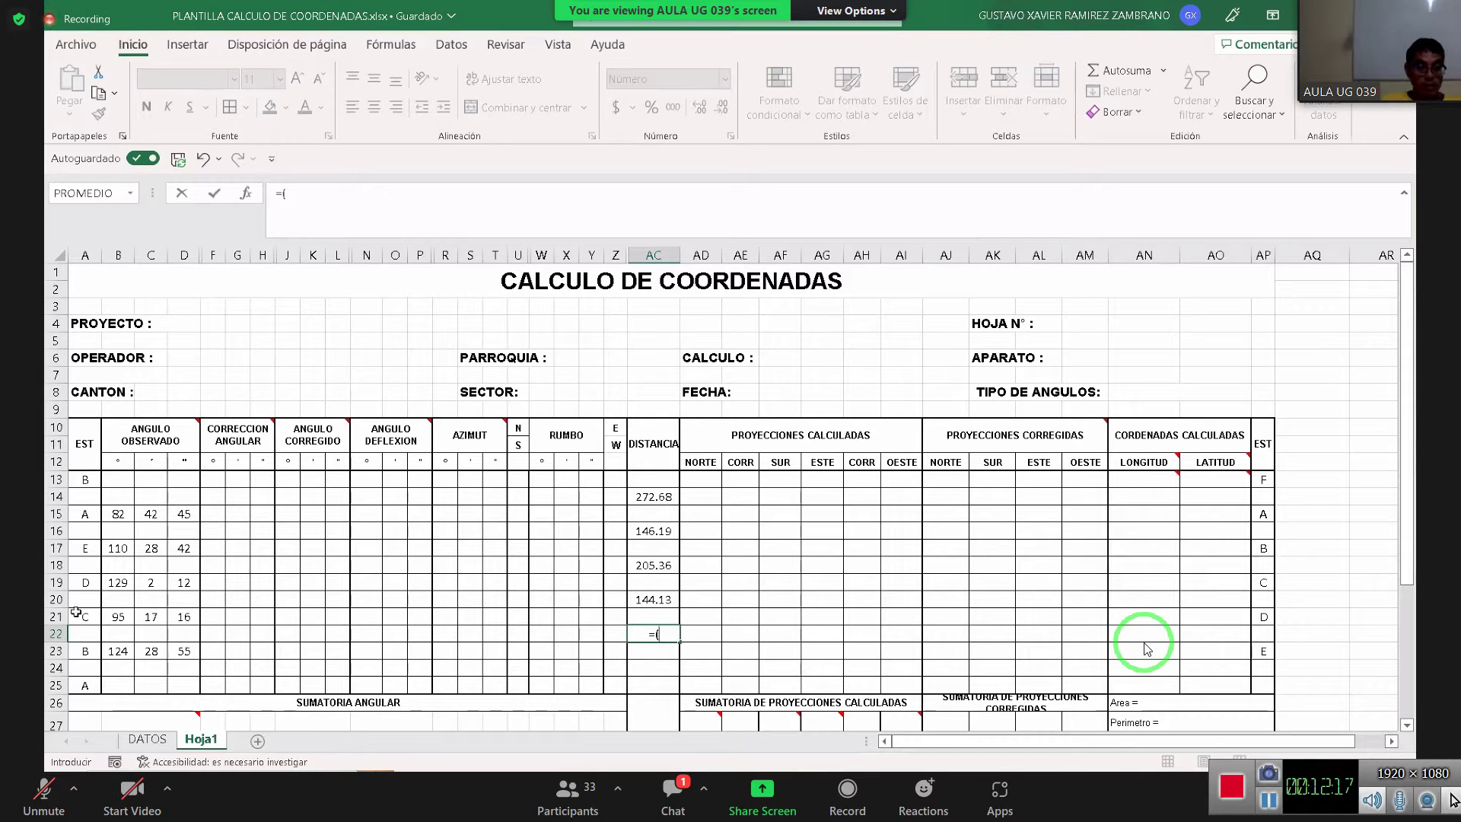
{"action": "left_click", "coordinate": [147, 739]}
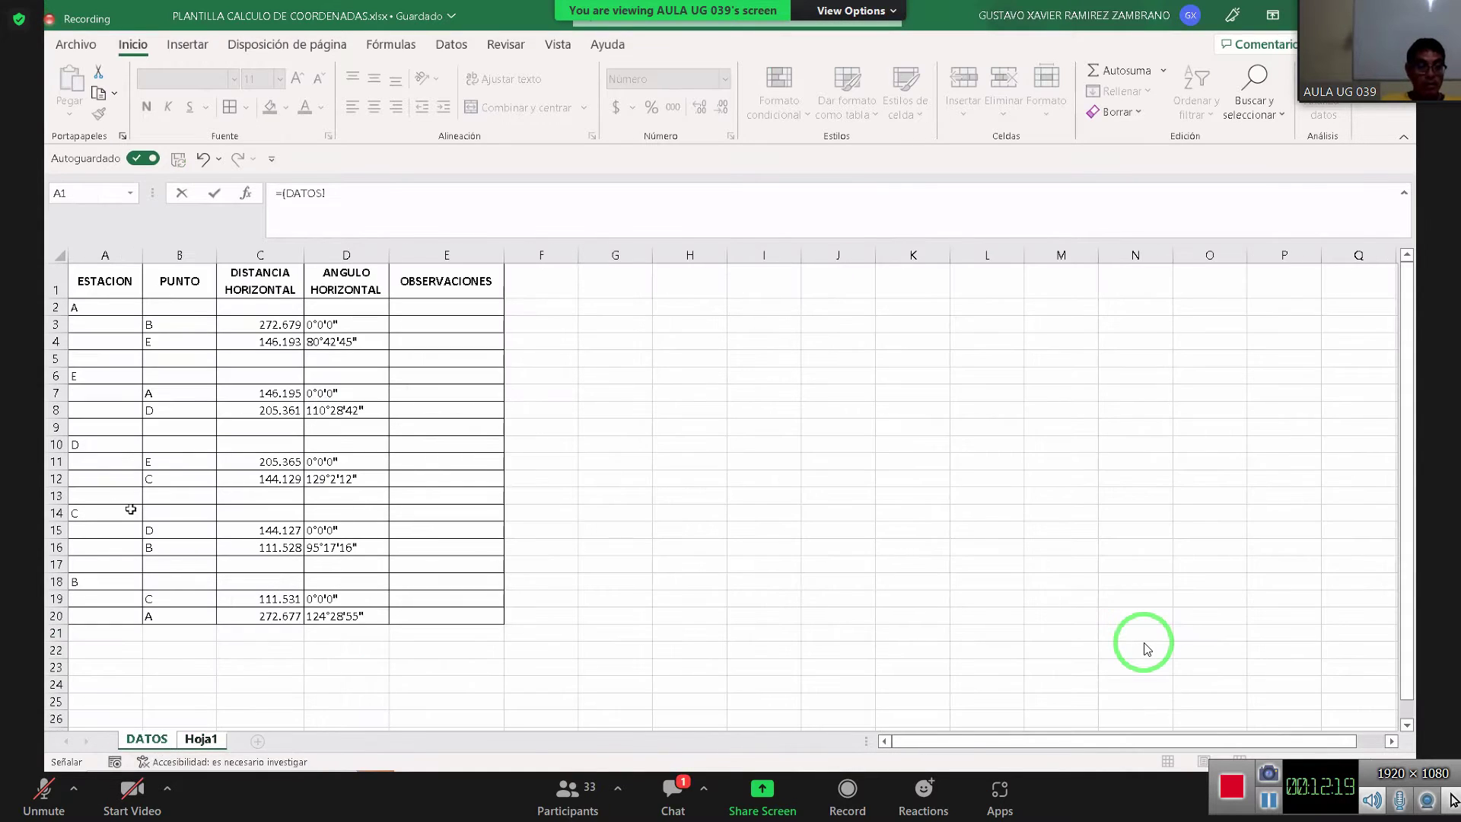
{"action": "left_click", "coordinate": [266, 546]}
{"action": "type", "text": "+"}
{"action": "left_click", "coordinate": [258, 598]}
{"action": "type", "text": "="}
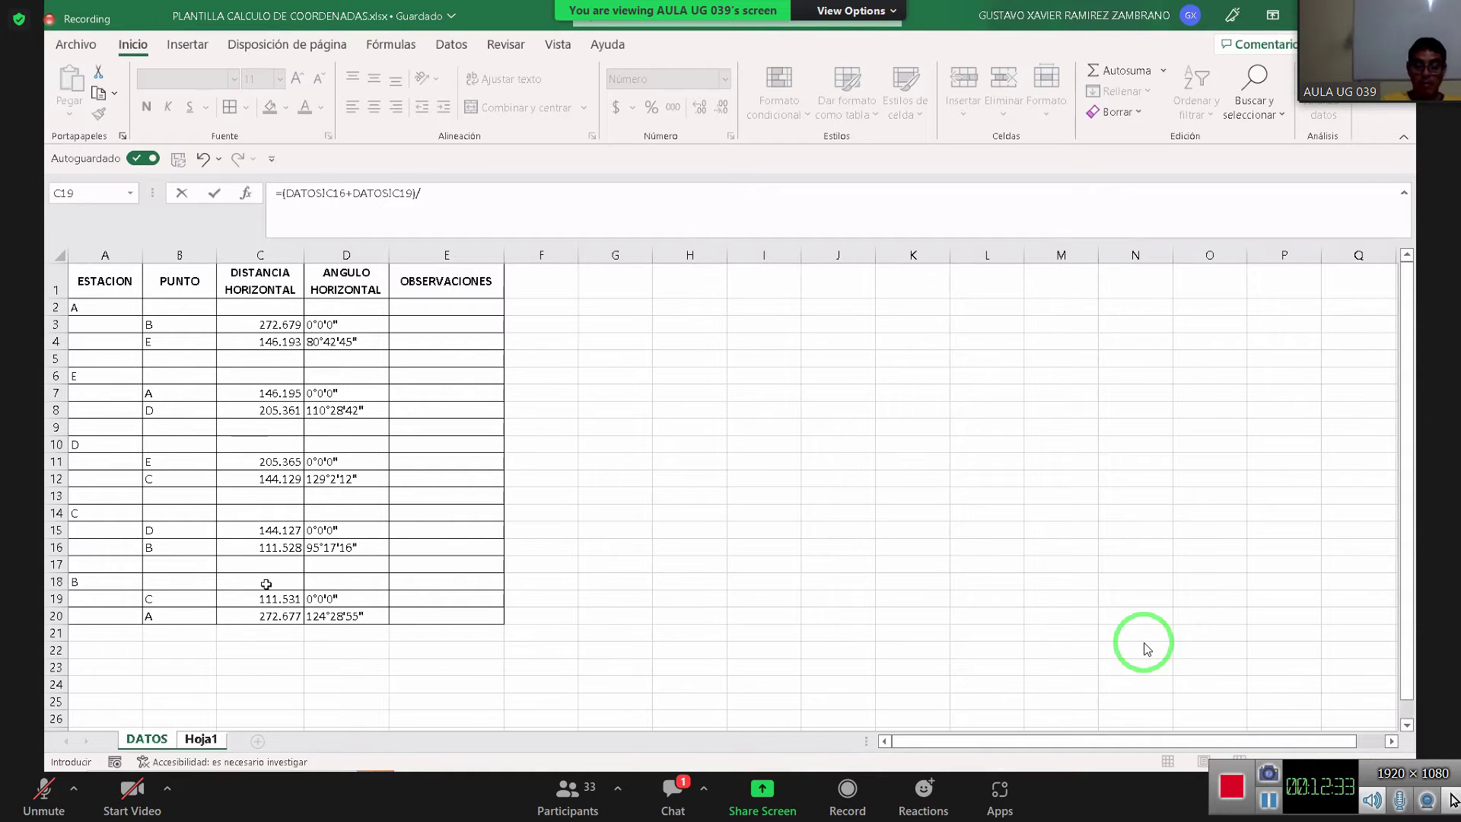
{"action": "key", "text": "Return"}
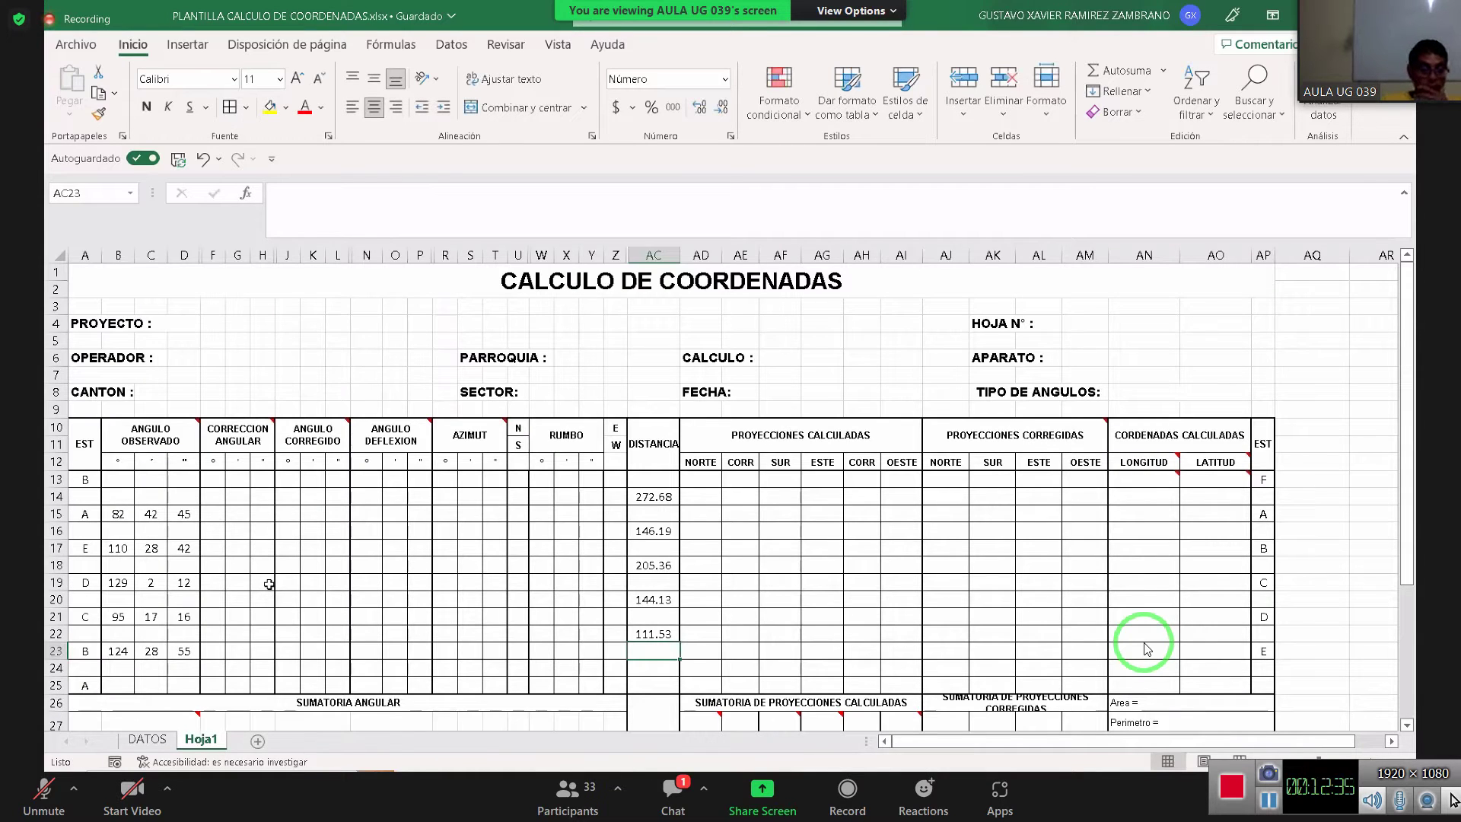
Enter =AC14 in AC24 of the DISTANCIA column to repeat the first distance for the closing side
{"action": "left_click", "coordinate": [667, 672]}
{"action": "type", "text": "="}
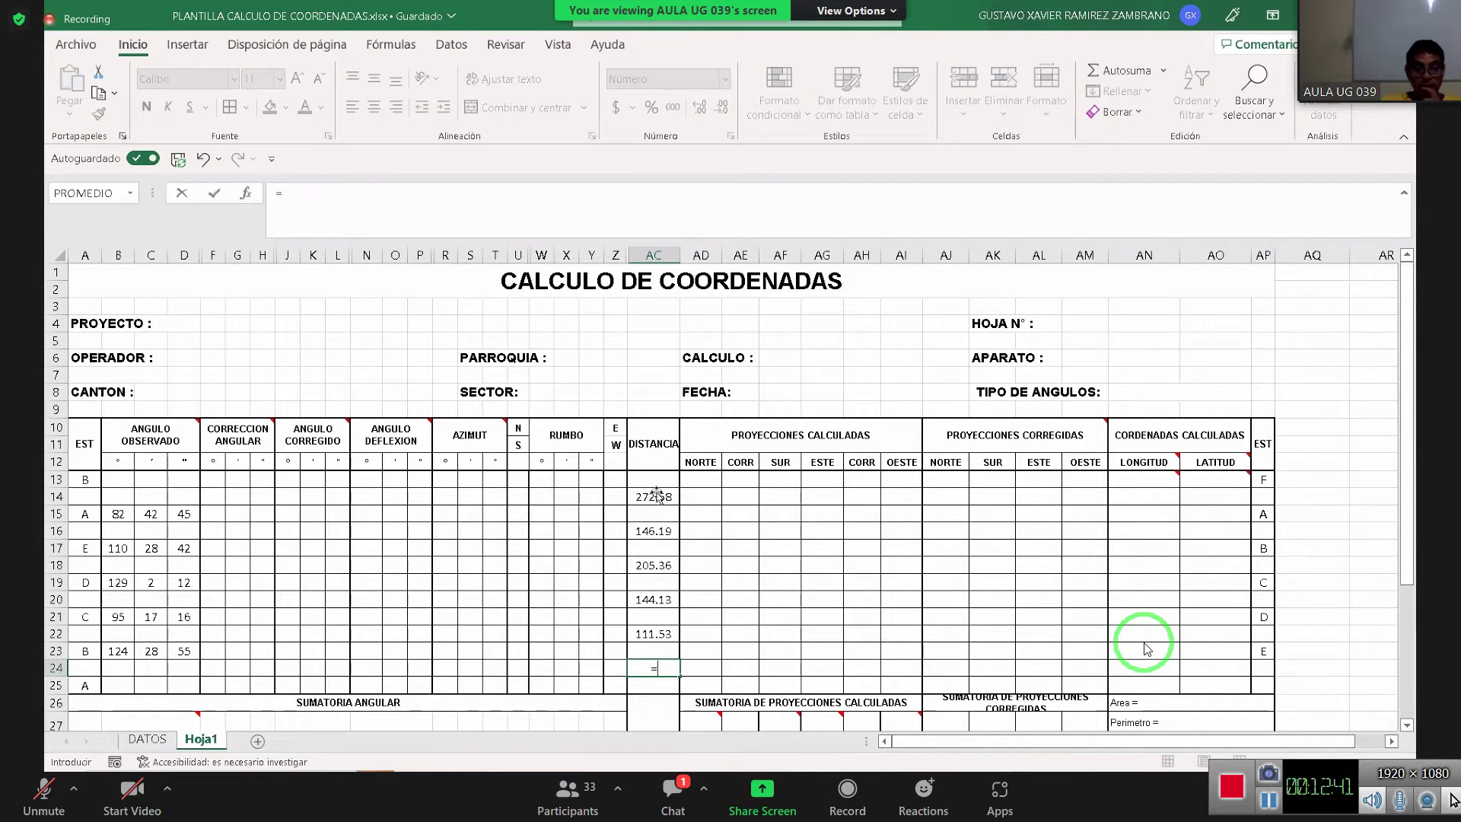
{"action": "left_click", "coordinate": [656, 495]}
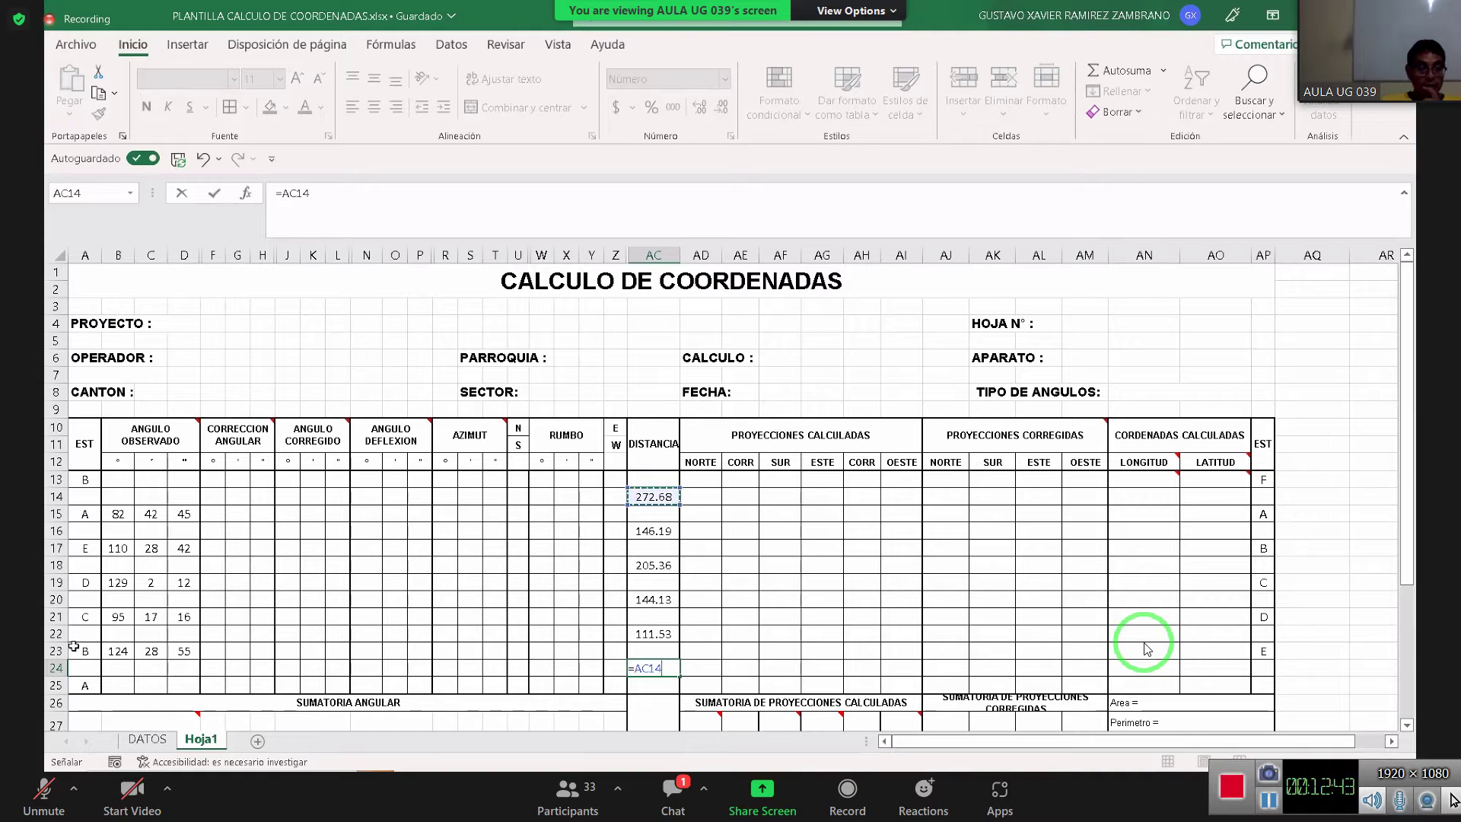
{"action": "key", "text": "Return"}
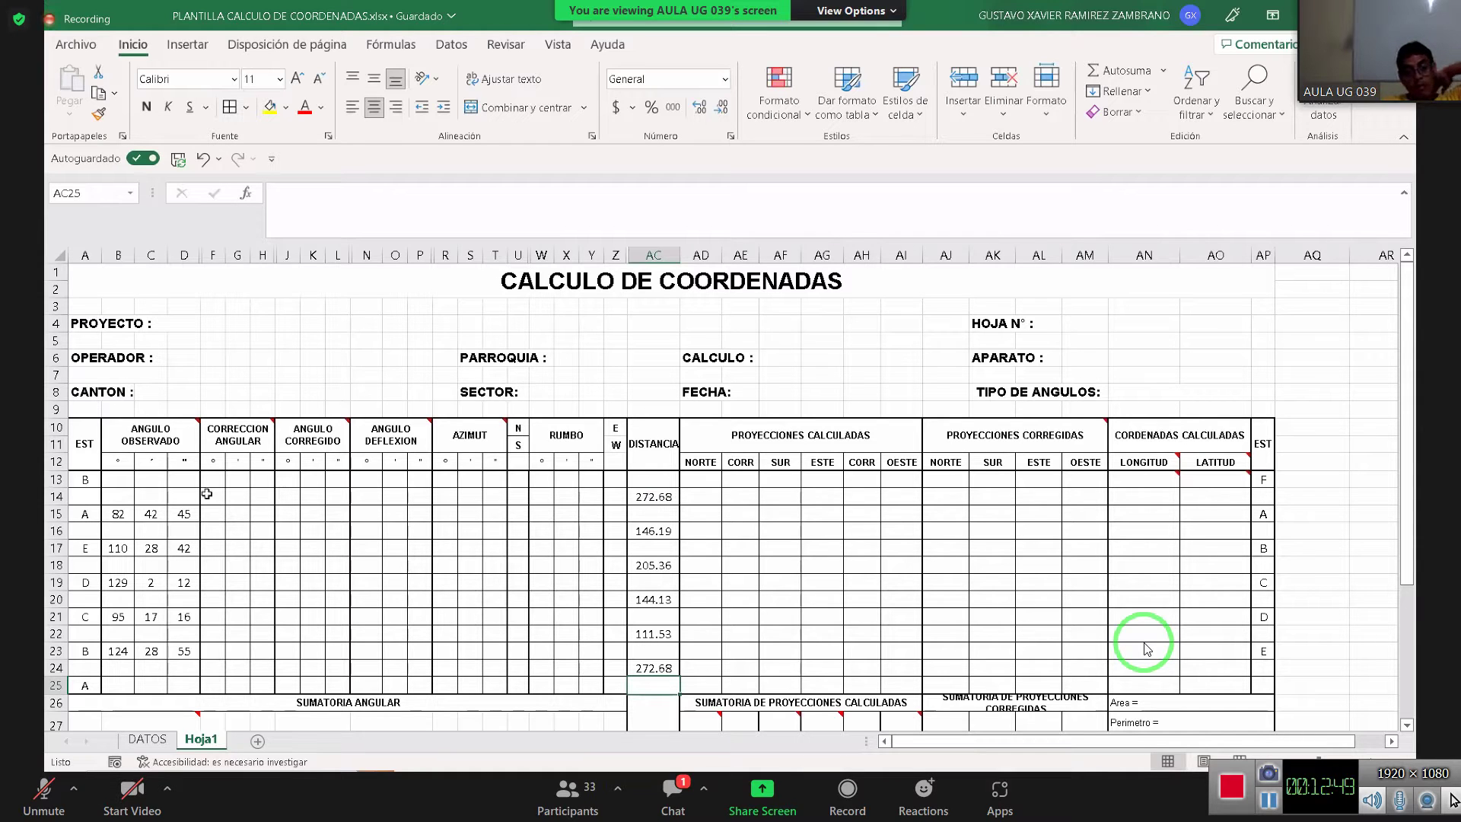
Copy the merged-cell format of H30 to the result cells H31 to H33 and to H29 beside Nº de Vertices
{"action": "scroll", "coordinate": [199, 533], "scroll_direction": "down", "scroll_amount": 2}
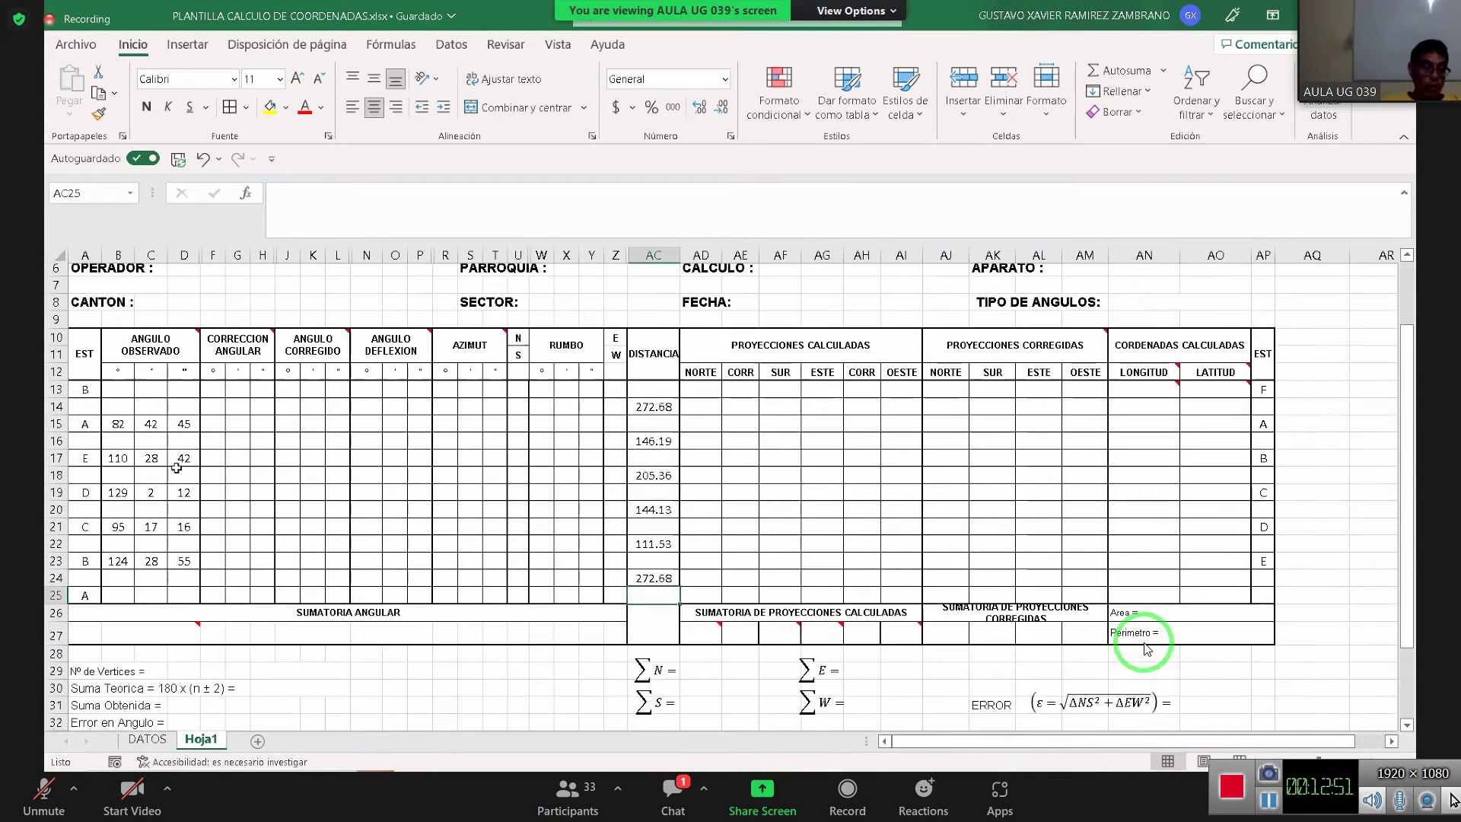
{"action": "scroll", "coordinate": [174, 589], "scroll_direction": "down", "scroll_amount": 2}
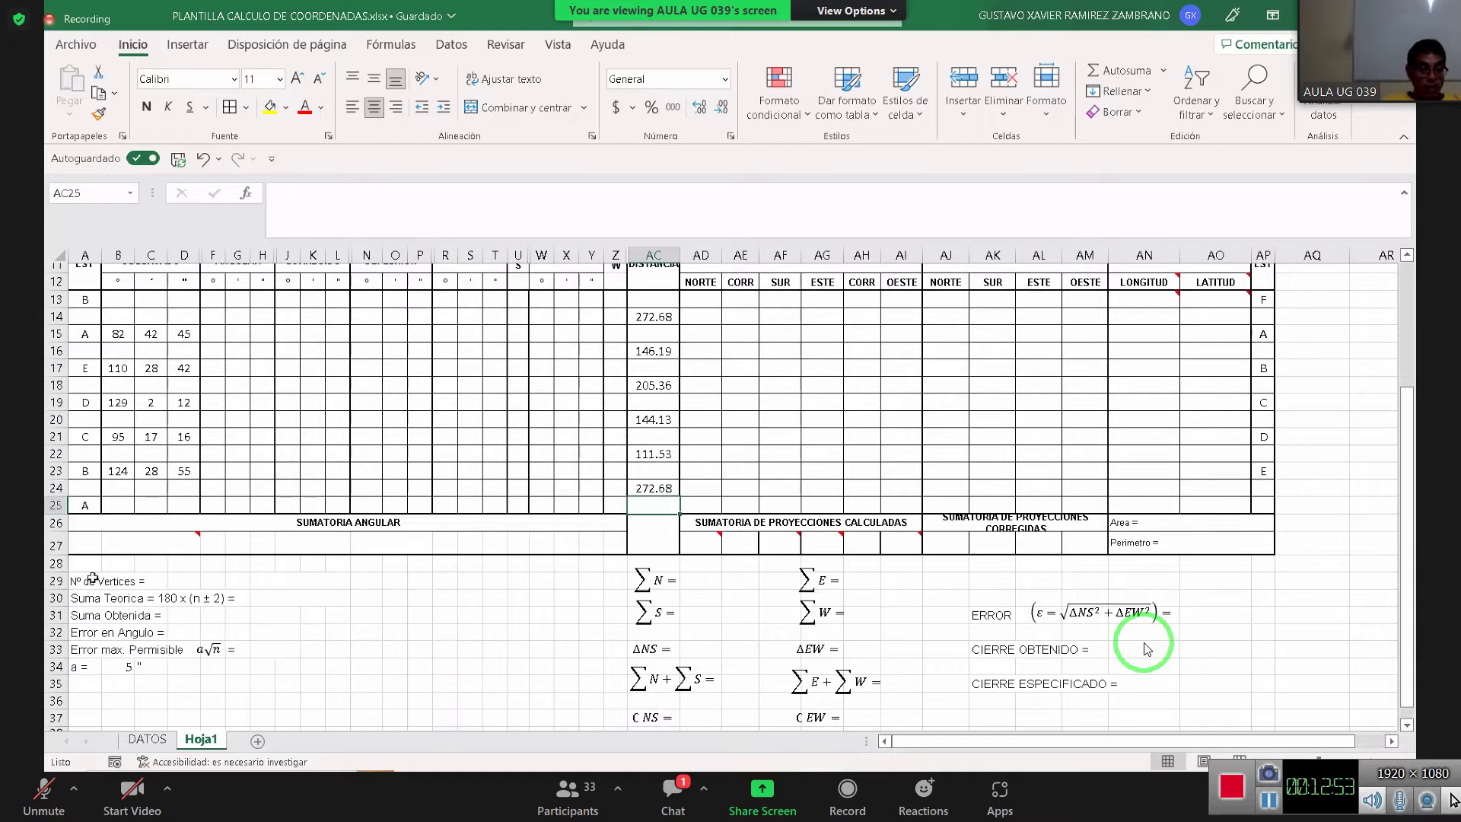
{"action": "left_click", "coordinate": [291, 581]}
{"action": "left_click", "coordinate": [303, 597]}
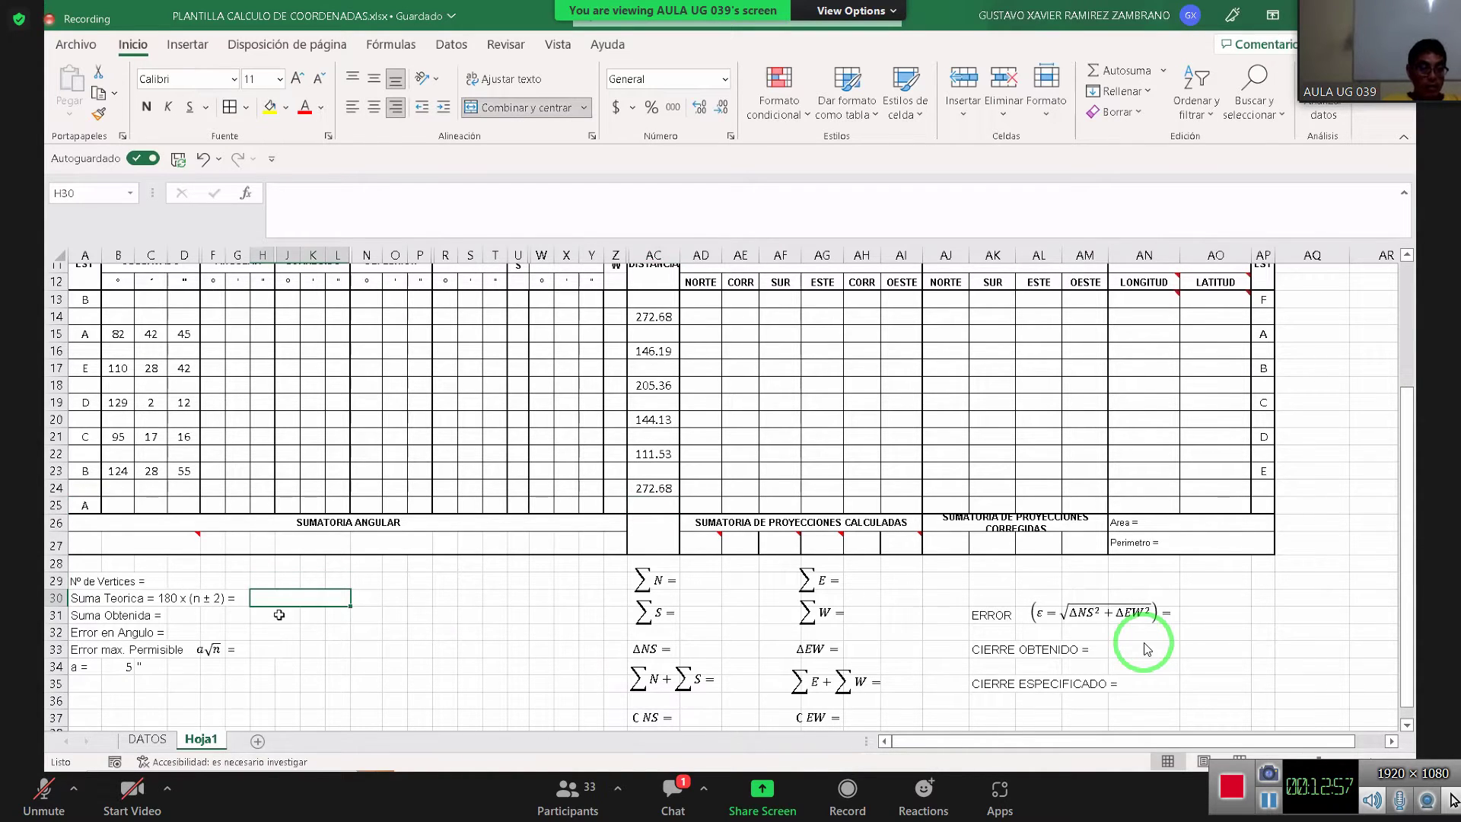
{"action": "left_click_drag", "start_coordinate": [288, 598], "coordinate": [283, 640]}
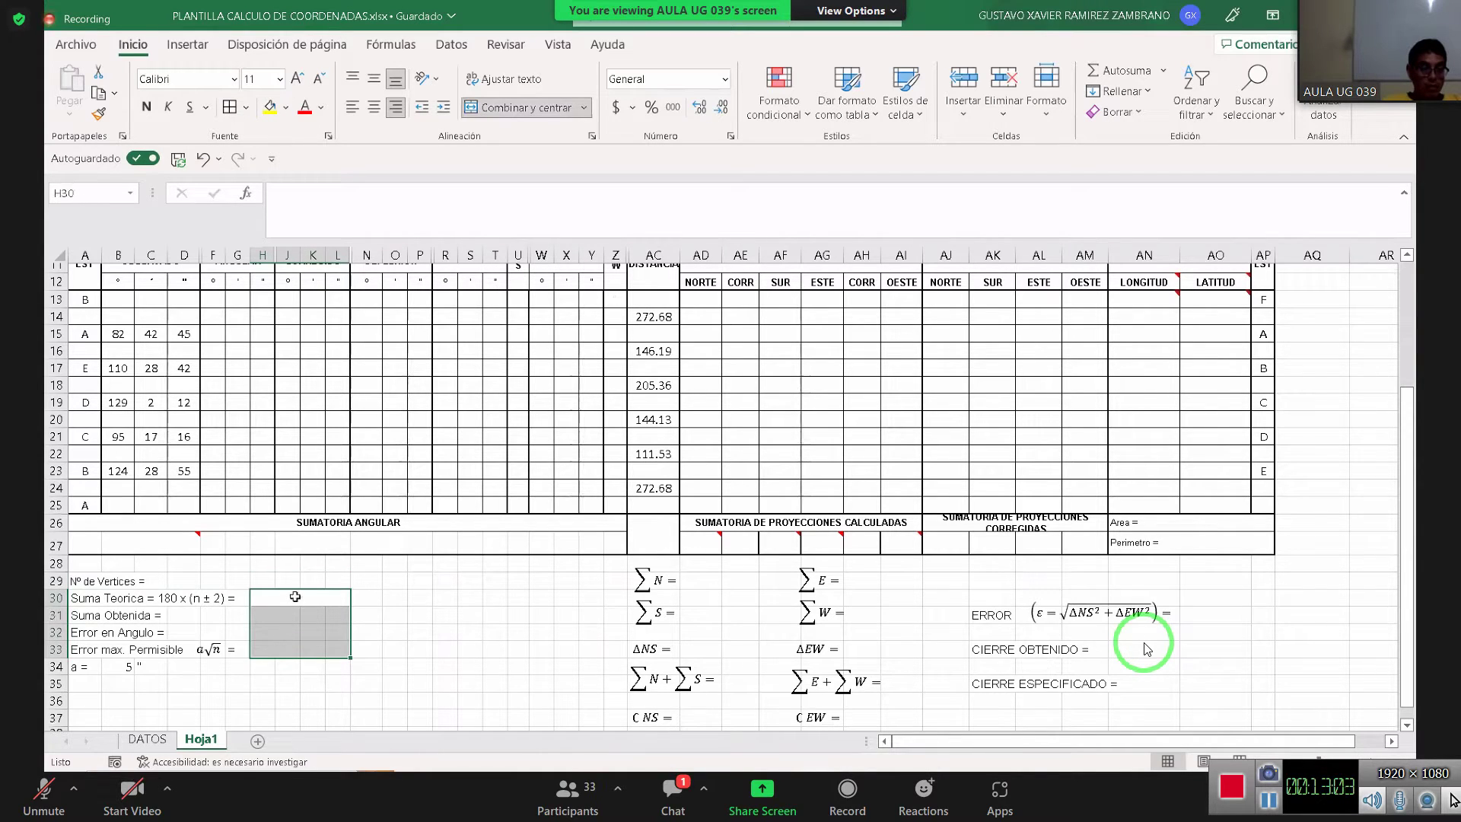
{"action": "left_click", "coordinate": [295, 596]}
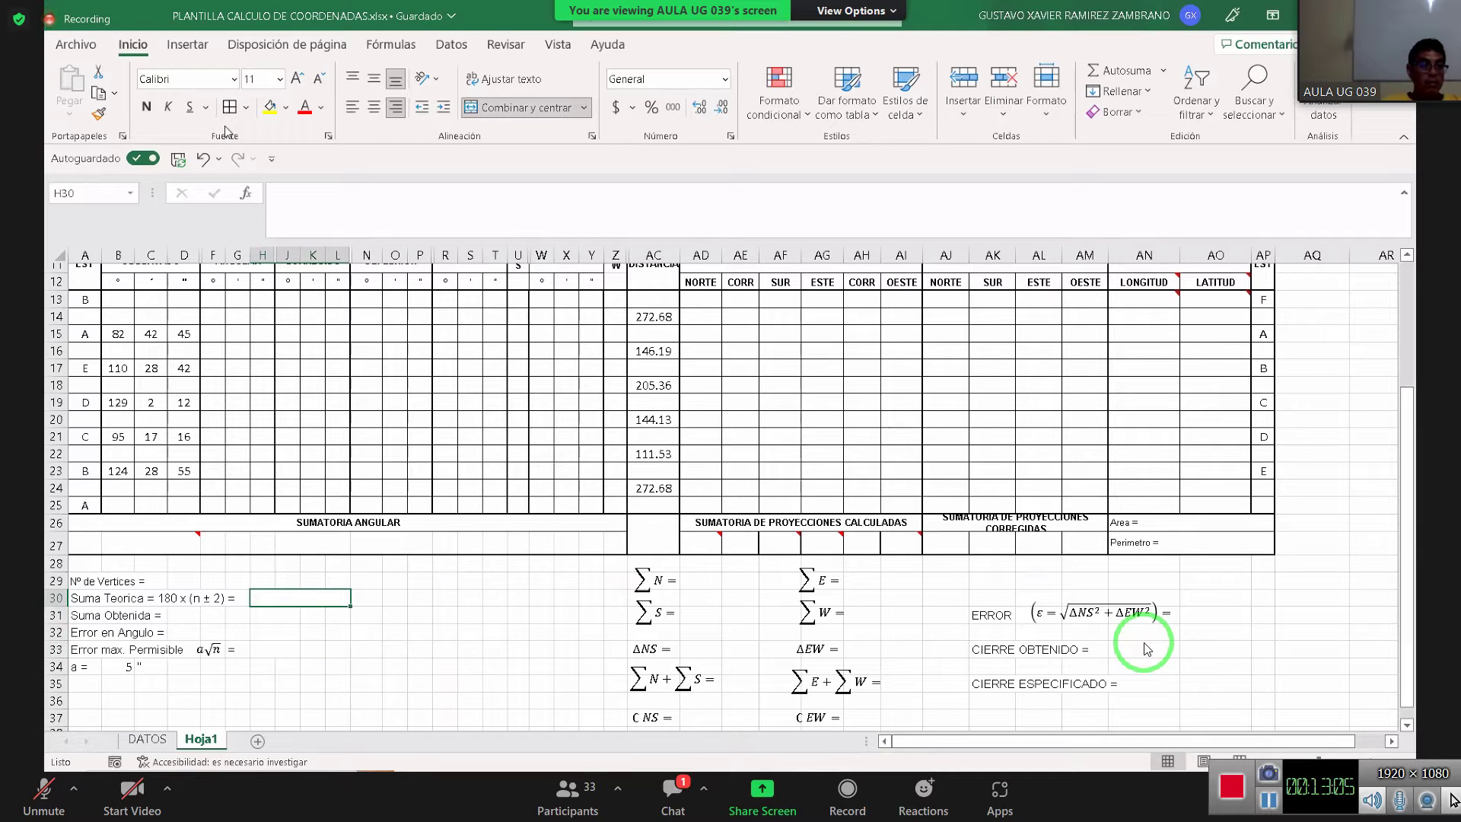
{"action": "left_click", "coordinate": [98, 113]}
{"action": "mouse_move", "coordinate": [297, 615]}
{"action": "left_mouse_down"}
{"action": "mouse_move", "coordinate": [293, 653]}
{"action": "mouse_move", "coordinate": [347, 653]}
{"action": "left_mouse_up"}
{"action": "left_click", "coordinate": [318, 595]}
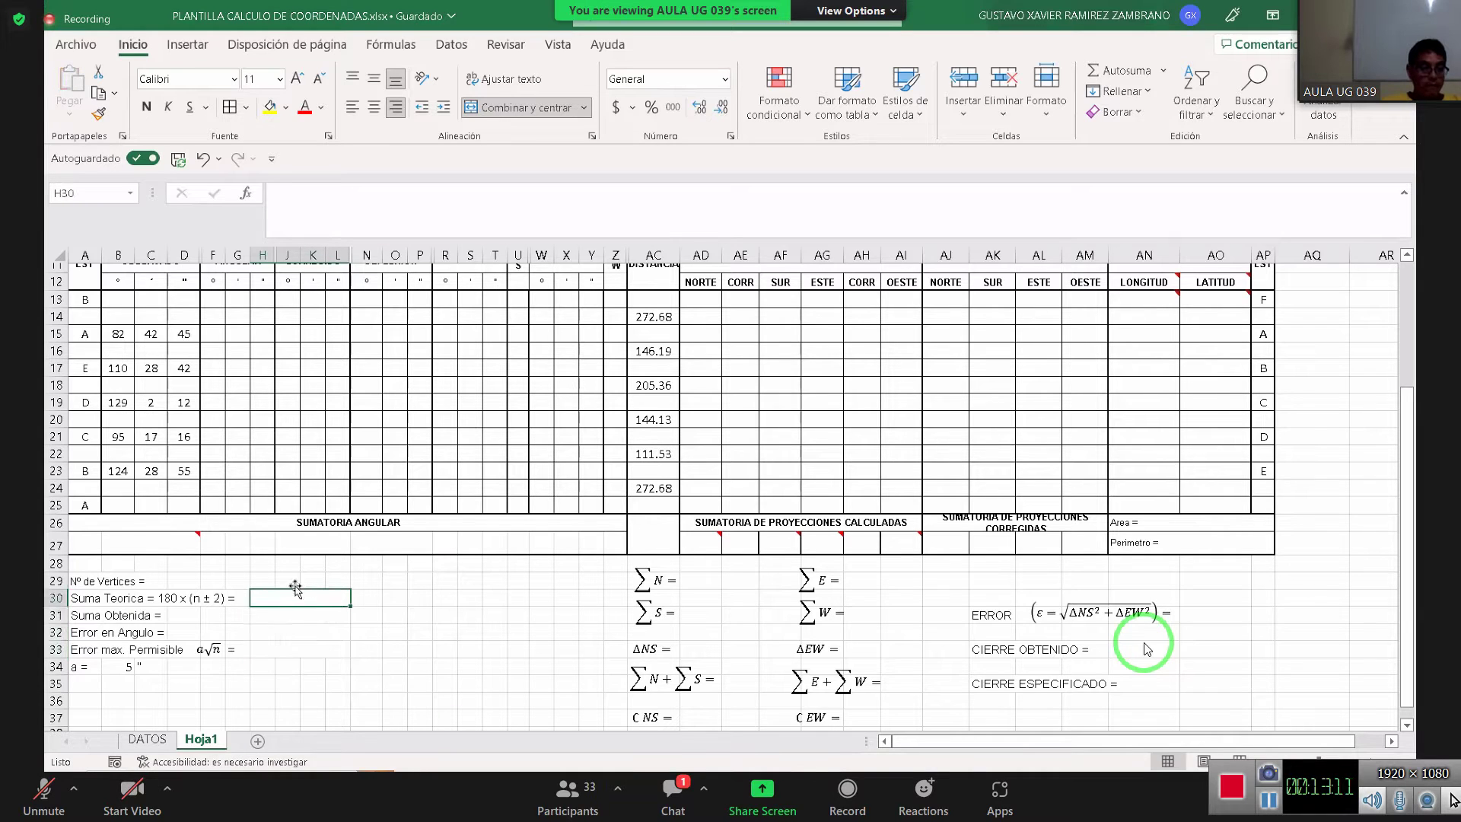
{"action": "left_click", "coordinate": [98, 113]}
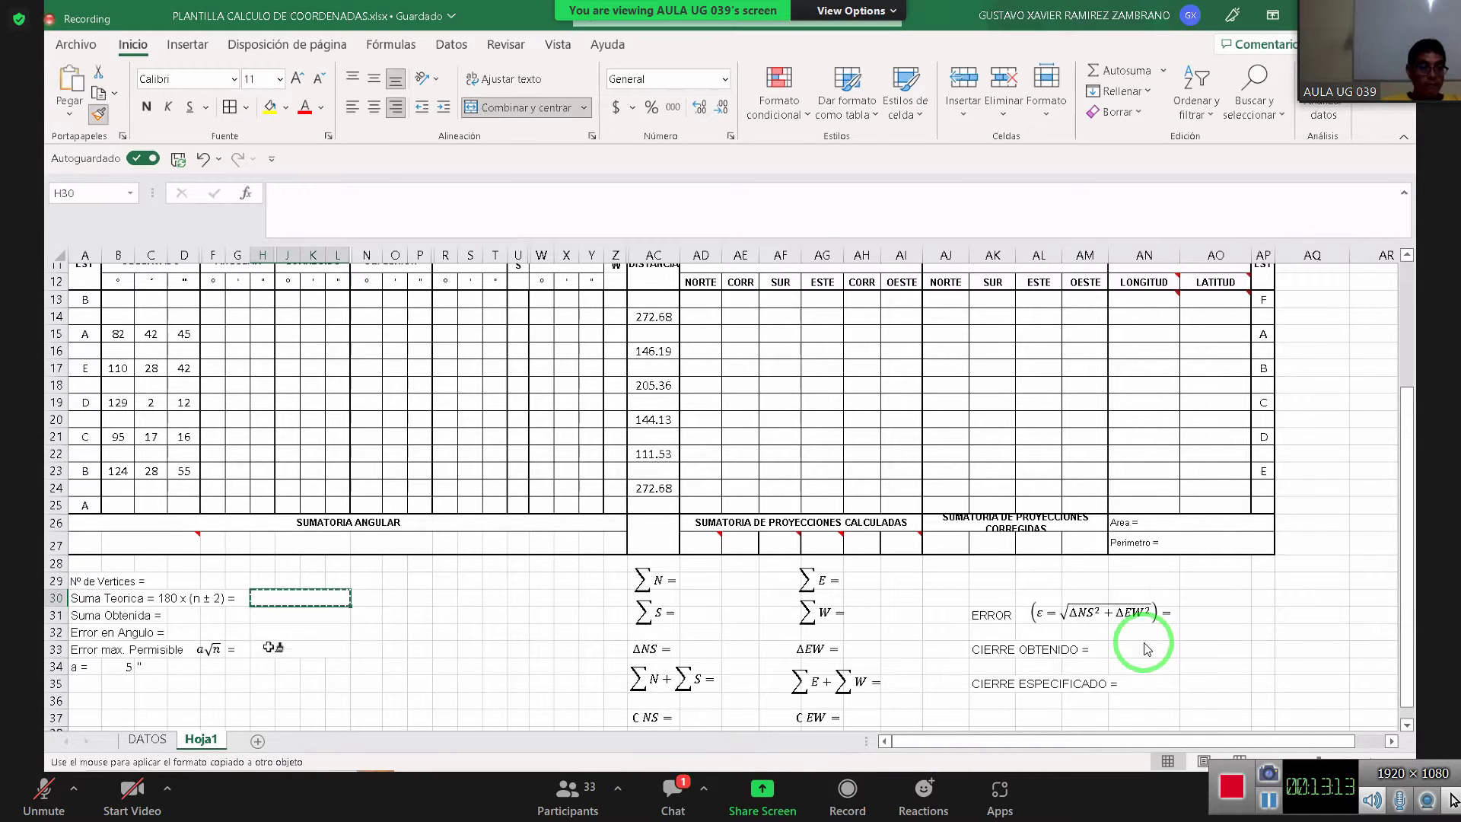
{"action": "left_click", "coordinate": [266, 582]}
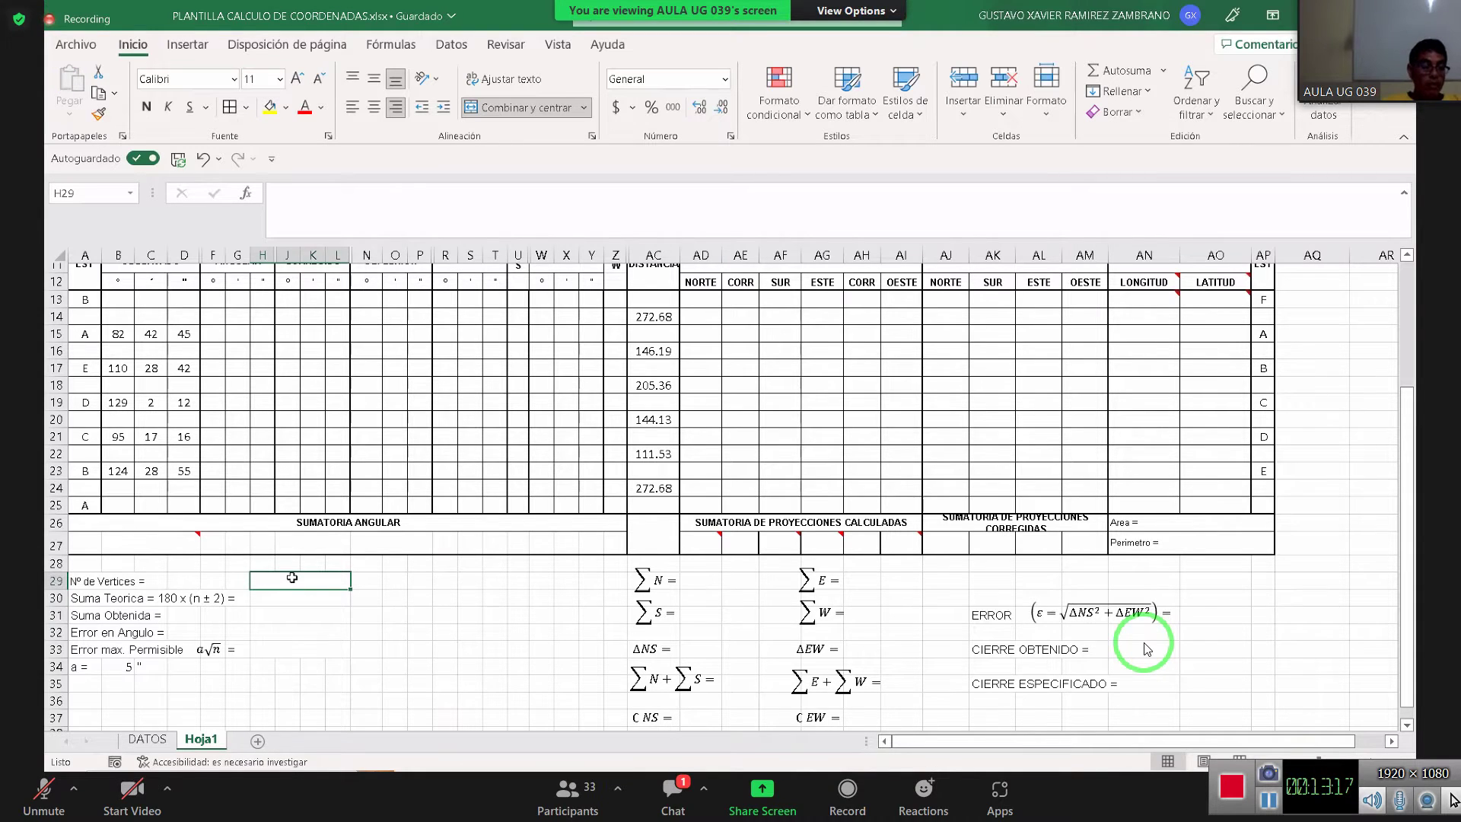
{"action": "scroll", "coordinate": [292, 577], "scroll_direction": "up", "scroll_amount": 1}
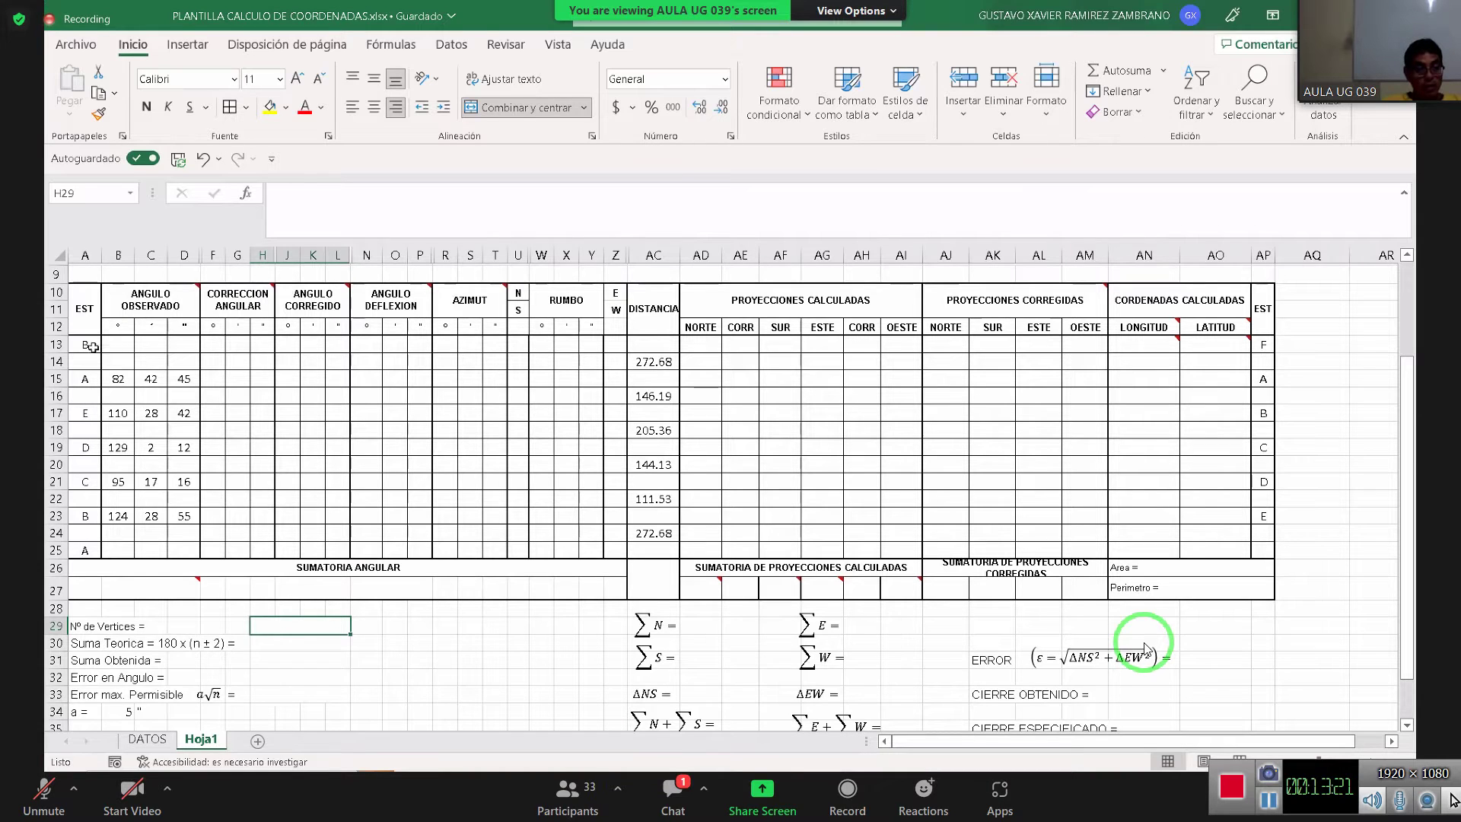
{"action": "left_click", "coordinate": [87, 481]}
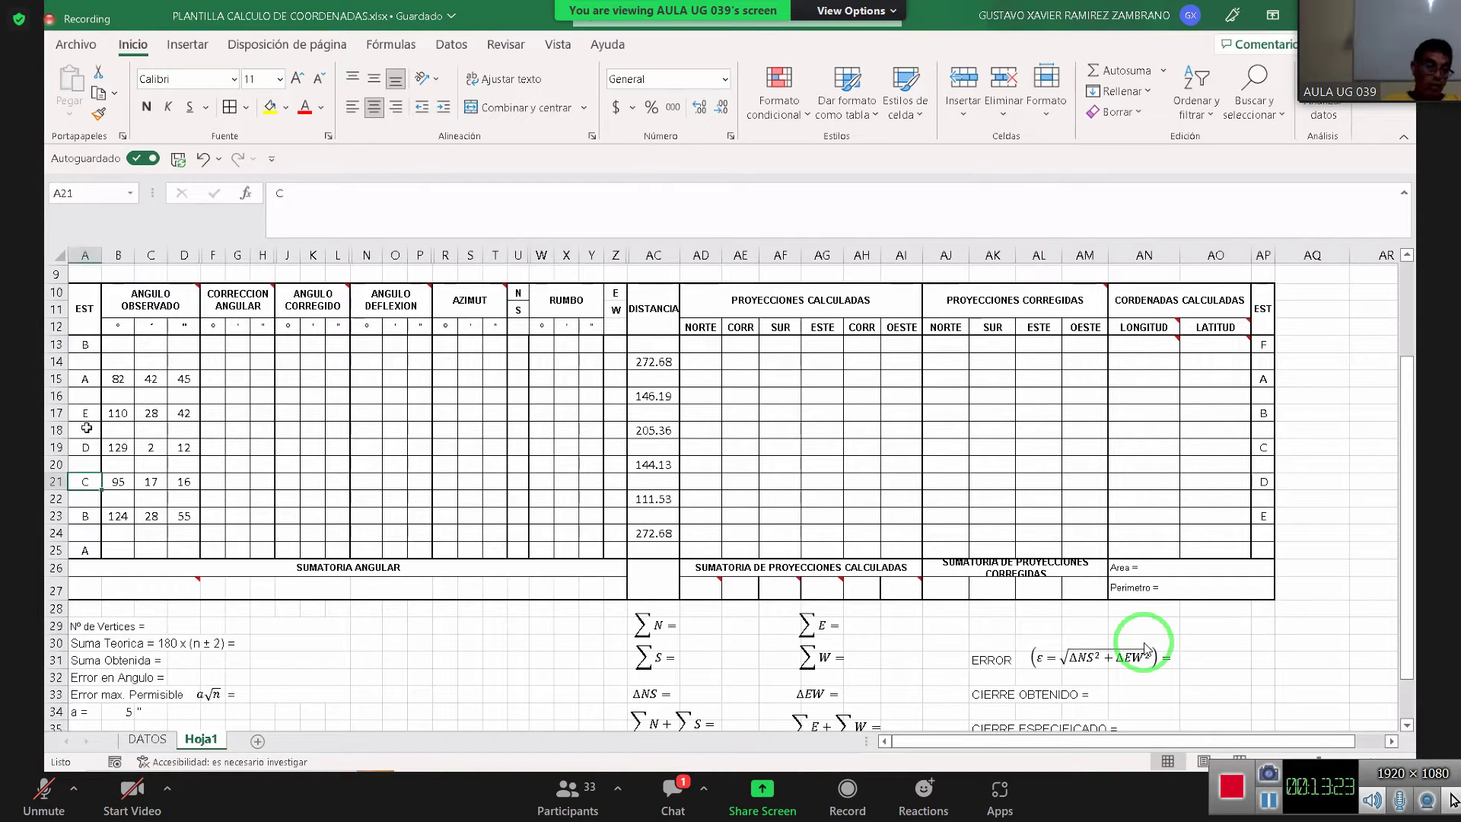
{"action": "left_click", "coordinate": [89, 379]}
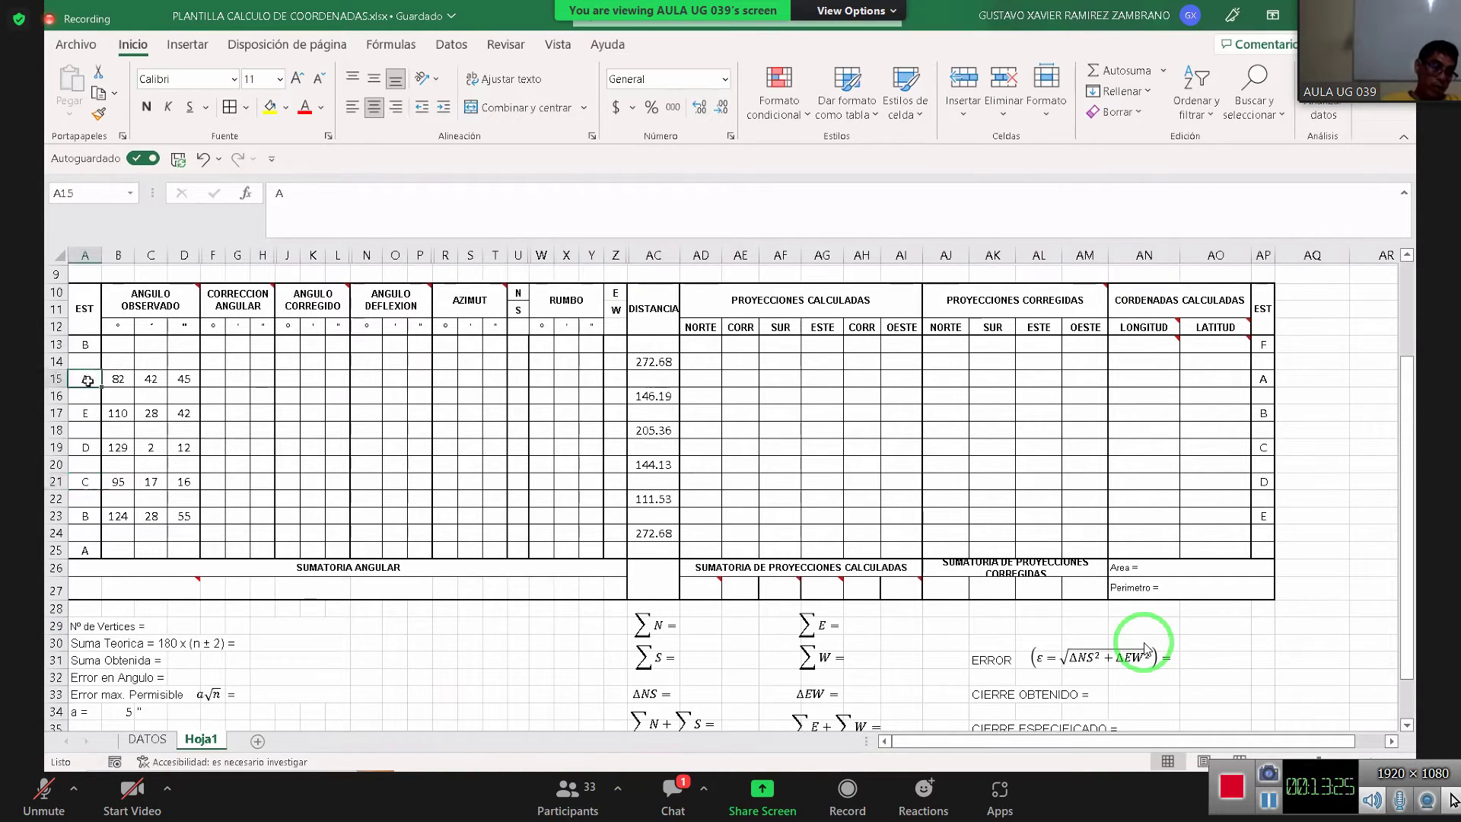
{"action": "left_click", "coordinate": [89, 515]}
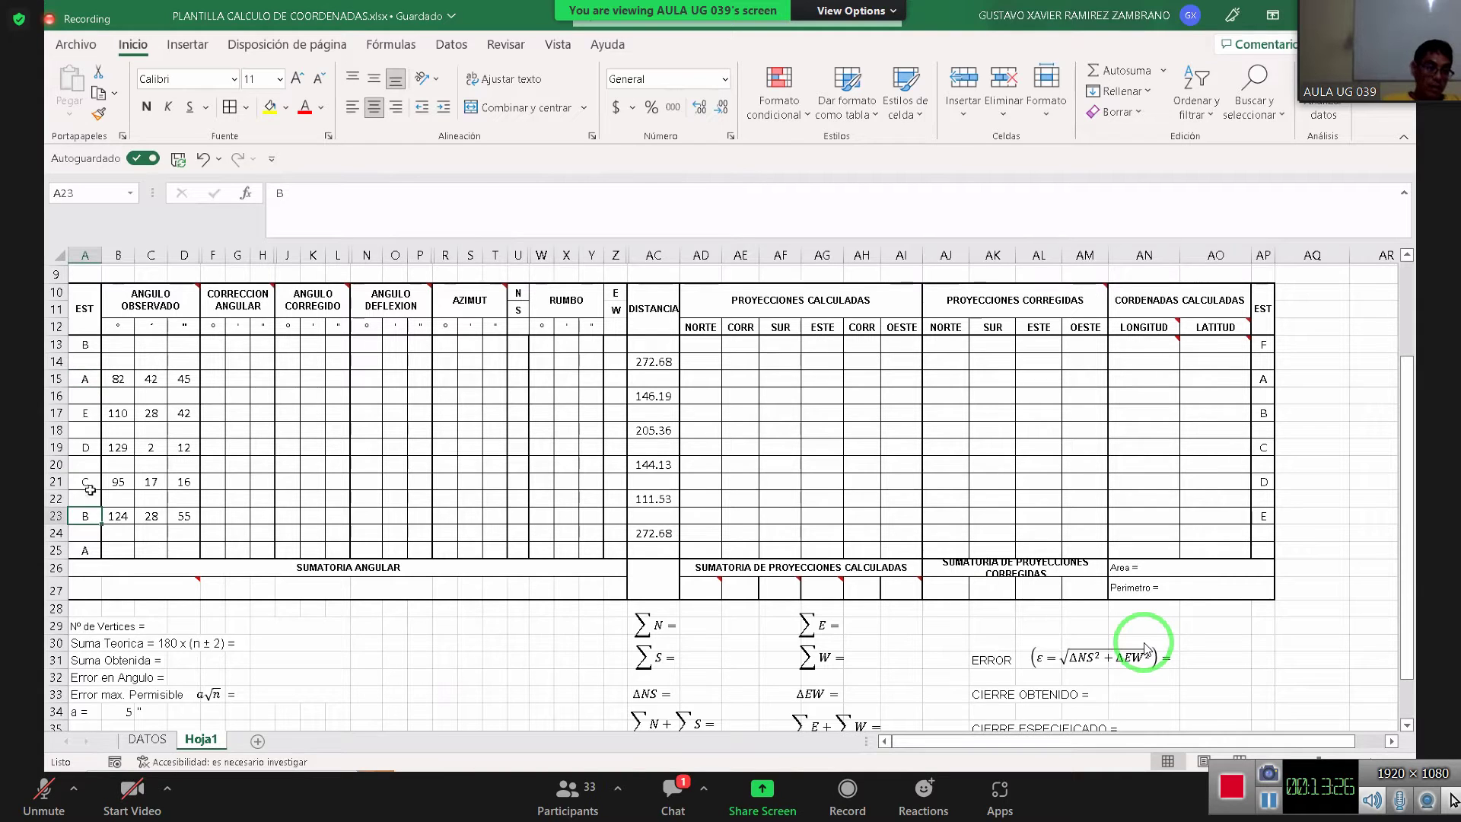
{"action": "left_click", "coordinate": [93, 412]}
{"action": "left_click", "coordinate": [85, 548]}
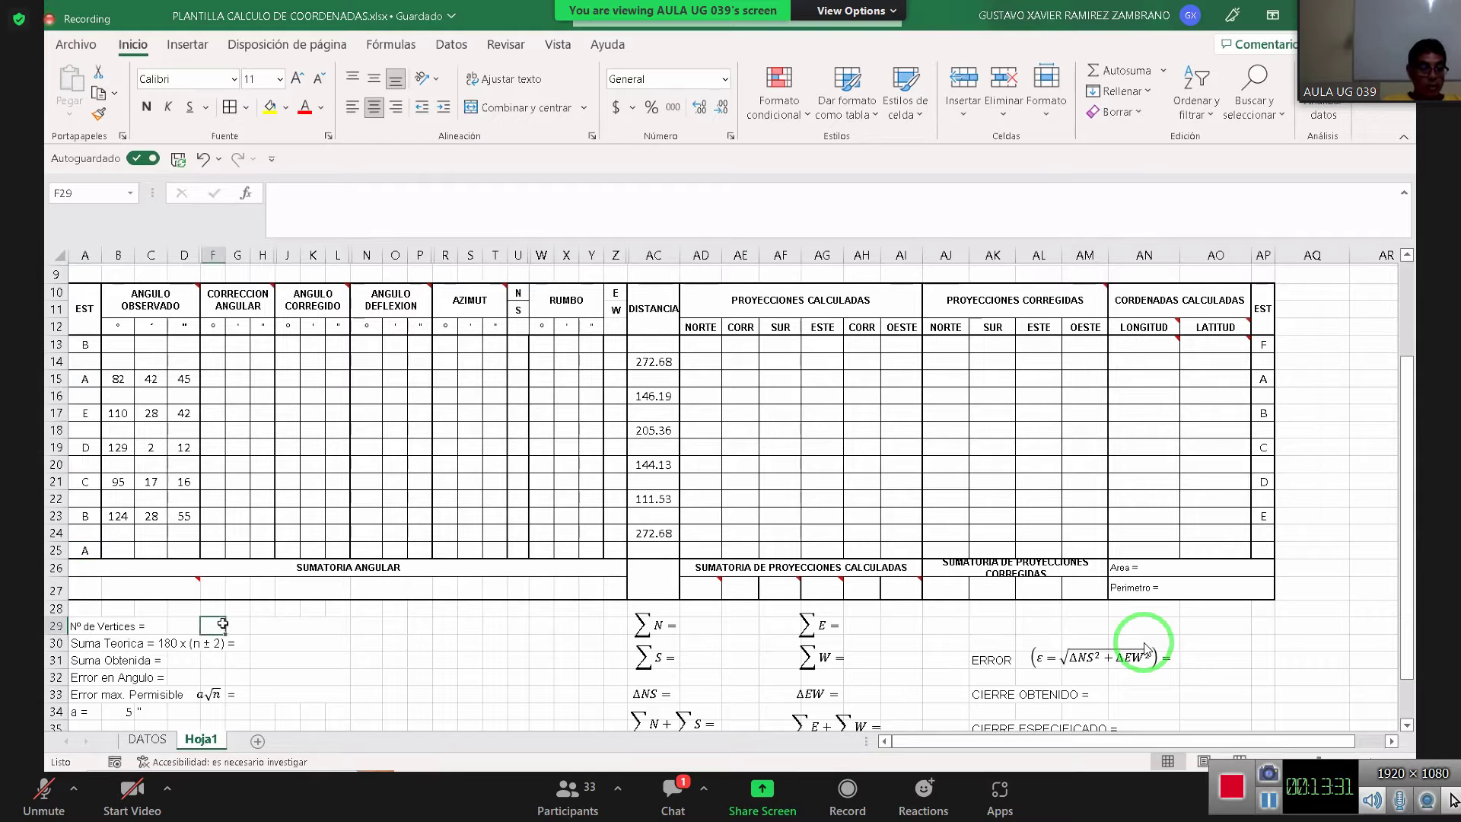
Enter =CONTARA(A13:A21) in H29 to count the stations for Nº de Vertices
{"action": "left_click", "coordinate": [289, 622]}
{"action": "type", "text": "="}
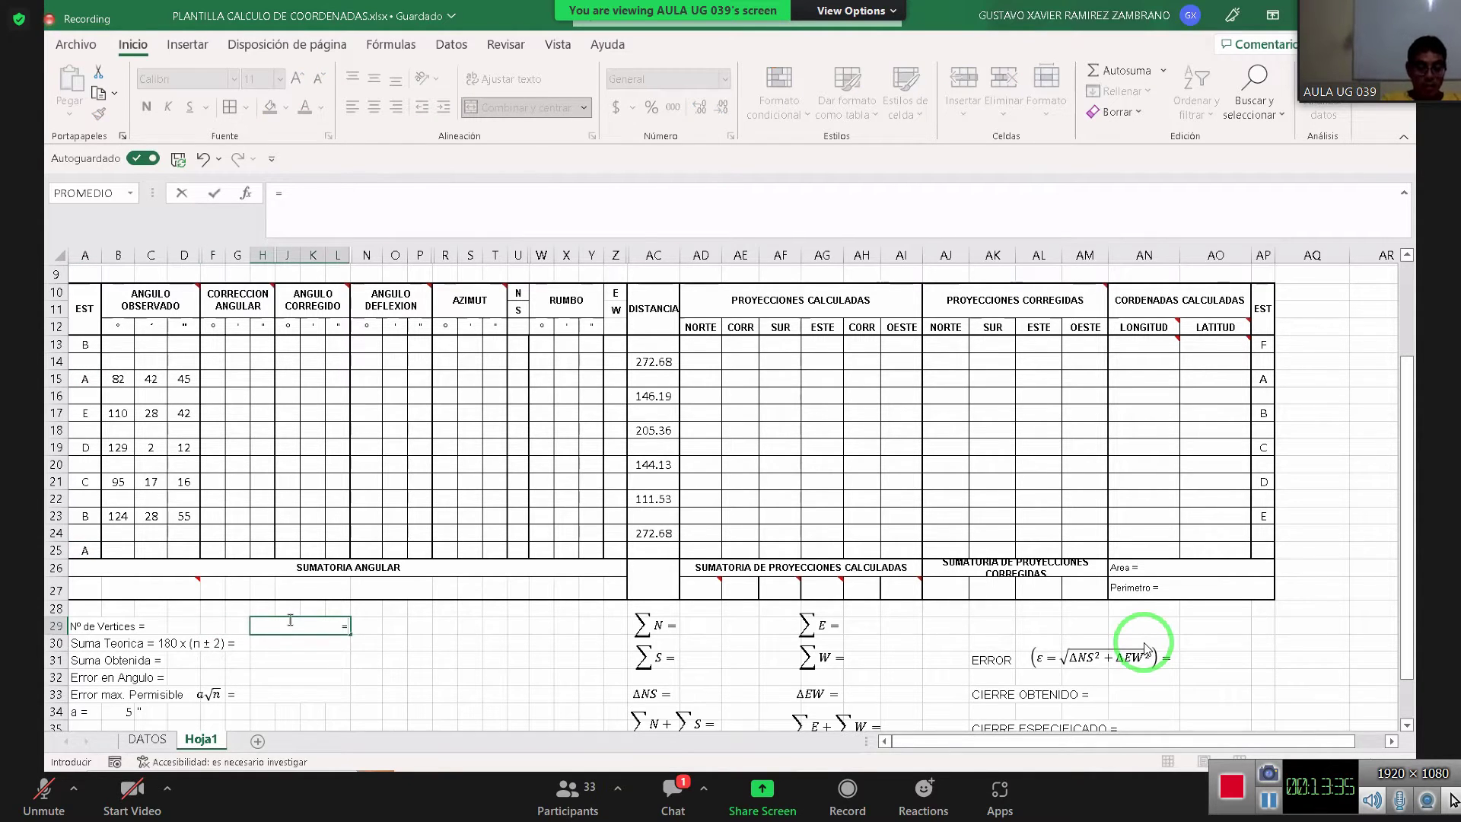
{"action": "type", "text": "CONTARA"}
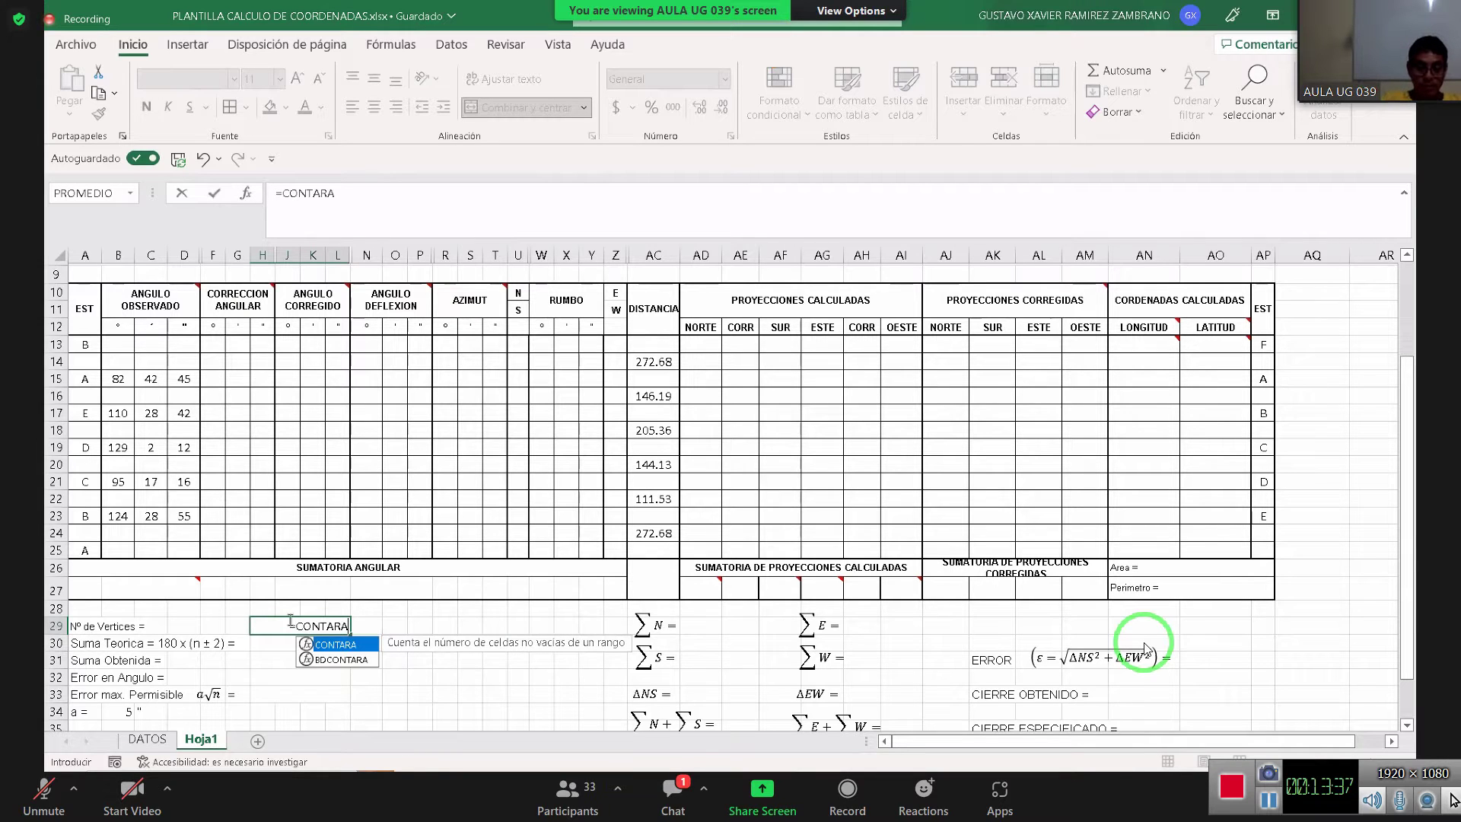
{"action": "type", "text": "("}
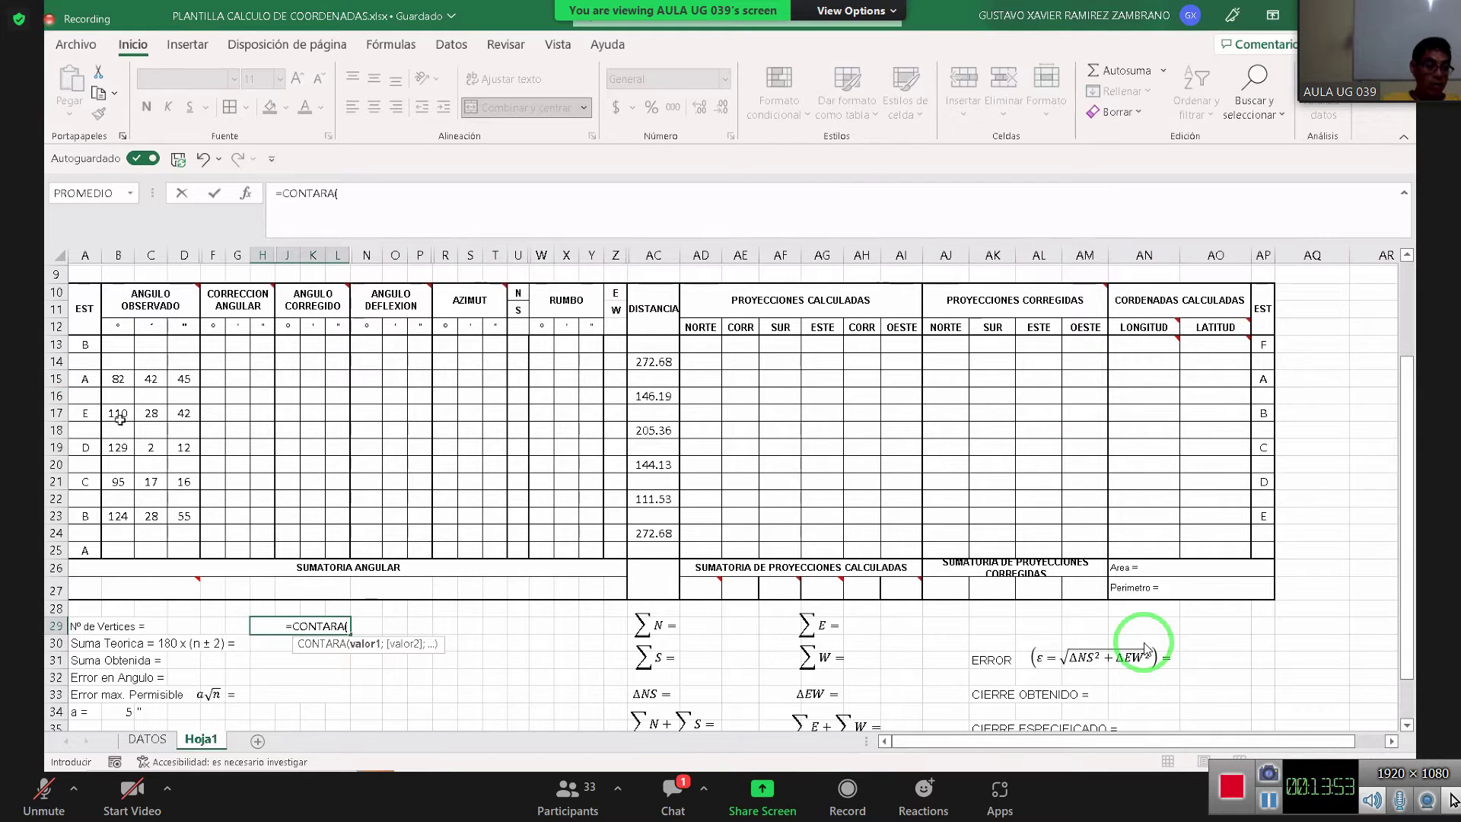
{"action": "left_click", "coordinate": [89, 347]}
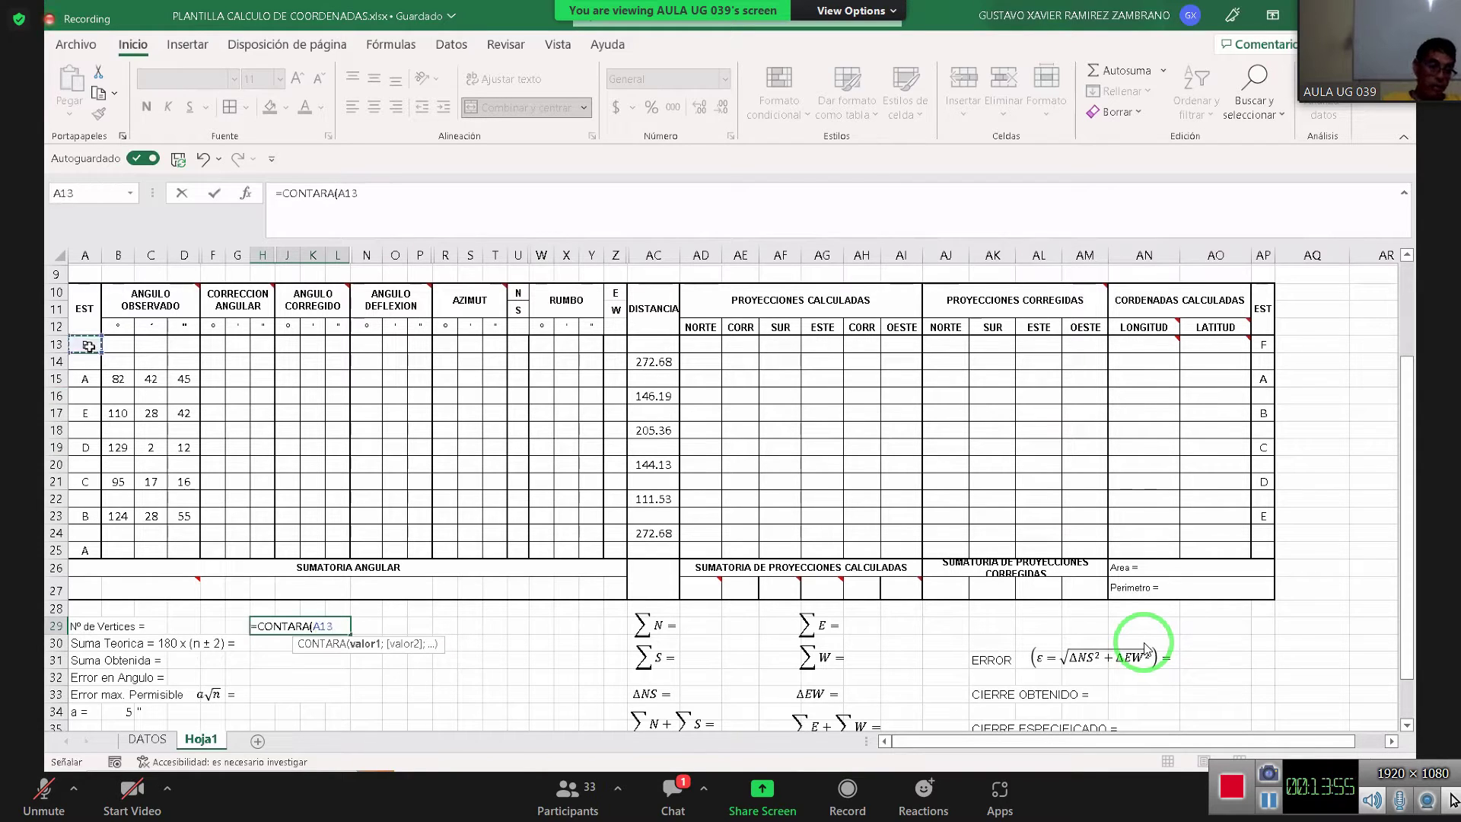
{"action": "left_click", "coordinate": [90, 481], "text": "shift"}
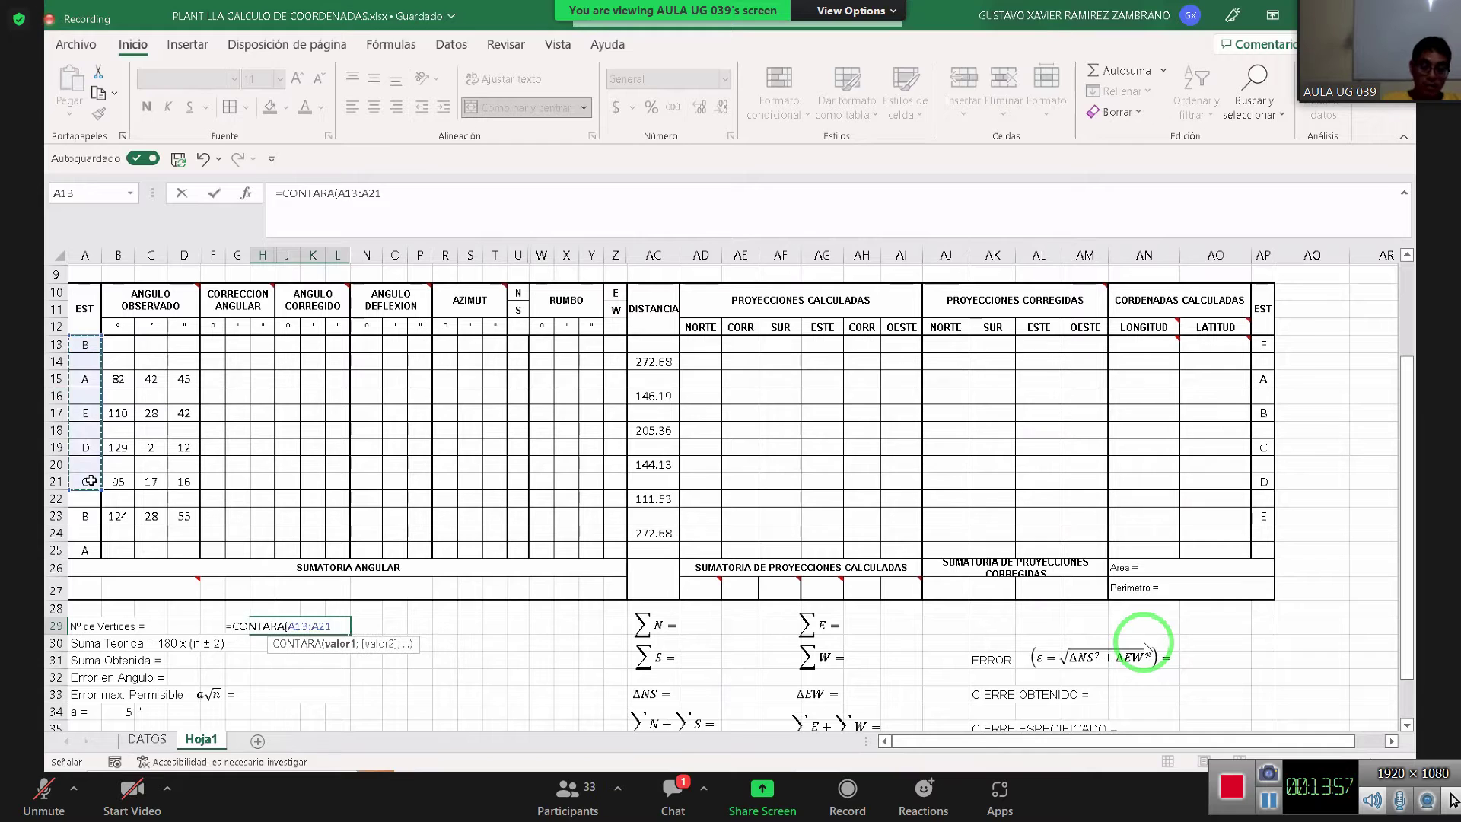
{"action": "key", "text": "Return"}
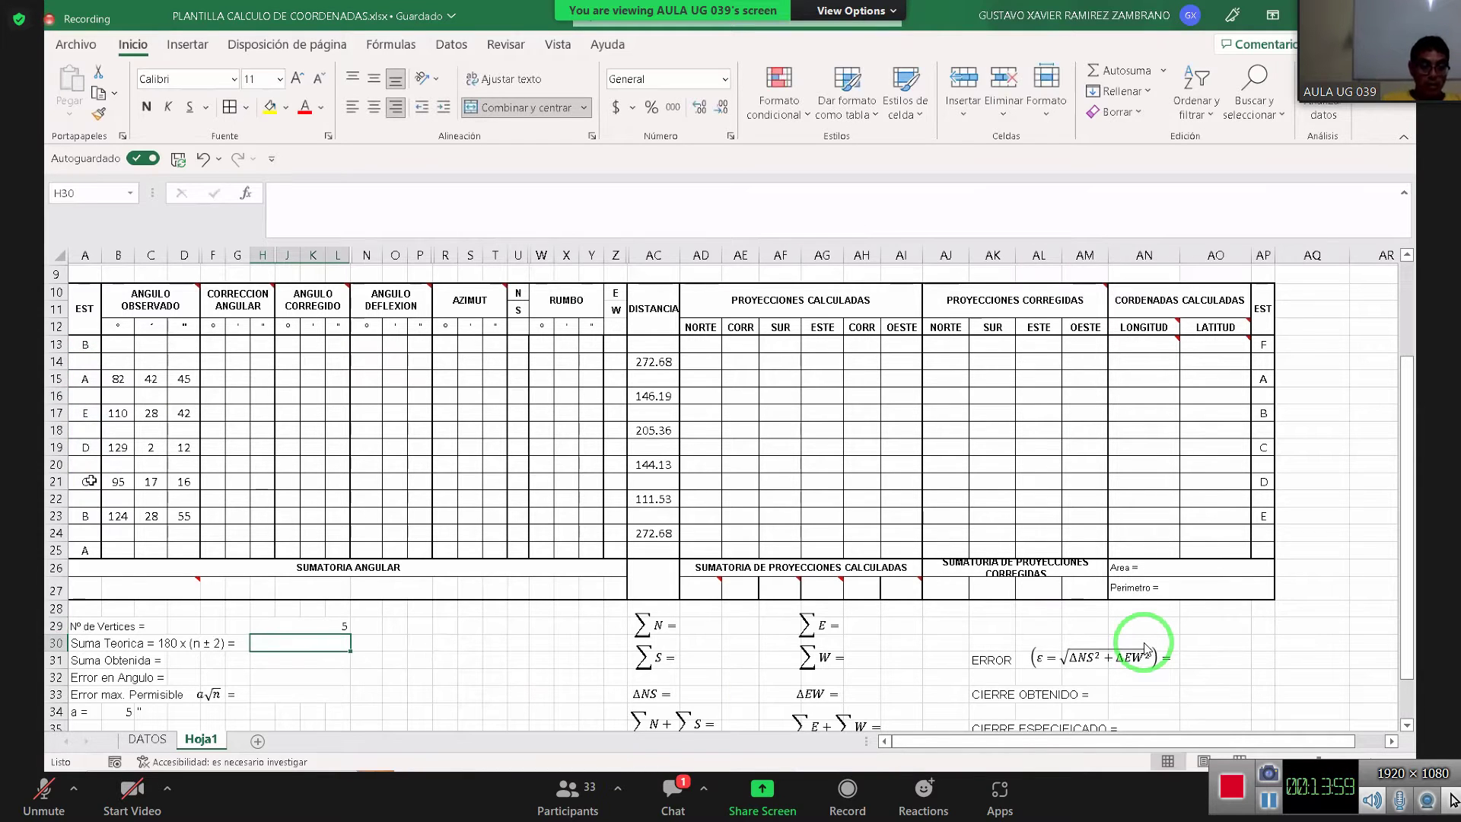
{"action": "left_click", "coordinate": [118, 380]}
{"action": "left_click", "coordinate": [118, 415]}
{"action": "left_click", "coordinate": [118, 449]}
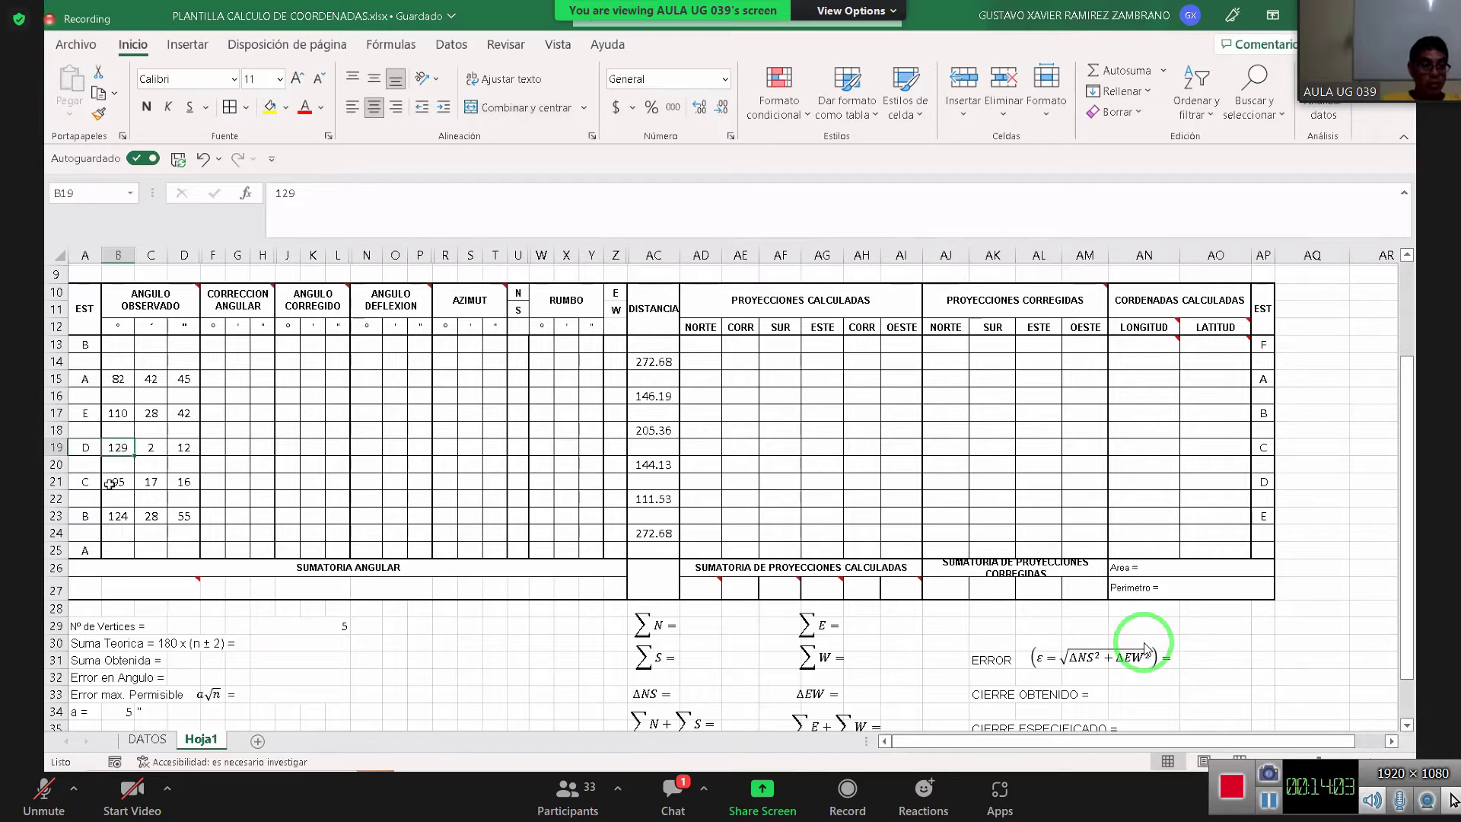
{"action": "left_click", "coordinate": [301, 625]}
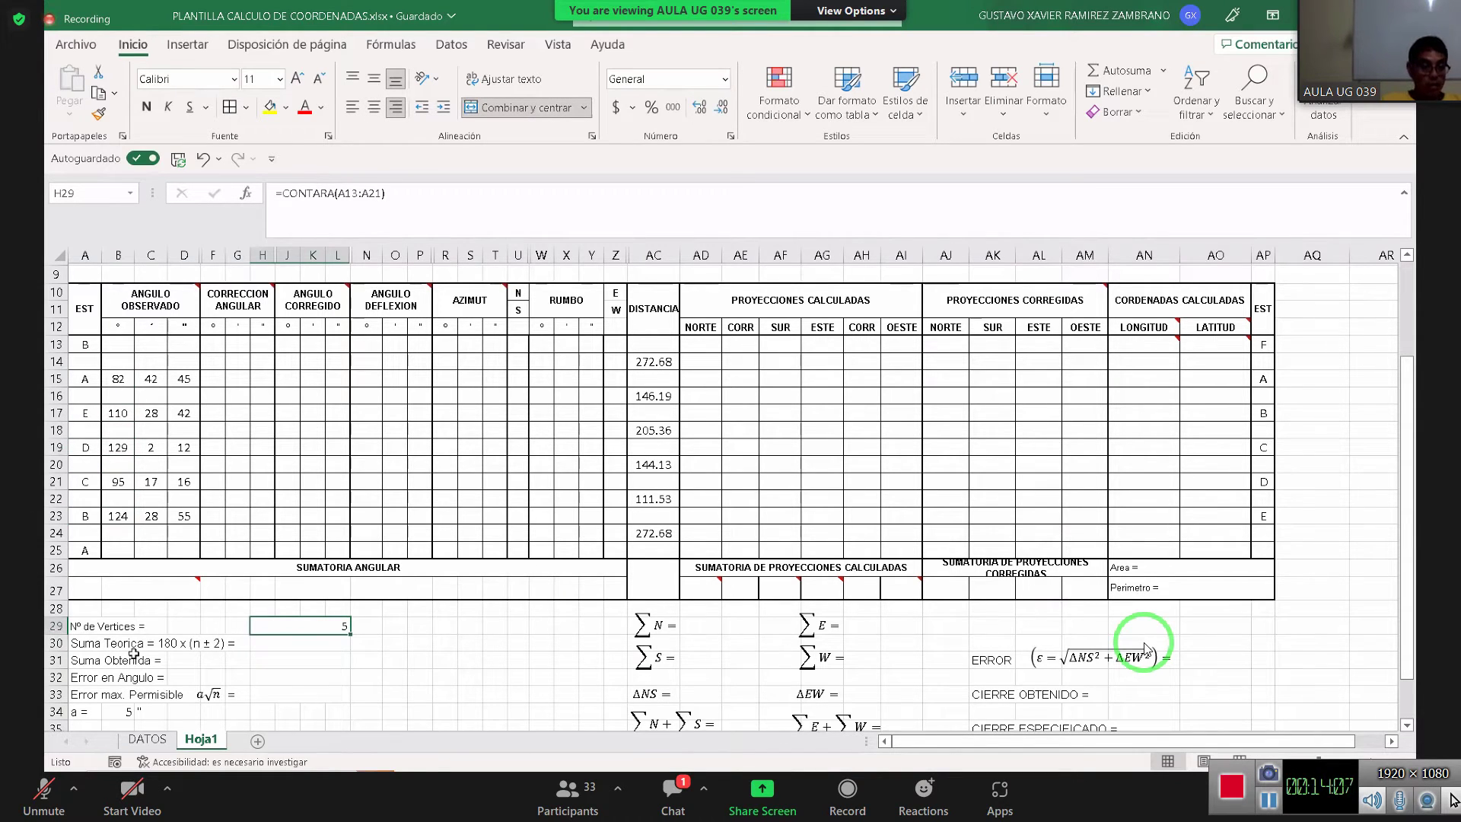
{"action": "left_click", "coordinate": [345, 643]}
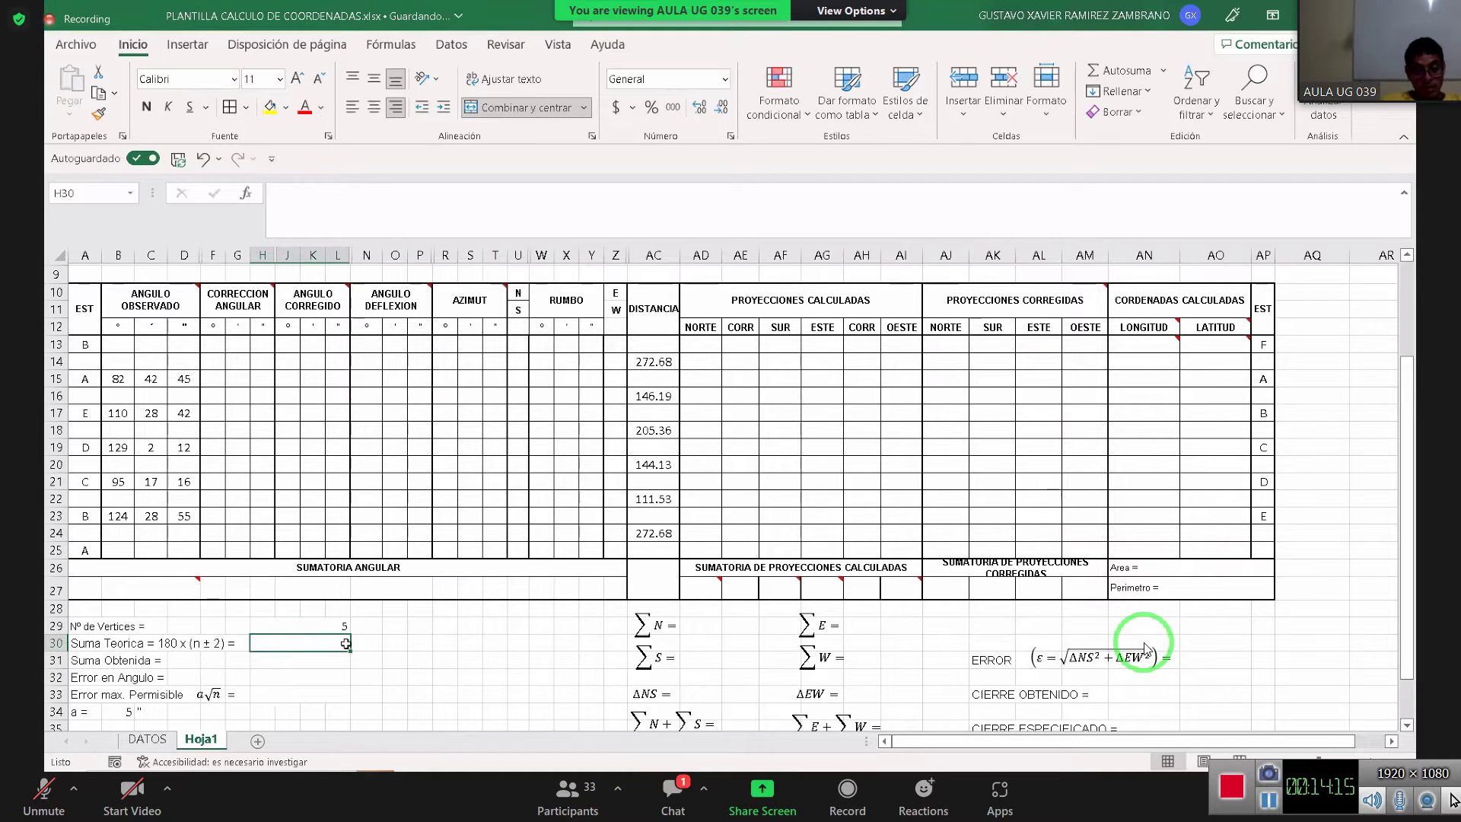
Fill in TIPO DE ANGULOS in AN8 of the template header with ANGULOS INTERNOS
{"action": "scroll", "coordinate": [327, 620], "scroll_direction": "up", "scroll_amount": 3}
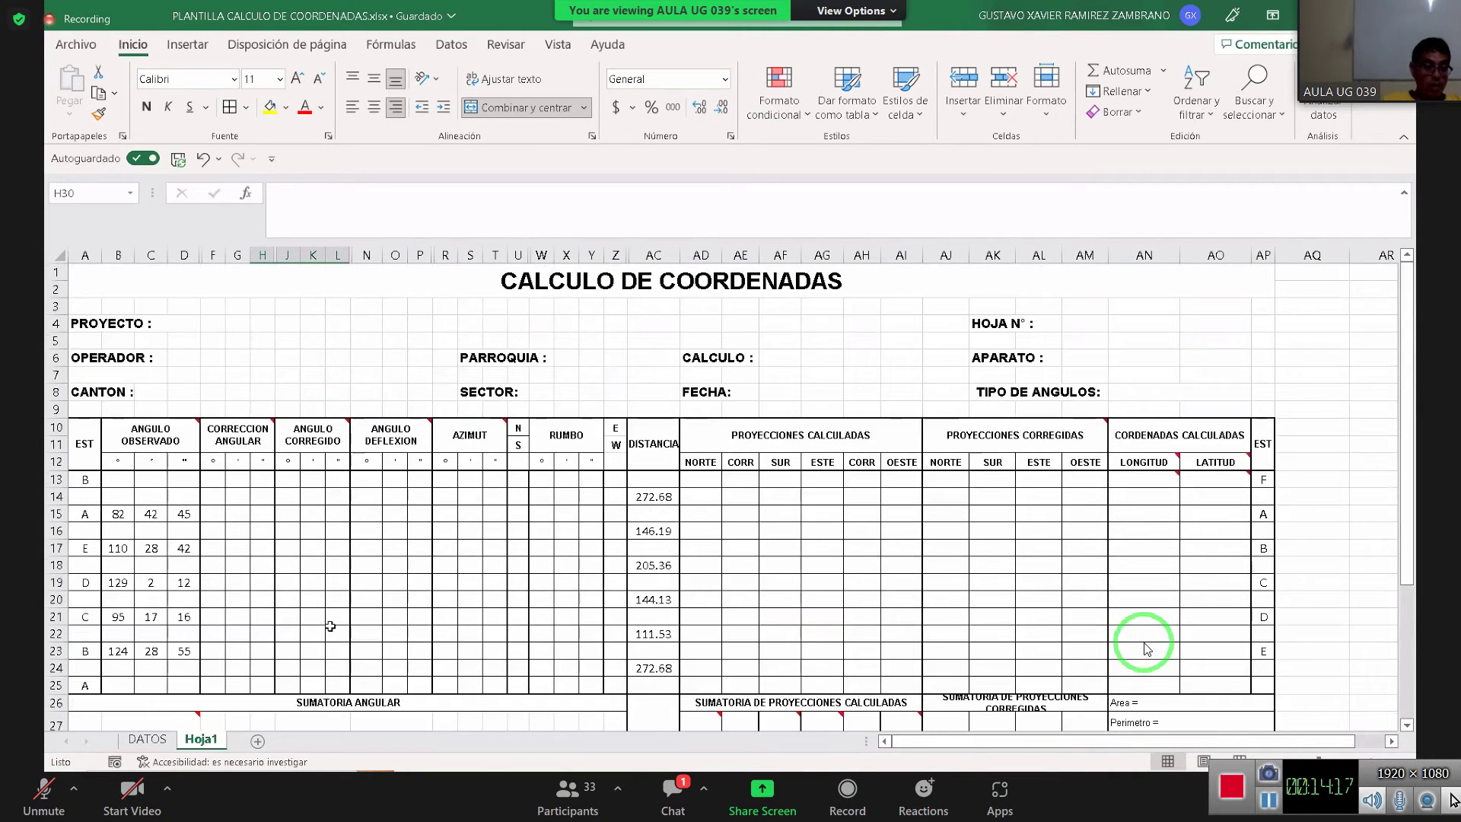
{"action": "scroll", "coordinate": [311, 578], "scroll_direction": "down", "scroll_amount": 2}
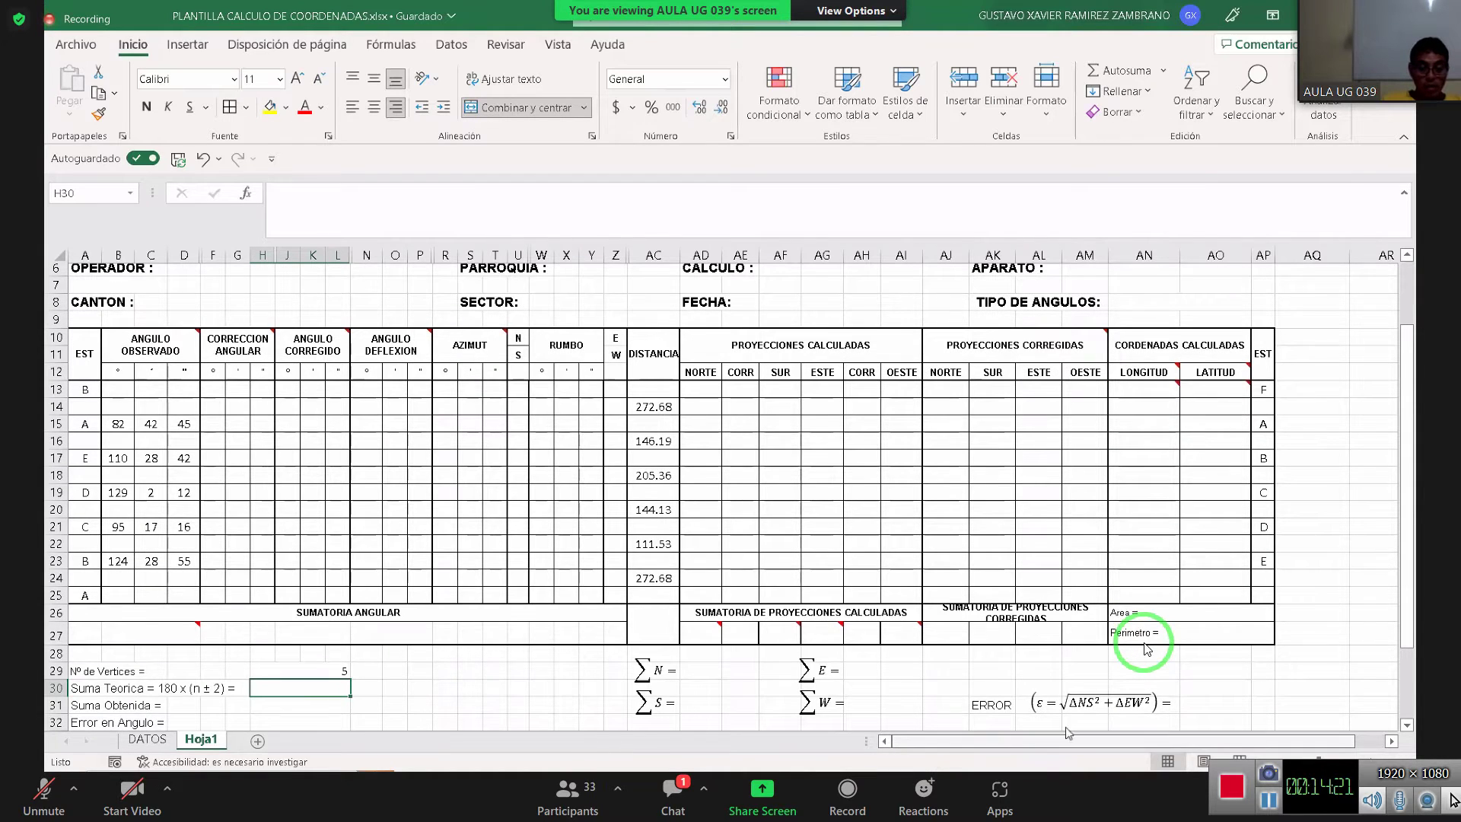
{"action": "scroll", "coordinate": [1081, 532], "scroll_direction": "right", "scroll_amount": 2}
{"action": "left_click", "coordinate": [1063, 304]}
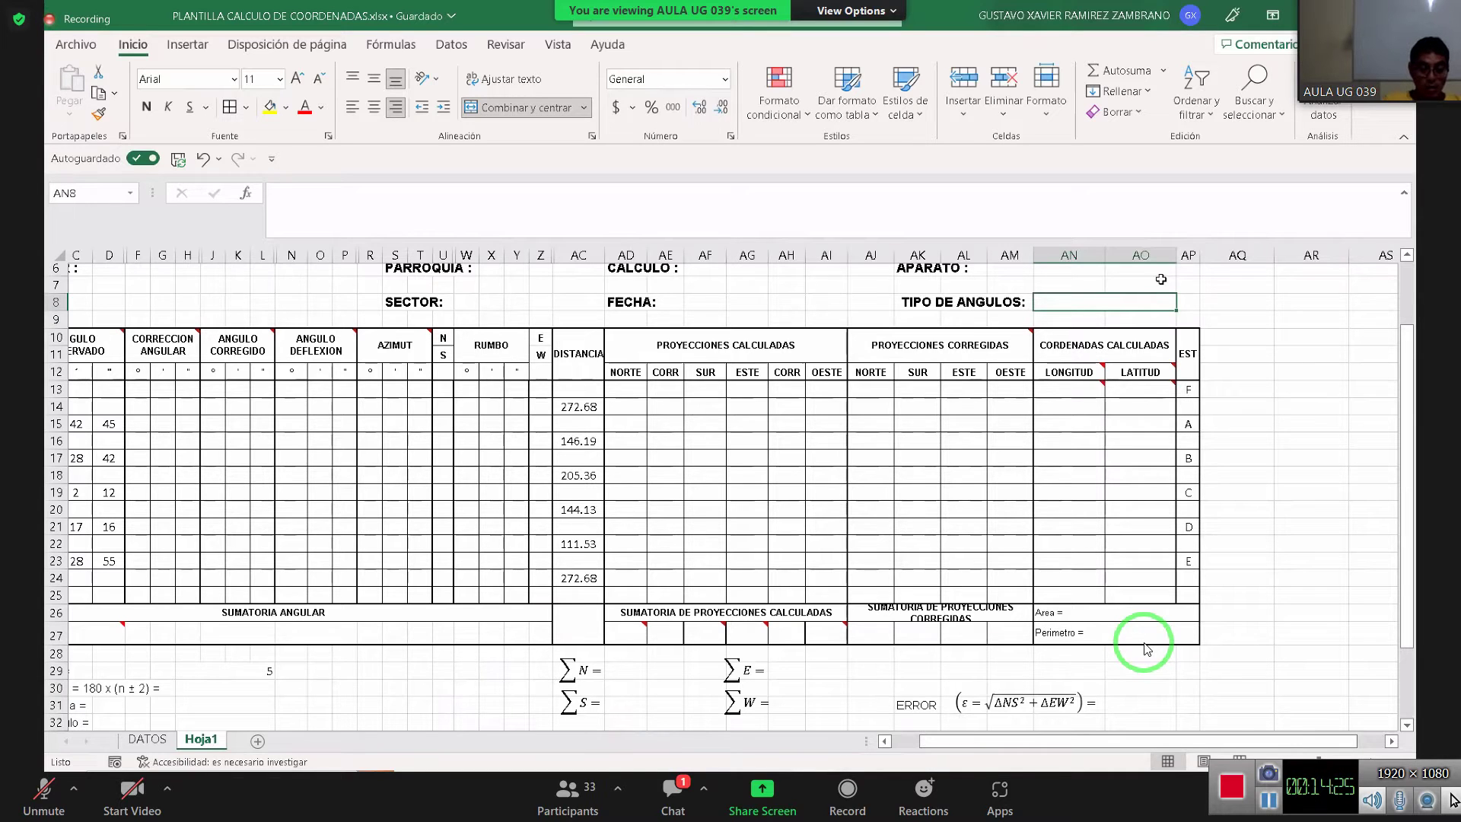
{"action": "type", "text": "ANGULOS INTERNOS"}
{"action": "key", "text": "Return"}
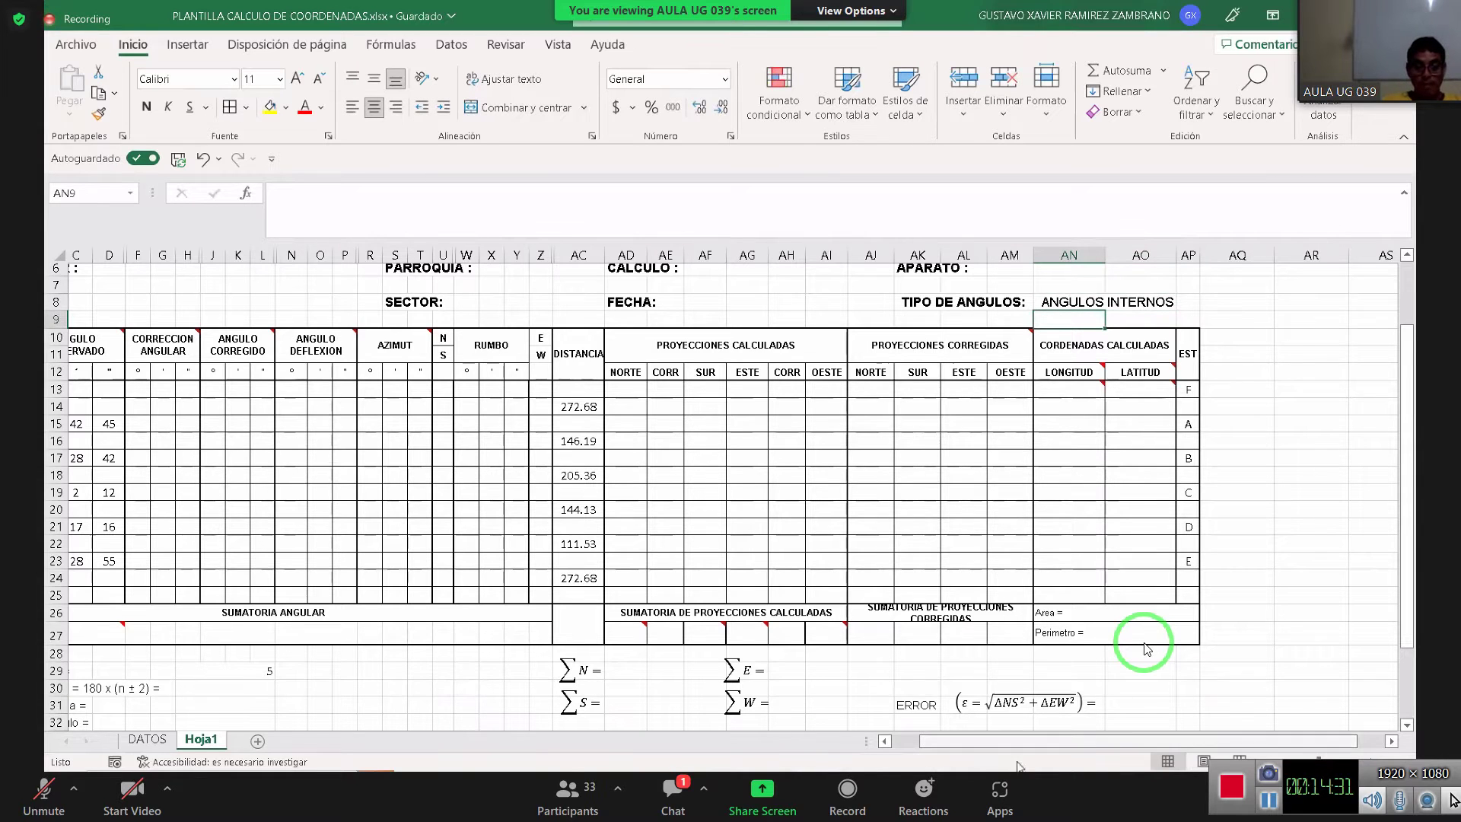
Enter =180*(H29-2) in H30 to calculate the Suma Teorica of the interior angles
{"action": "scroll", "coordinate": [268, 607], "scroll_direction": "left", "scroll_amount": 2}
{"action": "scroll", "coordinate": [268, 607], "scroll_direction": "down", "scroll_amount": 2}
{"action": "left_click", "coordinate": [274, 603]}
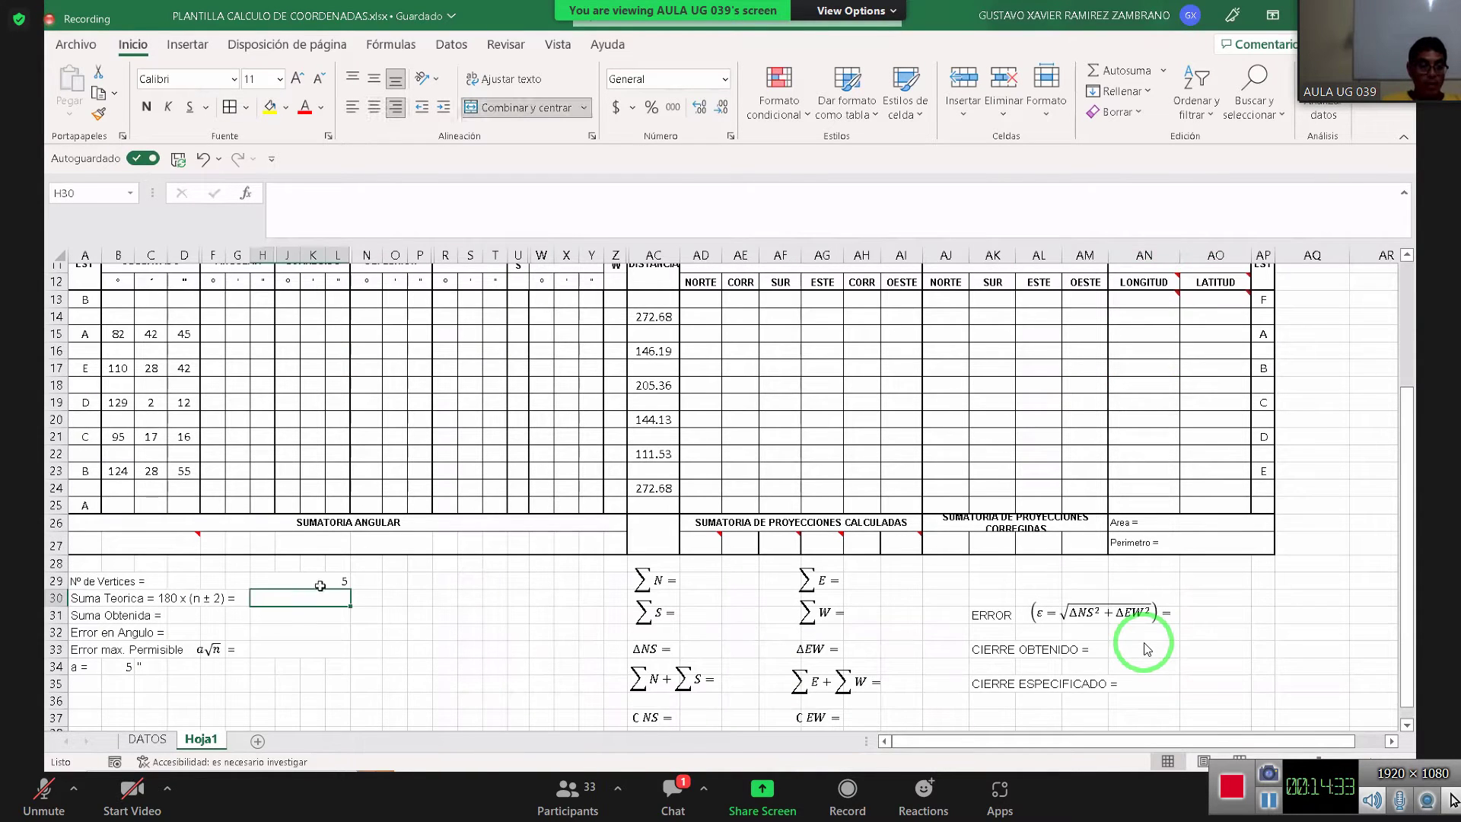
{"action": "type", "text": "=180*("}
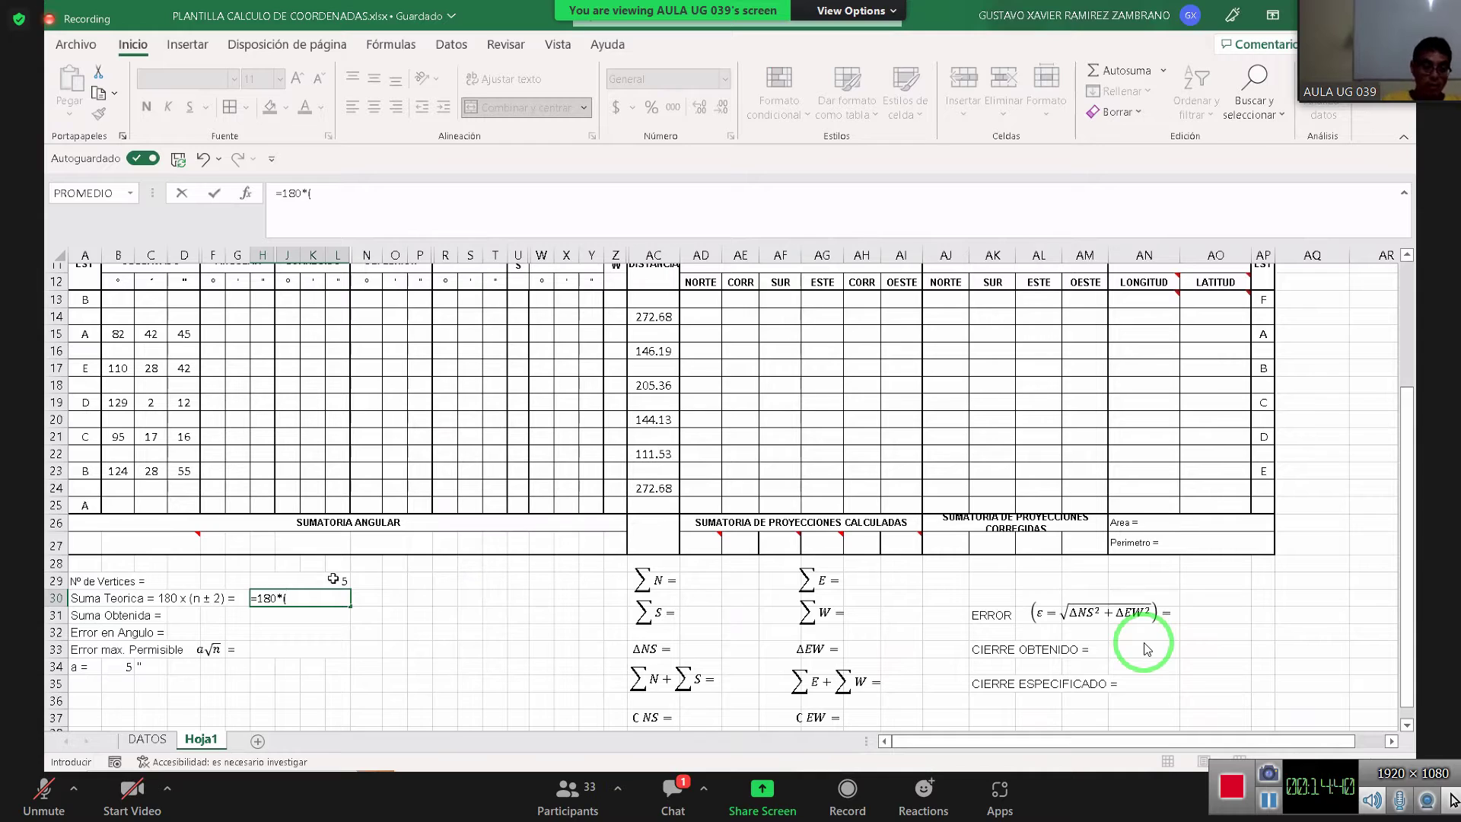
{"action": "left_click", "coordinate": [334, 579]}
{"action": "type", "text": "-2"}
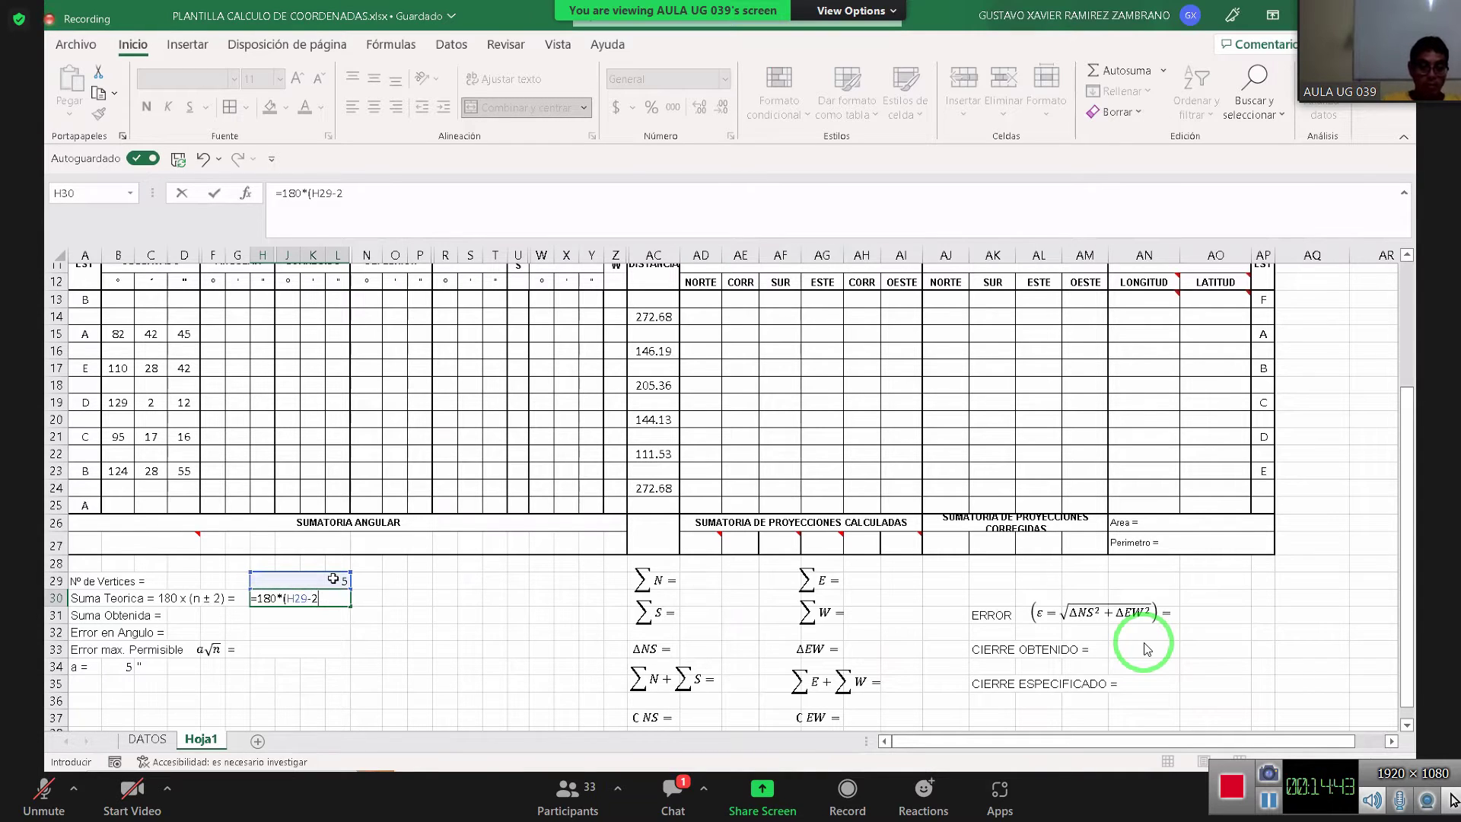
{"action": "type", "text": ")"}
{"action": "key", "text": "Return"}
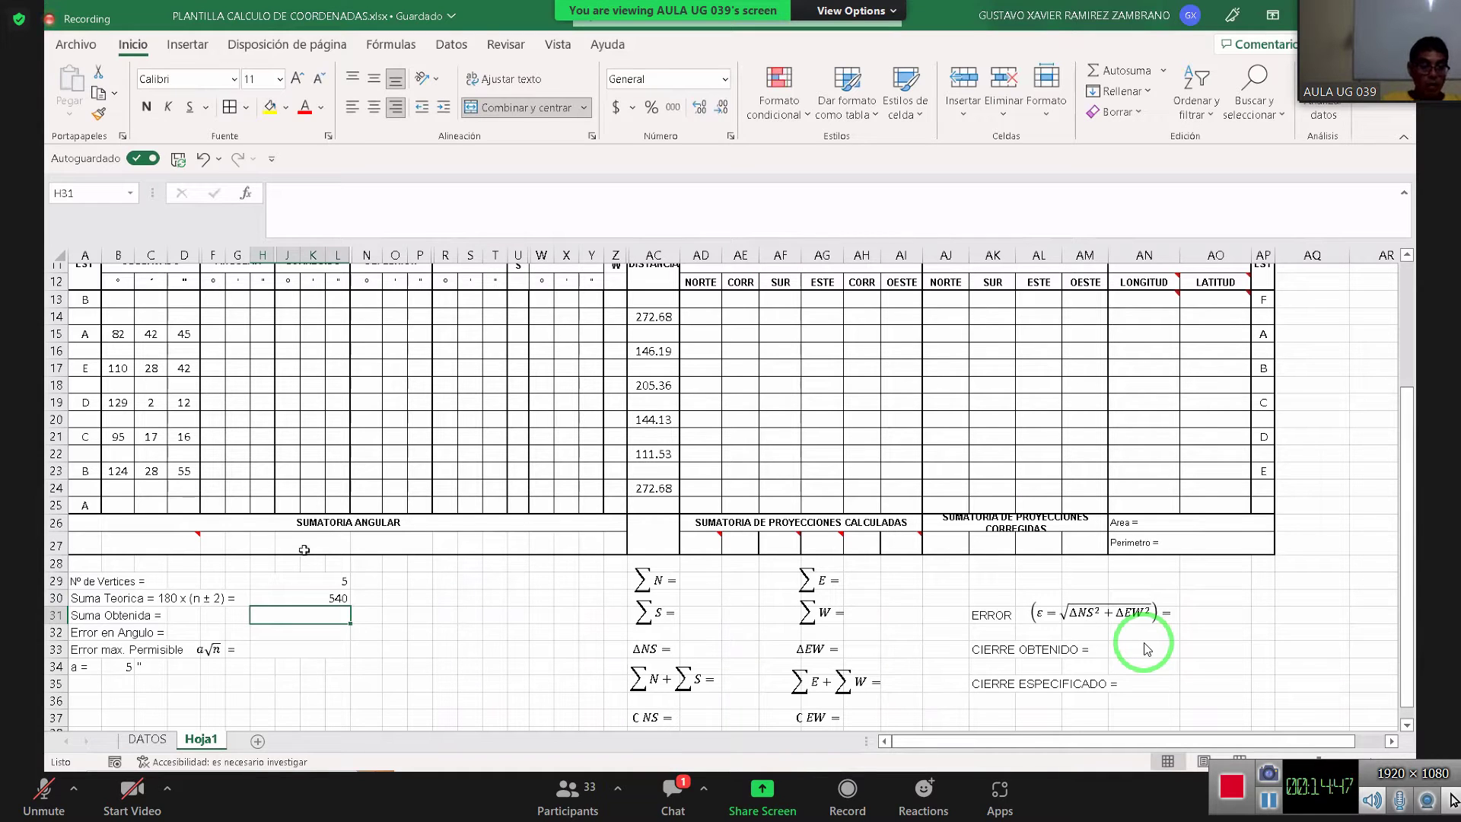
Examine the observed angles in B15:D23, the Suma Teorica in H30 and the Error max. Permisible tolerance a in B34
{"action": "scroll", "coordinate": [259, 540], "scroll_direction": "up", "scroll_amount": 1}
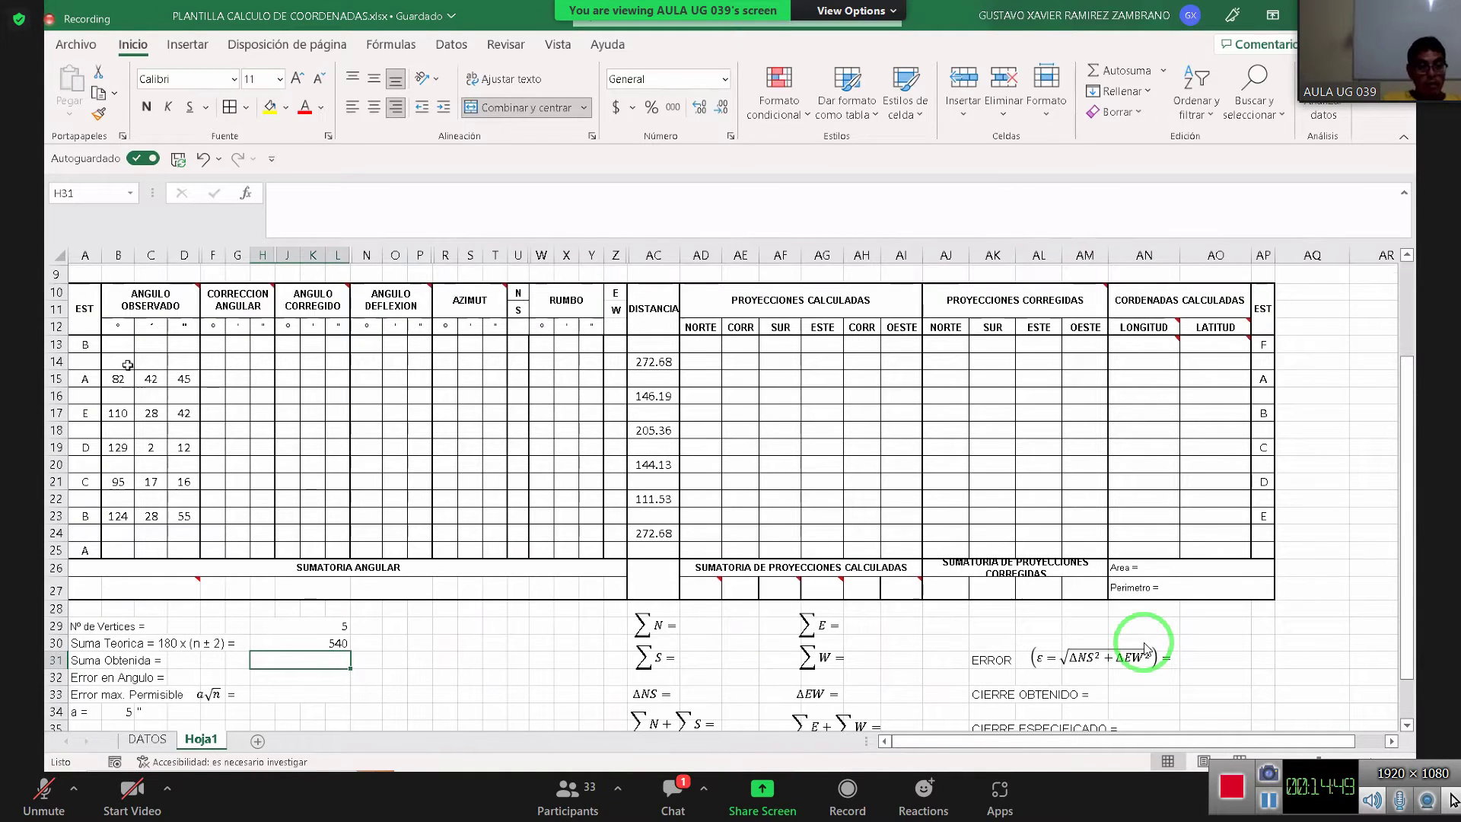
{"action": "left_click_drag", "start_coordinate": [118, 380], "coordinate": [180, 524]}
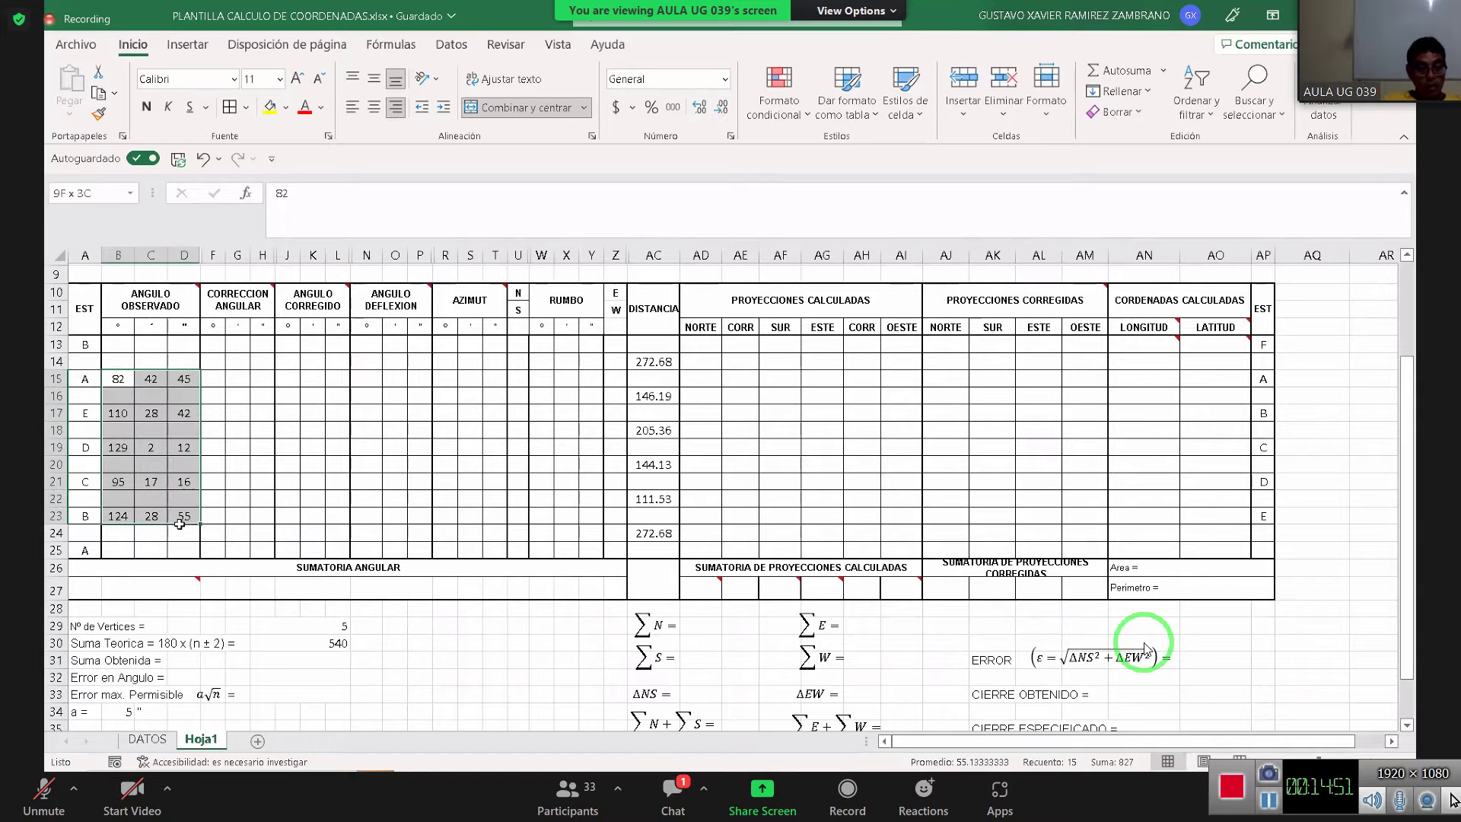
{"action": "scroll", "coordinate": [411, 677], "scroll_direction": "down", "scroll_amount": 2}
{"action": "left_click", "coordinate": [301, 554]}
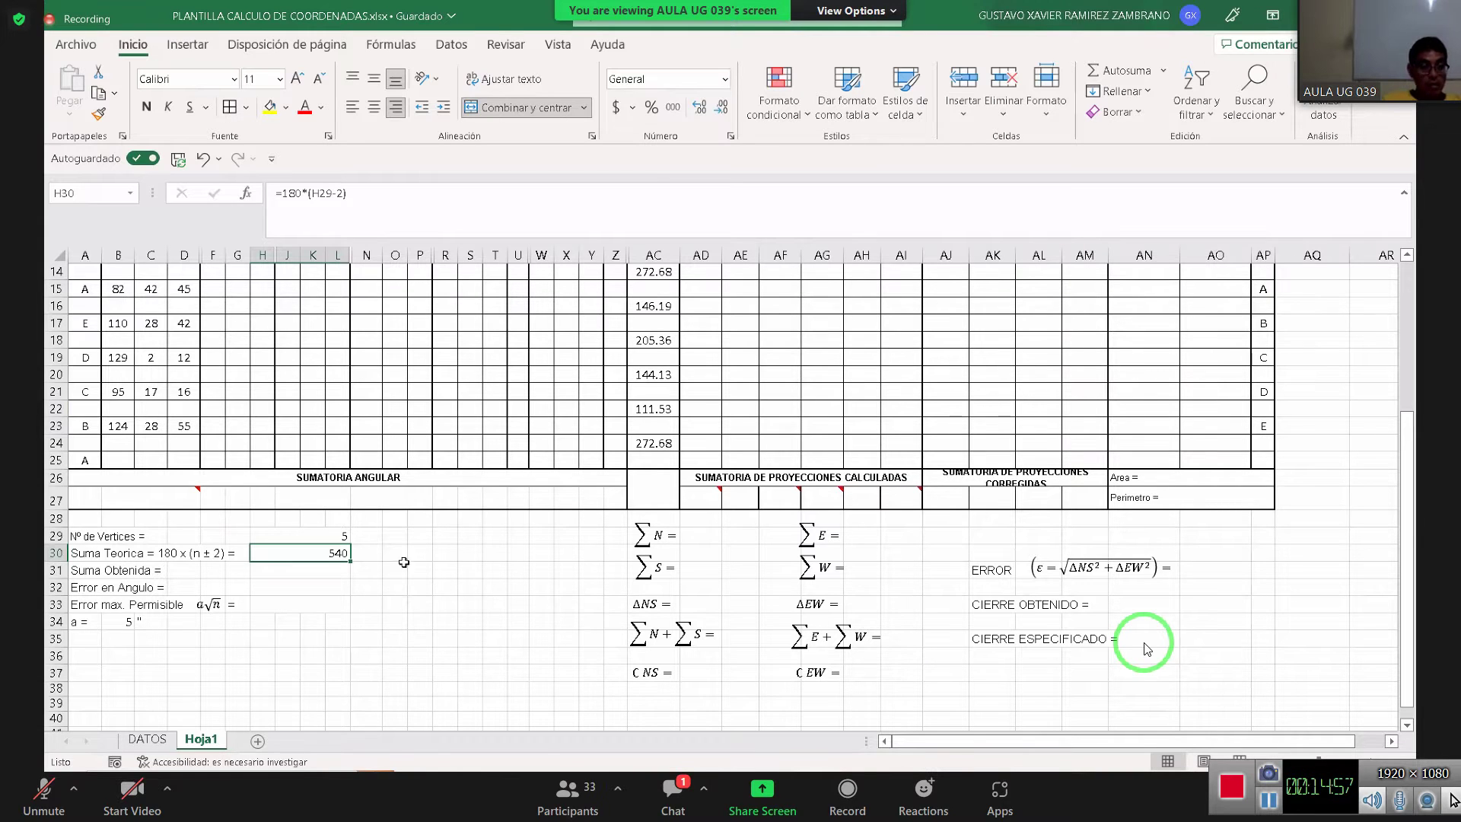
{"action": "scroll", "coordinate": [82, 374], "scroll_direction": "up", "scroll_amount": 1}
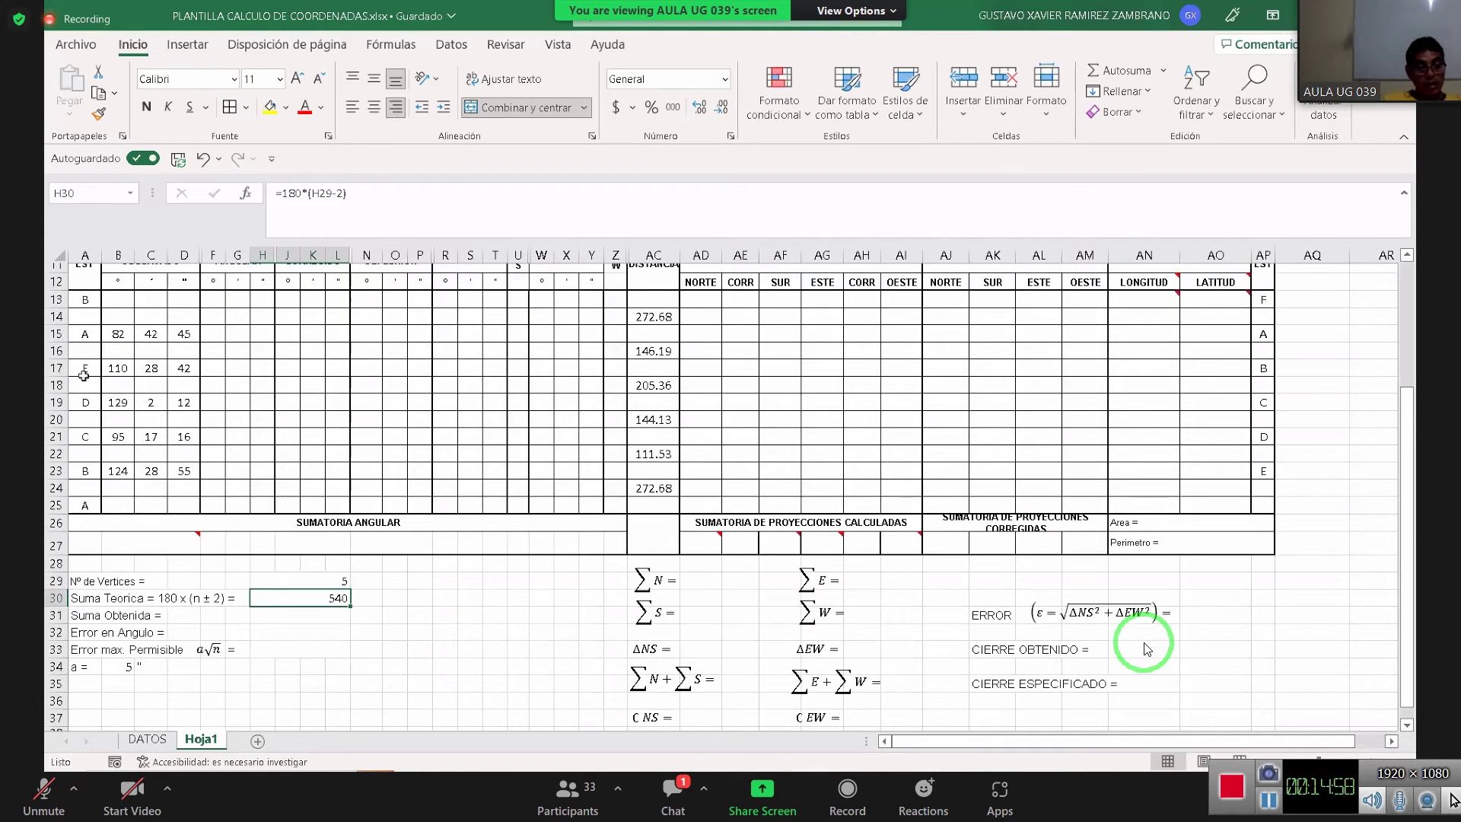
{"action": "left_click", "coordinate": [122, 334]}
{"action": "left_click_drag", "start_coordinate": [136, 370], "coordinate": [175, 474]}
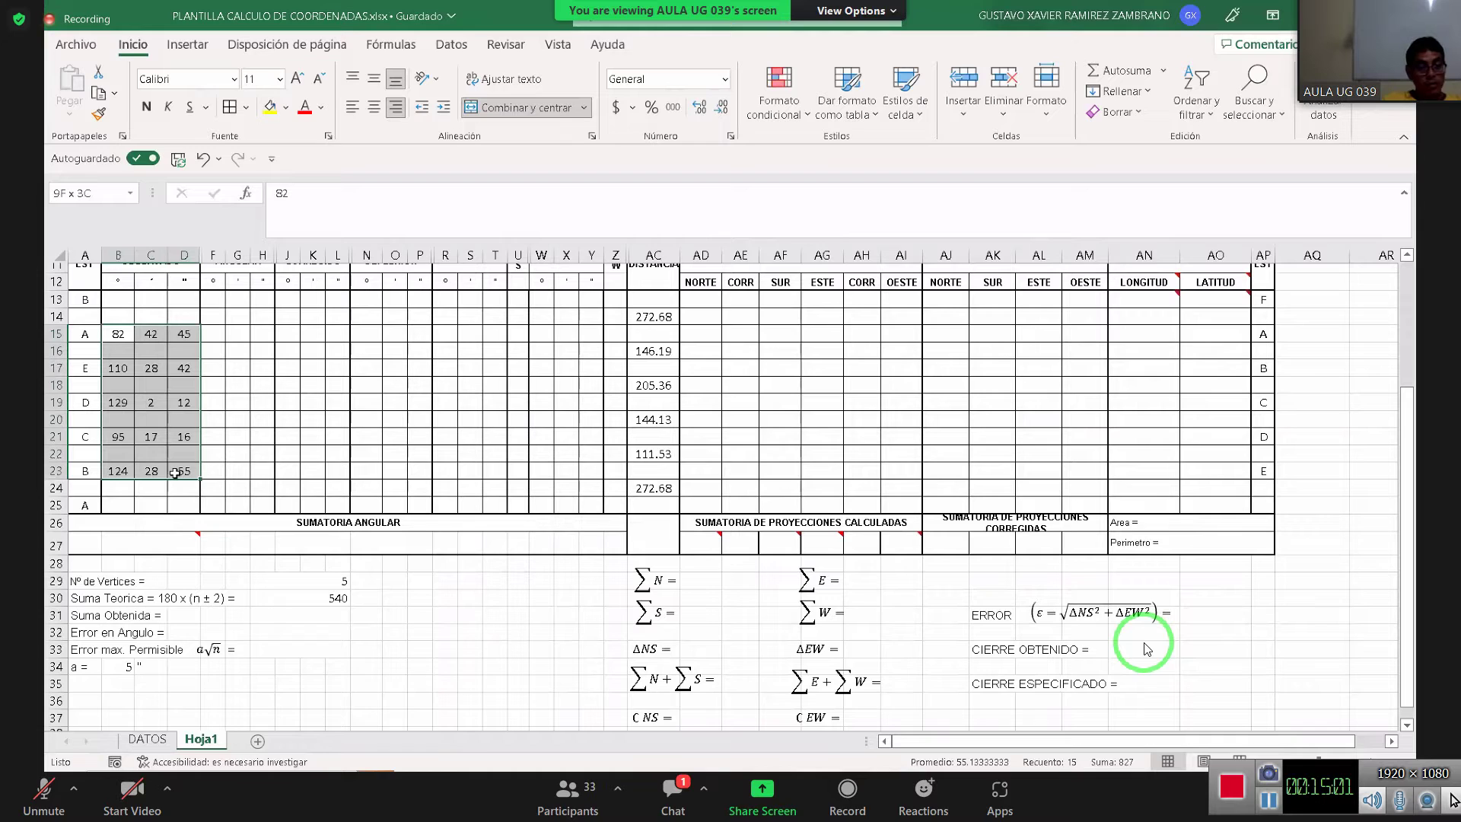
{"action": "left_click", "coordinate": [318, 601]}
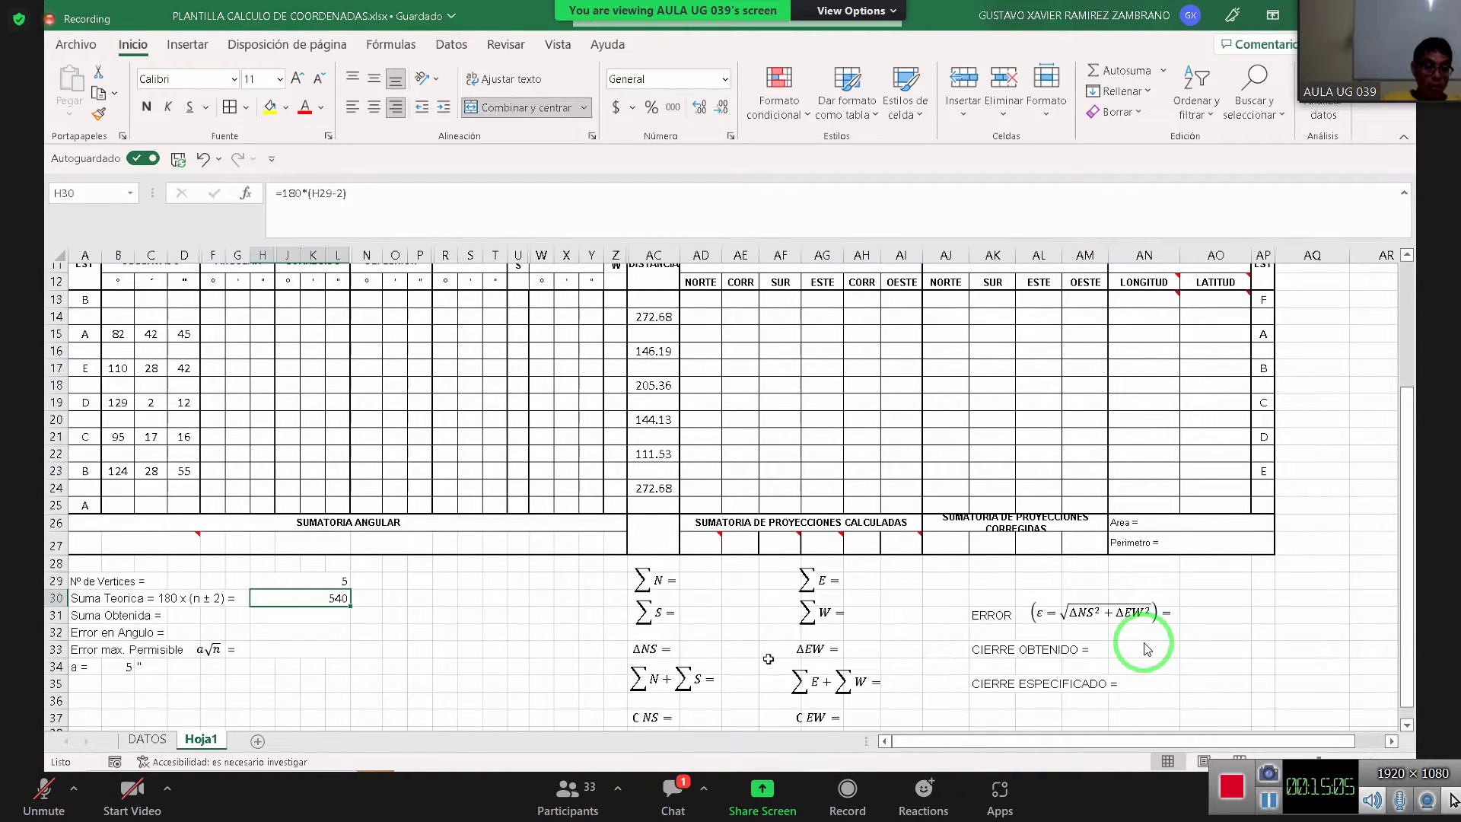
{"action": "left_click", "coordinate": [78, 664]}
{"action": "left_click", "coordinate": [102, 649]}
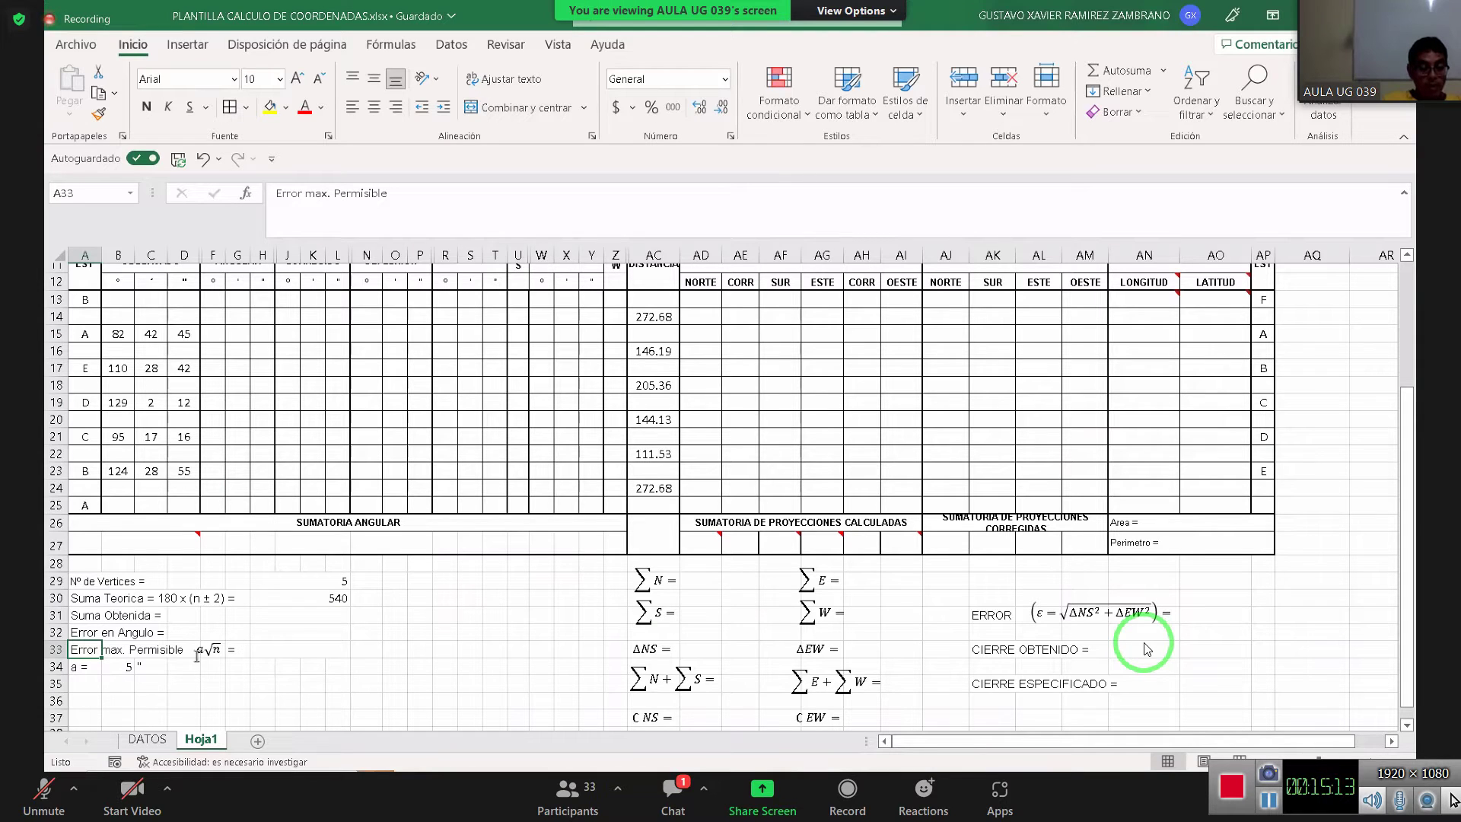
{"action": "left_click", "coordinate": [123, 667]}
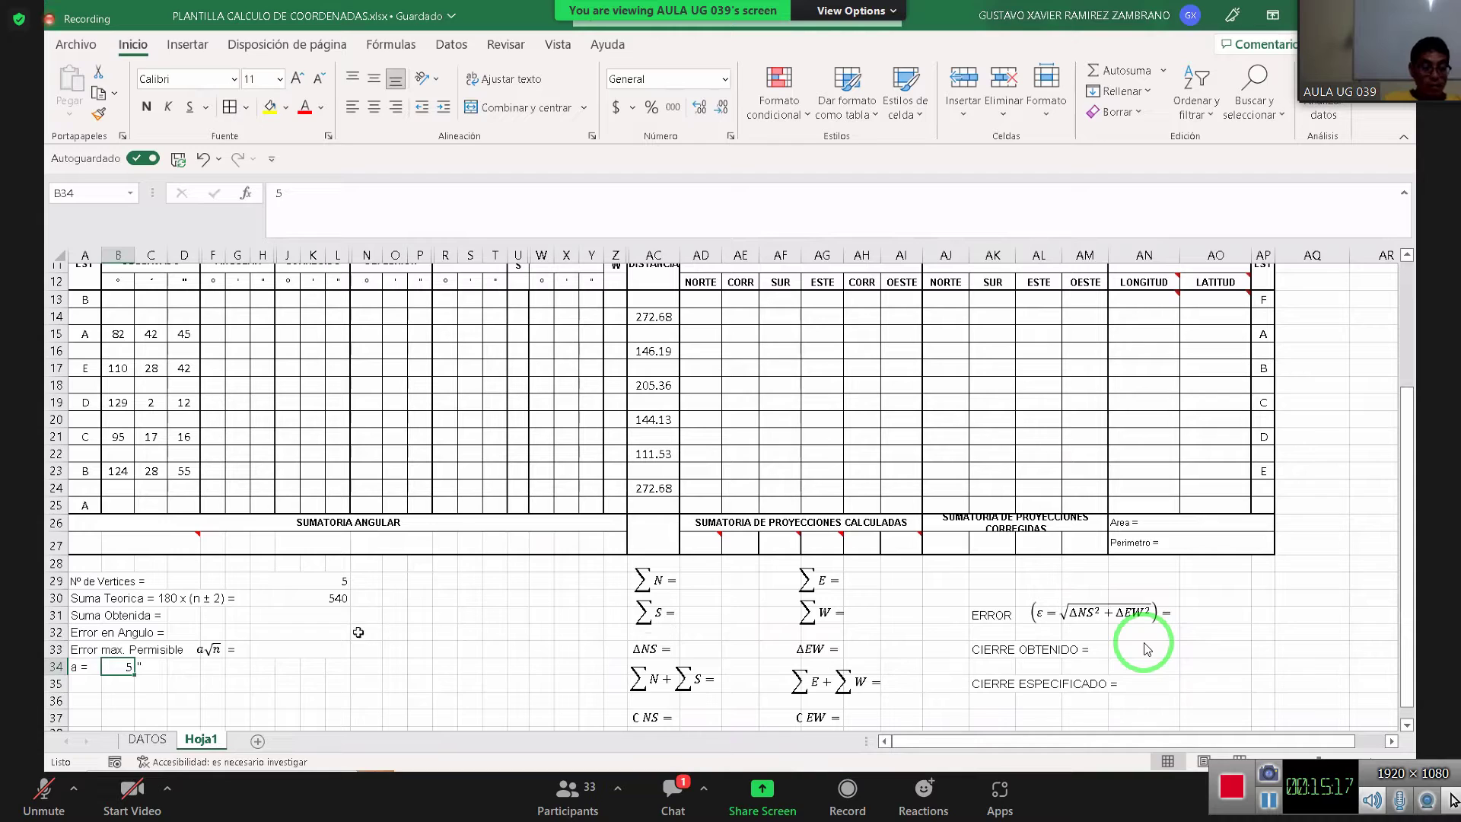
Enter =SUMA(B15:B23)+SUMA(C15:C23)/60+SUMA(D15:D23)/3600 in H31 to calculate the Suma Obtenida in decimal degrees
{"action": "left_click", "coordinate": [292, 622]}
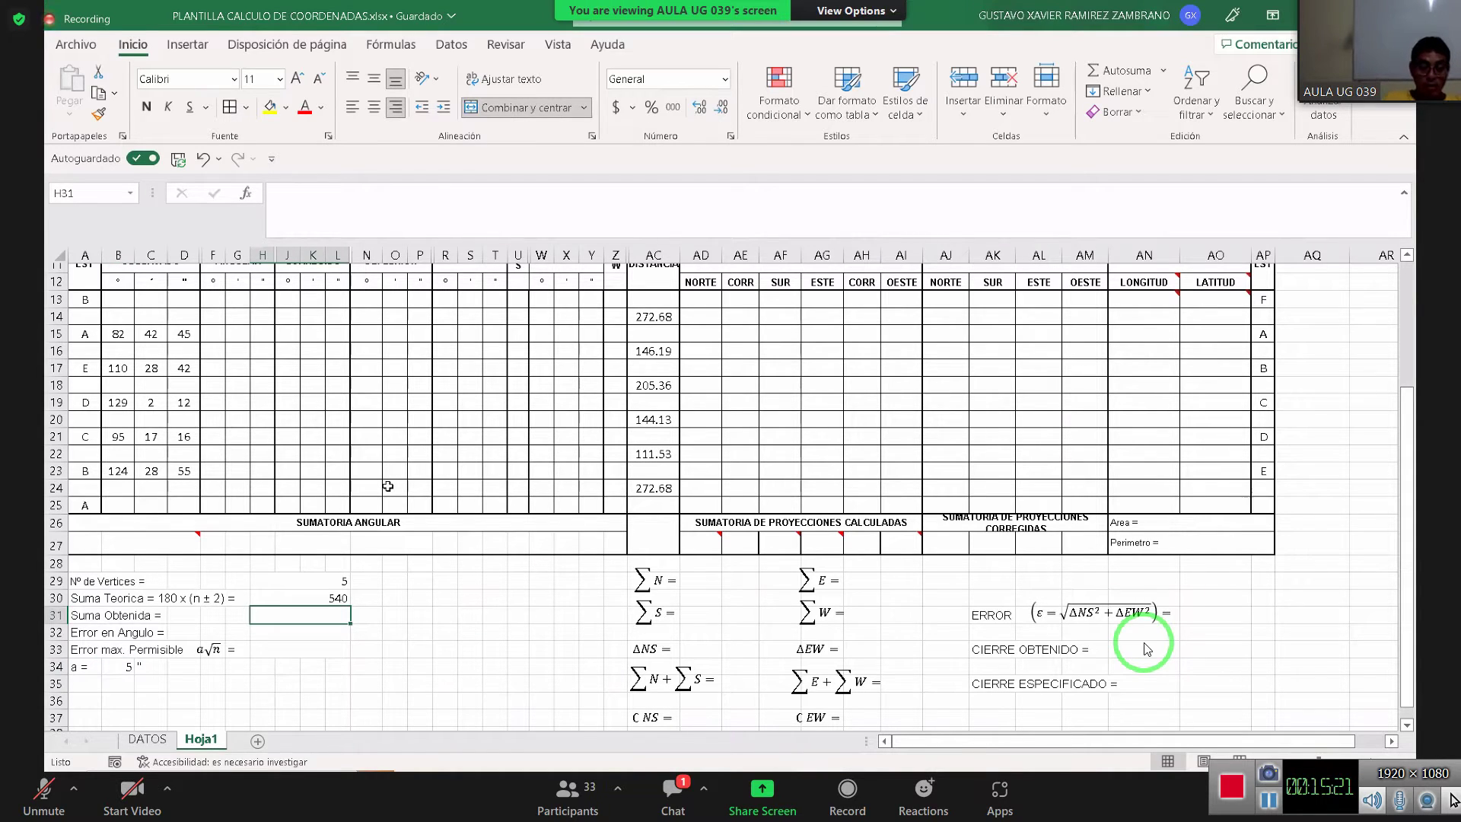
{"action": "type", "text": "="}
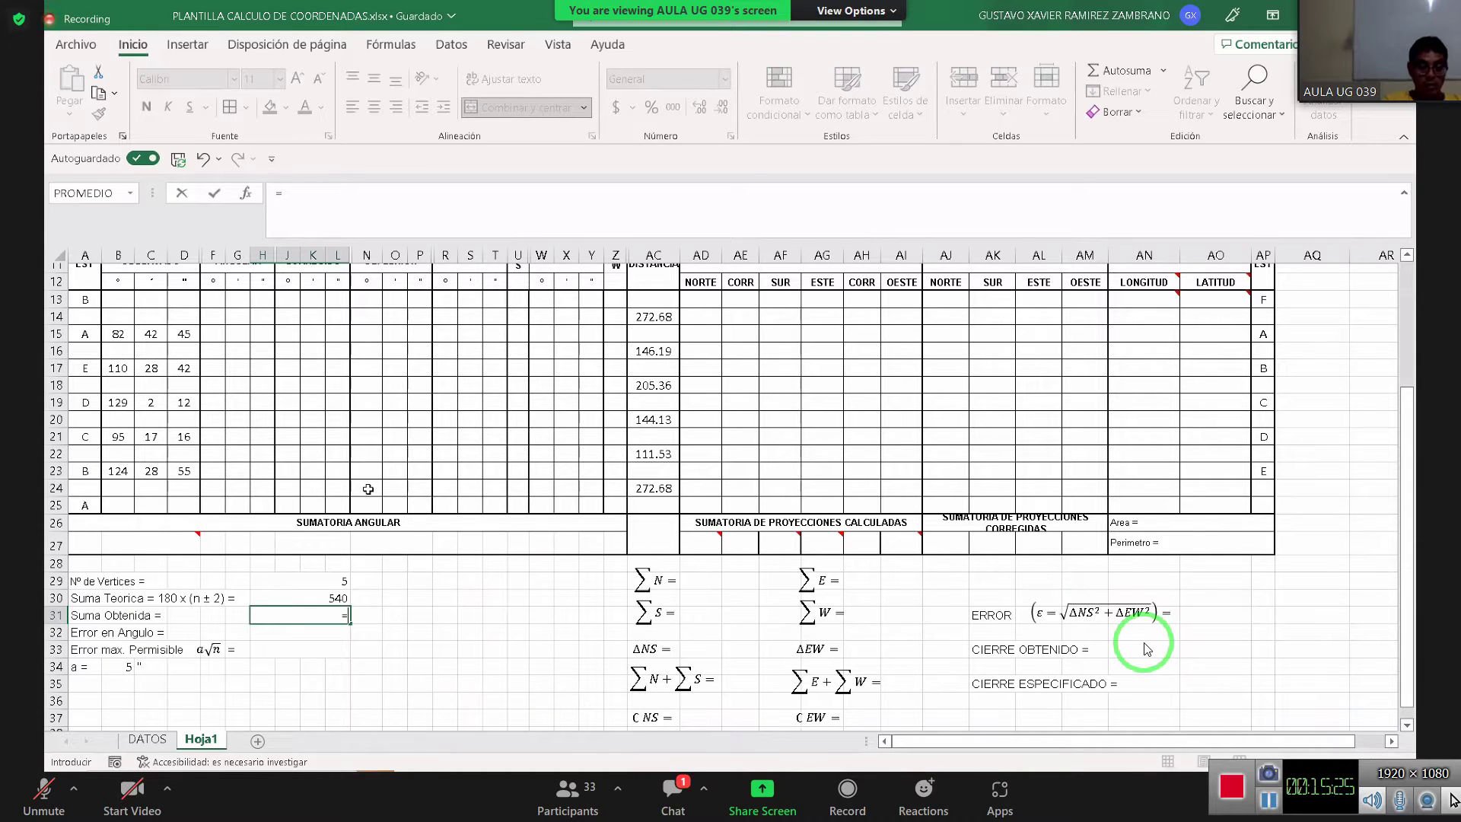
{"action": "type", "text": "SUMA"}
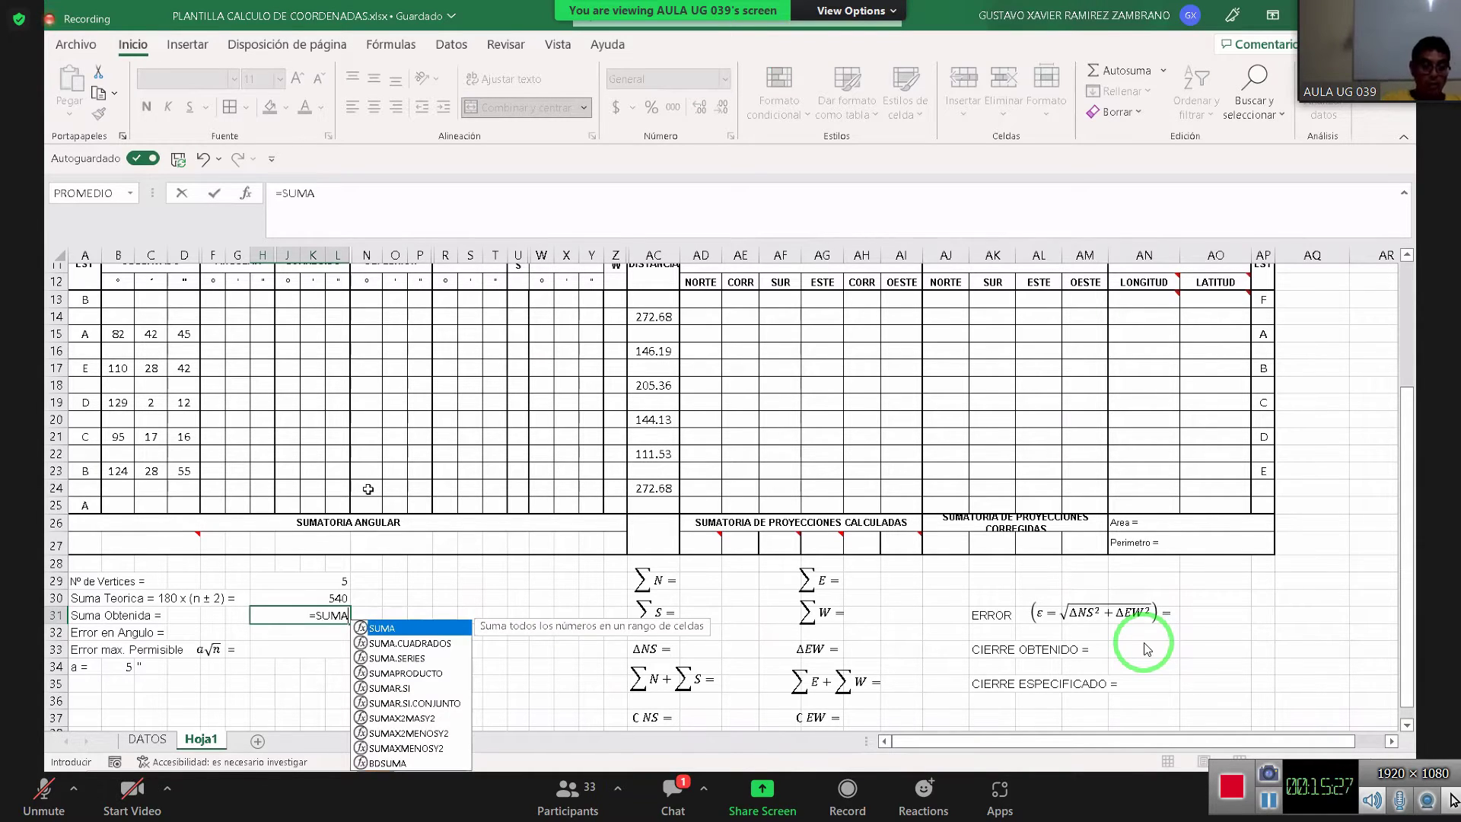
{"action": "type", "text": "("}
{"action": "left_click", "coordinate": [119, 339]}
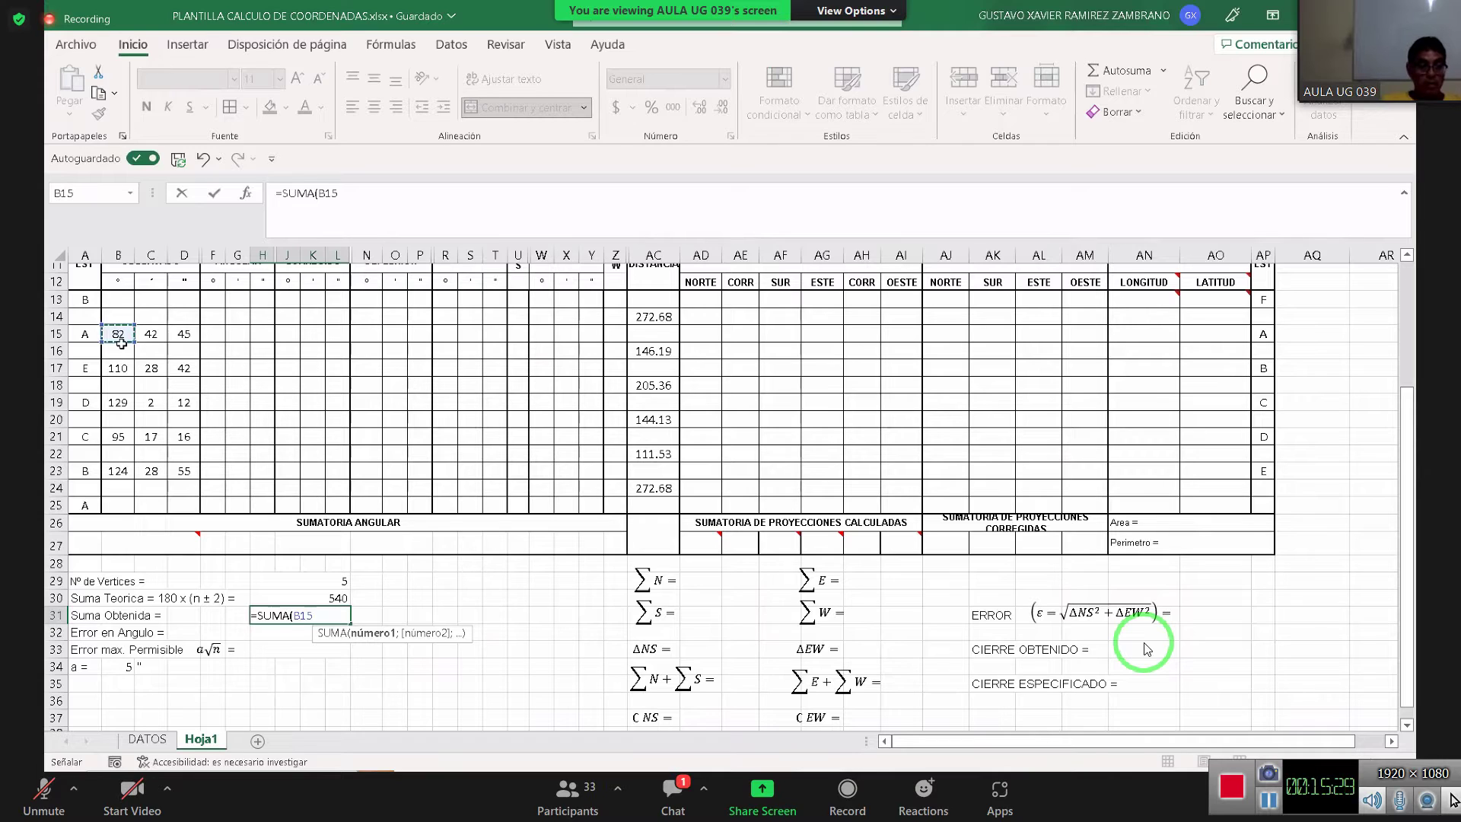
{"action": "left_click", "coordinate": [122, 471], "text": "shift"}
{"action": "type", "text": ")+"}
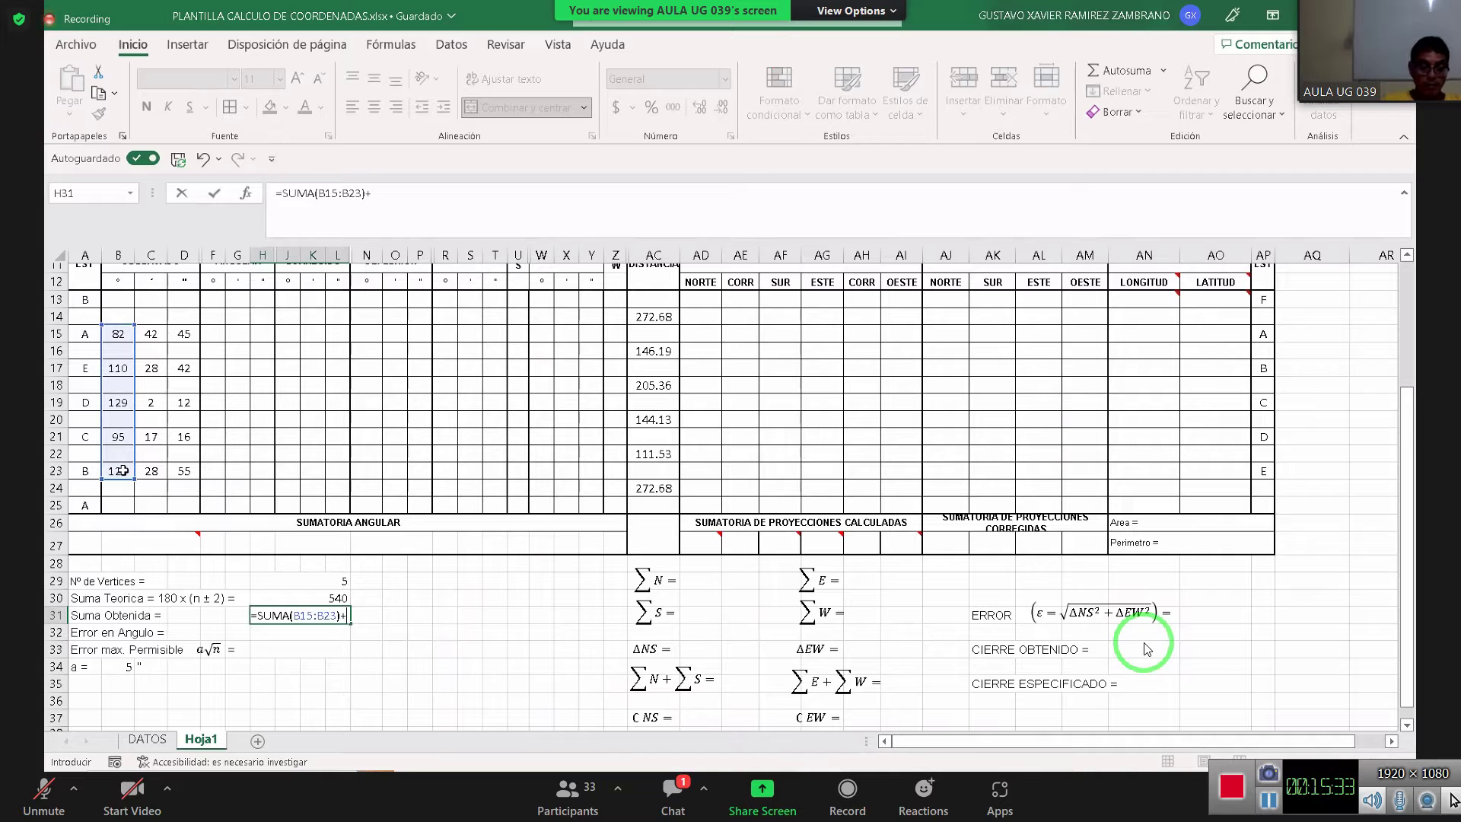
{"action": "type", "text": "SUMA"}
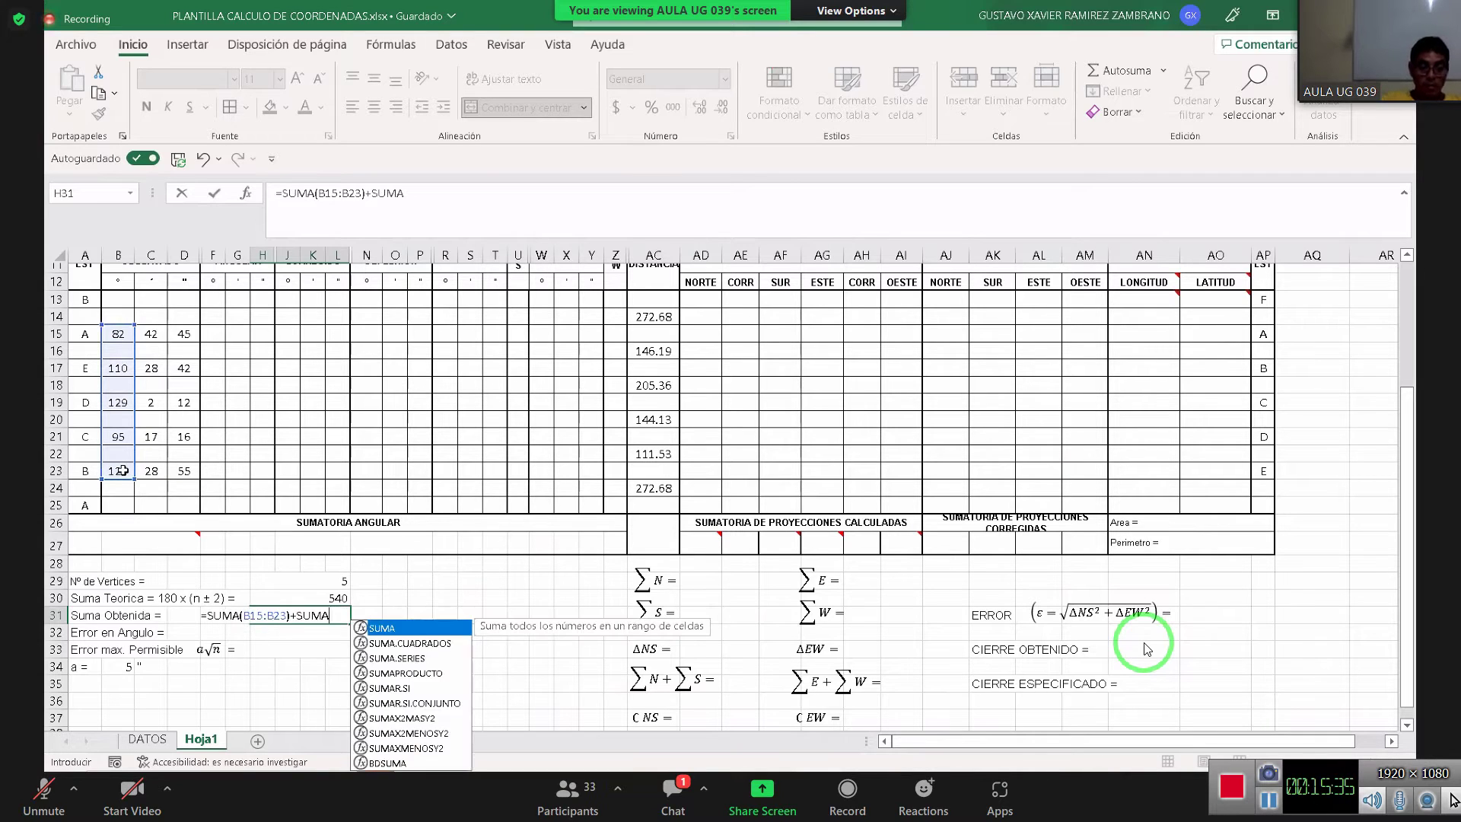
{"action": "type", "text": "("}
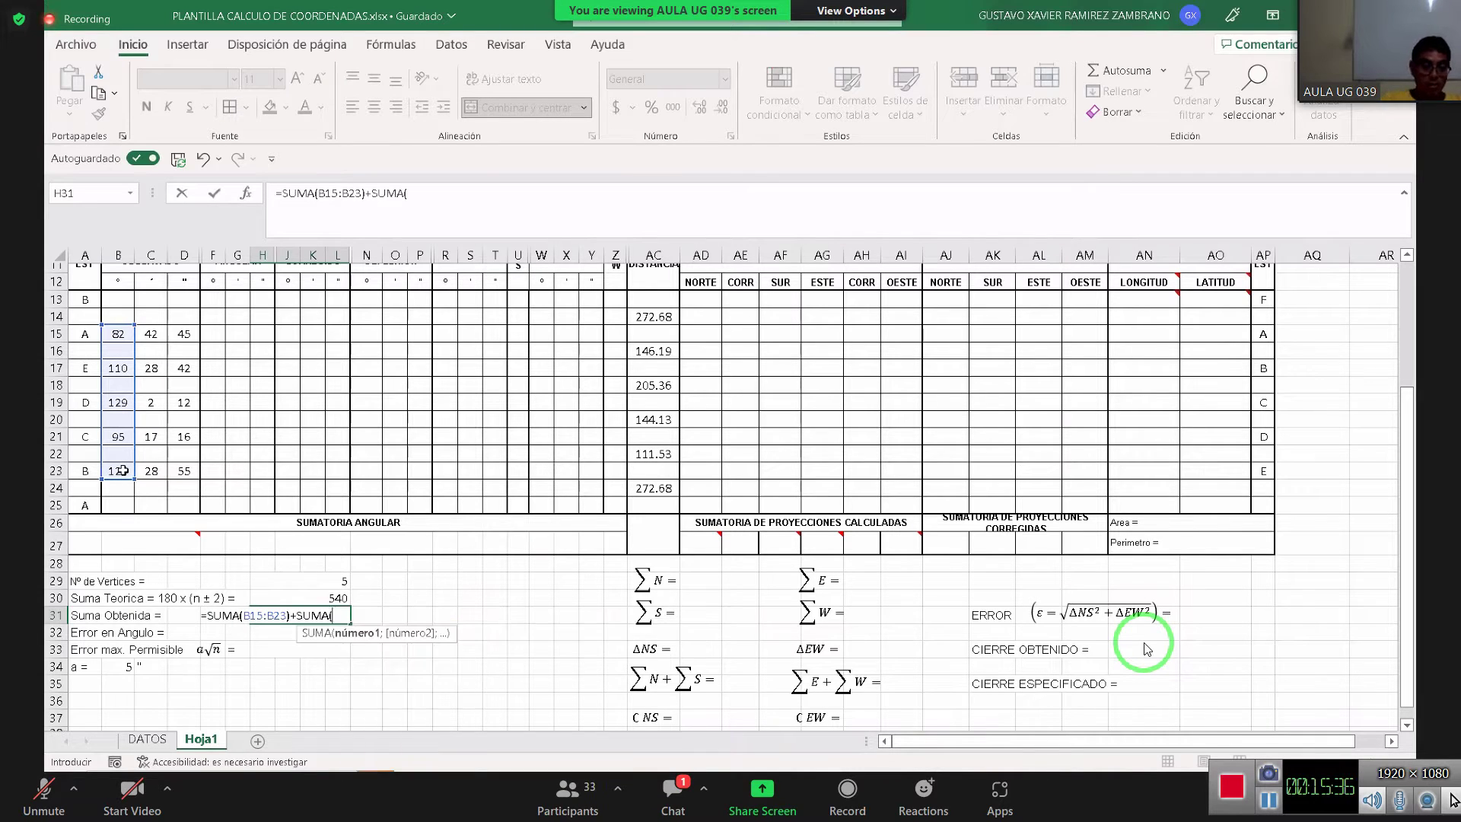
{"action": "left_click", "coordinate": [155, 334]}
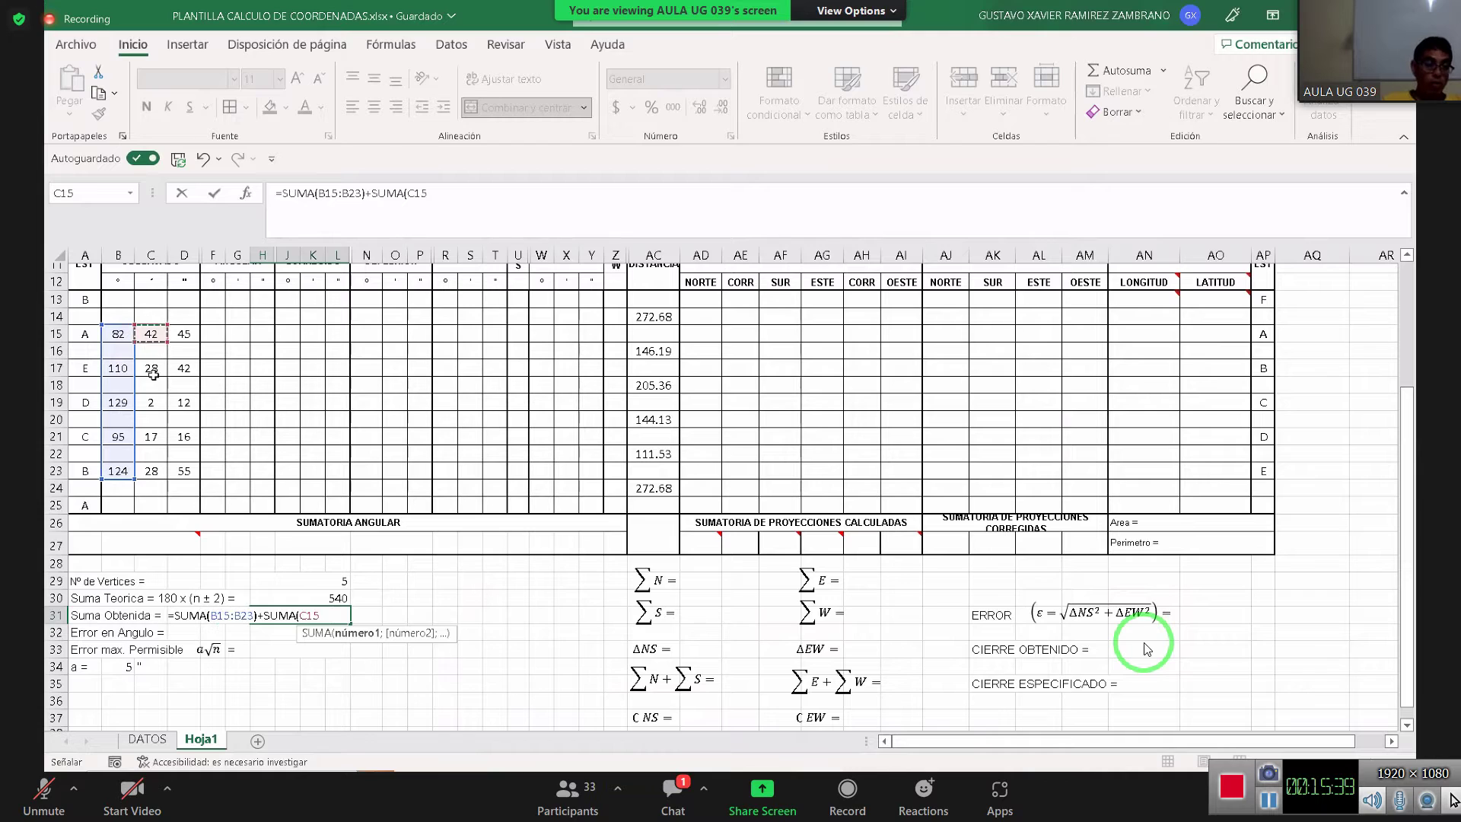
{"action": "left_click", "coordinate": [154, 472], "text": "shift"}
{"action": "type", "text": ")/60"}
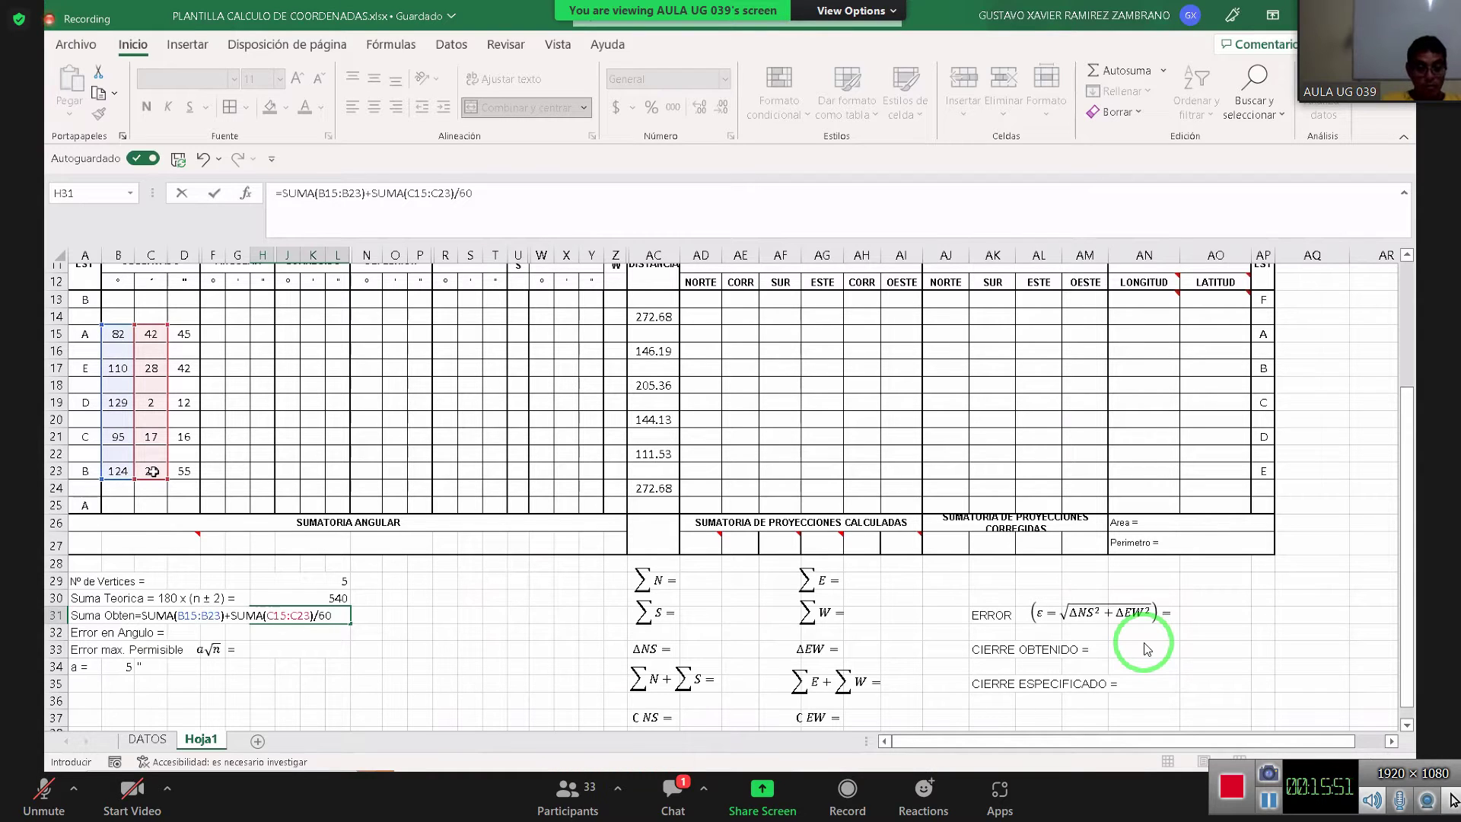
{"action": "type", "text": "+SUMA"}
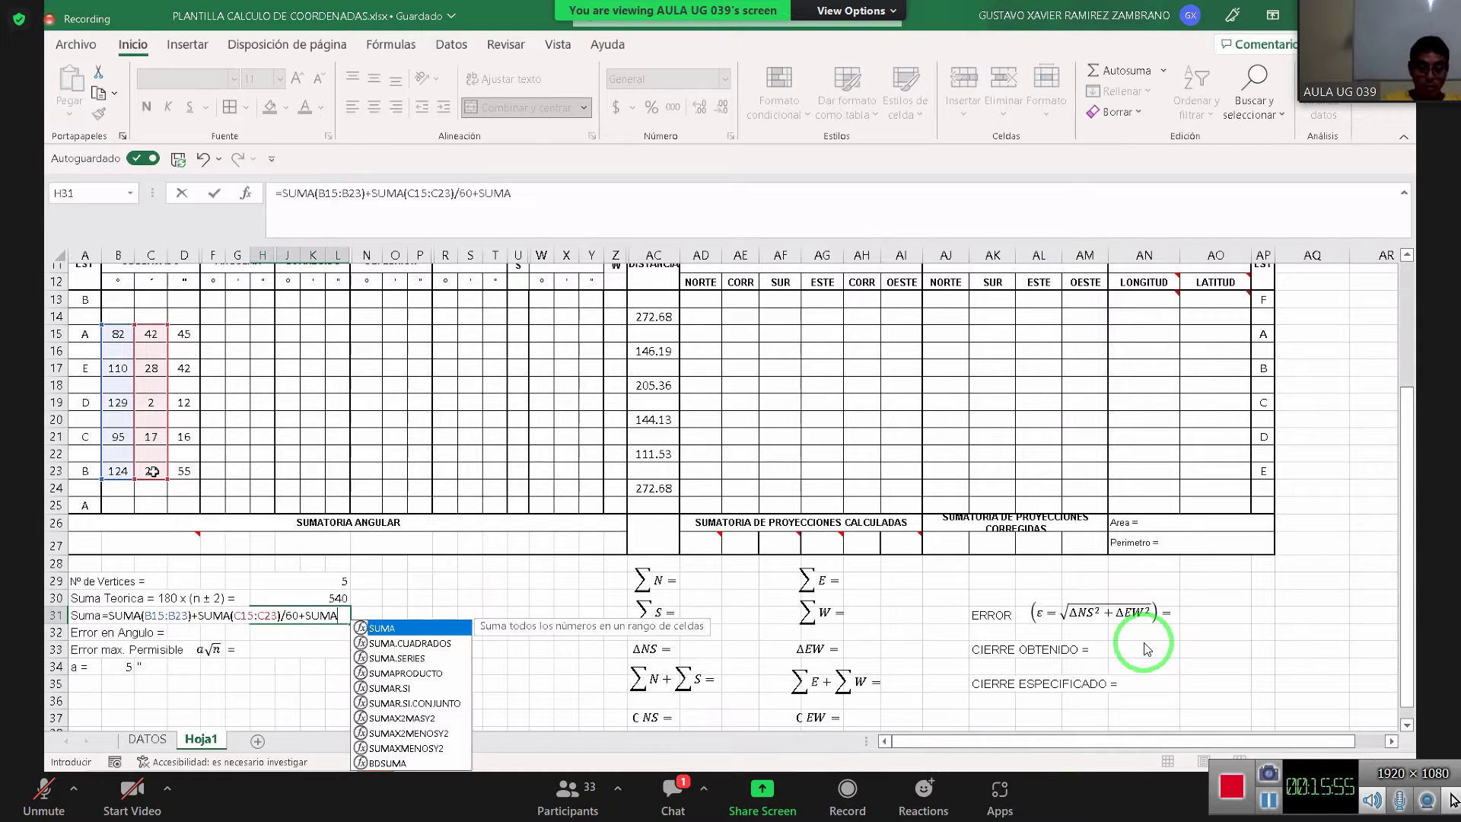
{"action": "type", "text": "("}
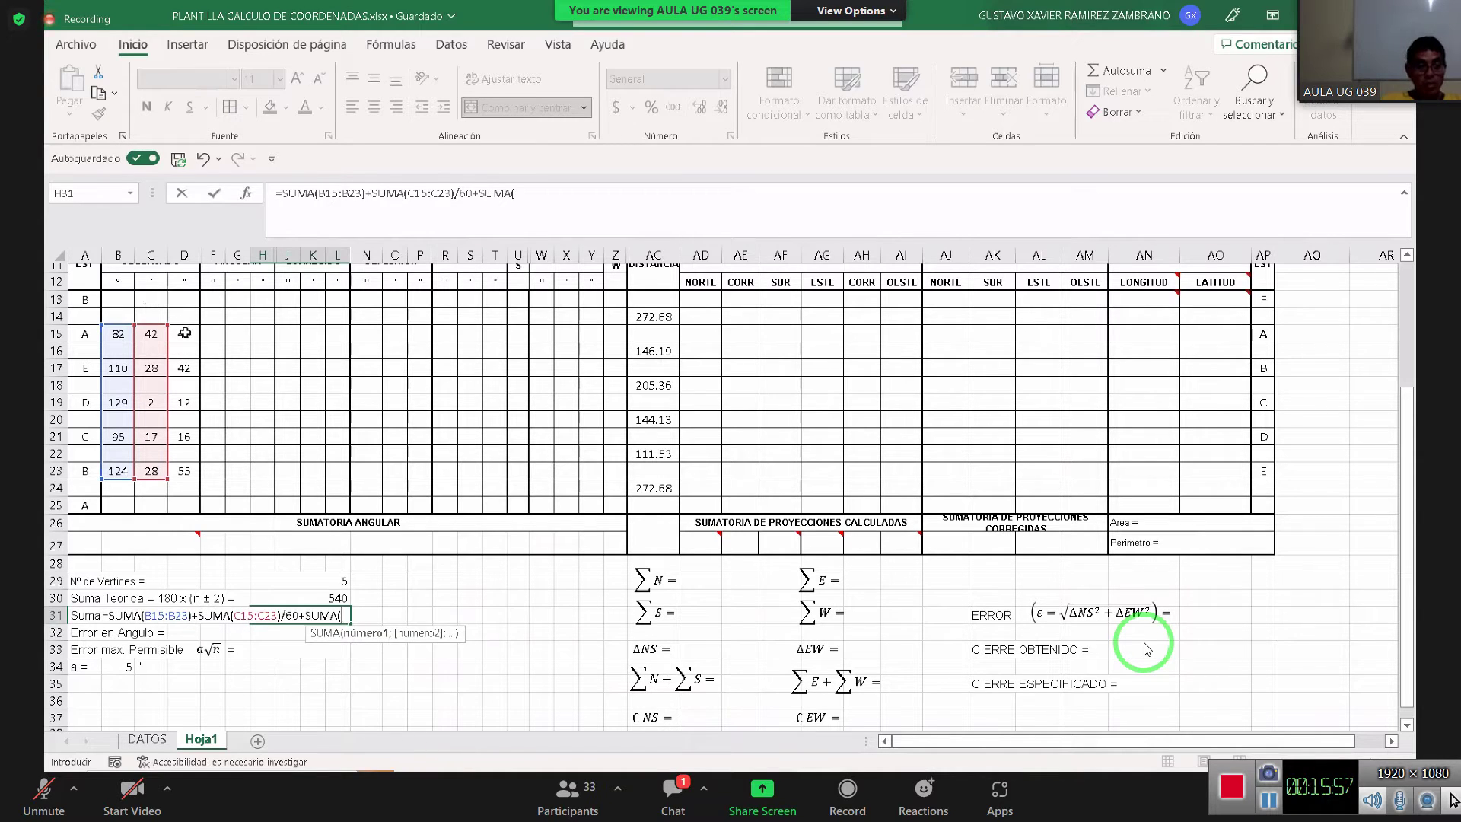
{"action": "left_click_drag", "start_coordinate": [192, 334], "coordinate": [192, 473]}
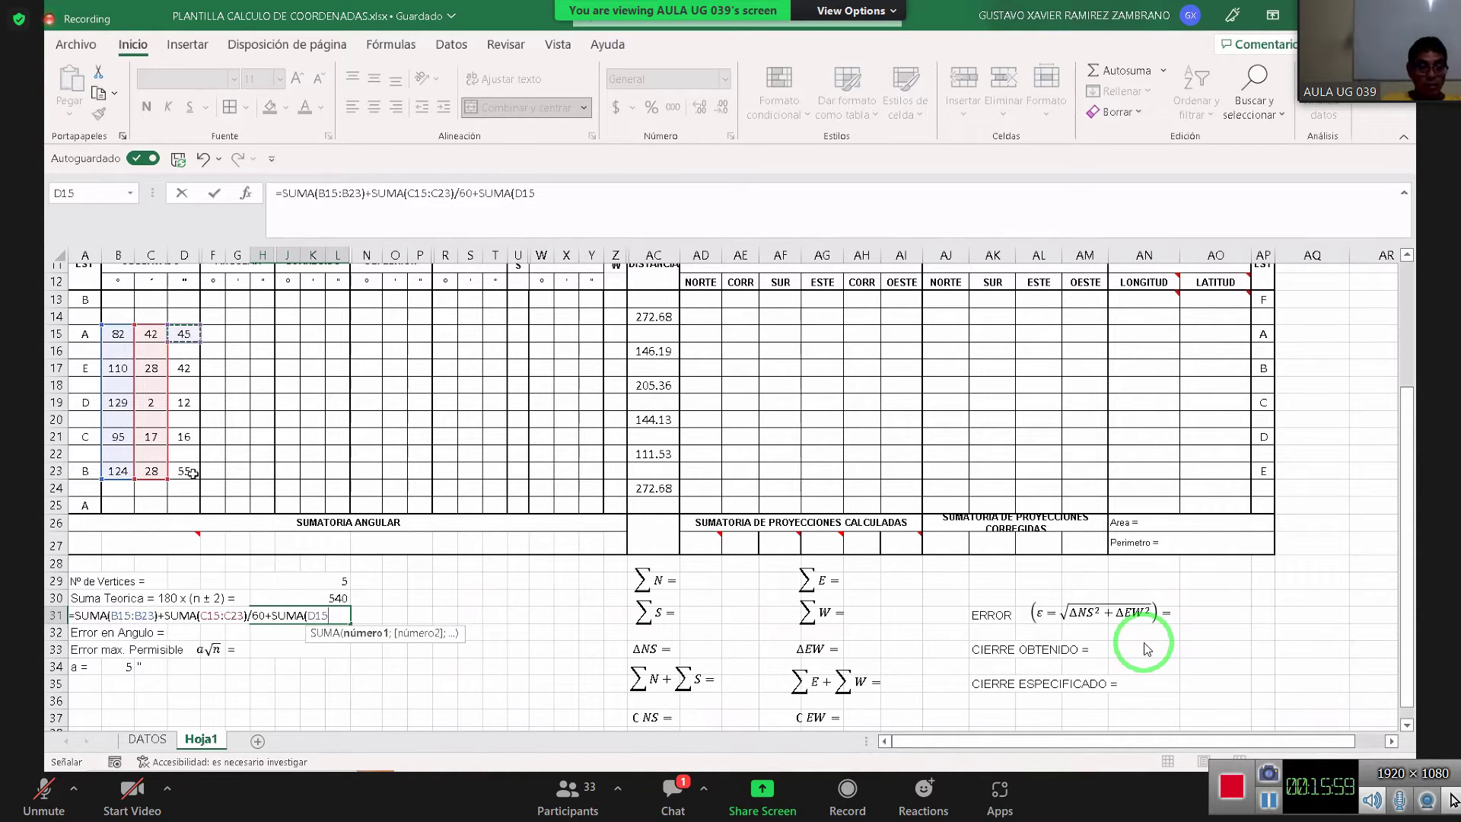
{"action": "type", "text": ")"}
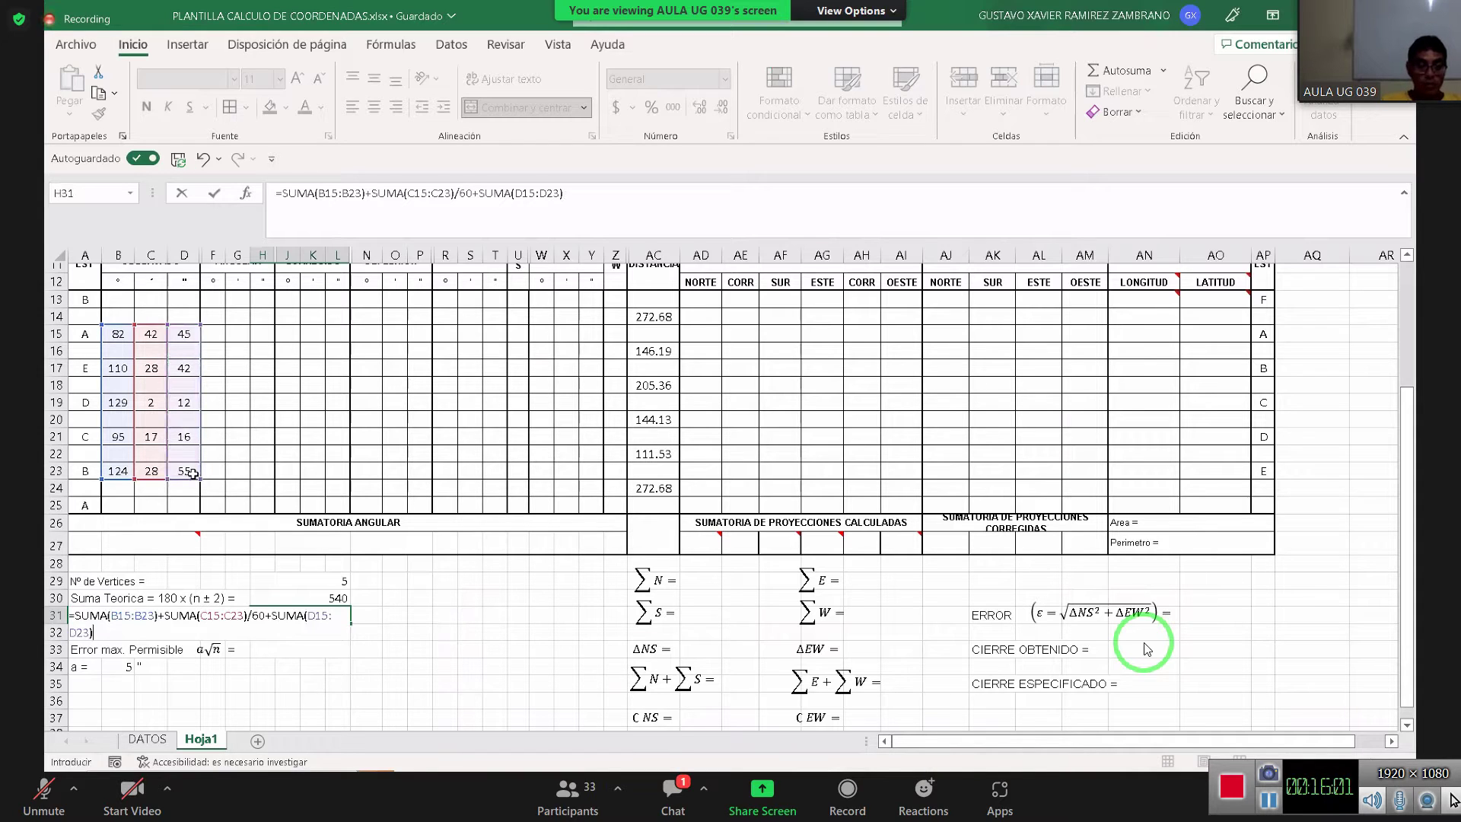
{"action": "type", "text": "/3600"}
{"action": "key", "text": "Return"}
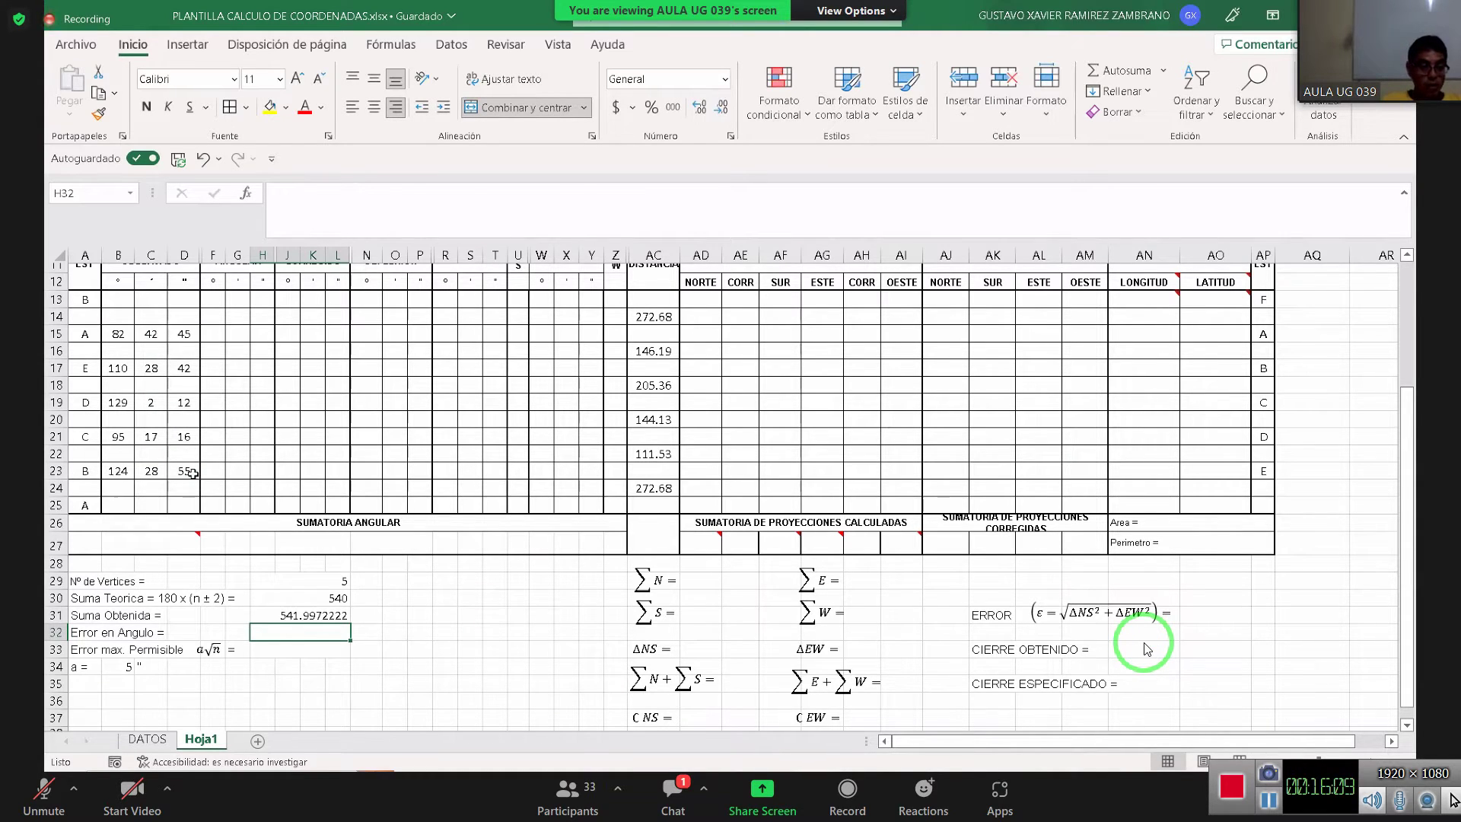
Enter =H30-H31 in H32 to calculate the Error en Angulo from the theoretical and obtained sums
{"action": "key", "text": "Up"}
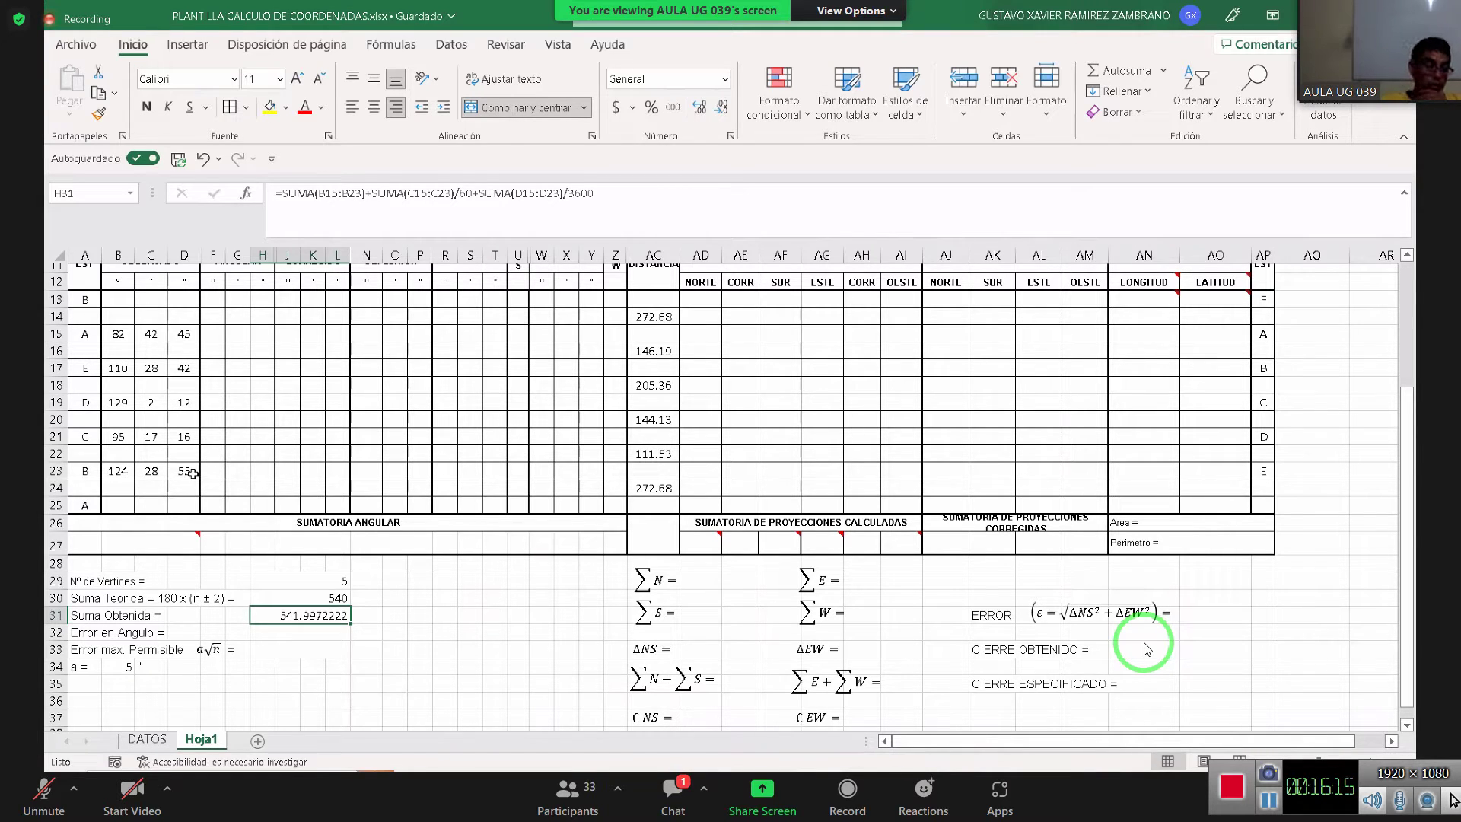
{"action": "key", "text": "Up"}
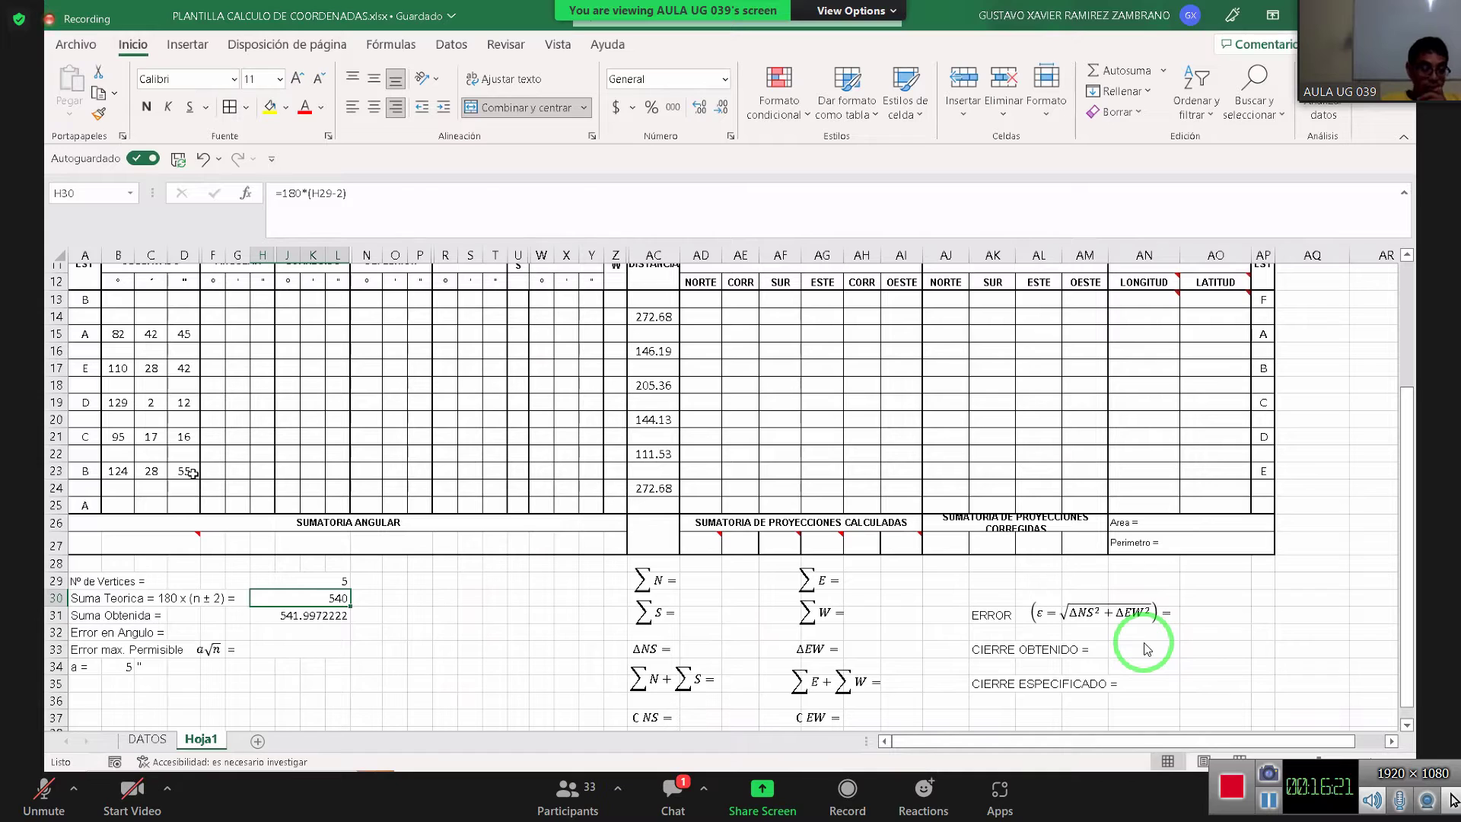
{"action": "key", "text": "Down"}
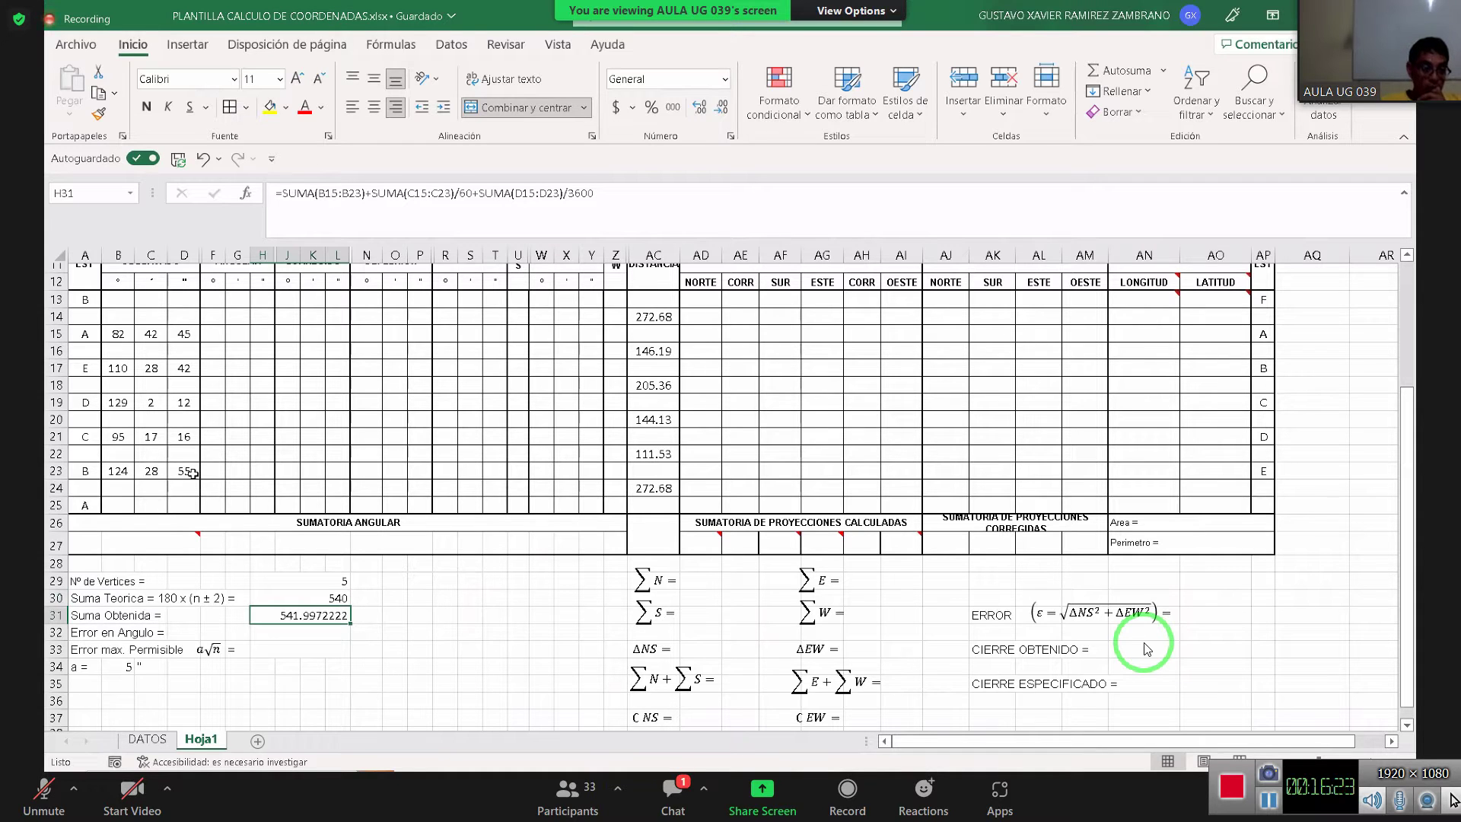
{"action": "key", "text": "Down"}
{"action": "type", "text": "="}
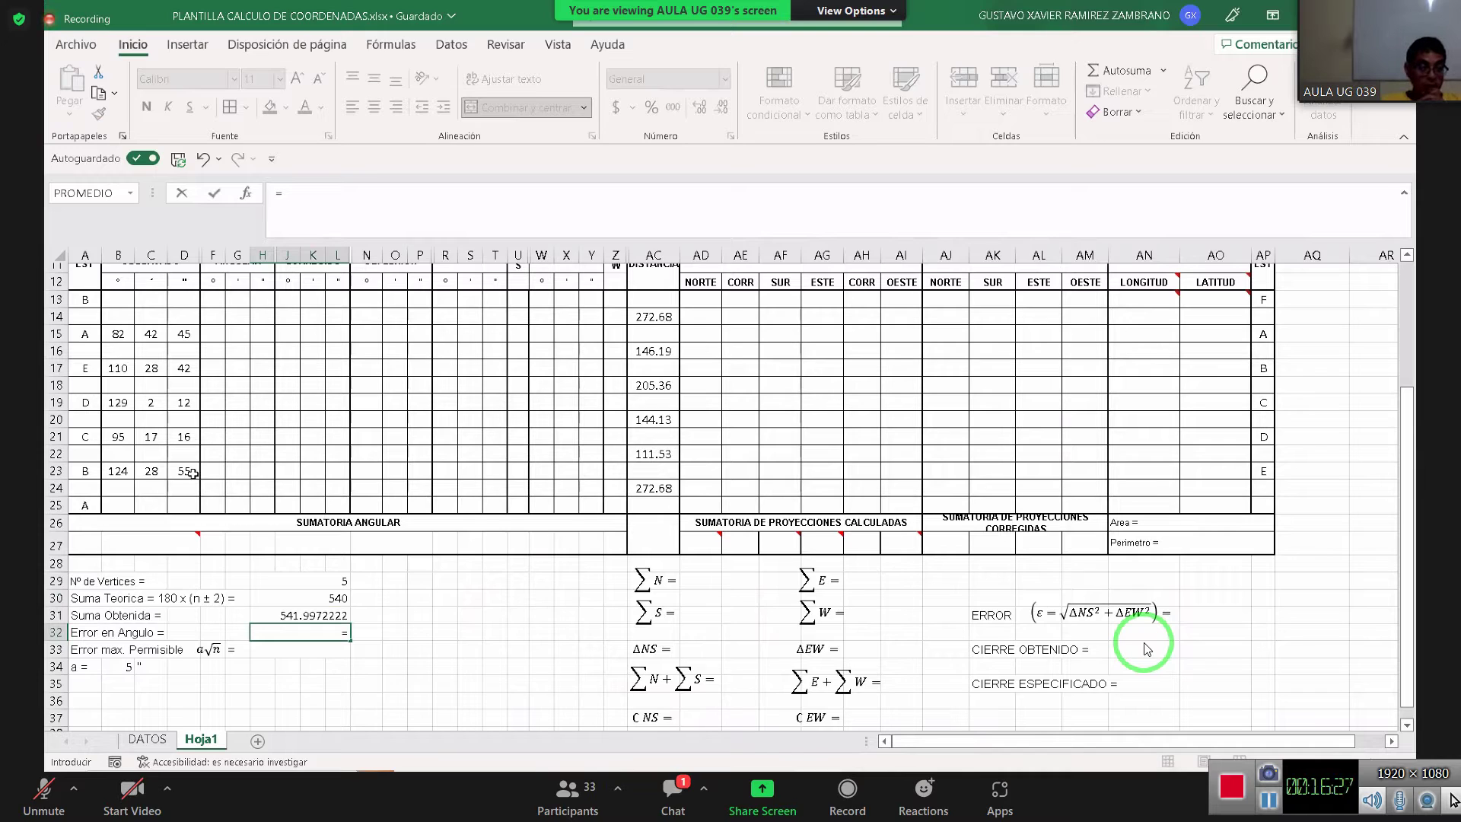
{"action": "key", "text": "Up"}
{"action": "key", "text": "Up"}
{"action": "type", "text": "-"}
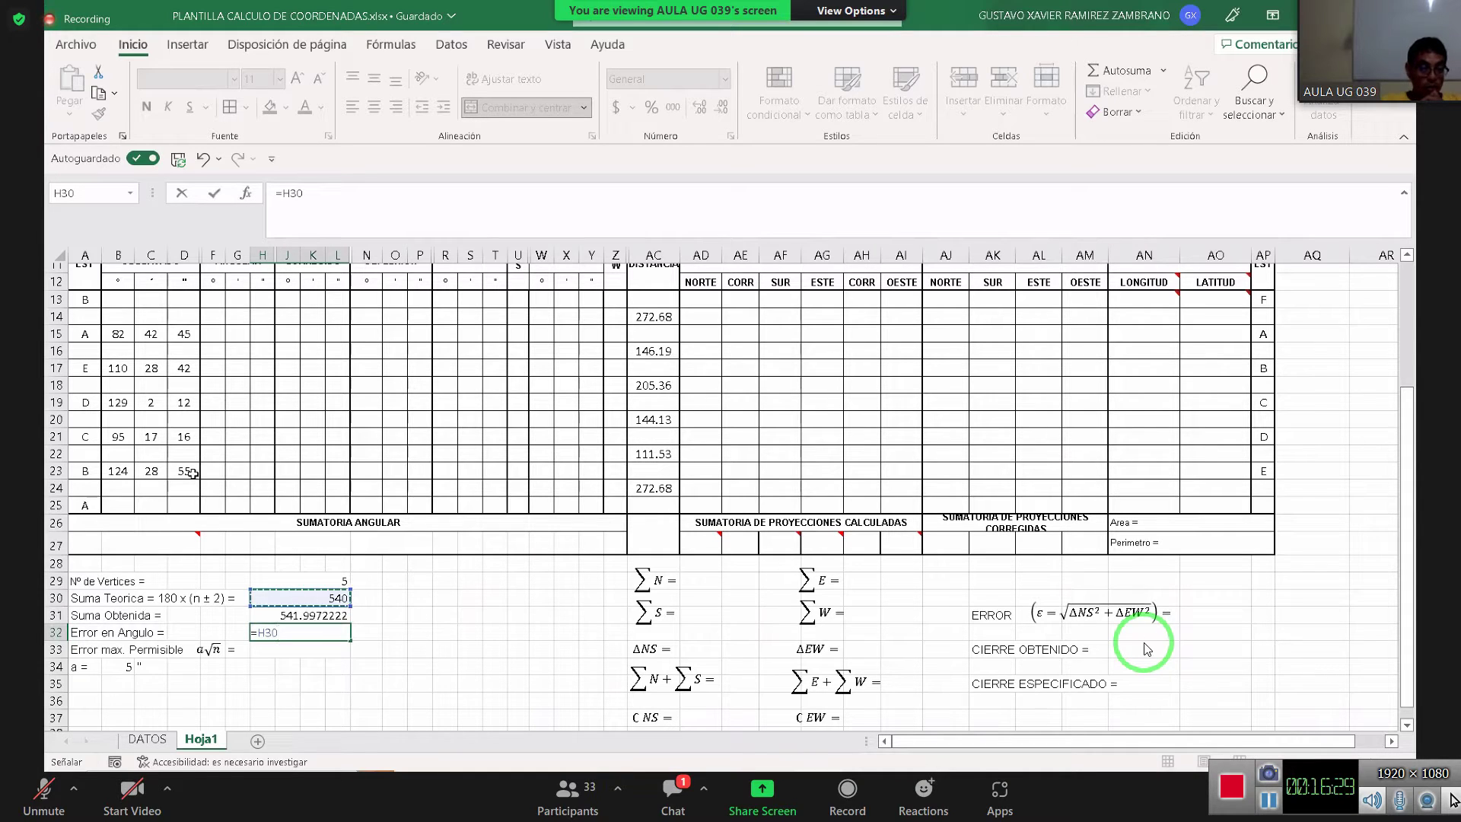
{"action": "key", "text": "Up"}
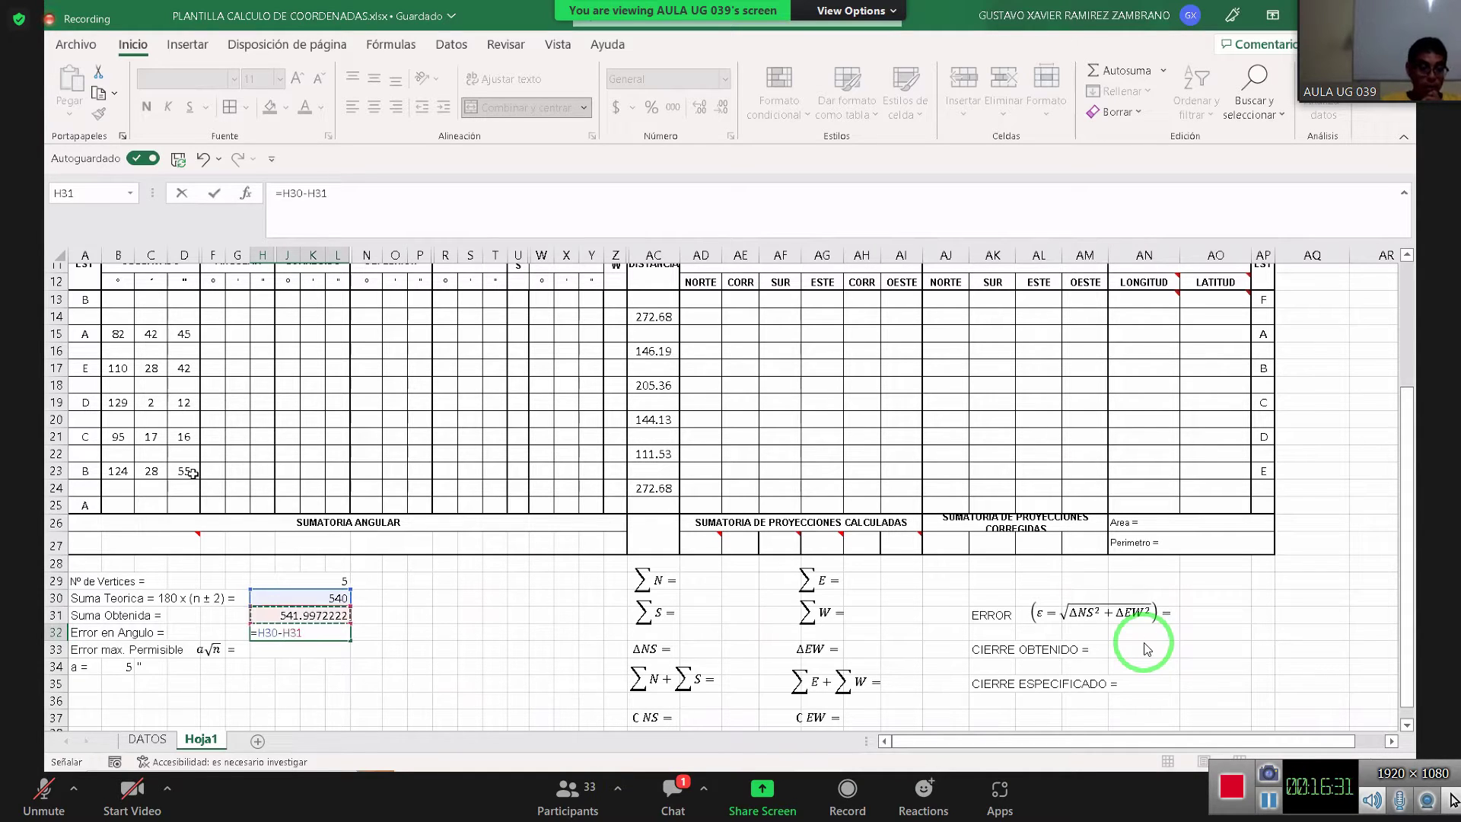
{"action": "key", "text": "Return"}
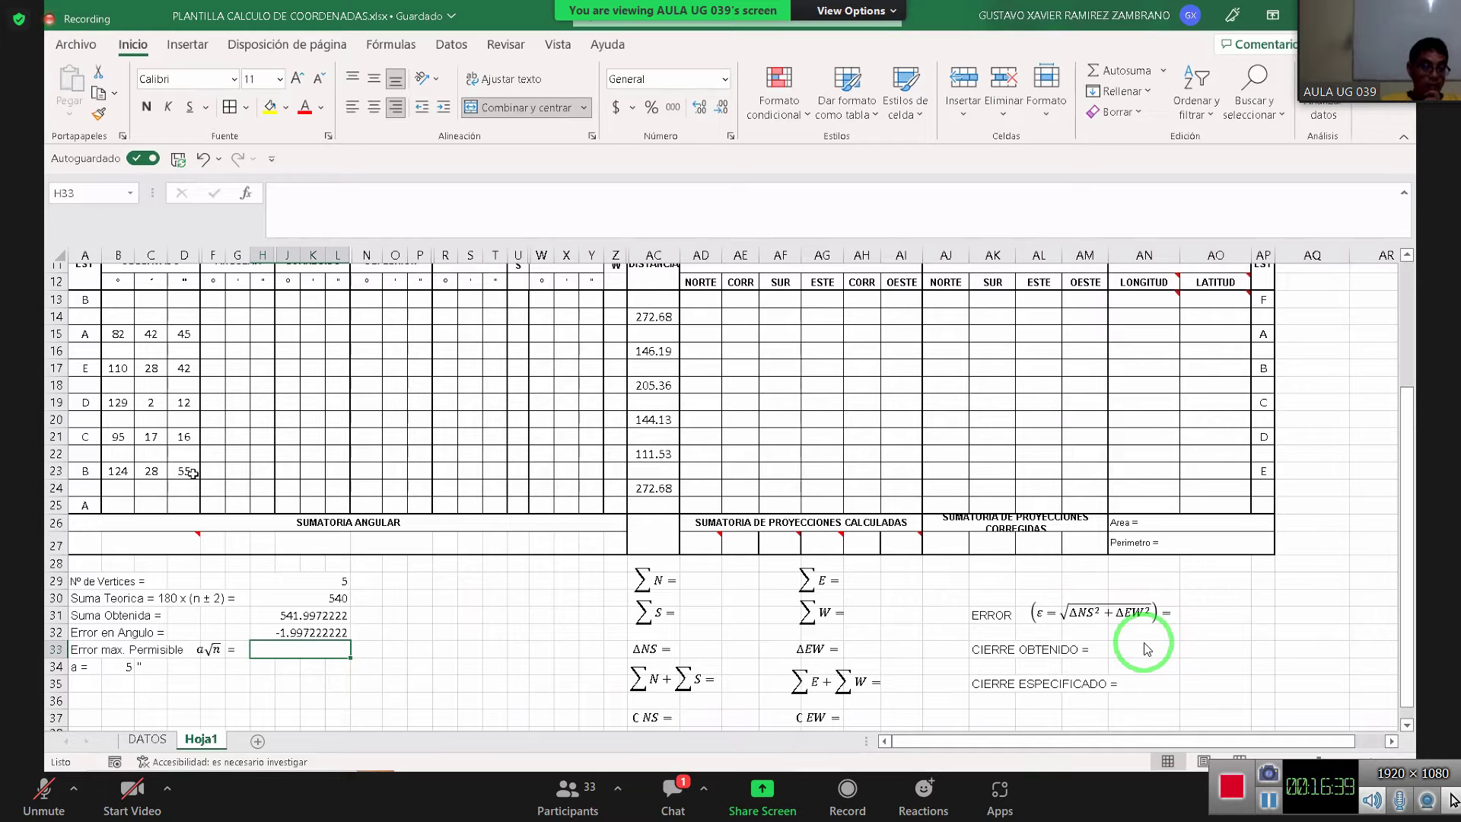
Enter =B34*RAIZ(H29) in H33 to calculate the Error max. Permisible from the tolerance and number of vertices
{"action": "type", "text": "="}
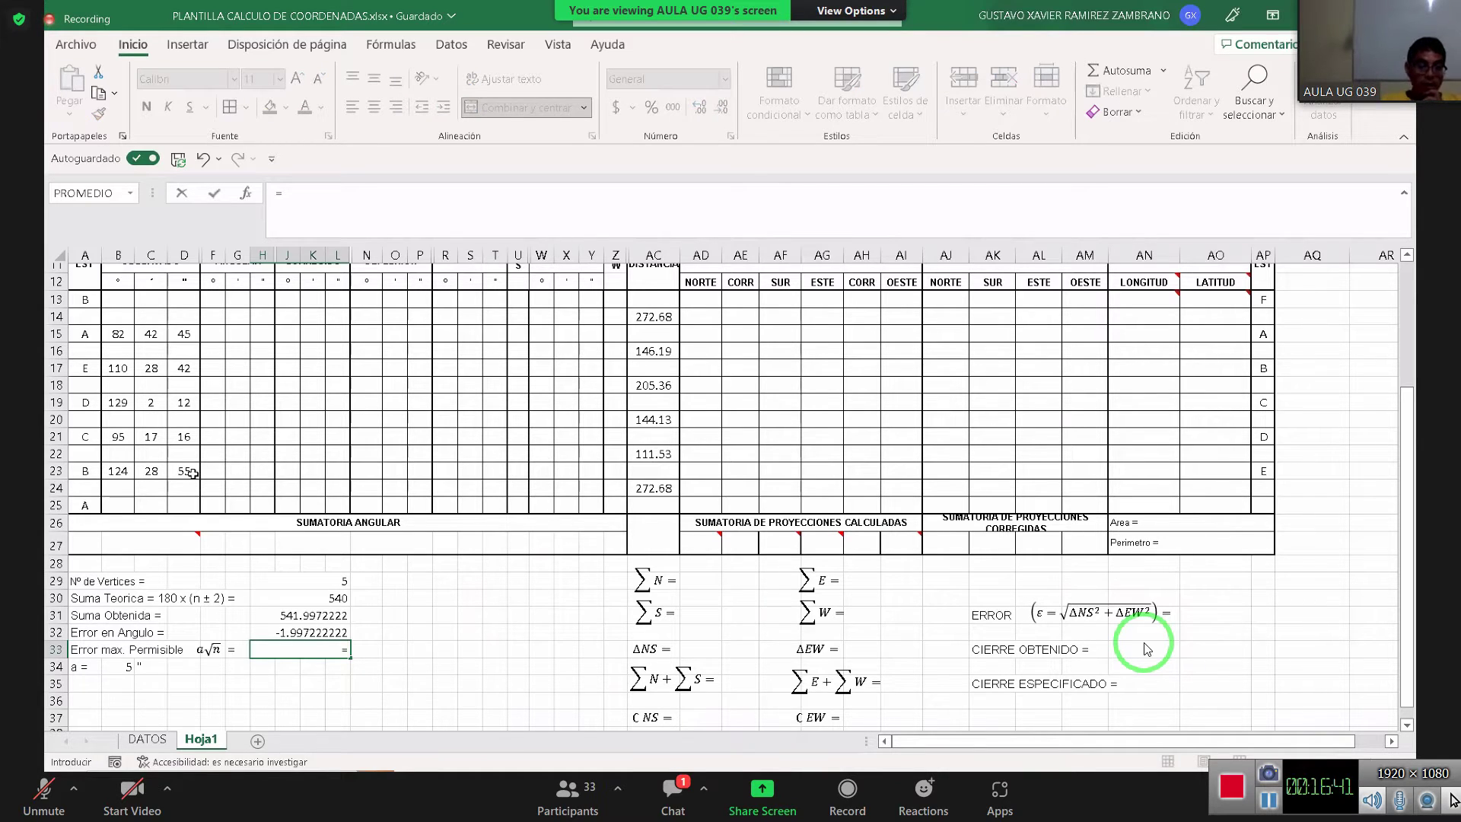
{"action": "key", "text": "Down"}
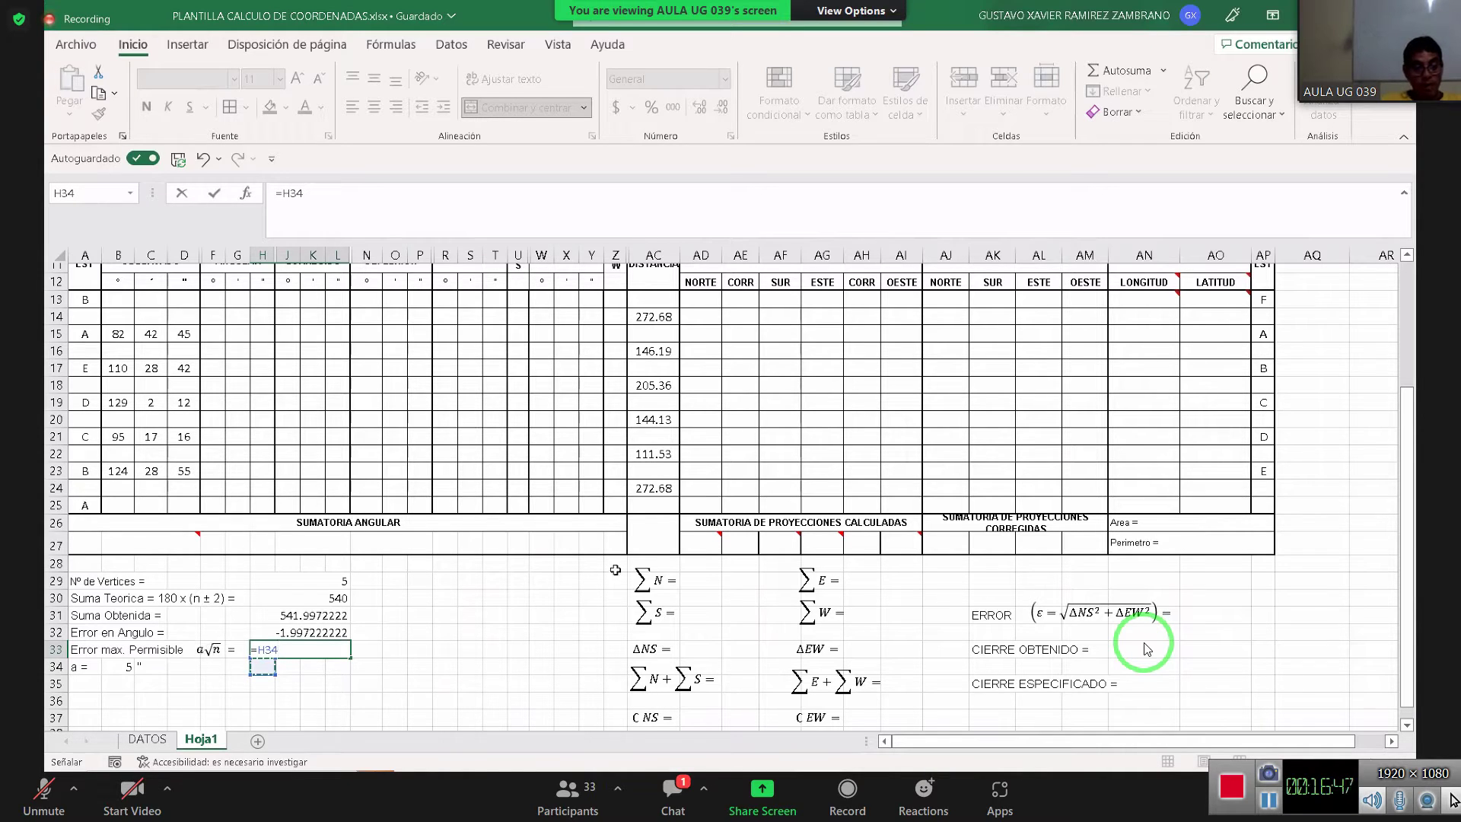
{"action": "key", "text": "Left"}
{"action": "key", "text": "Left"}
{"action": "key", "text": "Left"}
{"action": "key", "text": "Left"}
{"action": "key", "text": "Left"}
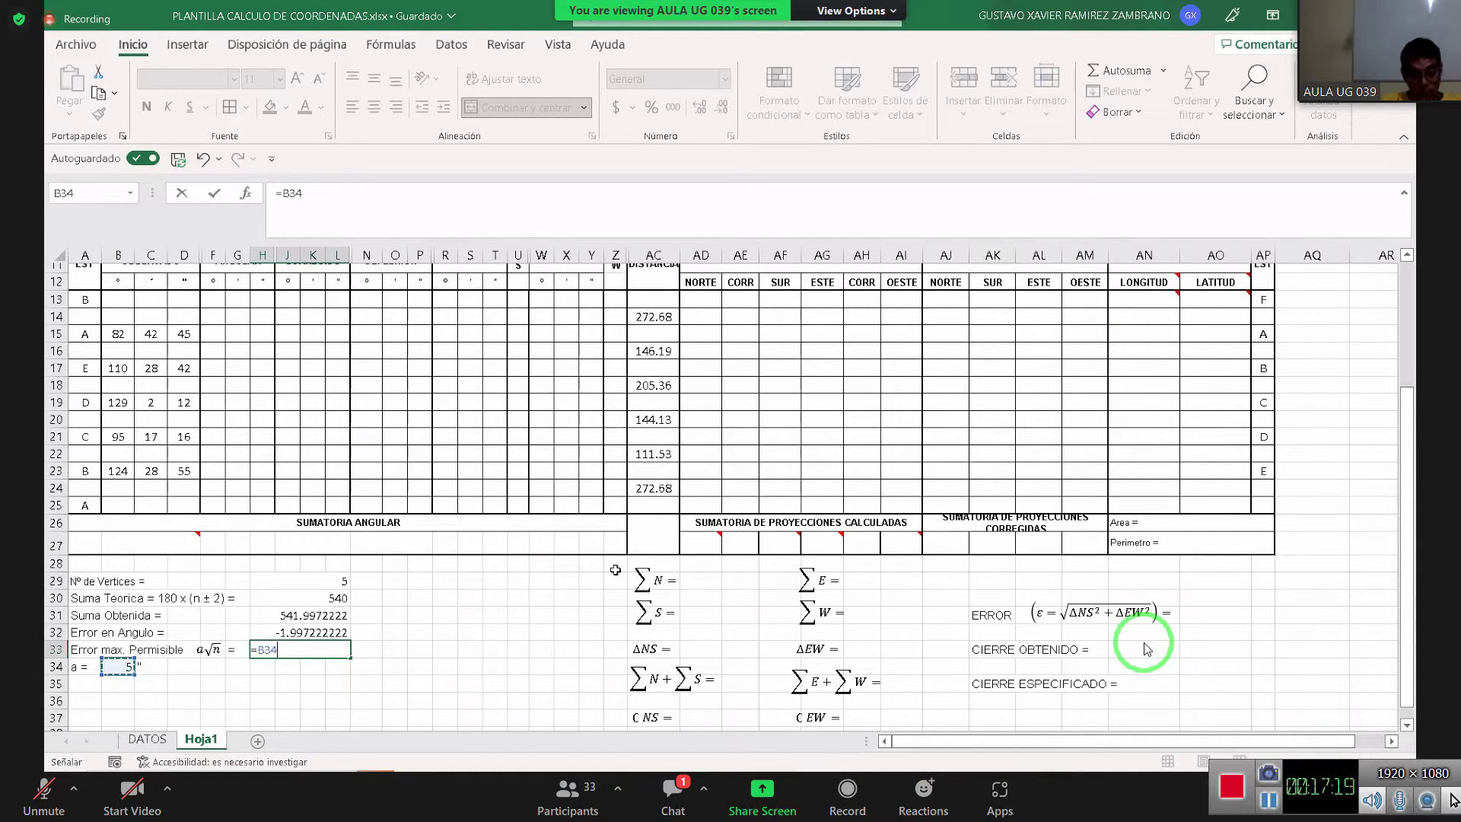
{"action": "type", "text": "*"}
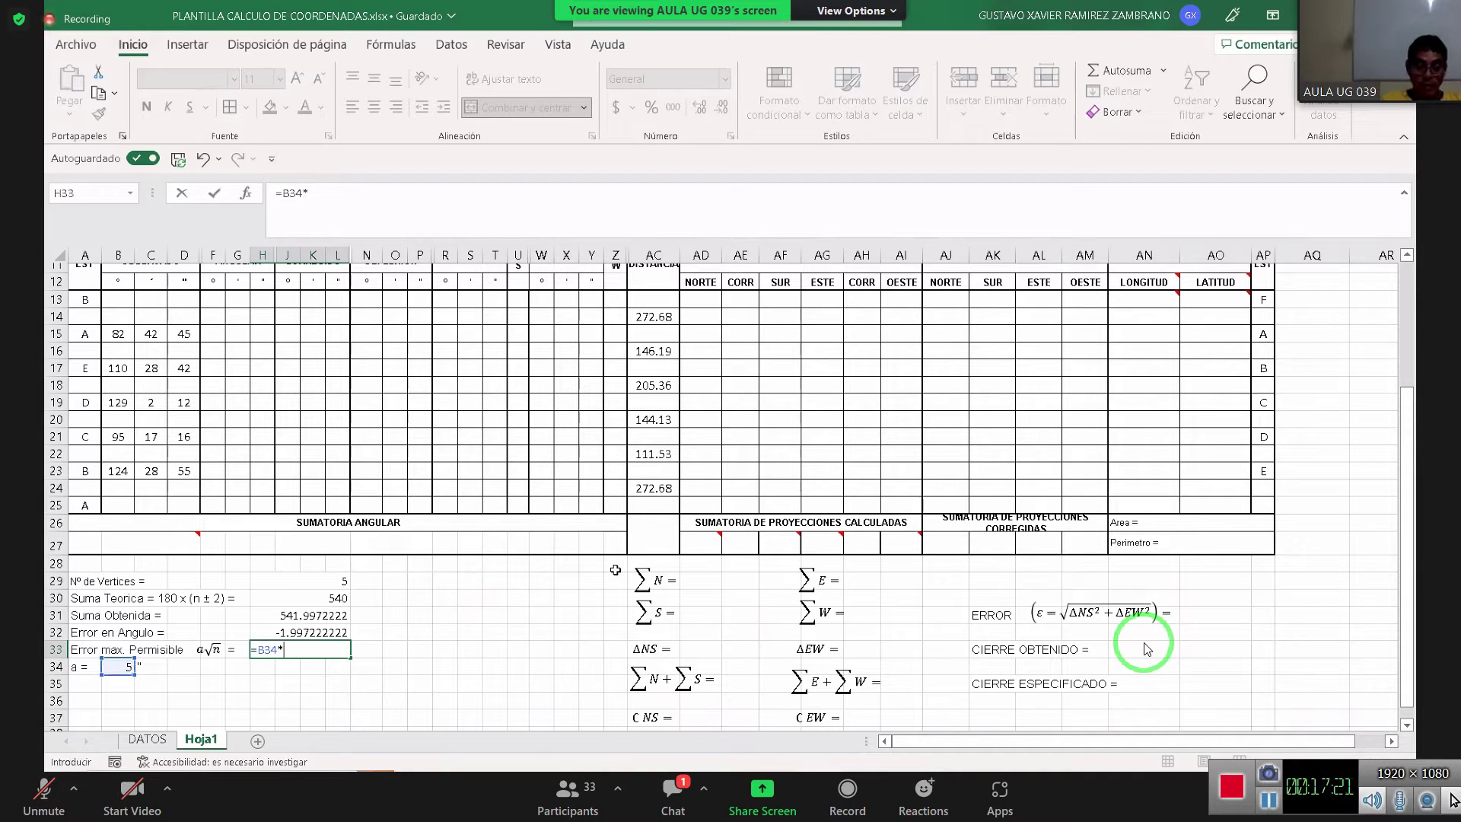
{"action": "type", "text": "RAIZ"}
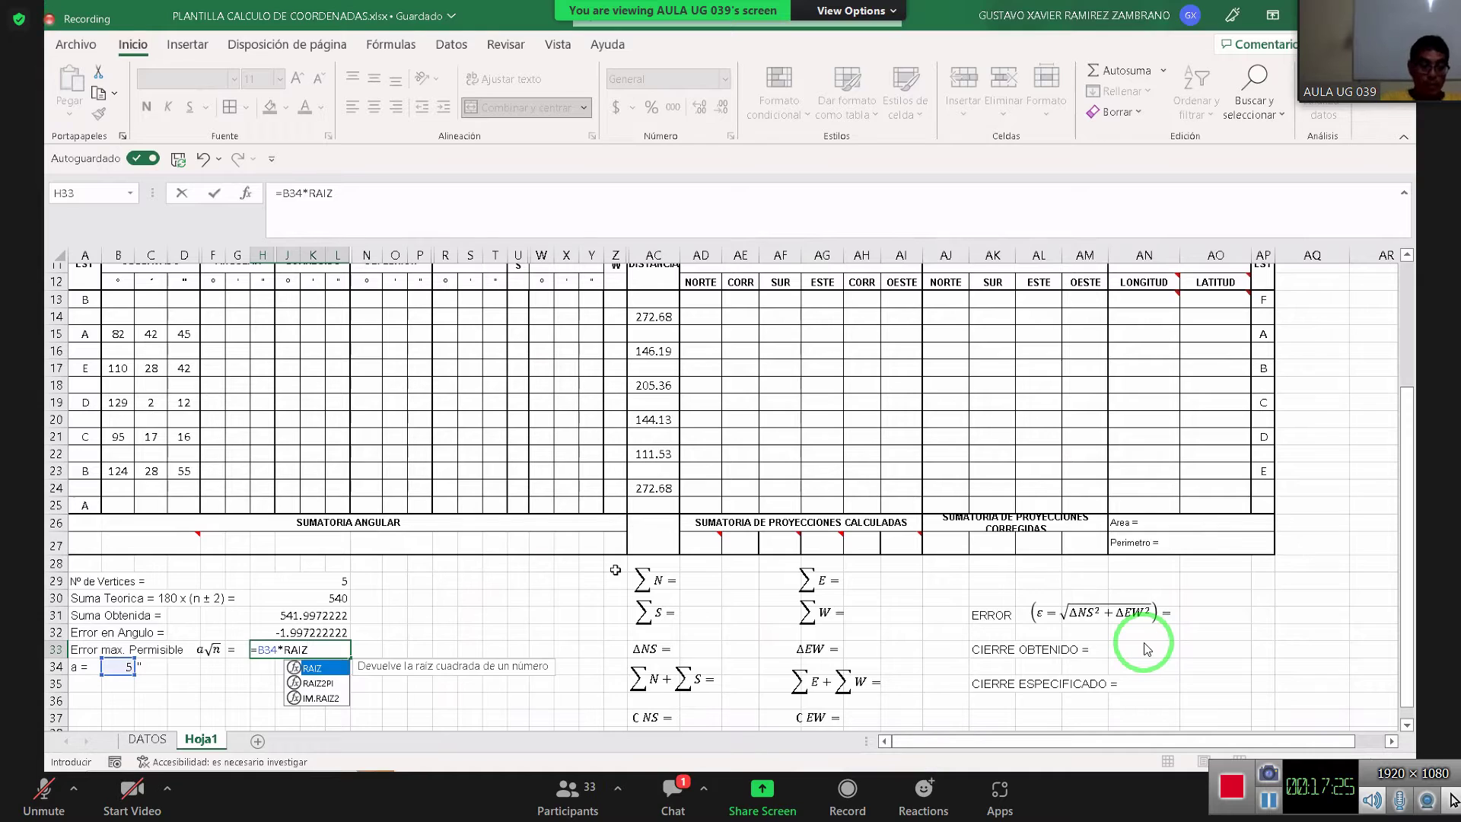
{"action": "type", "text": "("}
{"action": "left_click", "coordinate": [316, 579]}
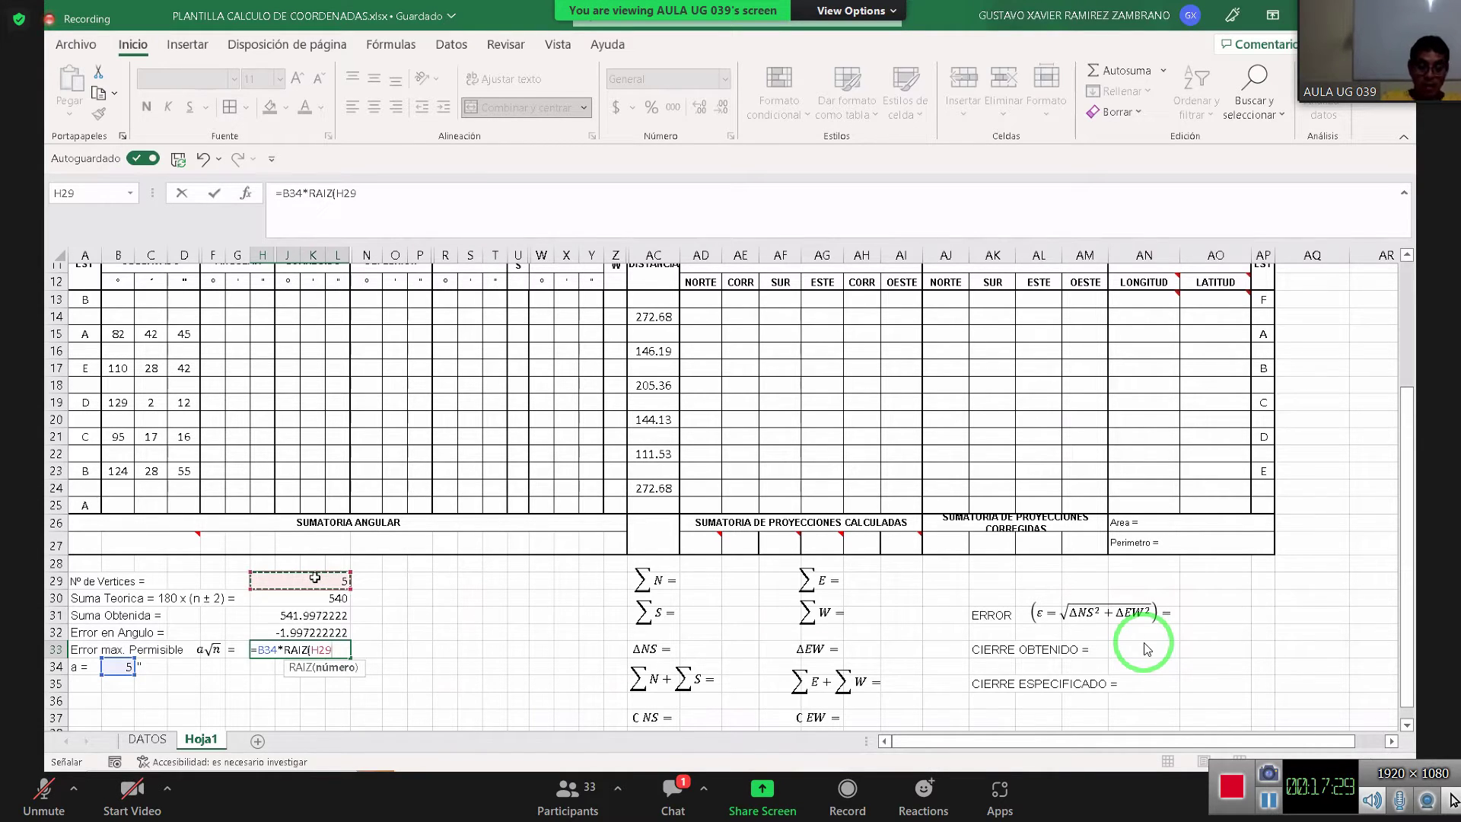
{"action": "key", "text": "Return"}
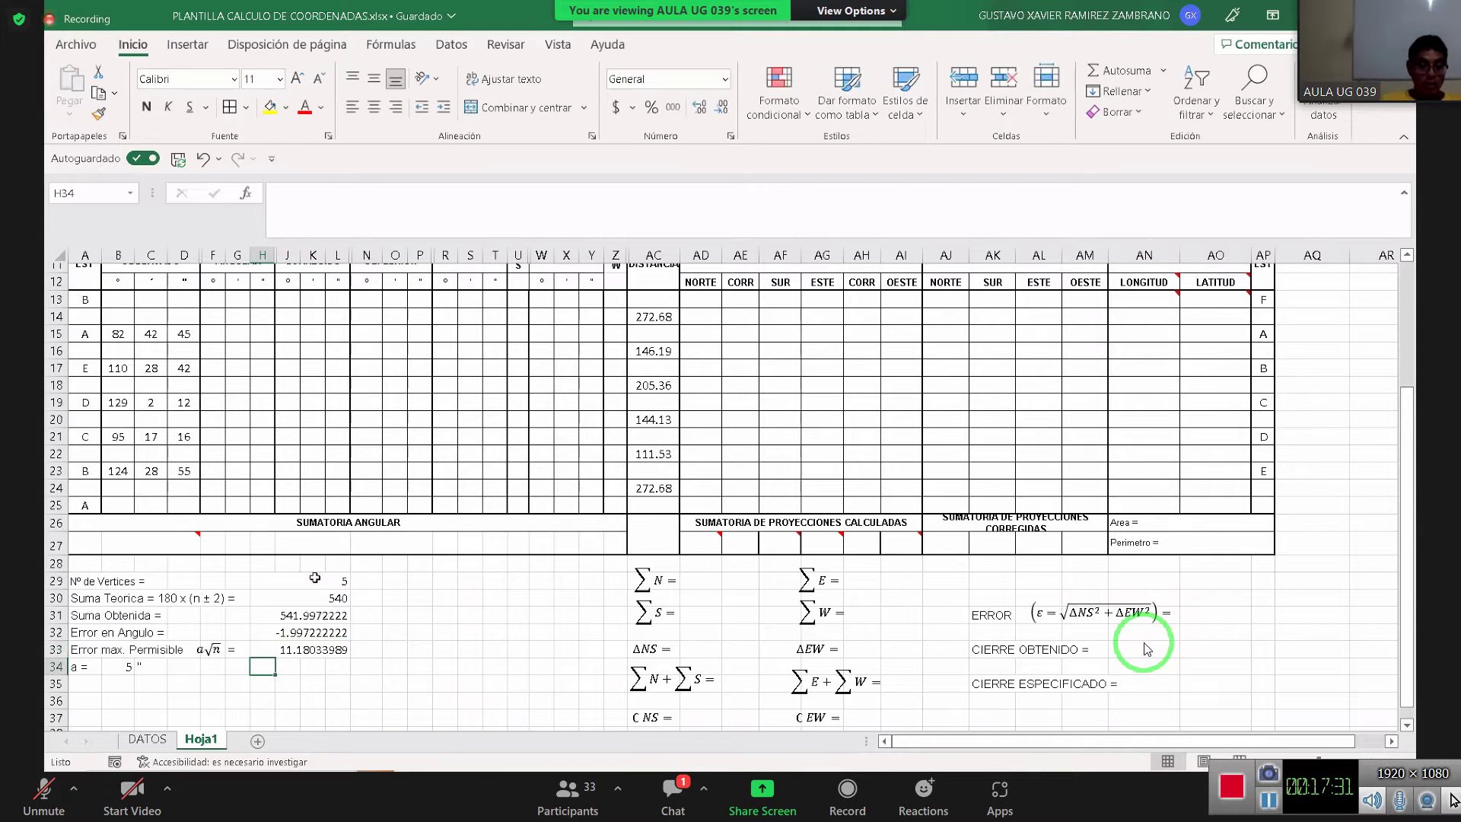
Compare the Error en Angulo in H32 with the Error max. Permisible in H33, and check the tolerance a and its unit in B34:C34
{"action": "key", "text": "Up"}
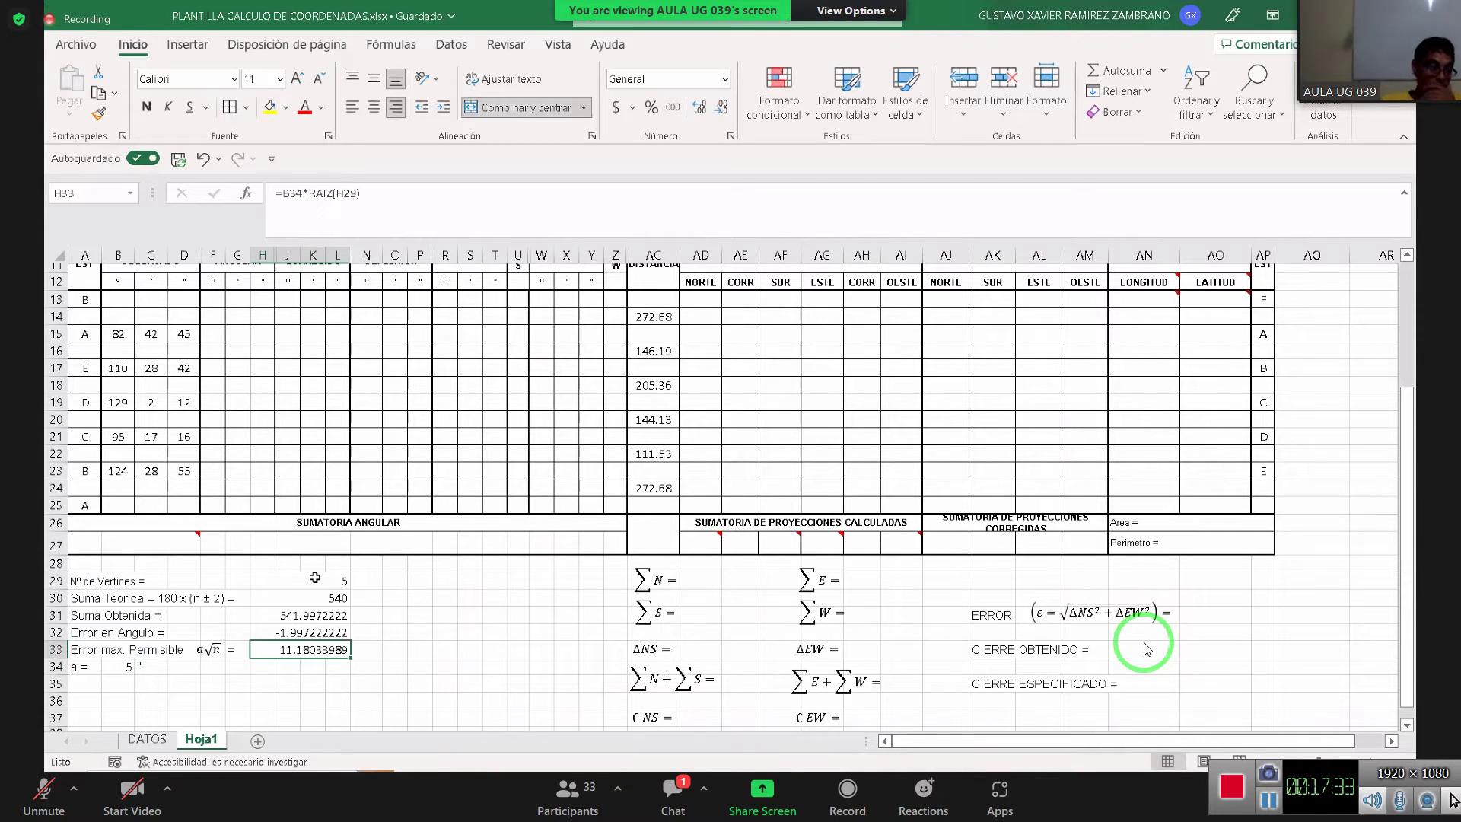
{"action": "key", "text": "Up"}
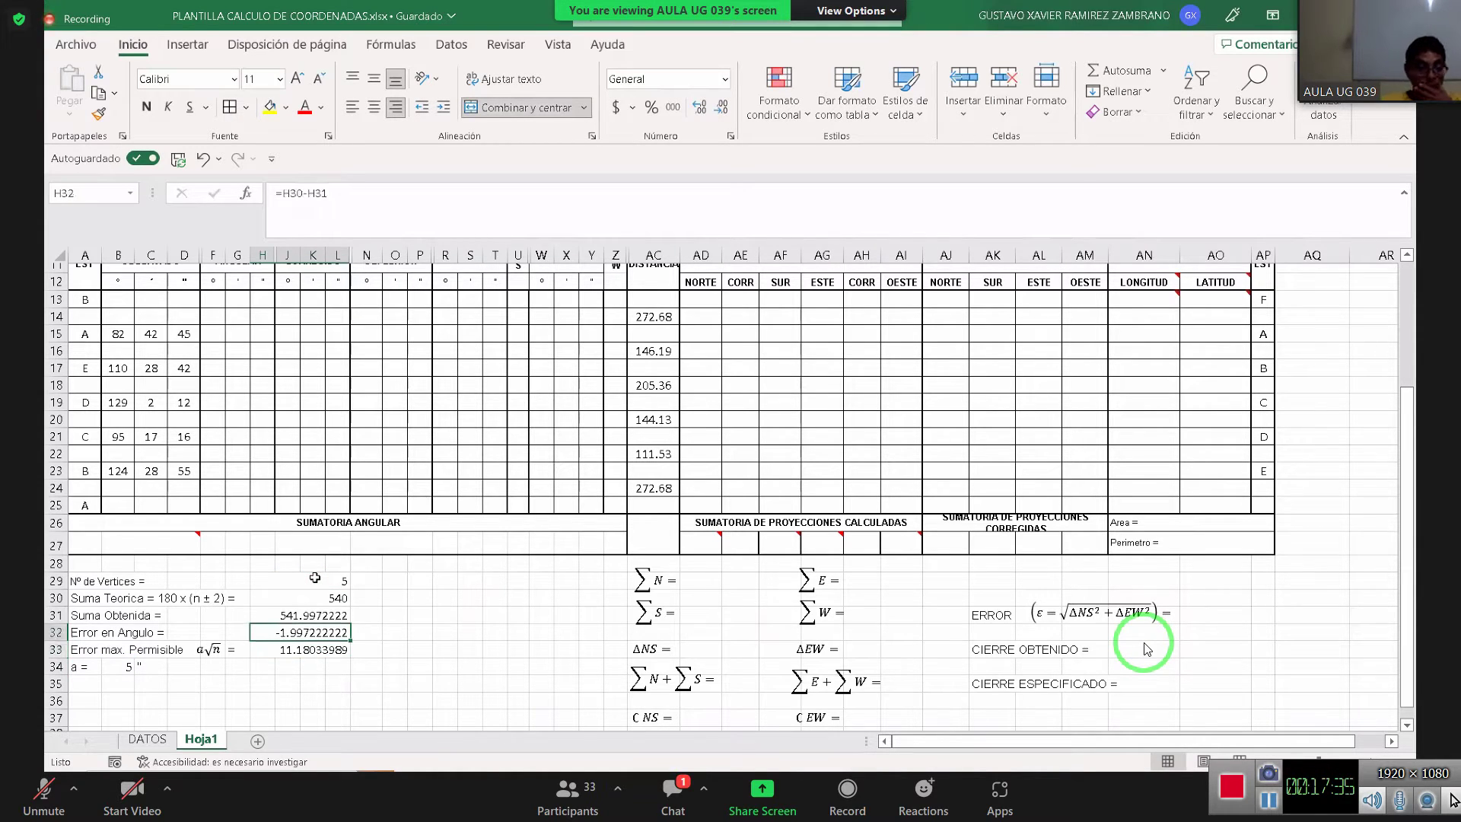
{"action": "key", "text": "Down"}
{"action": "key", "text": "Down"}
{"action": "key", "text": "Down"}
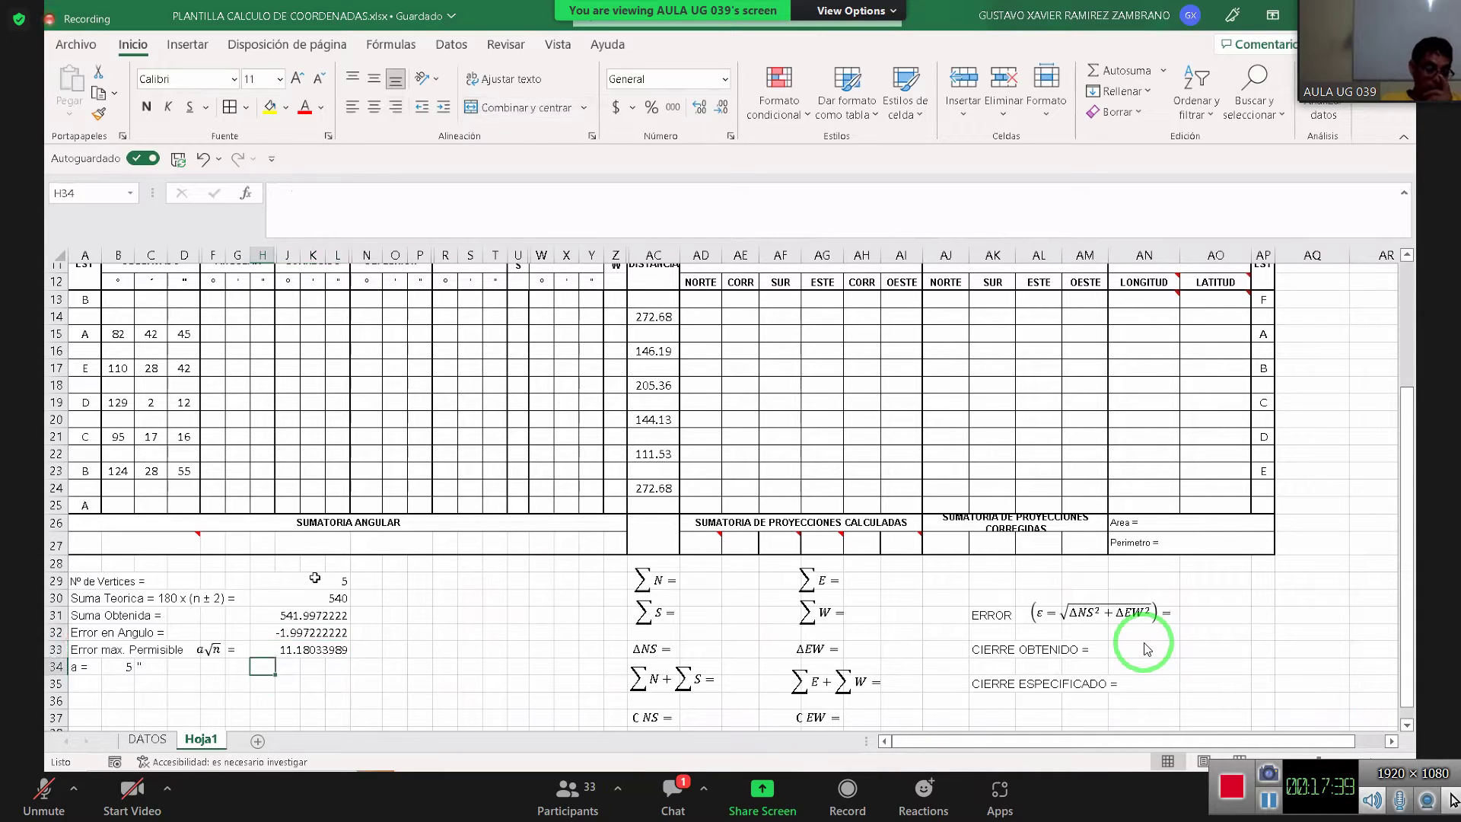
{"action": "key", "text": "Up"}
{"action": "key", "text": "Up"}
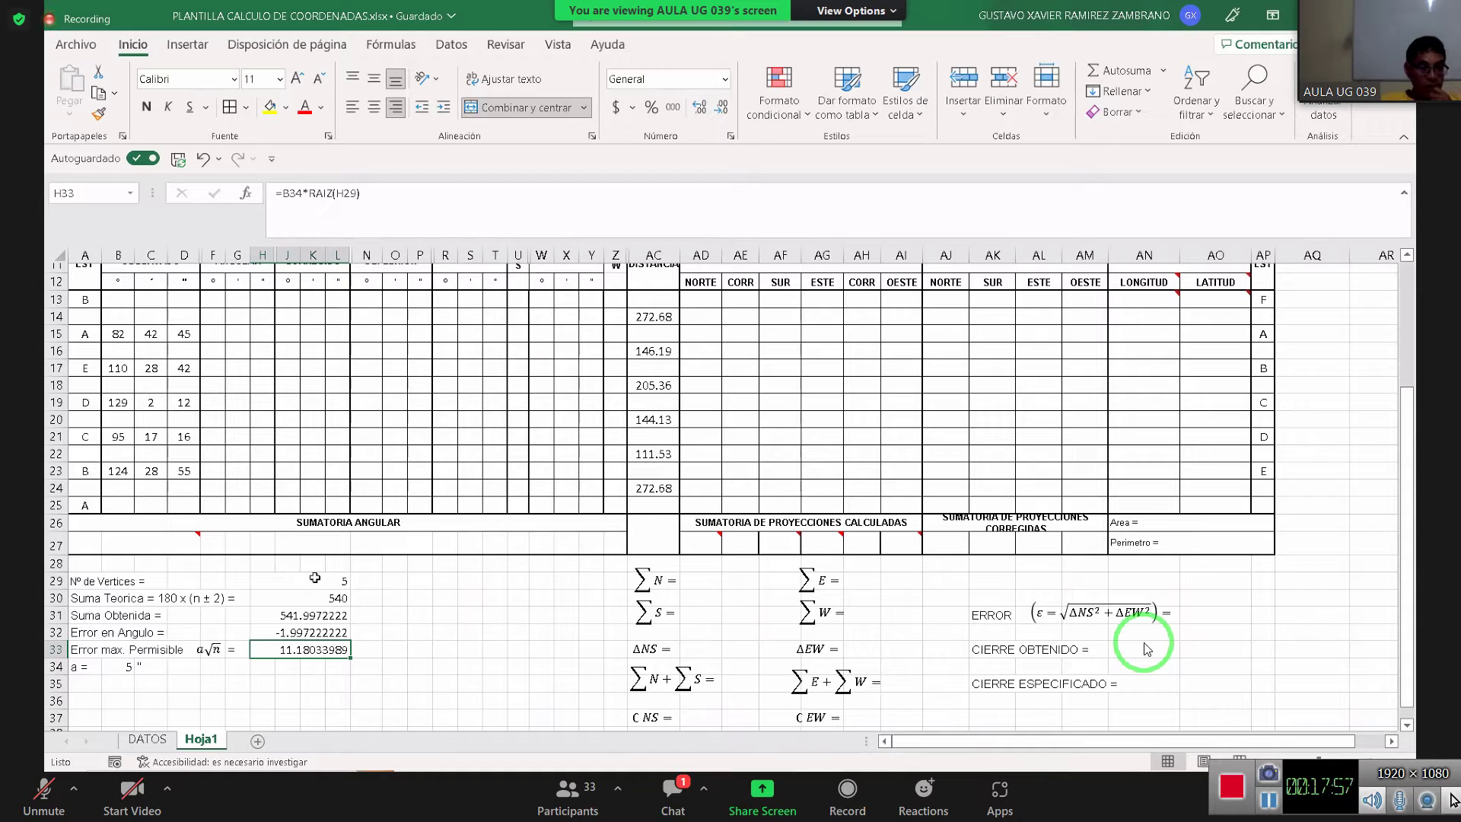
{"action": "key", "text": "Up"}
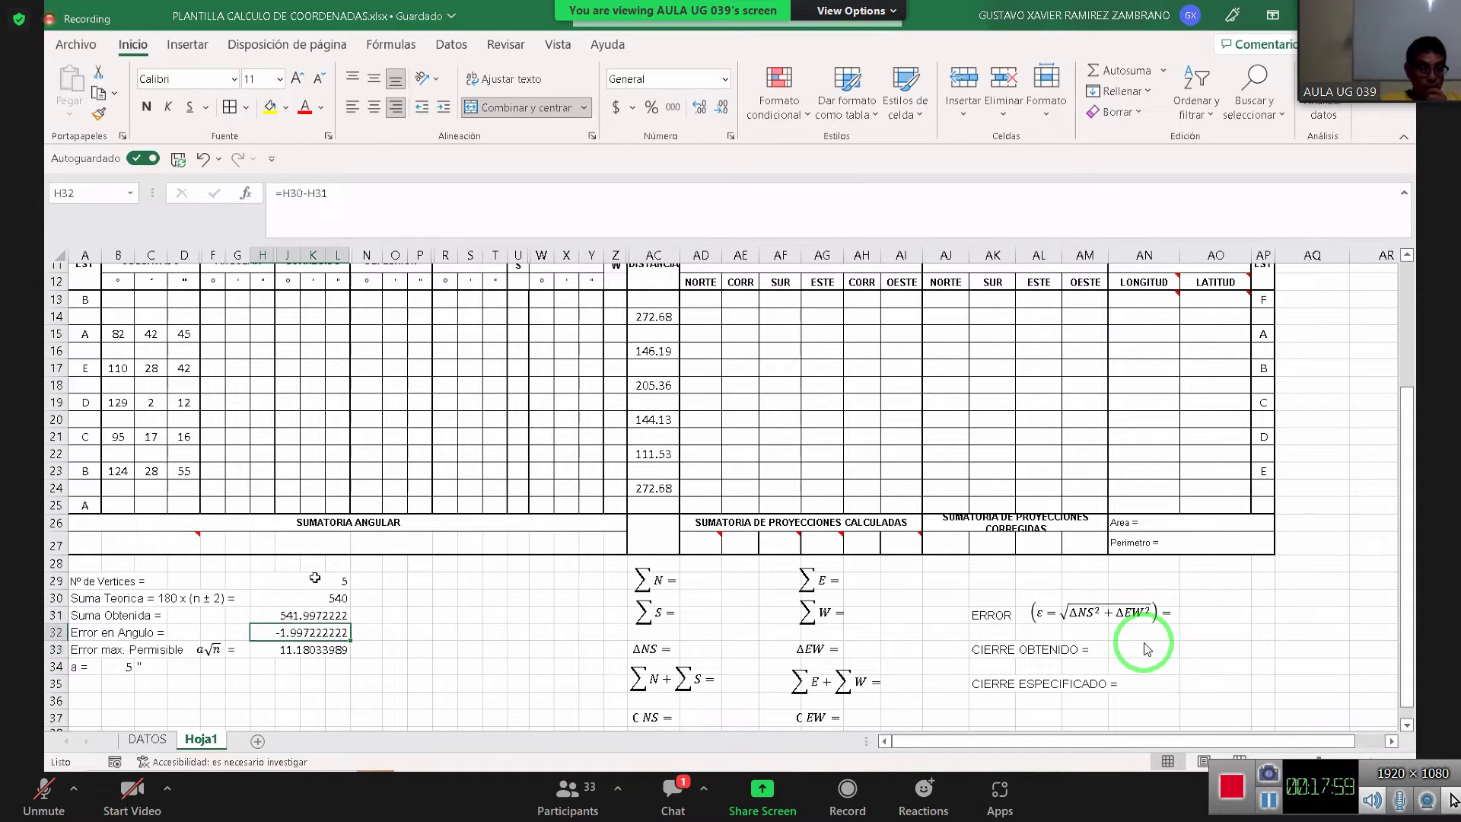
{"action": "key", "text": "Down"}
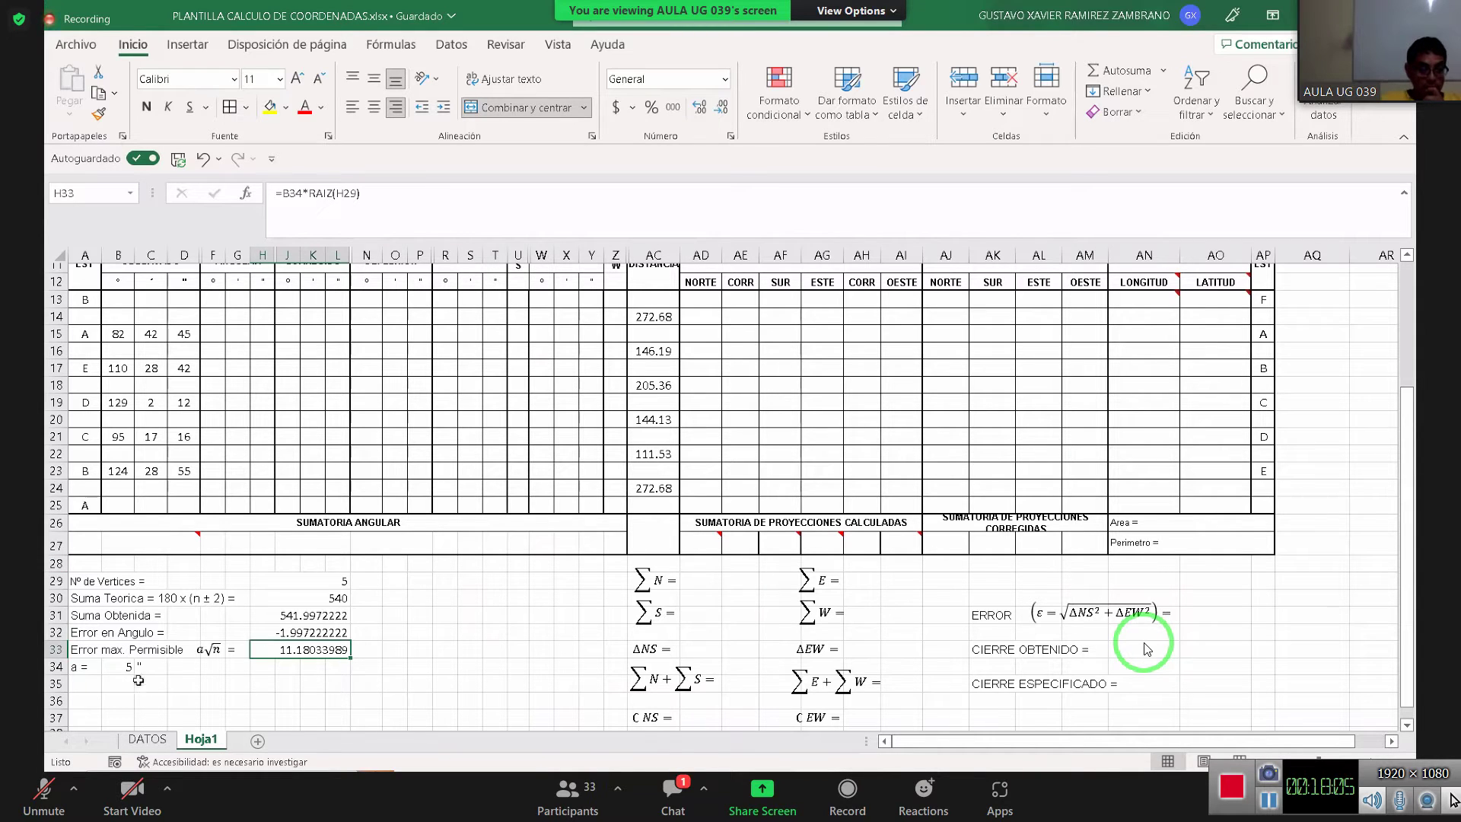
{"action": "left_click", "coordinate": [117, 665]}
{"action": "left_click", "coordinate": [141, 668]}
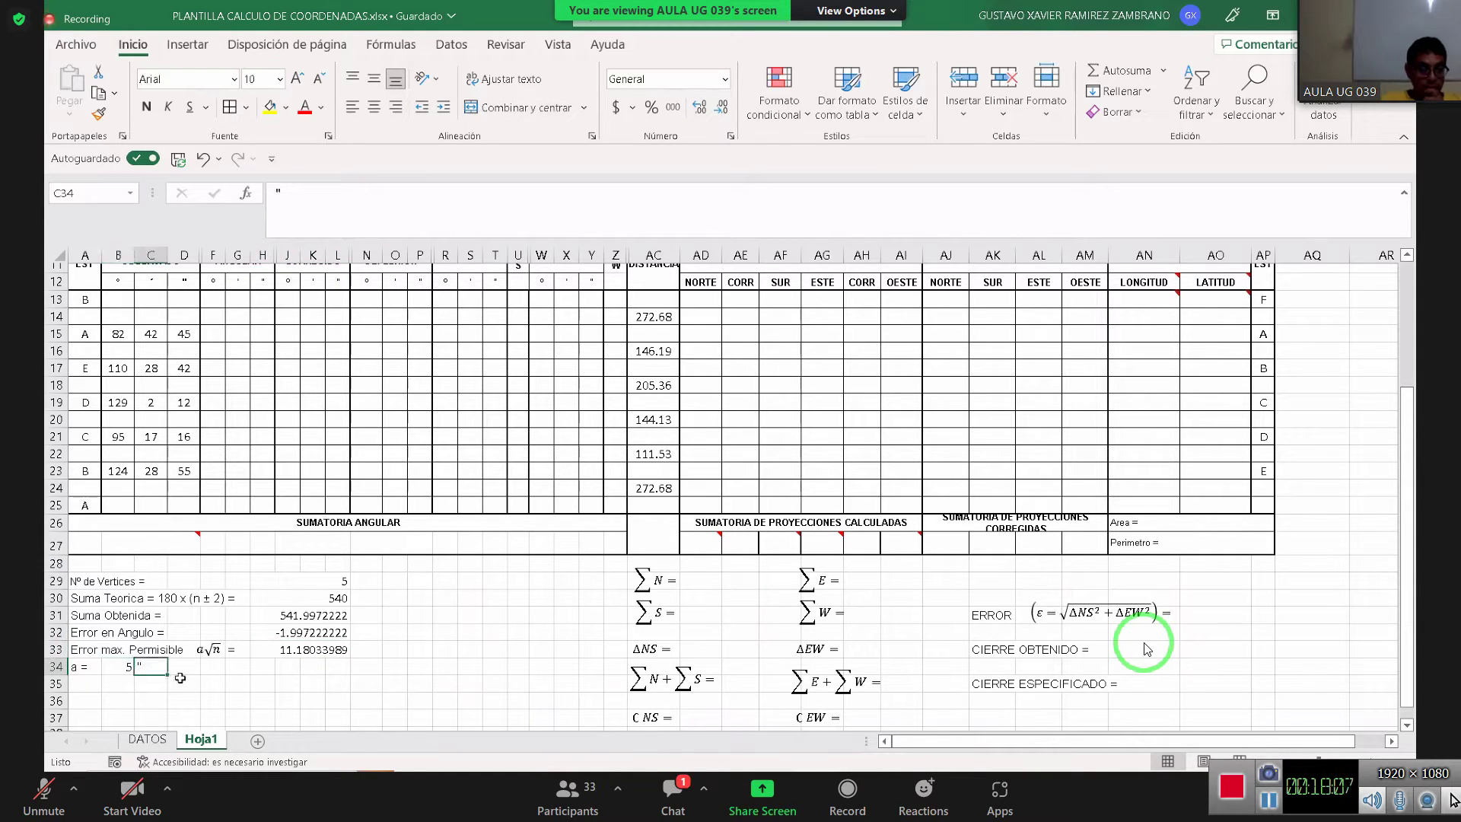
{"action": "left_click", "coordinate": [116, 667]}
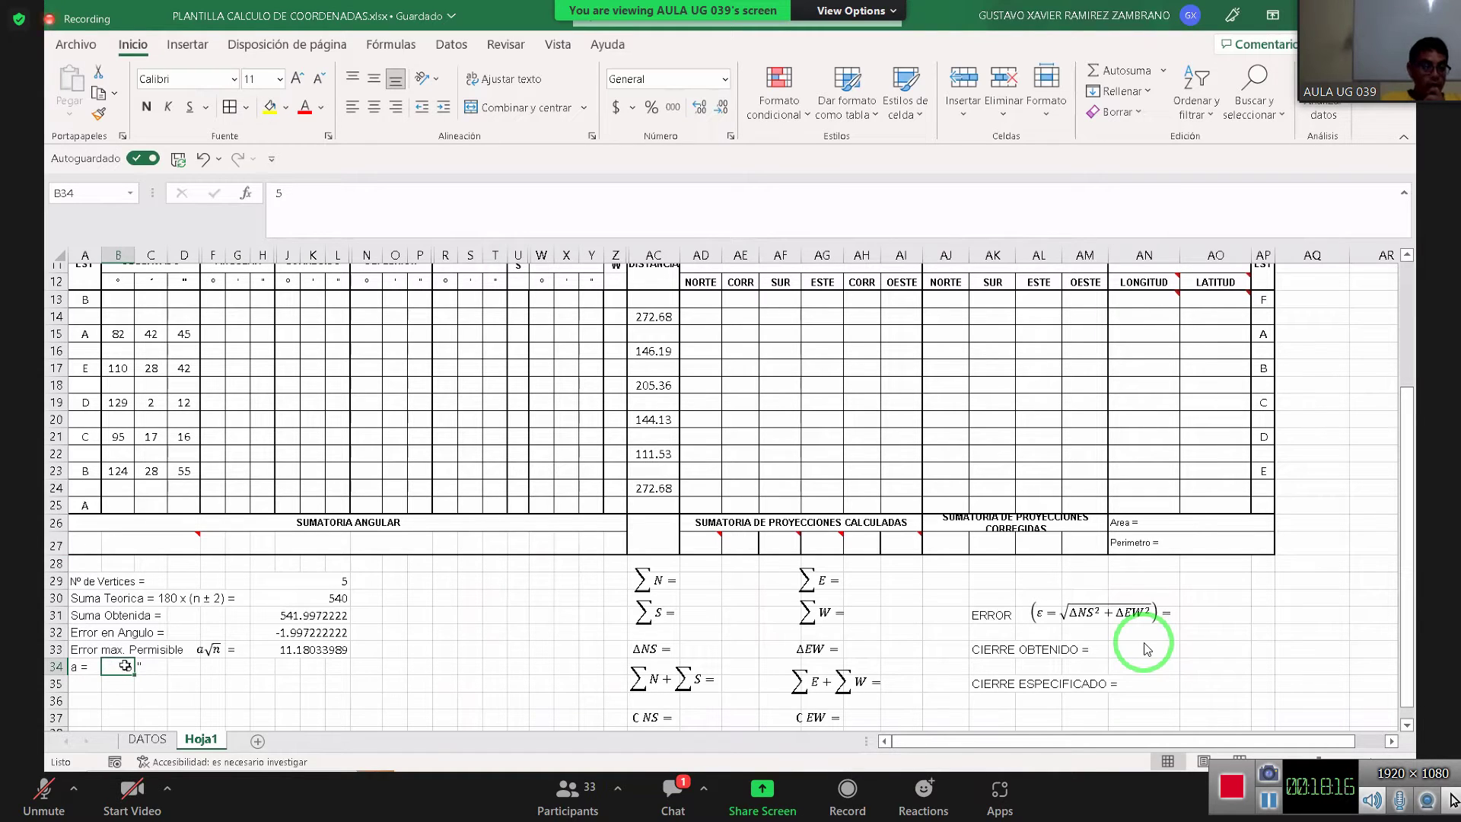
Change the Error max. Permisible formula in H33 to =B34*RAIZ(H29)/3600 to convert it to decimal degrees
{"action": "left_click", "coordinate": [279, 649]}
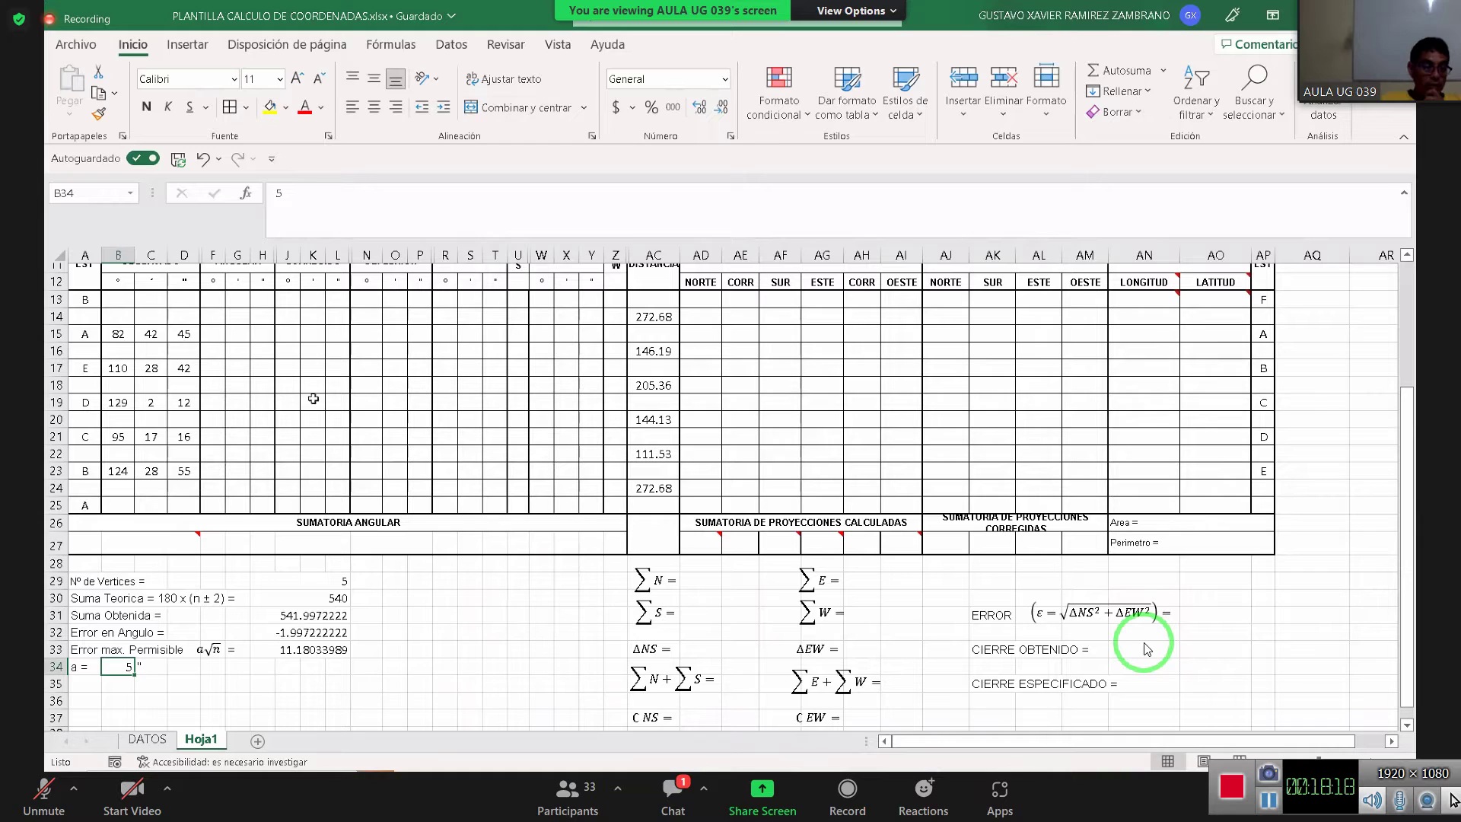
{"action": "left_click", "coordinate": [302, 192]}
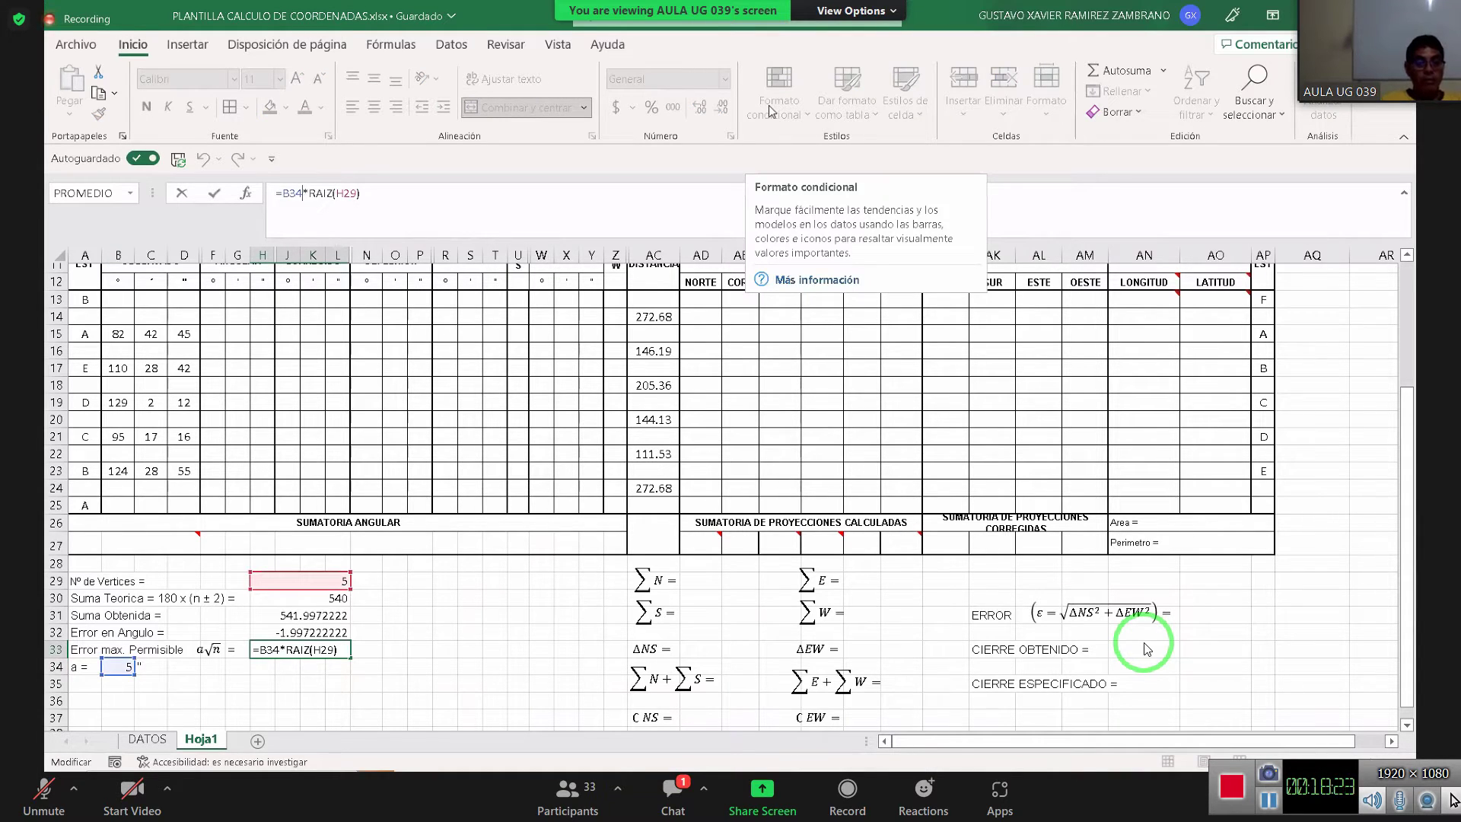
{"action": "key", "text": "End"}
{"action": "type", "text": "/360"}
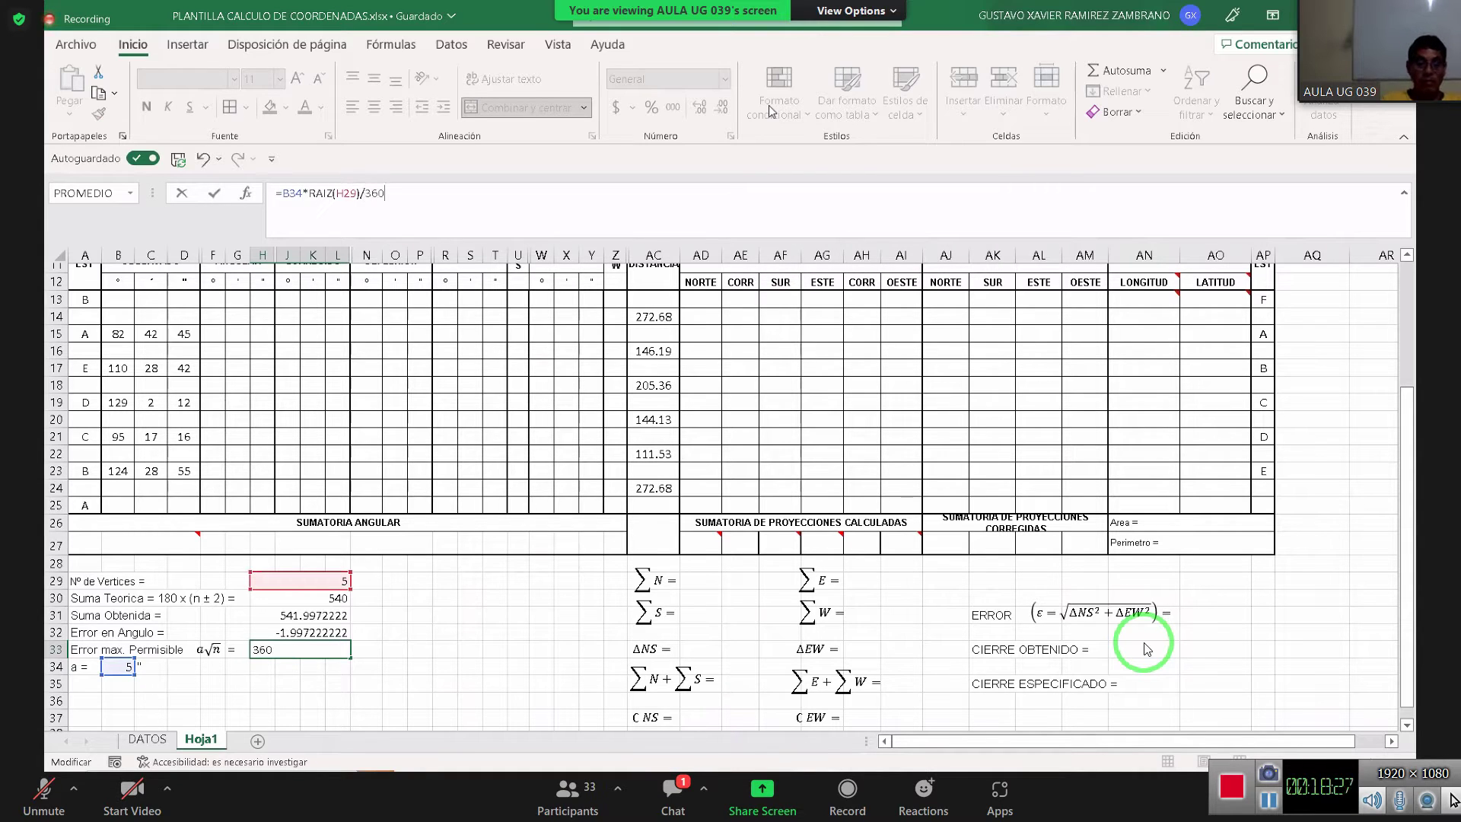
{"action": "key", "text": "Return"}
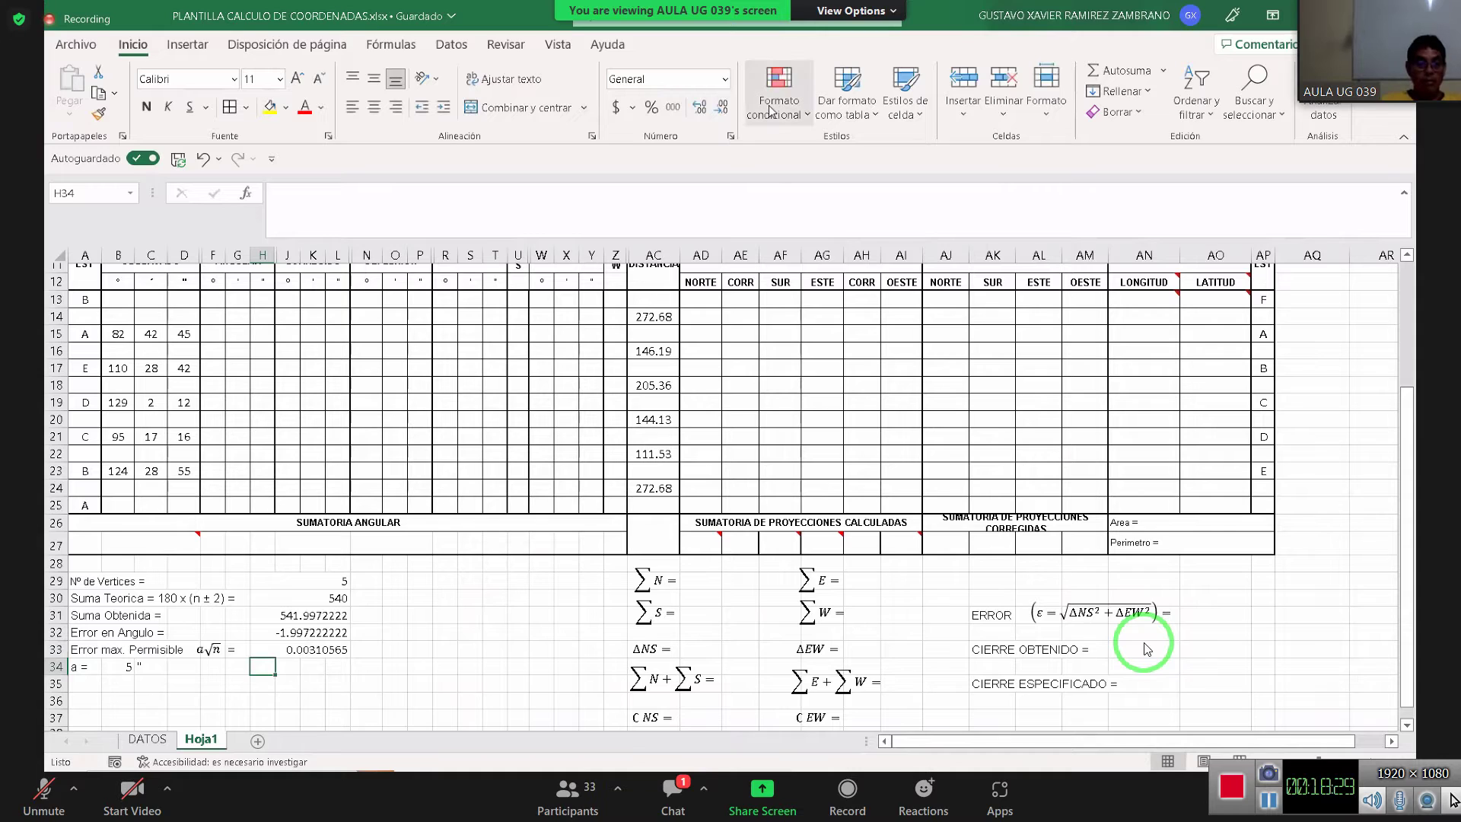
{"action": "key", "text": "Up"}
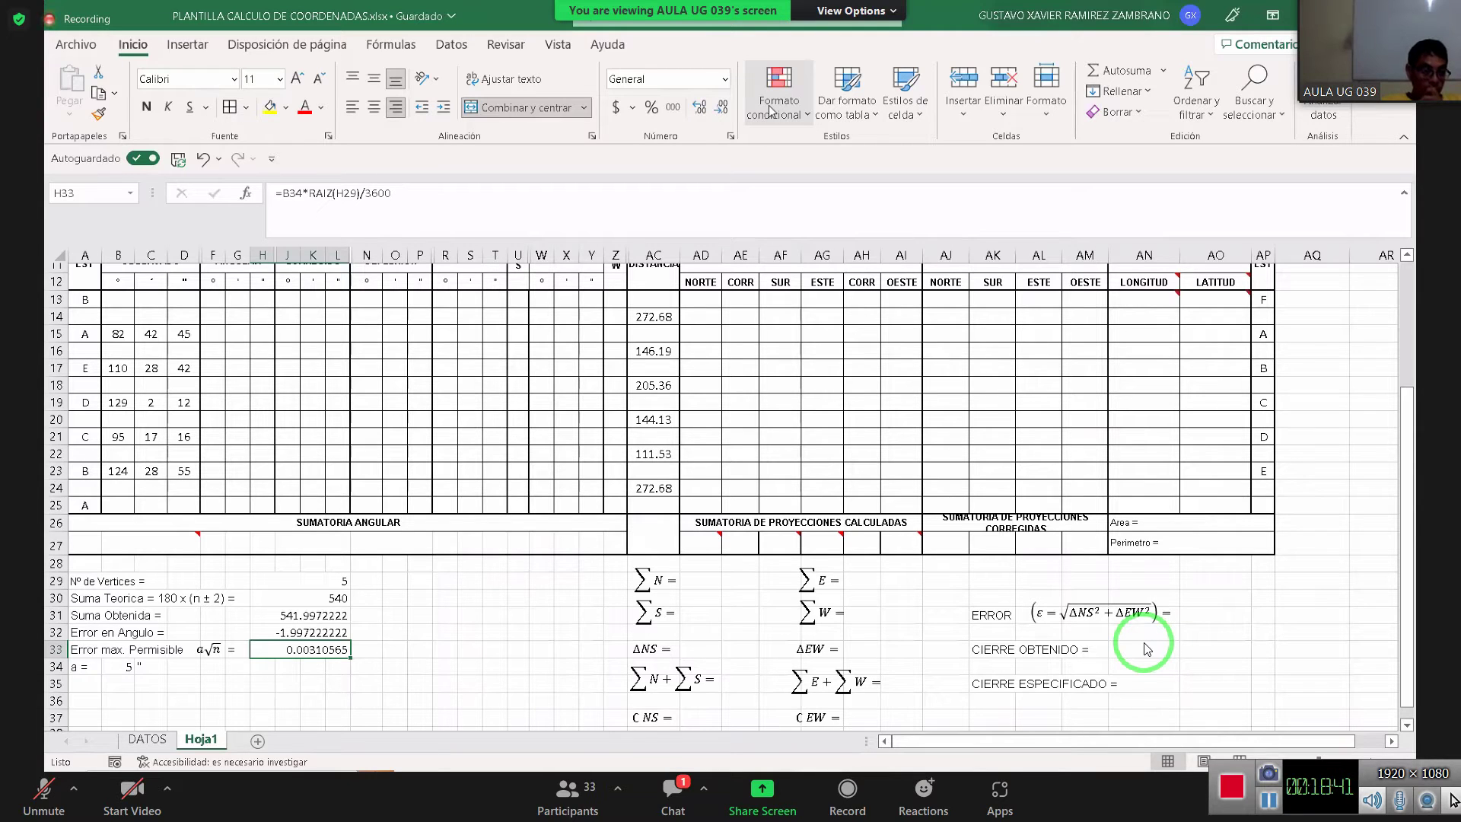
{"action": "key", "text": "Up"}
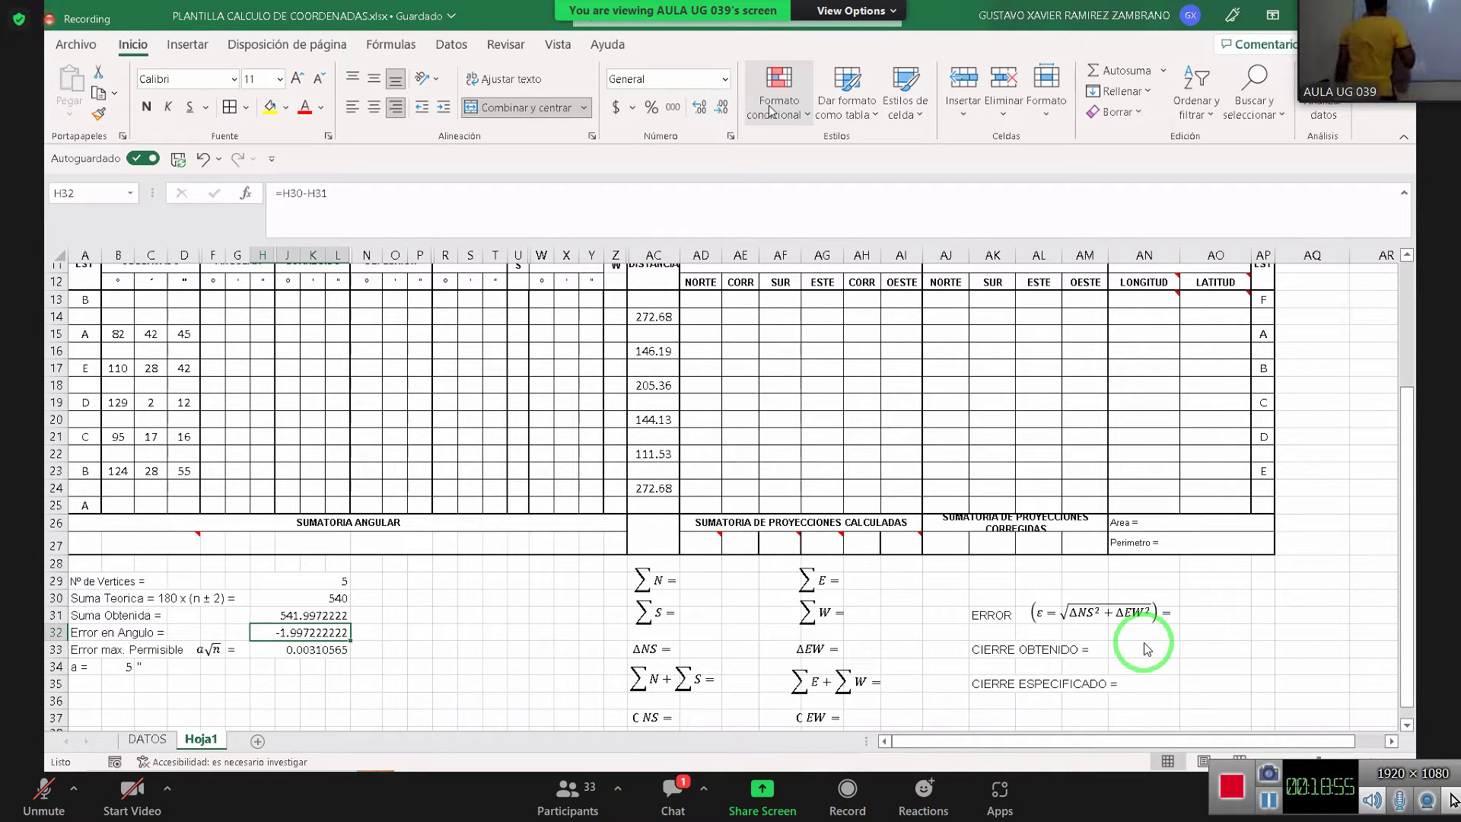
Swap the meeting's main view to the presenter's whiteboard video to read the error condition, and switch back to the shared sheet
{"action": "left_click_drag", "start_coordinate": [1408, 30], "coordinate": [269, 77]}
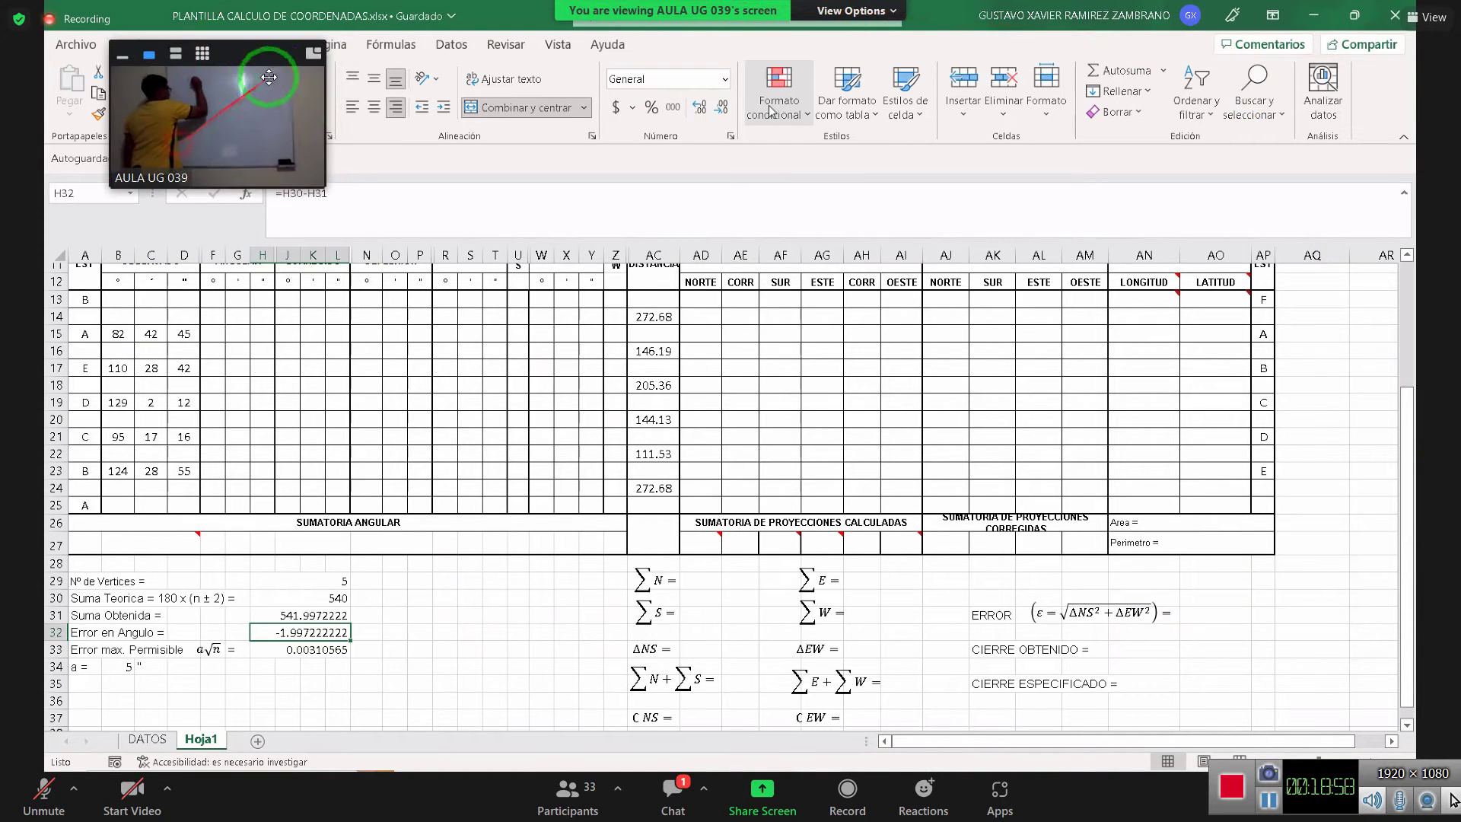
{"action": "left_click", "coordinate": [312, 52]}
{"action": "left_click_drag", "start_coordinate": [293, 117], "coordinate": [153, 65]}
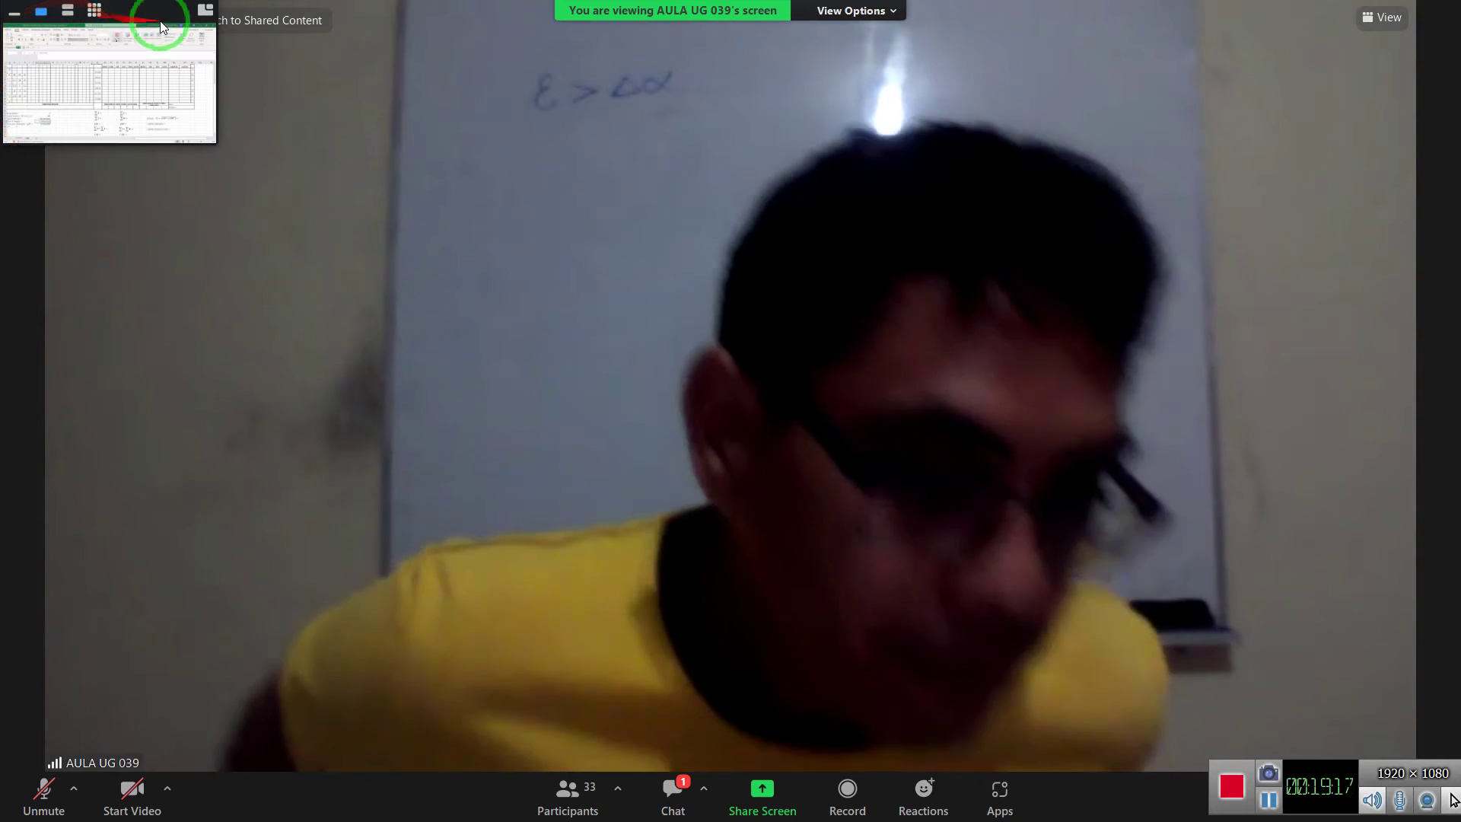
{"action": "left_click", "coordinate": [217, 51]}
{"action": "left_click_drag", "start_coordinate": [152, 69], "coordinate": [1315, 65]}
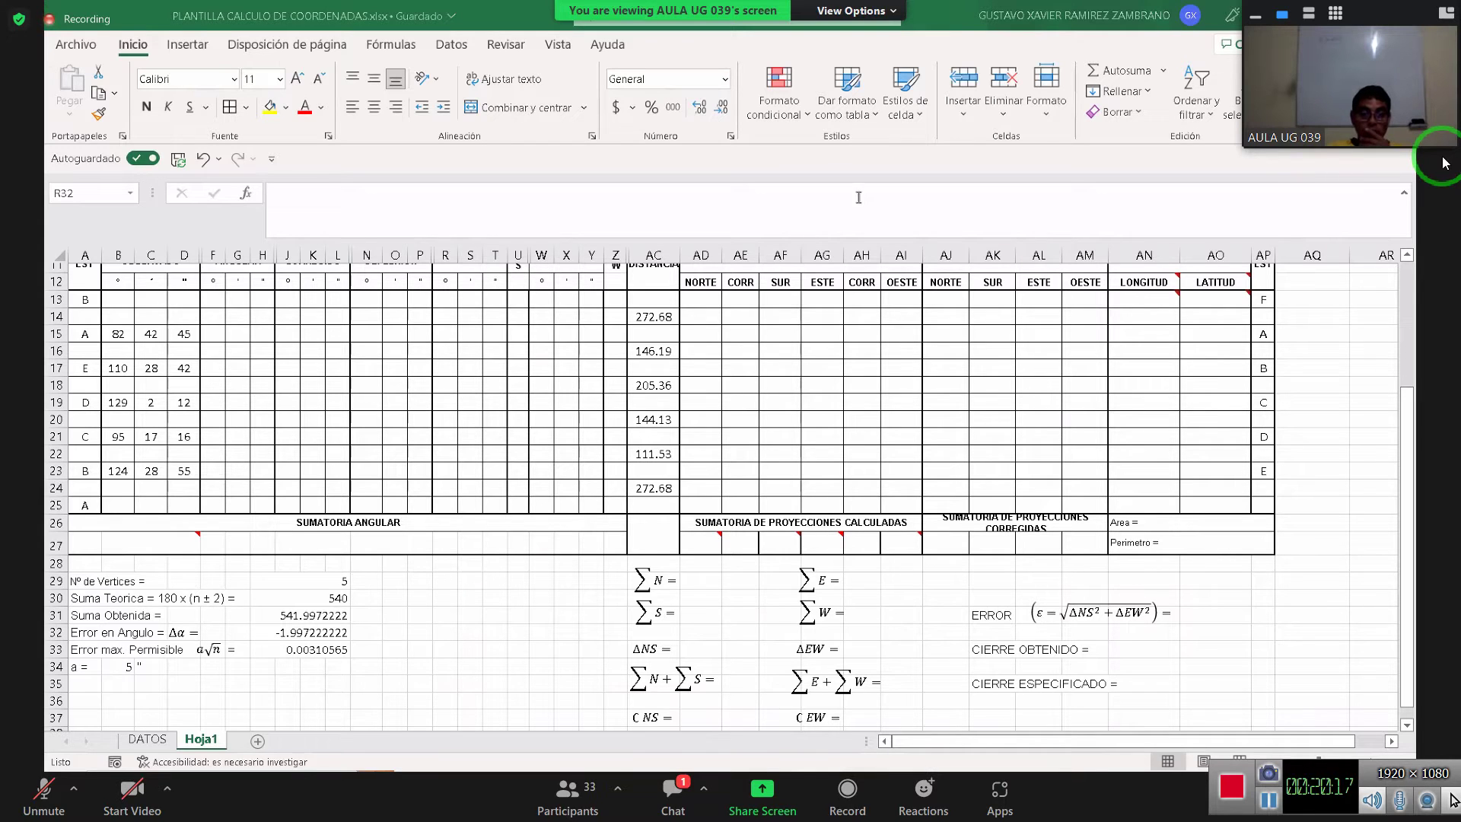
Check station A's horizontal angle on the DATOS sheet and correct its observed degrees in B15 on Hoja1 to 80
{"action": "left_click", "coordinate": [116, 335]}
{"action": "left_click", "coordinate": [147, 740]}
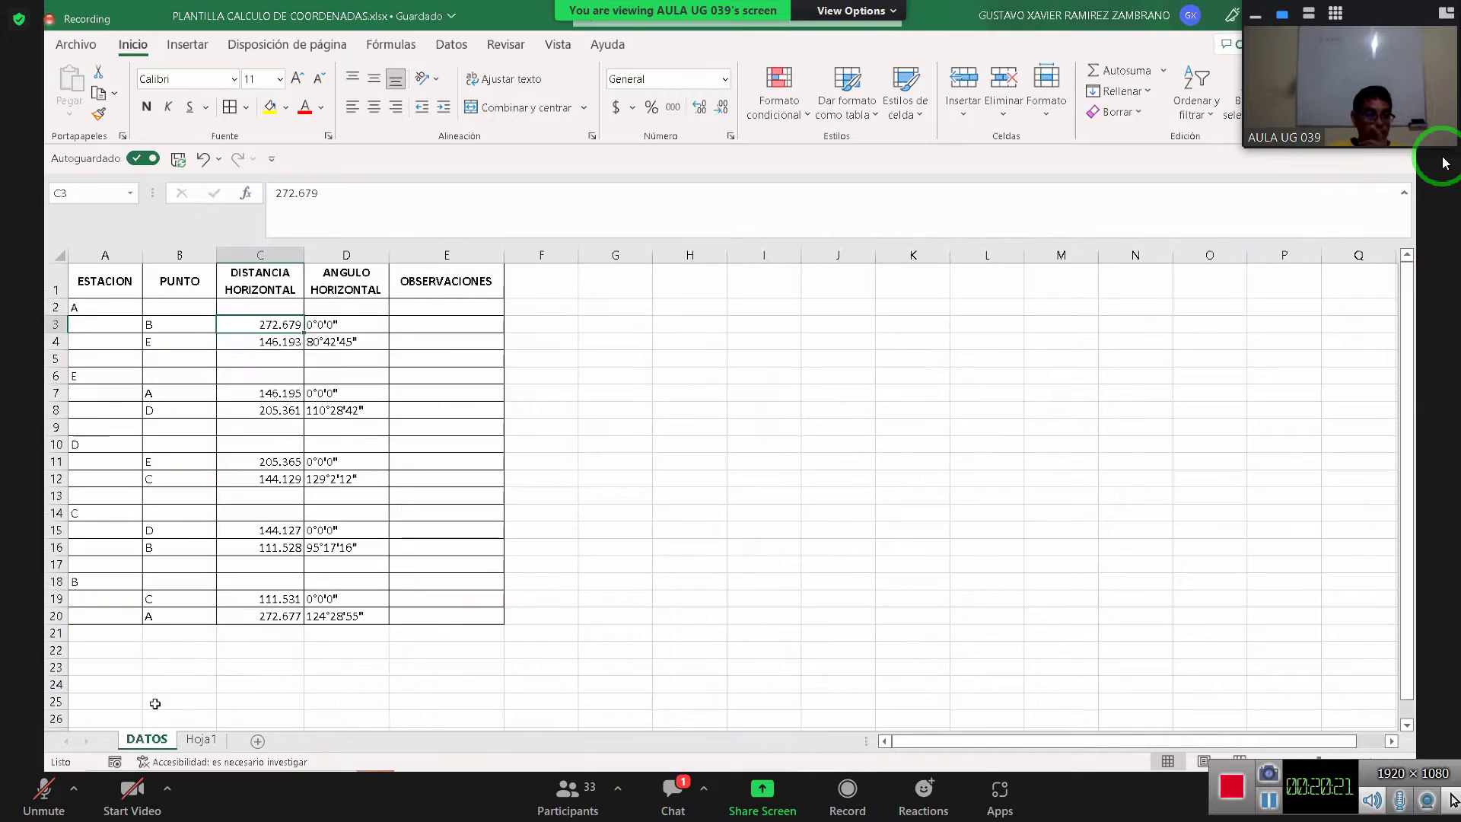
{"action": "left_click", "coordinate": [357, 343]}
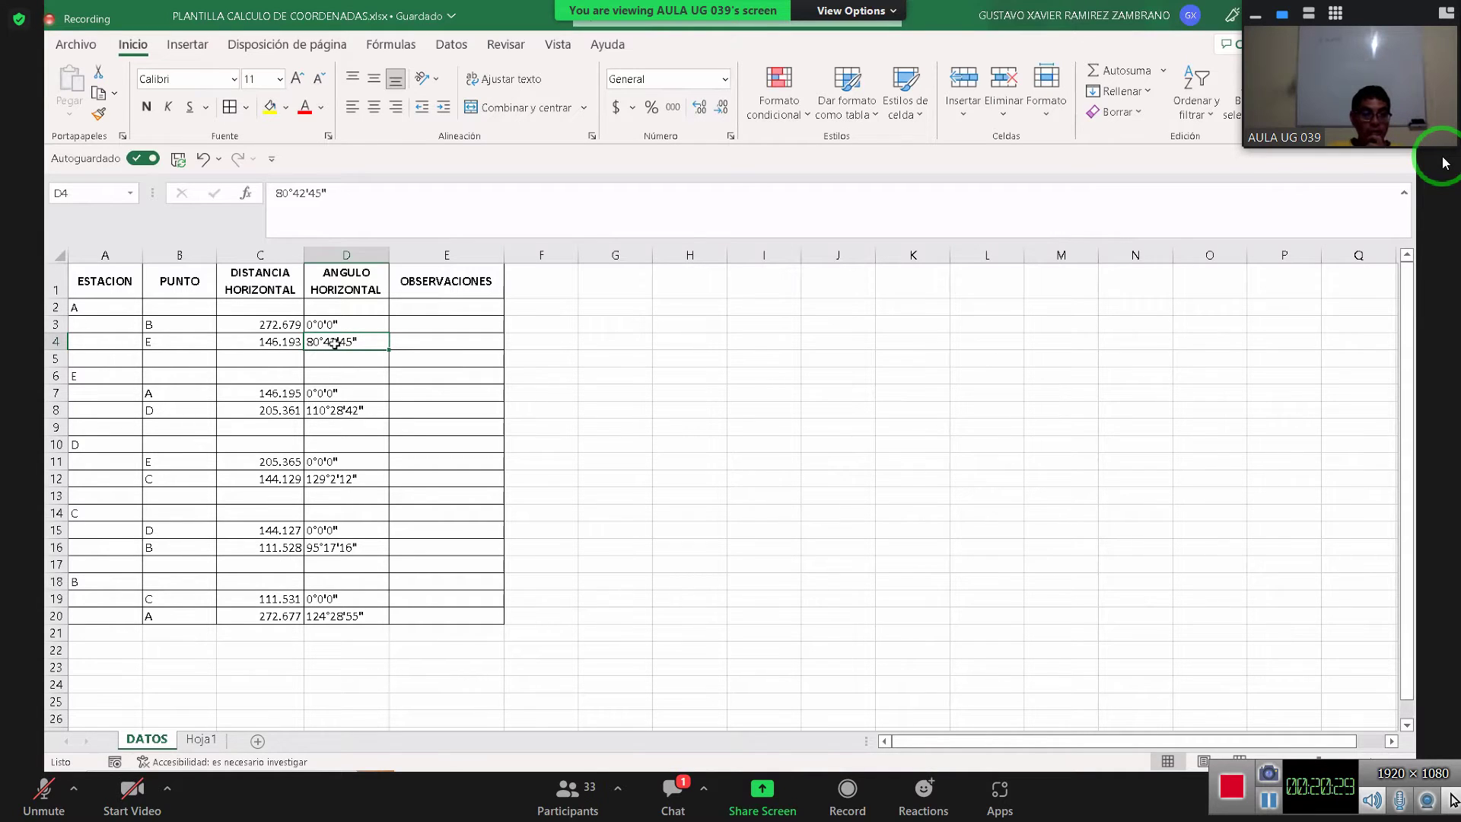
{"action": "left_click", "coordinate": [202, 739]}
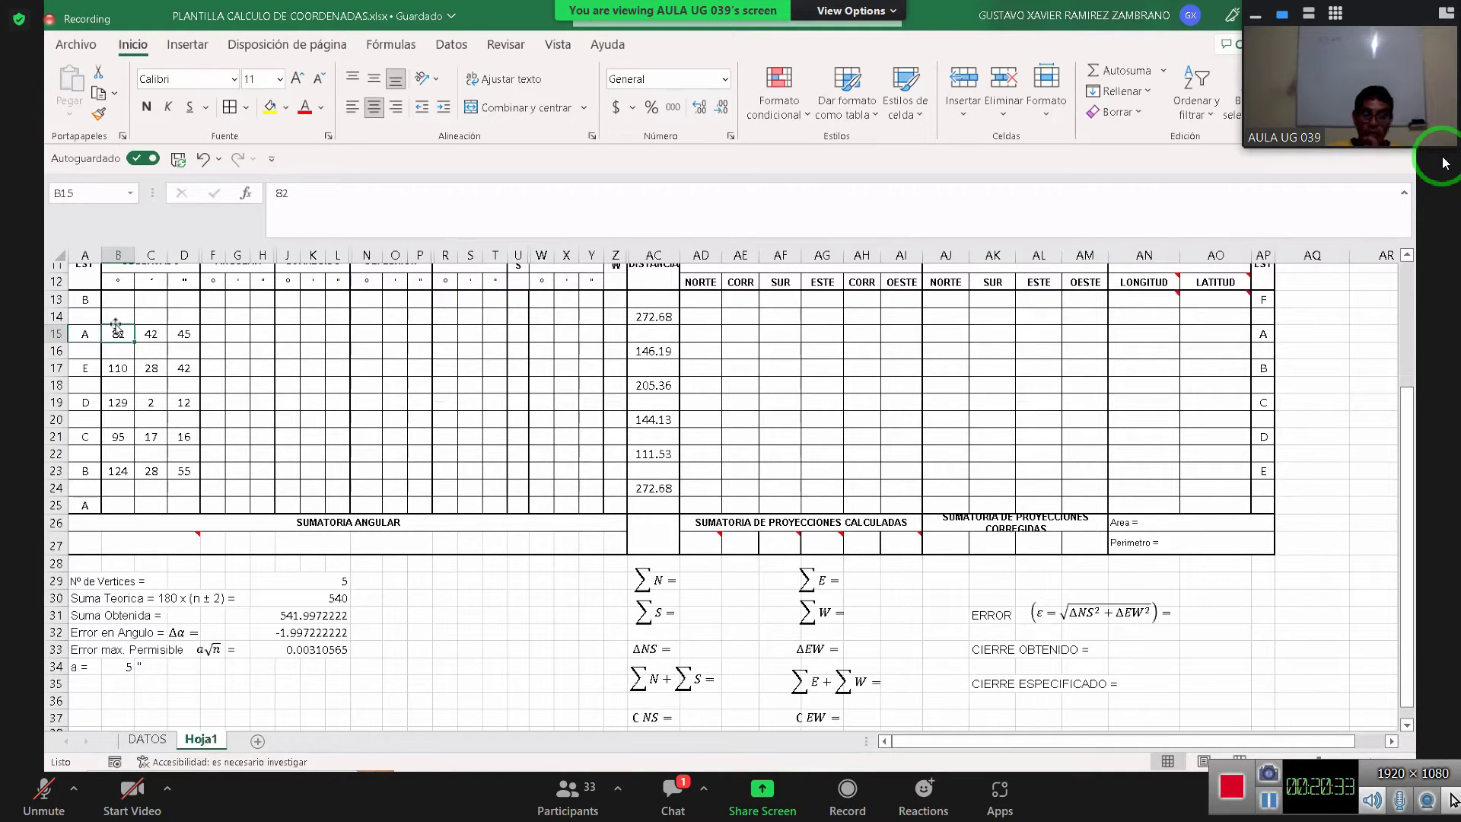
{"action": "type", "text": "80"}
{"action": "key", "text": "Return"}
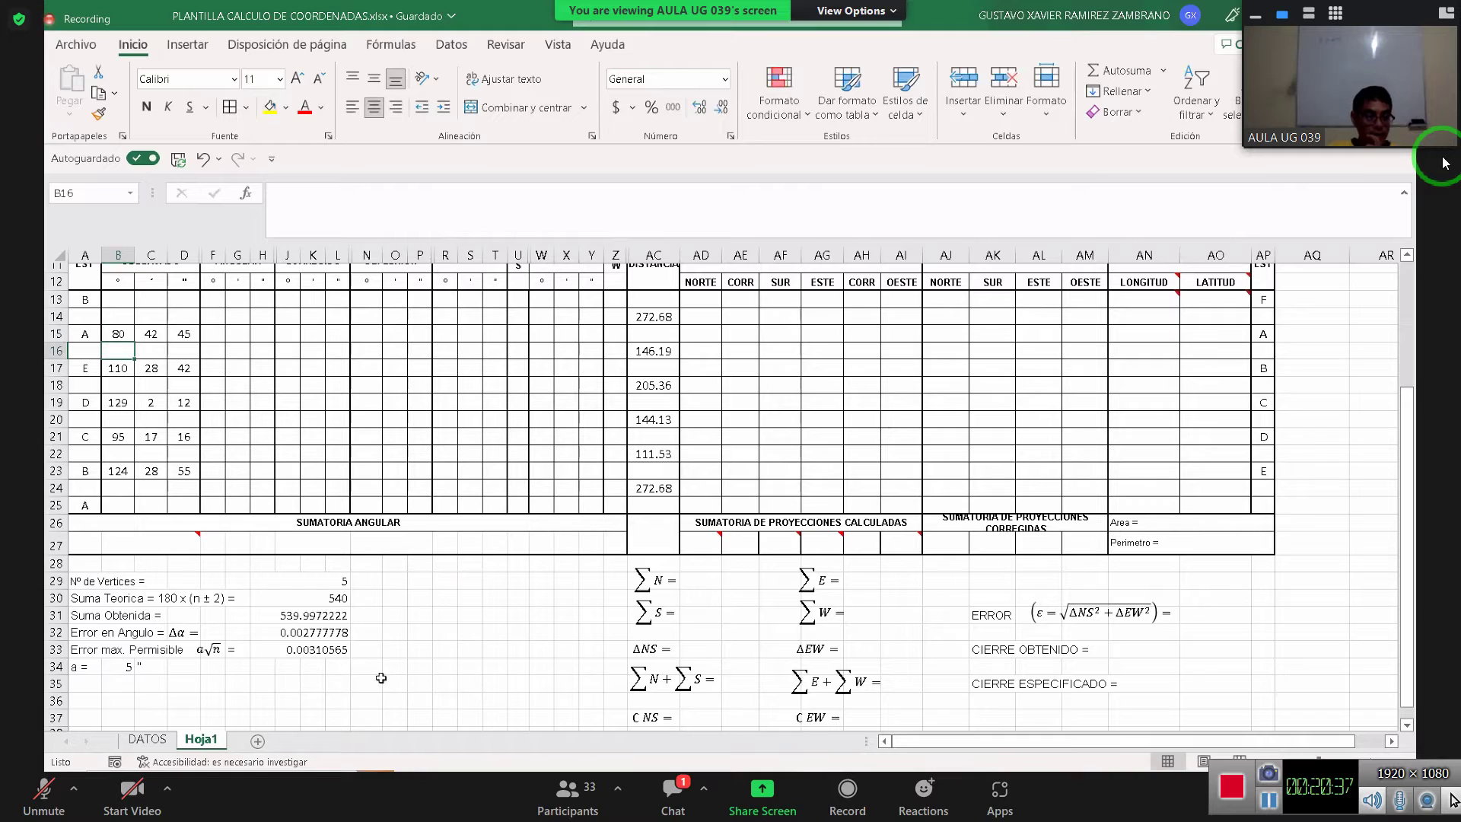
Shift the Δα equation text box slightly right, away from the Error en Angulo label in row 32
{"action": "left_click", "coordinate": [308, 633]}
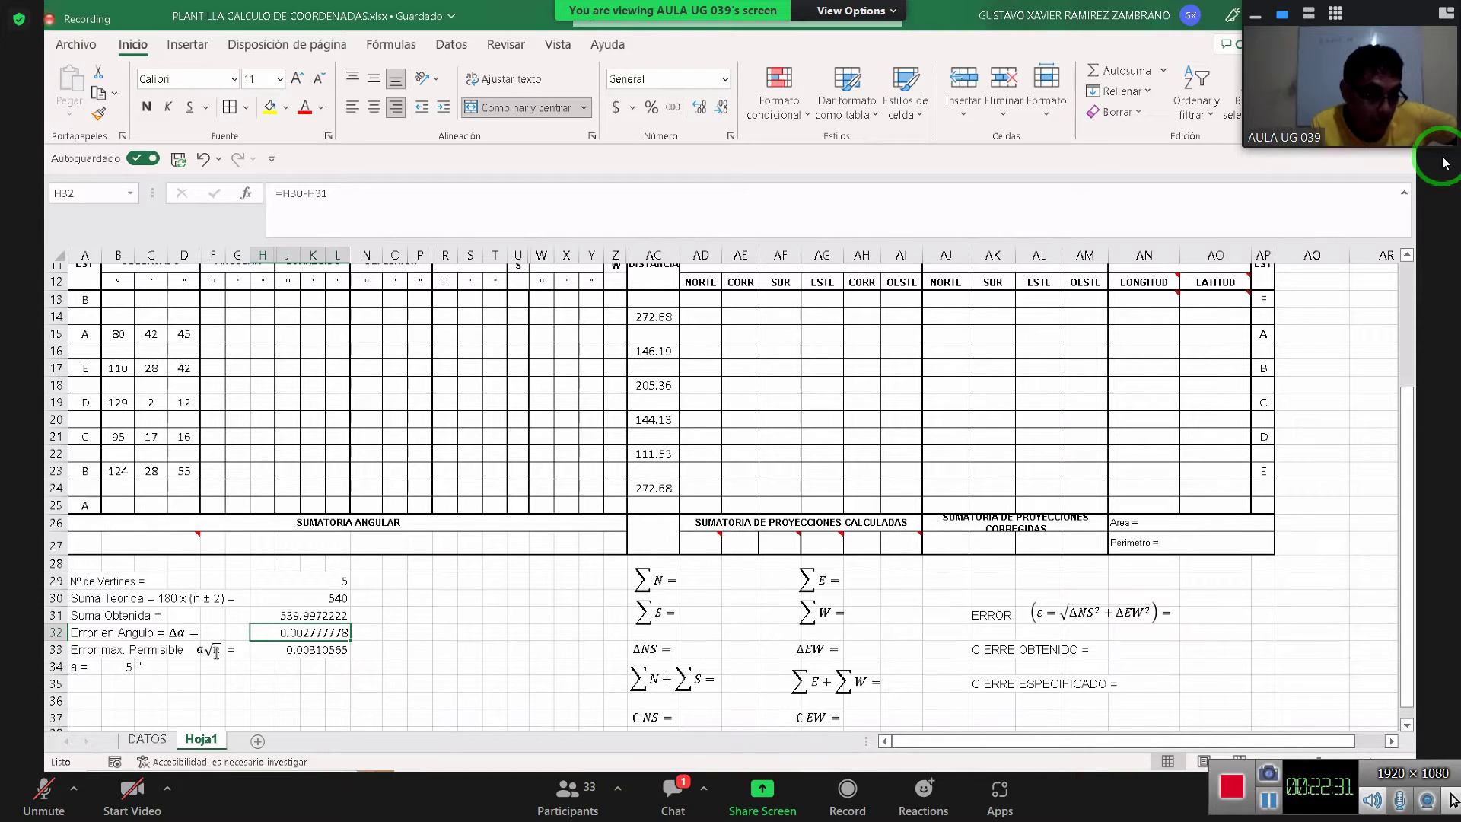
{"action": "left_click", "coordinate": [176, 630]}
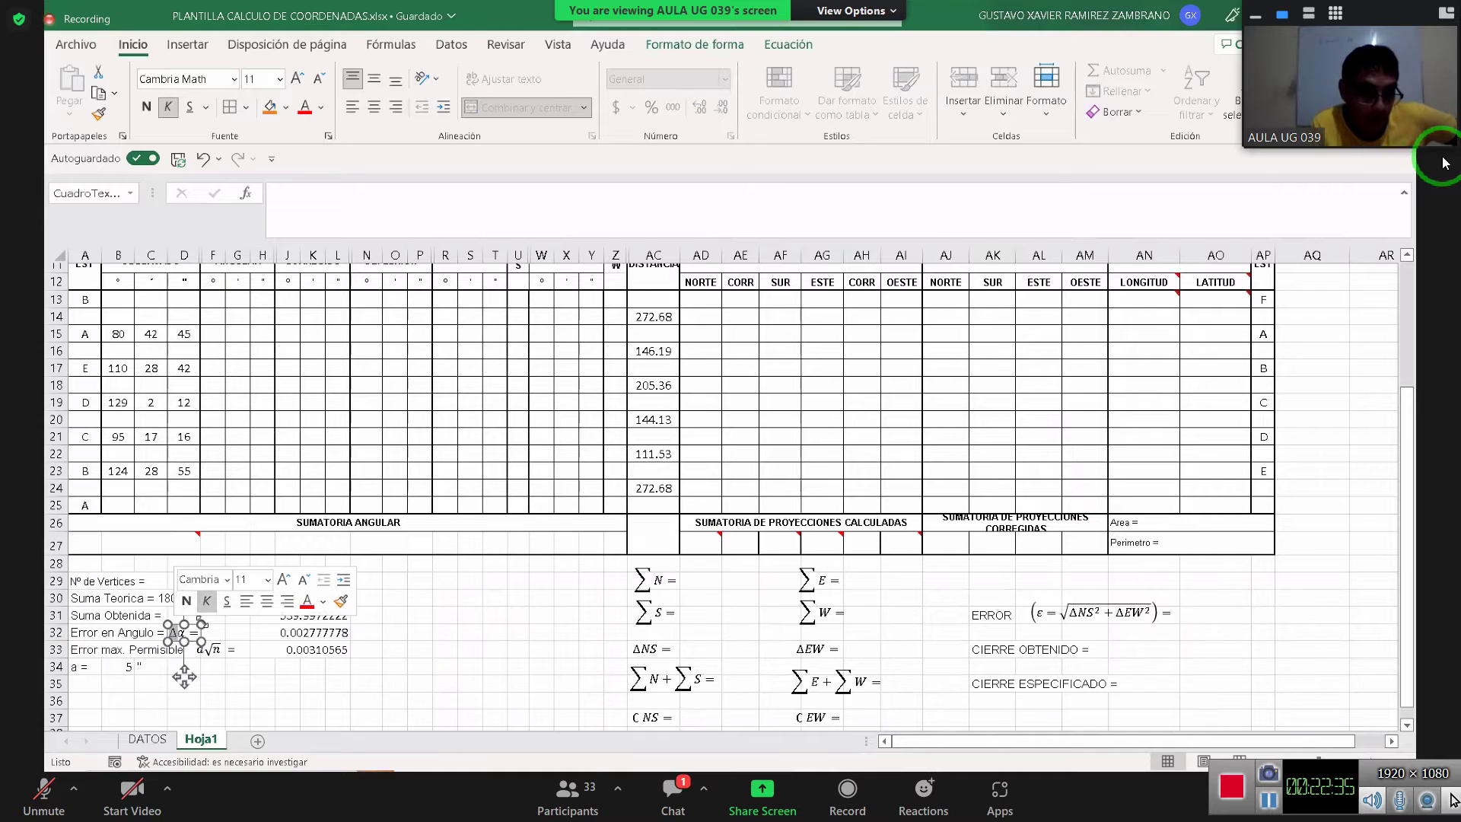
{"action": "key", "text": "Escape"}
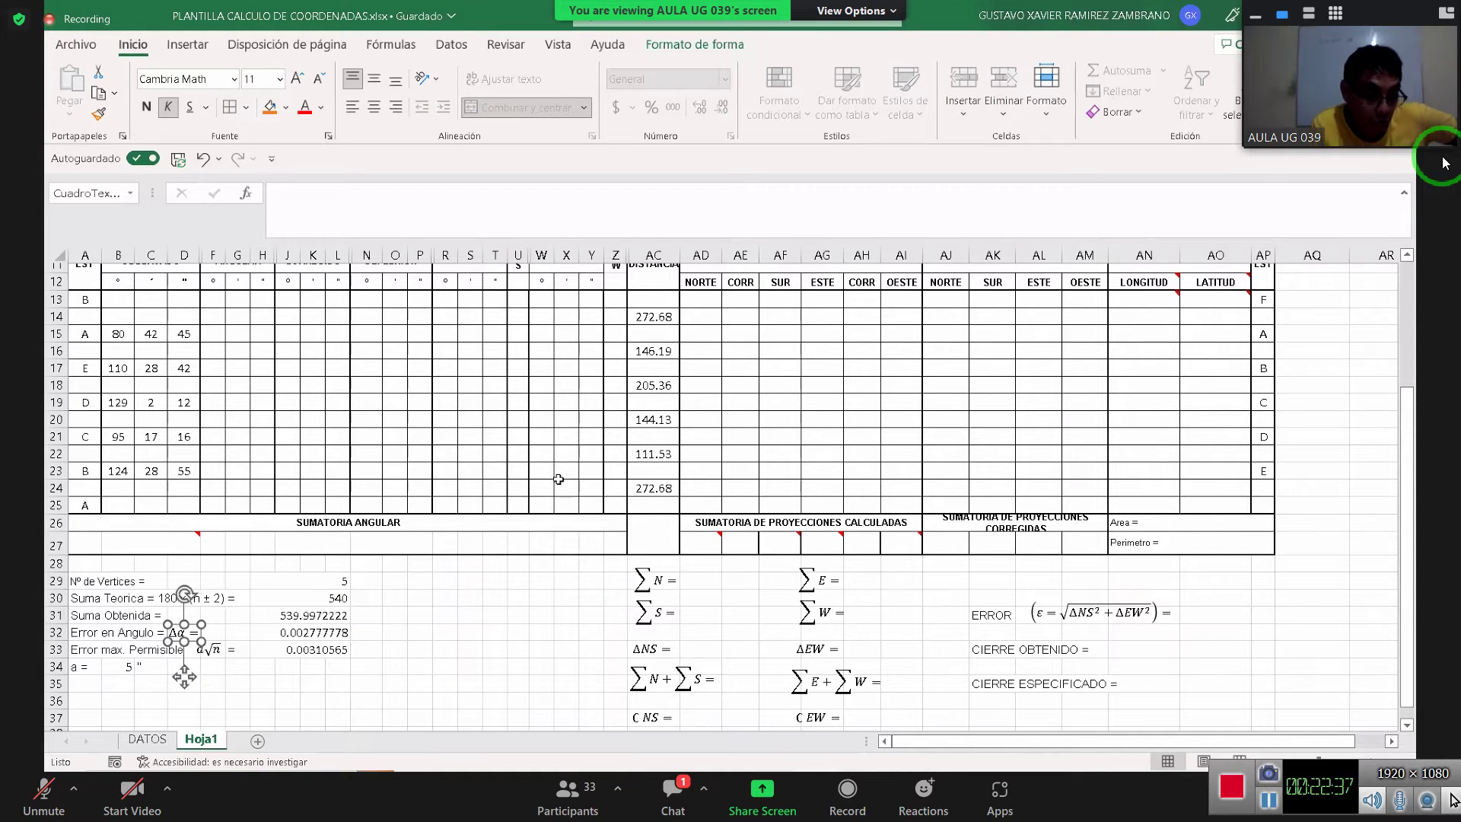
{"action": "left_click_drag", "start_coordinate": [184, 675], "coordinate": [193, 676]}
{"action": "left_click", "coordinate": [344, 706]}
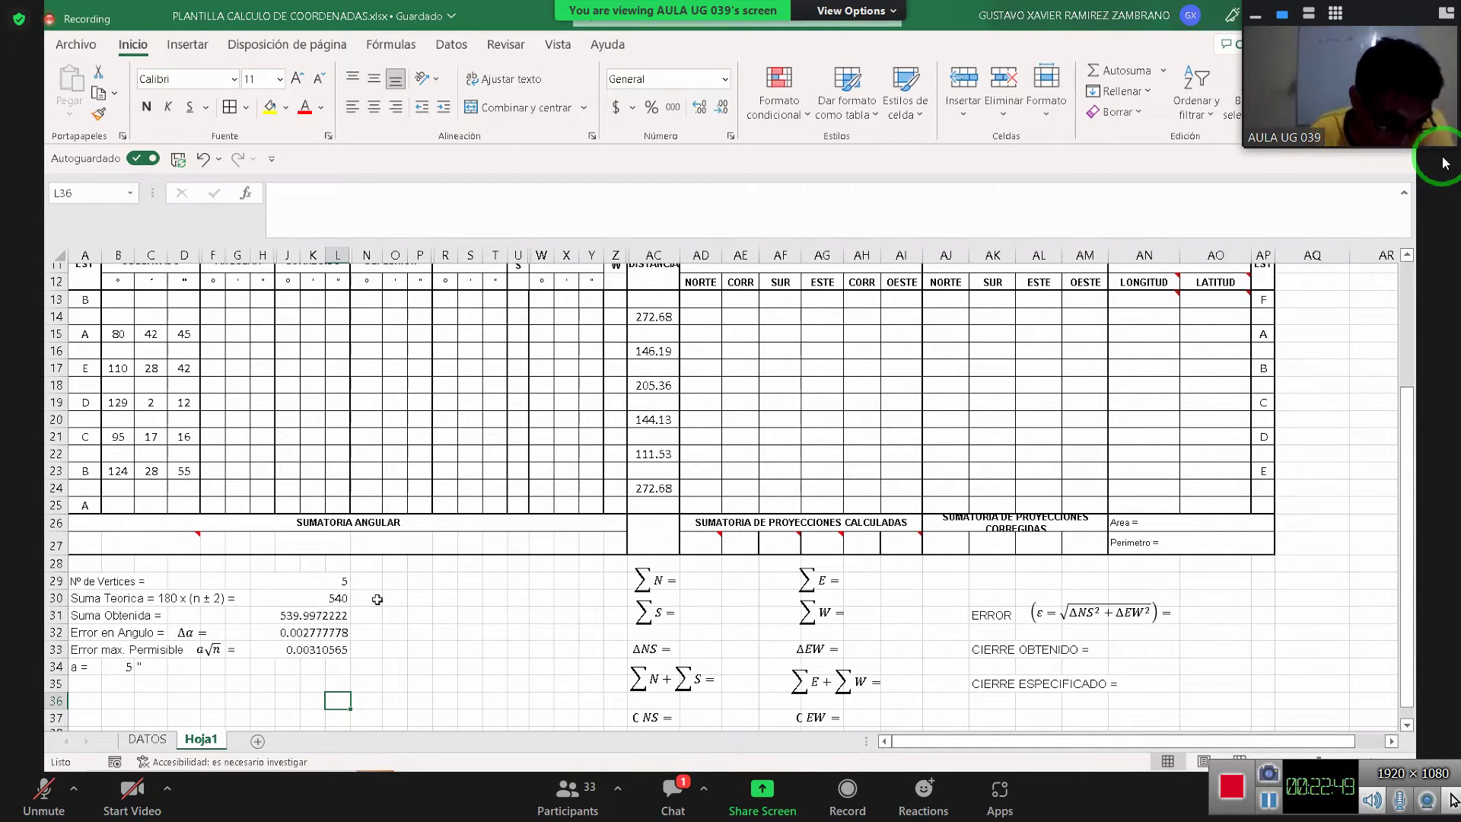
Review the Error en Angulo formula in H32 and the CORRECCION ANGULAR column heading for distributing the error
{"action": "left_click", "coordinate": [325, 632]}
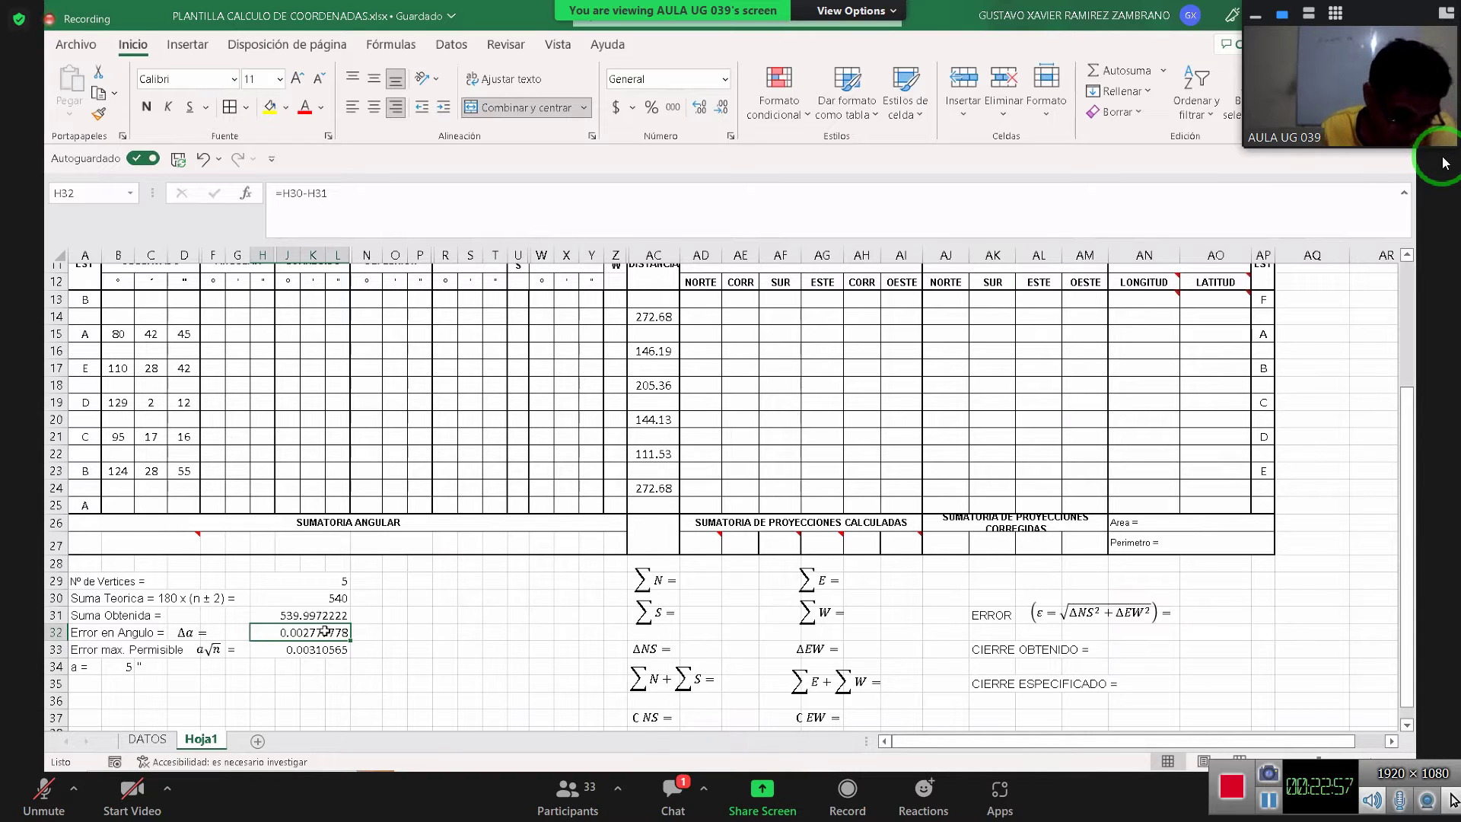
{"action": "scroll", "coordinate": [263, 582], "scroll_direction": "up", "scroll_amount": 2}
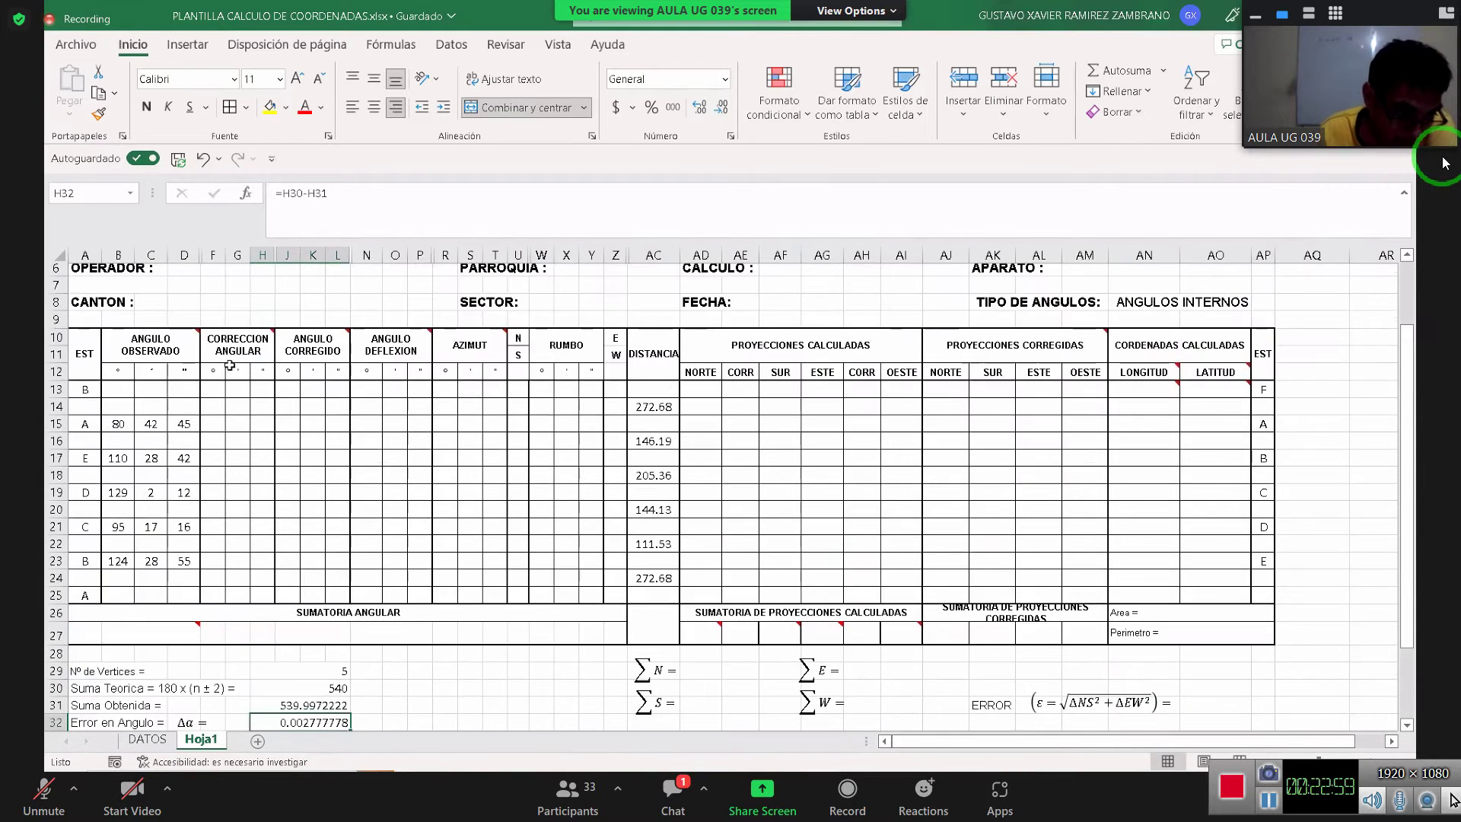
{"action": "left_click", "coordinate": [232, 334]}
{"action": "scroll", "coordinate": [622, 472], "scroll_direction": "down", "scroll_amount": 2}
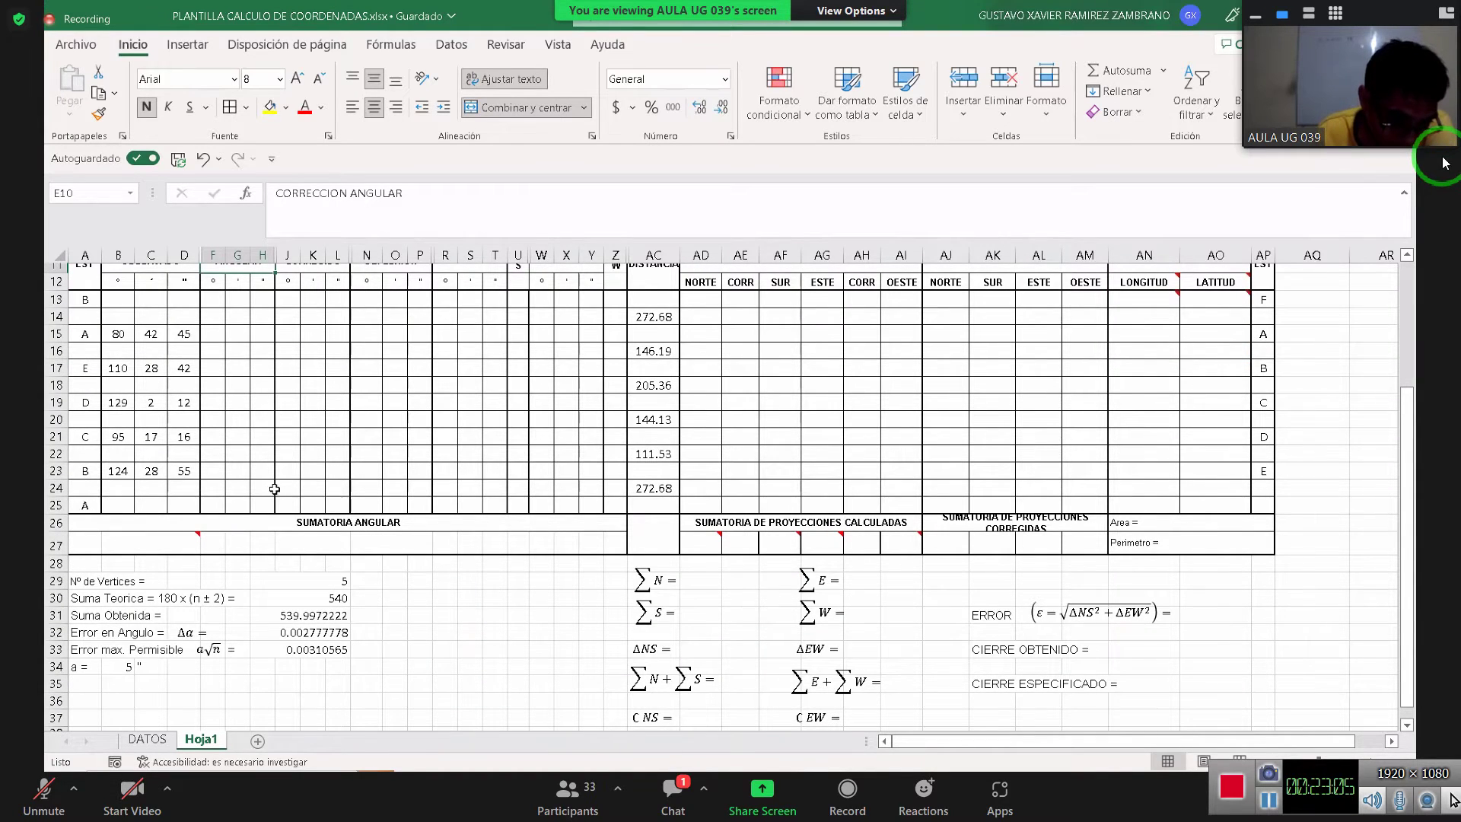
Review the formulas for Suma Obtenida, Error en Angulo and Error max. Permisible in H31, H32 and H33
{"action": "scroll", "coordinate": [271, 489], "scroll_direction": "up", "scroll_amount": 1}
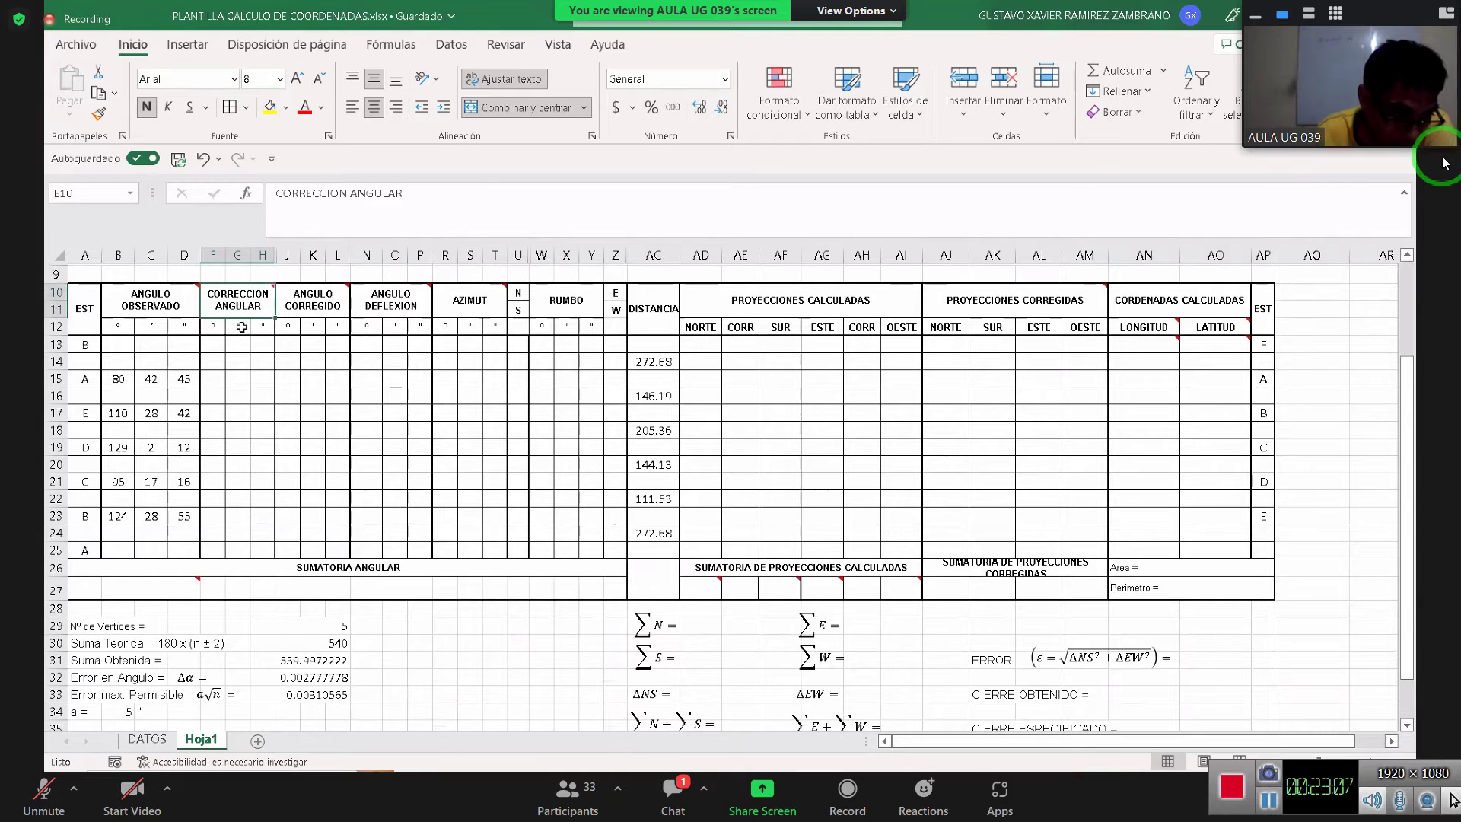
{"action": "scroll", "coordinate": [372, 607], "scroll_direction": "down", "scroll_amount": 1}
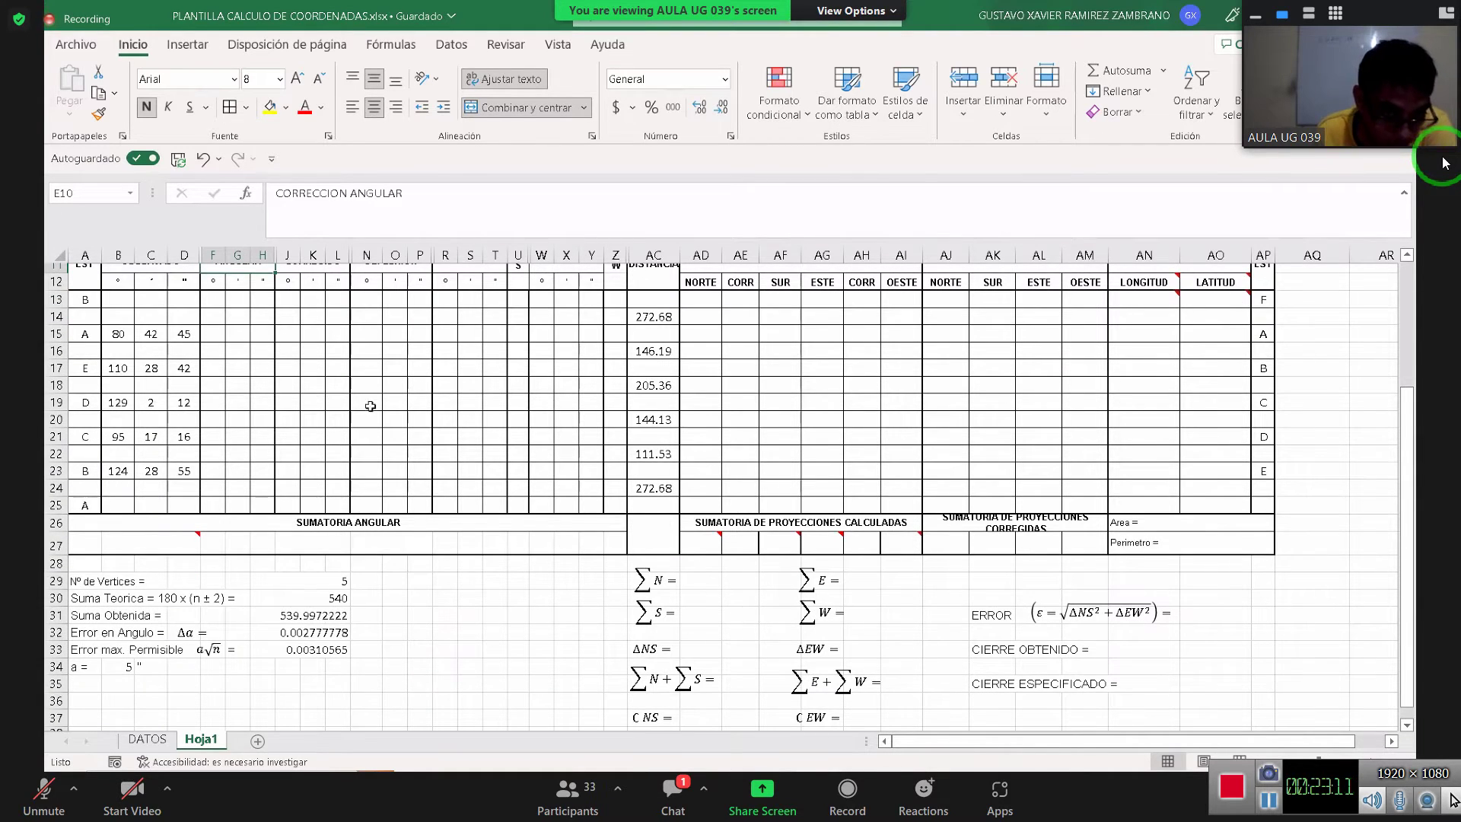
{"action": "scroll", "coordinate": [586, 293], "scroll_direction": "up", "scroll_amount": 1}
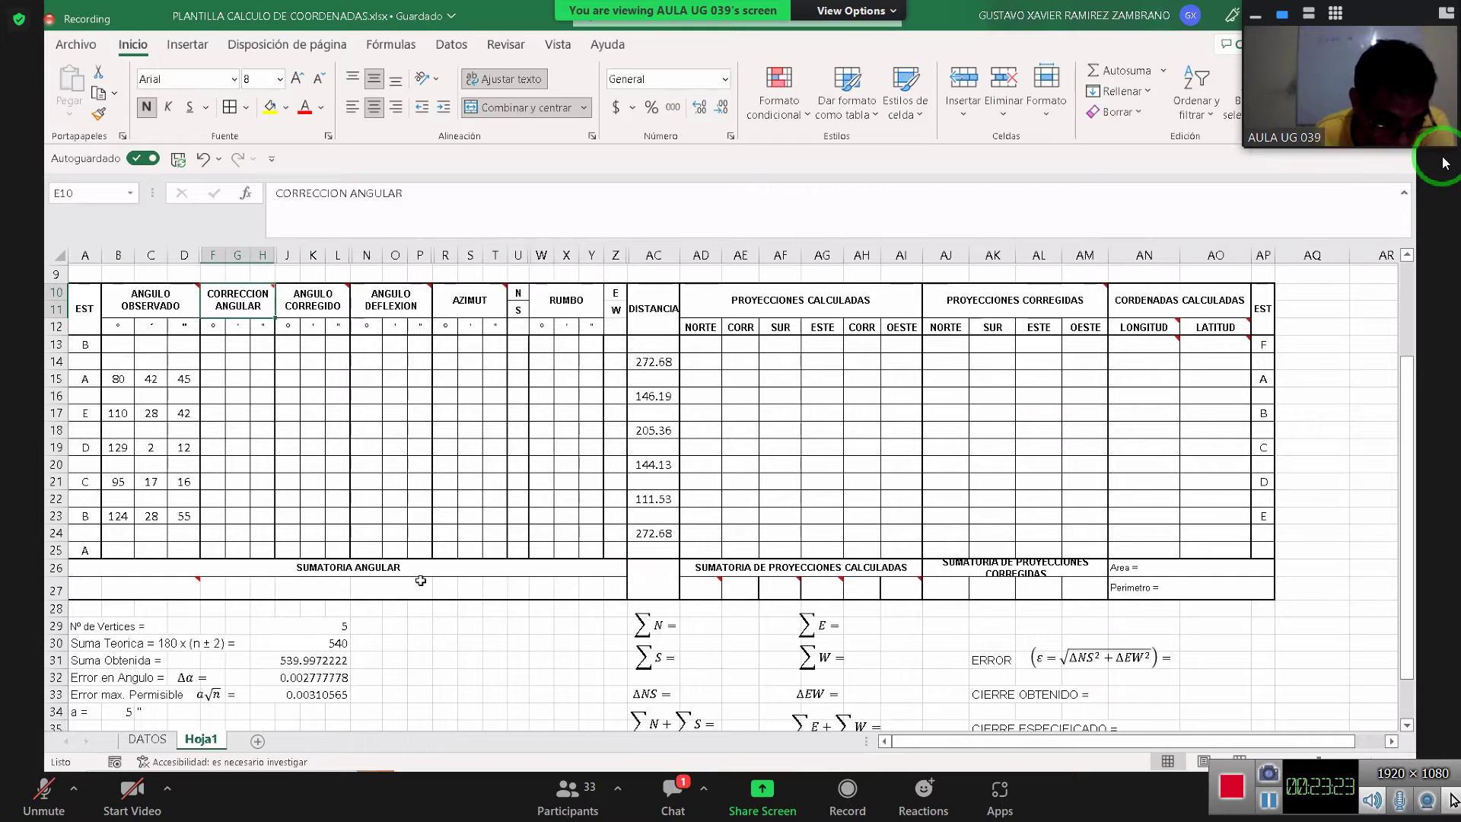
{"action": "scroll", "coordinate": [415, 582], "scroll_direction": "down", "scroll_amount": 1}
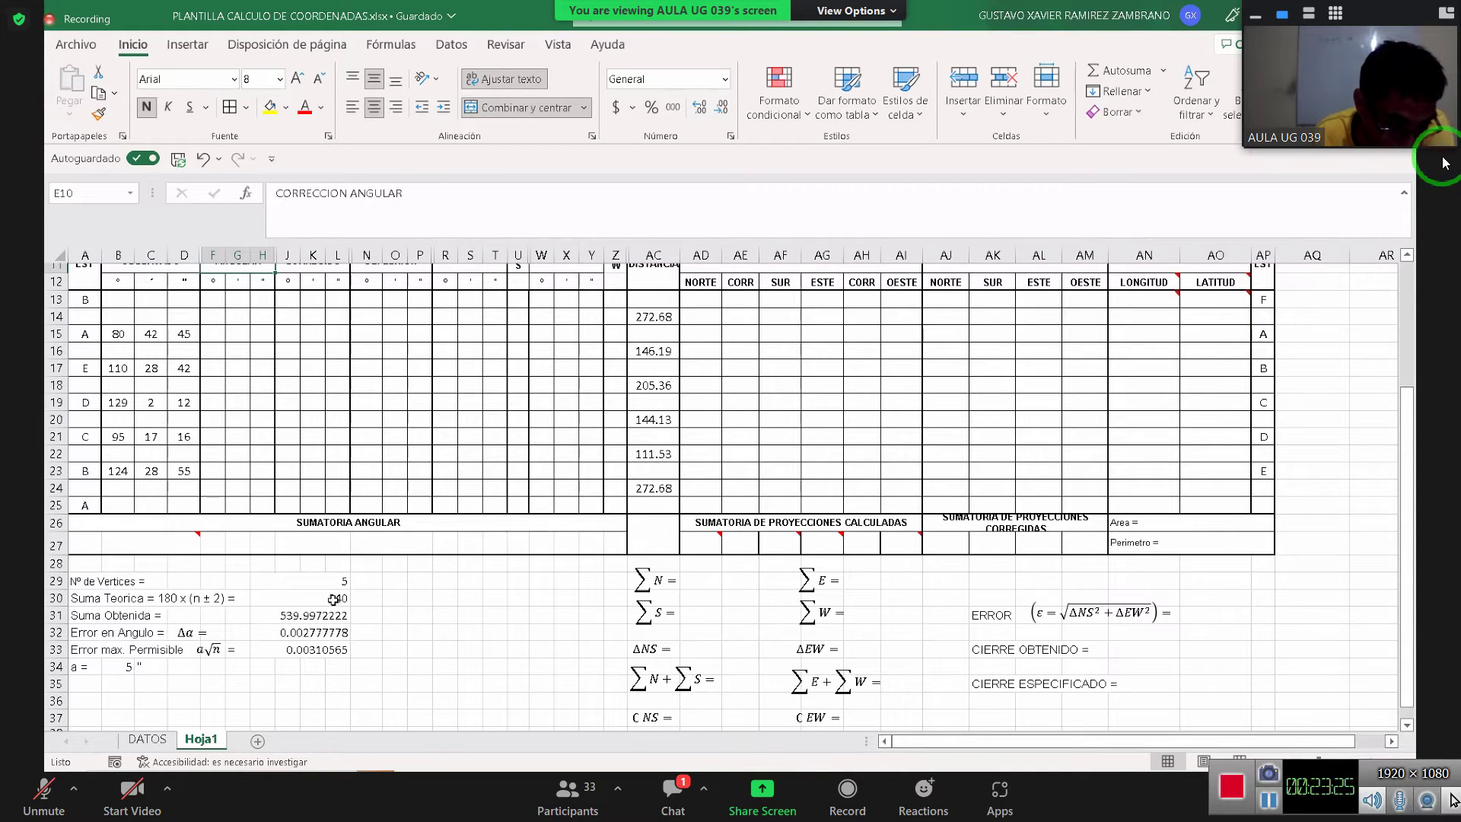
{"action": "left_click", "coordinate": [320, 618]}
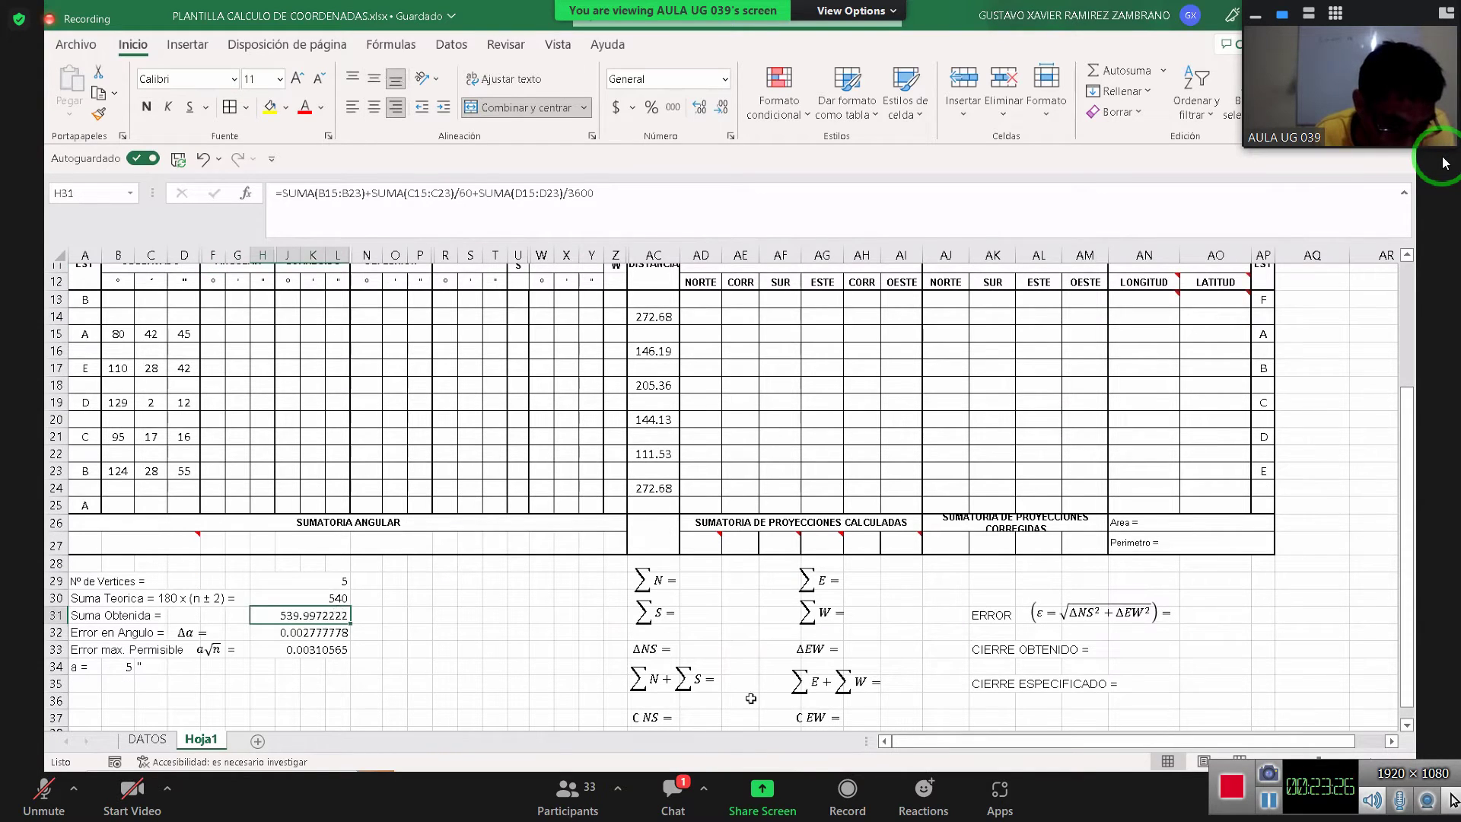
{"action": "left_click", "coordinate": [304, 635]}
{"action": "left_click", "coordinate": [316, 651]}
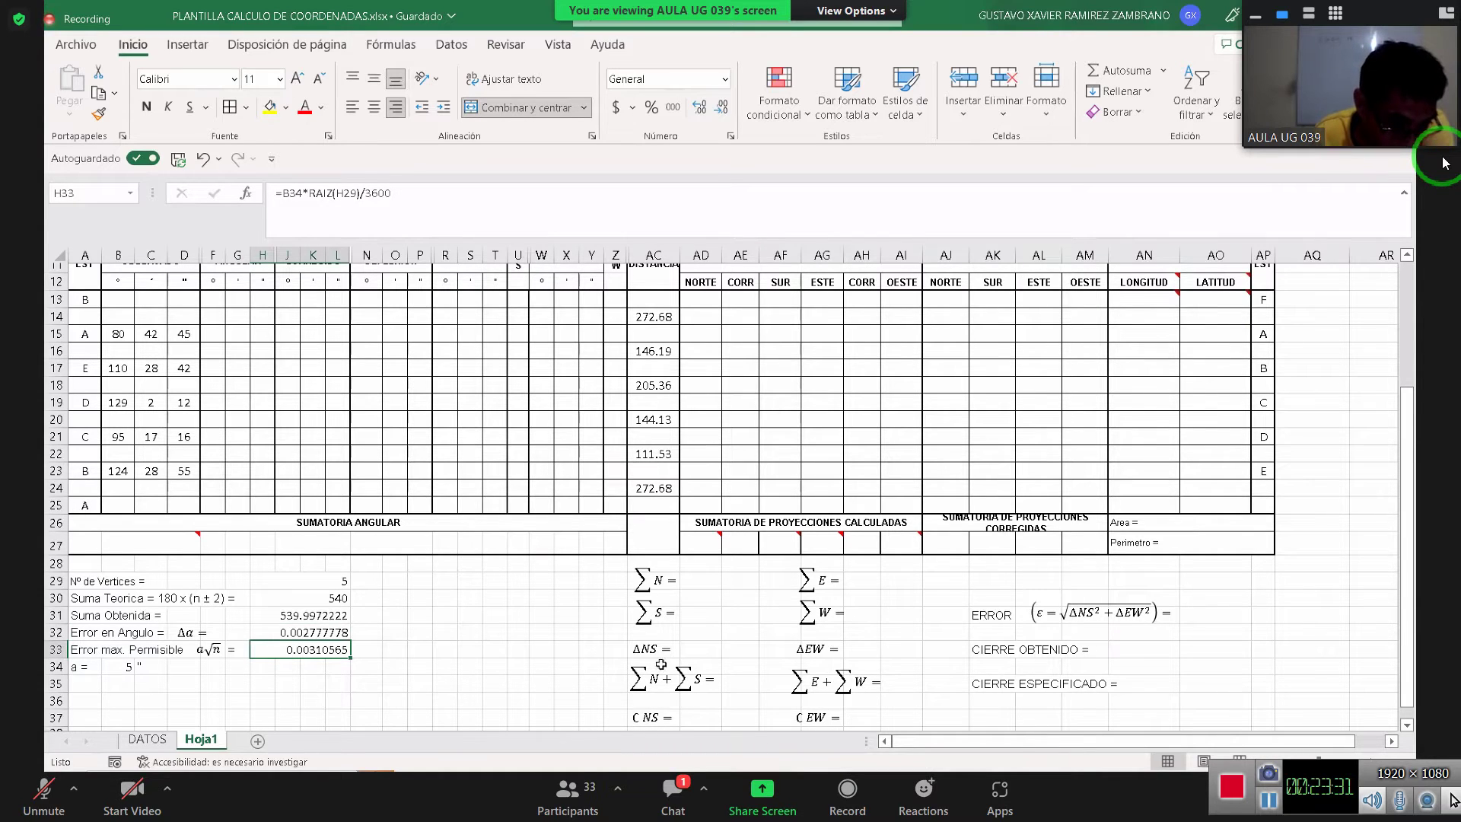
Merge and center the CORRECCION ANGULAR cells F:H in row 15 and copy that format to rows 17 and 19
{"action": "scroll", "coordinate": [228, 395], "scroll_direction": "up", "scroll_amount": 1}
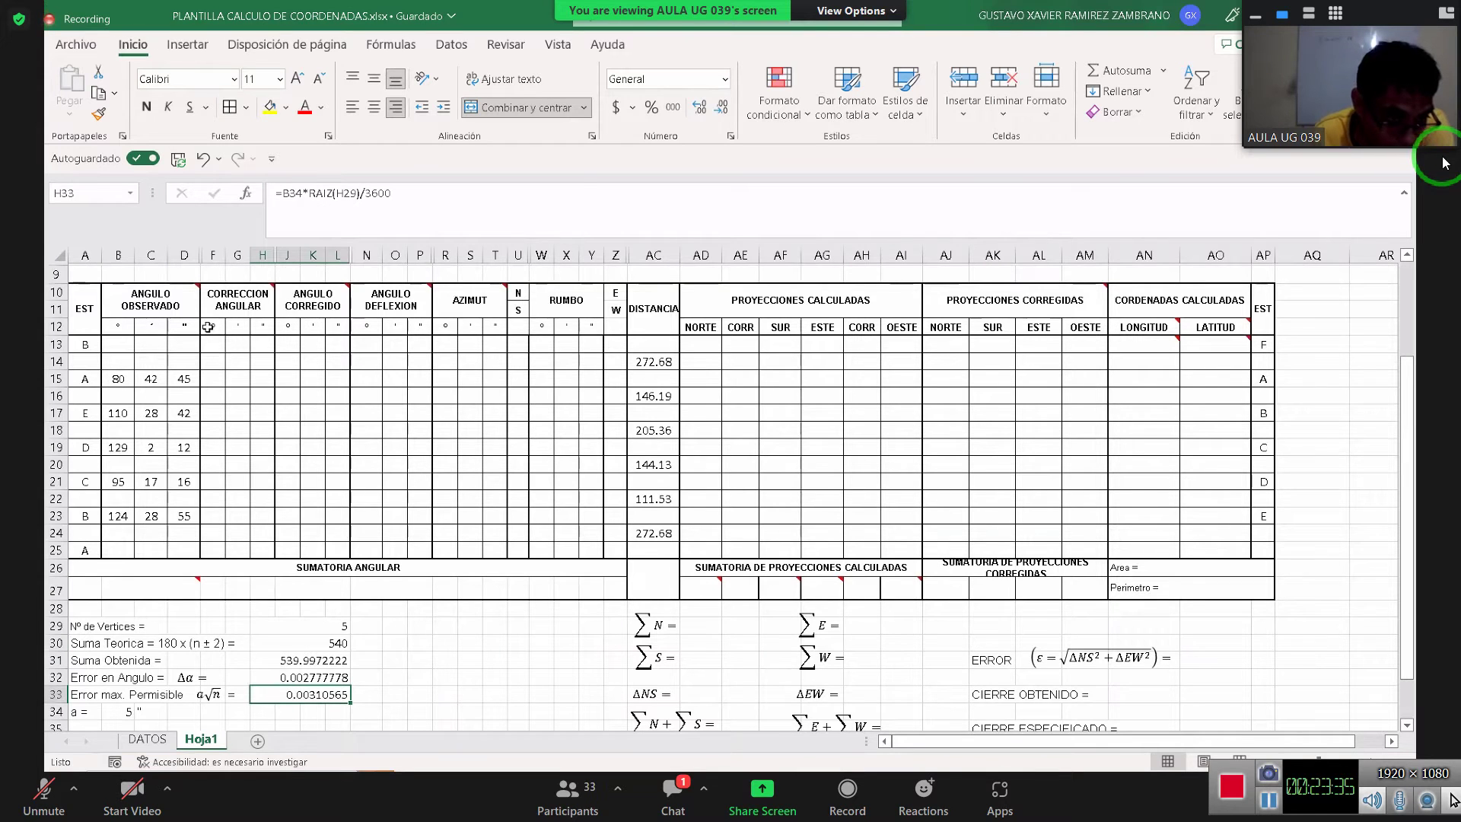
{"action": "left_click_drag", "start_coordinate": [213, 380], "coordinate": [265, 381]}
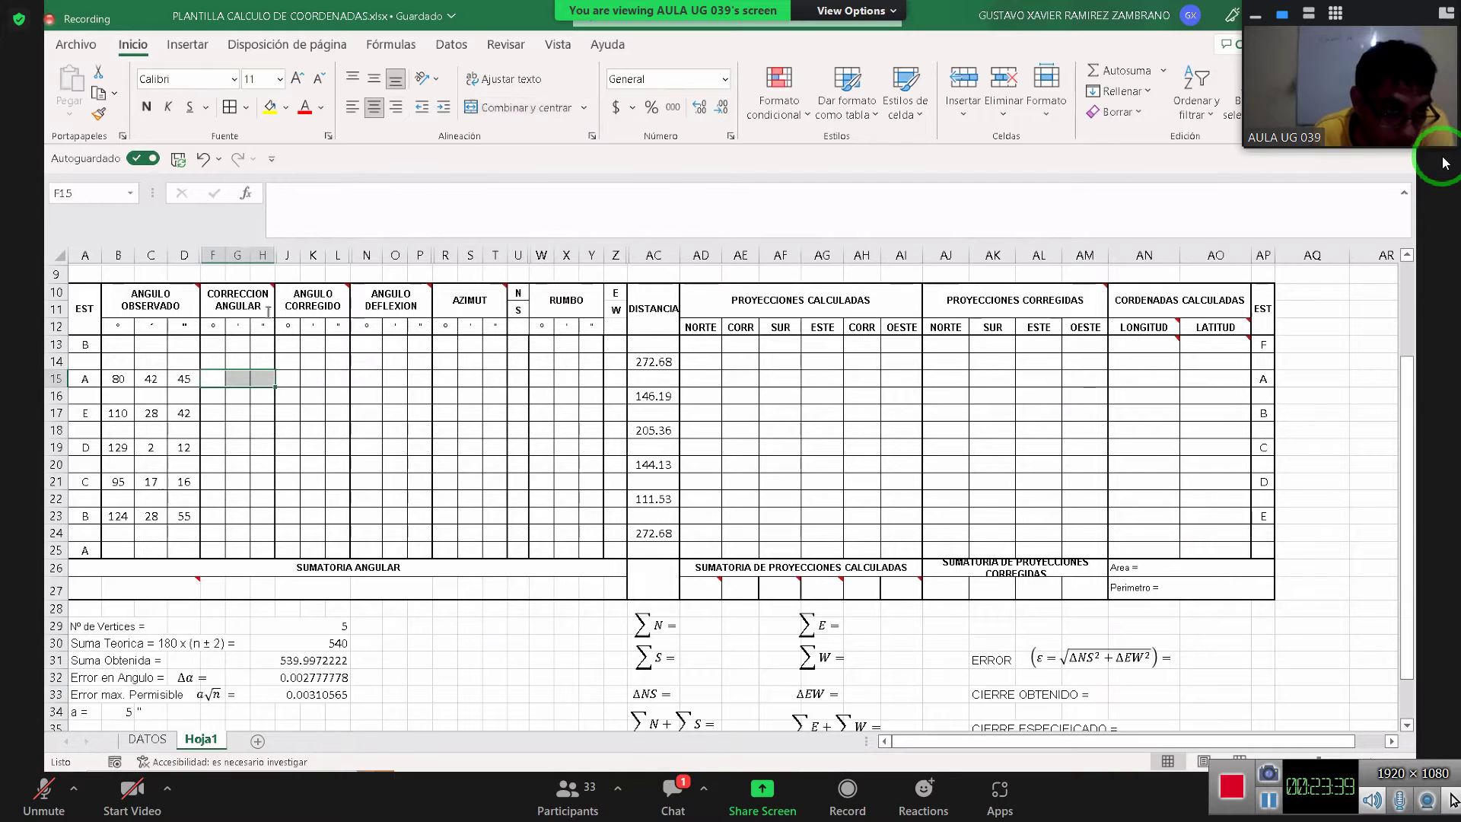
{"action": "left_click", "coordinate": [525, 108]}
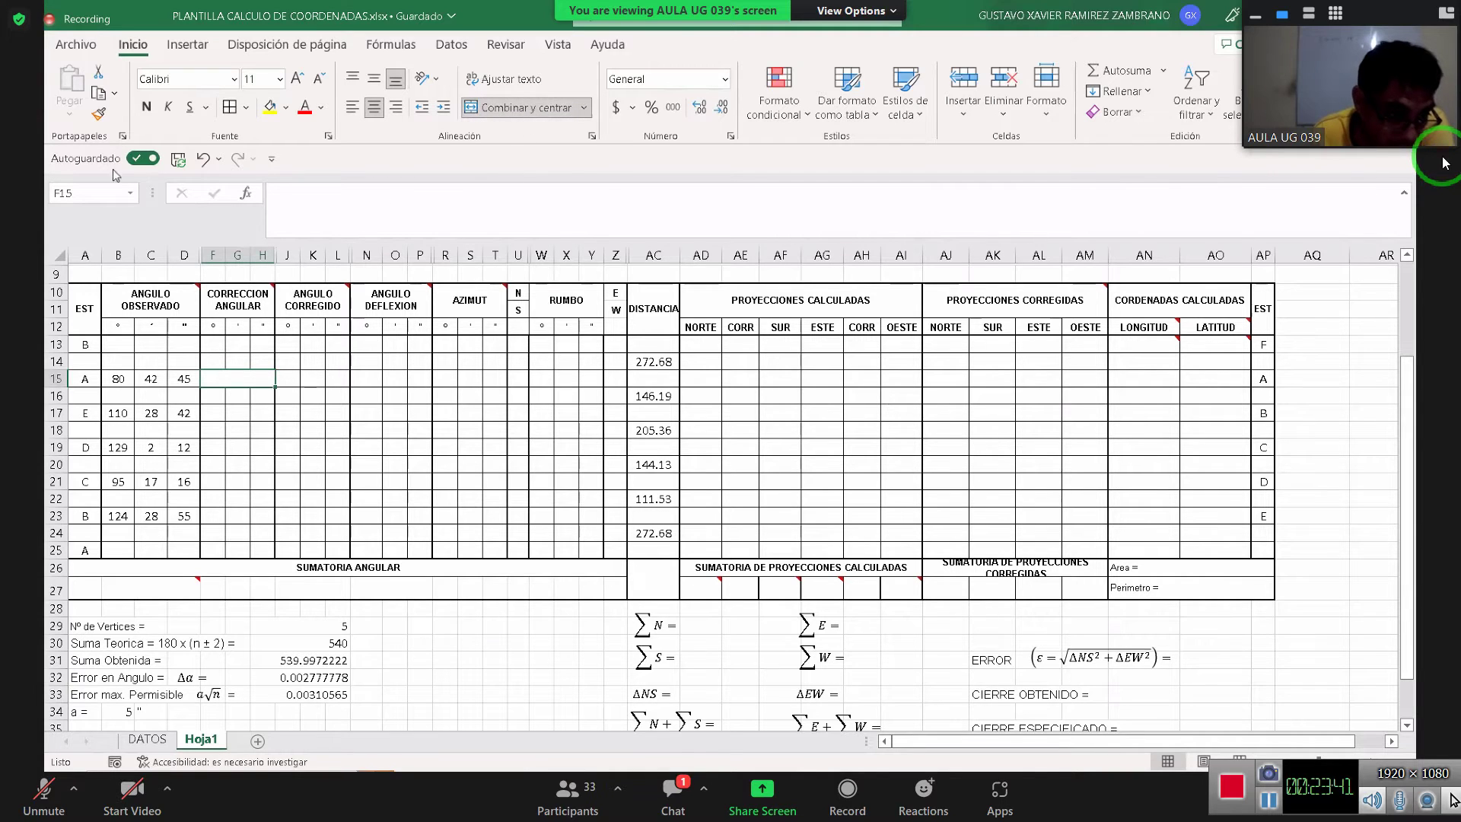
{"action": "left_click", "coordinate": [98, 114]}
{"action": "left_click_drag", "start_coordinate": [213, 412], "coordinate": [267, 415]}
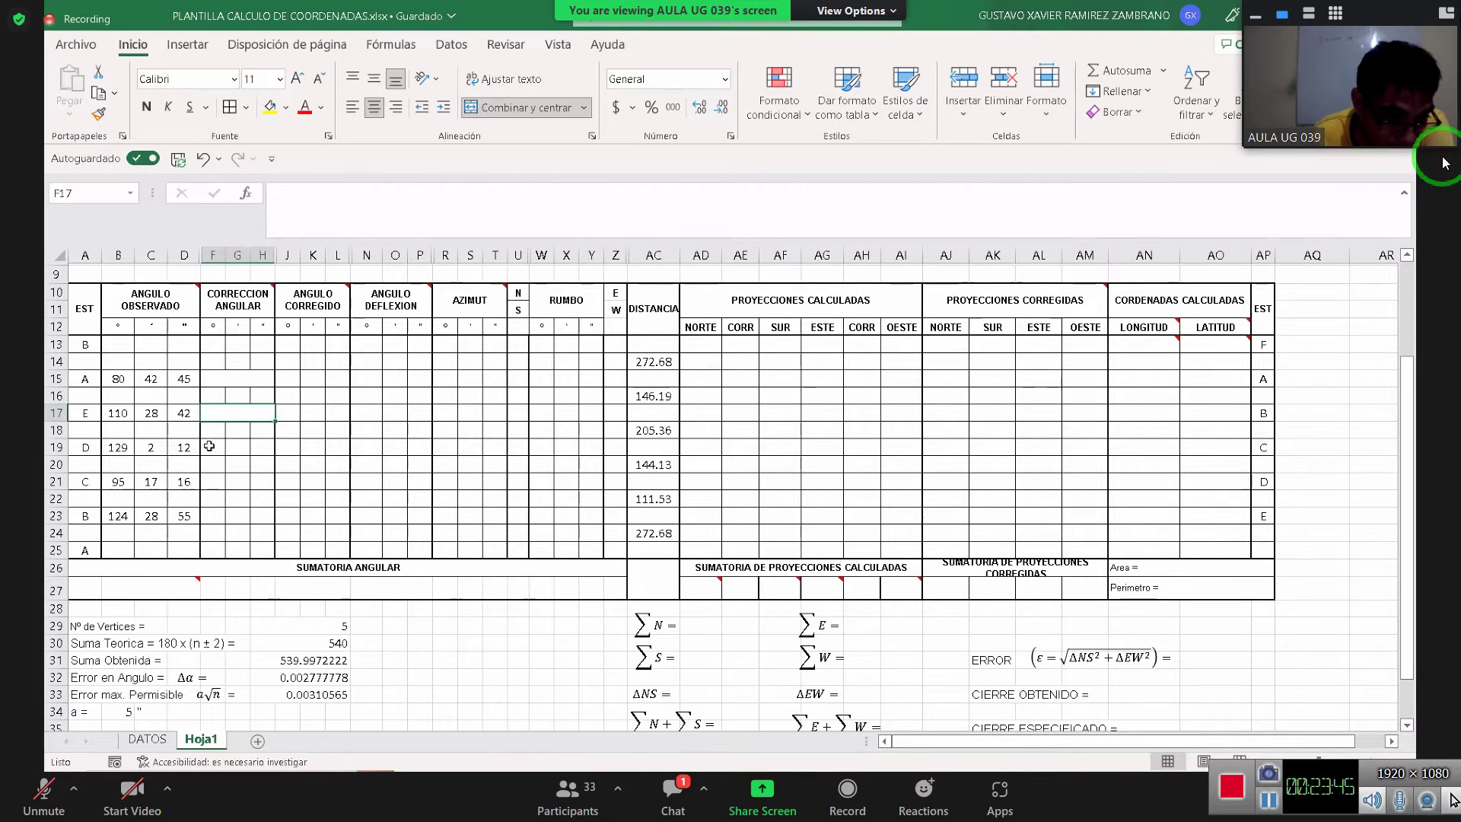
{"action": "left_click", "coordinate": [98, 115]}
{"action": "mouse_move", "coordinate": [219, 446]}
{"action": "left_mouse_down"}
{"action": "mouse_move", "coordinate": [286, 447]}
{"action": "mouse_move", "coordinate": [268, 447]}
{"action": "left_mouse_up"}
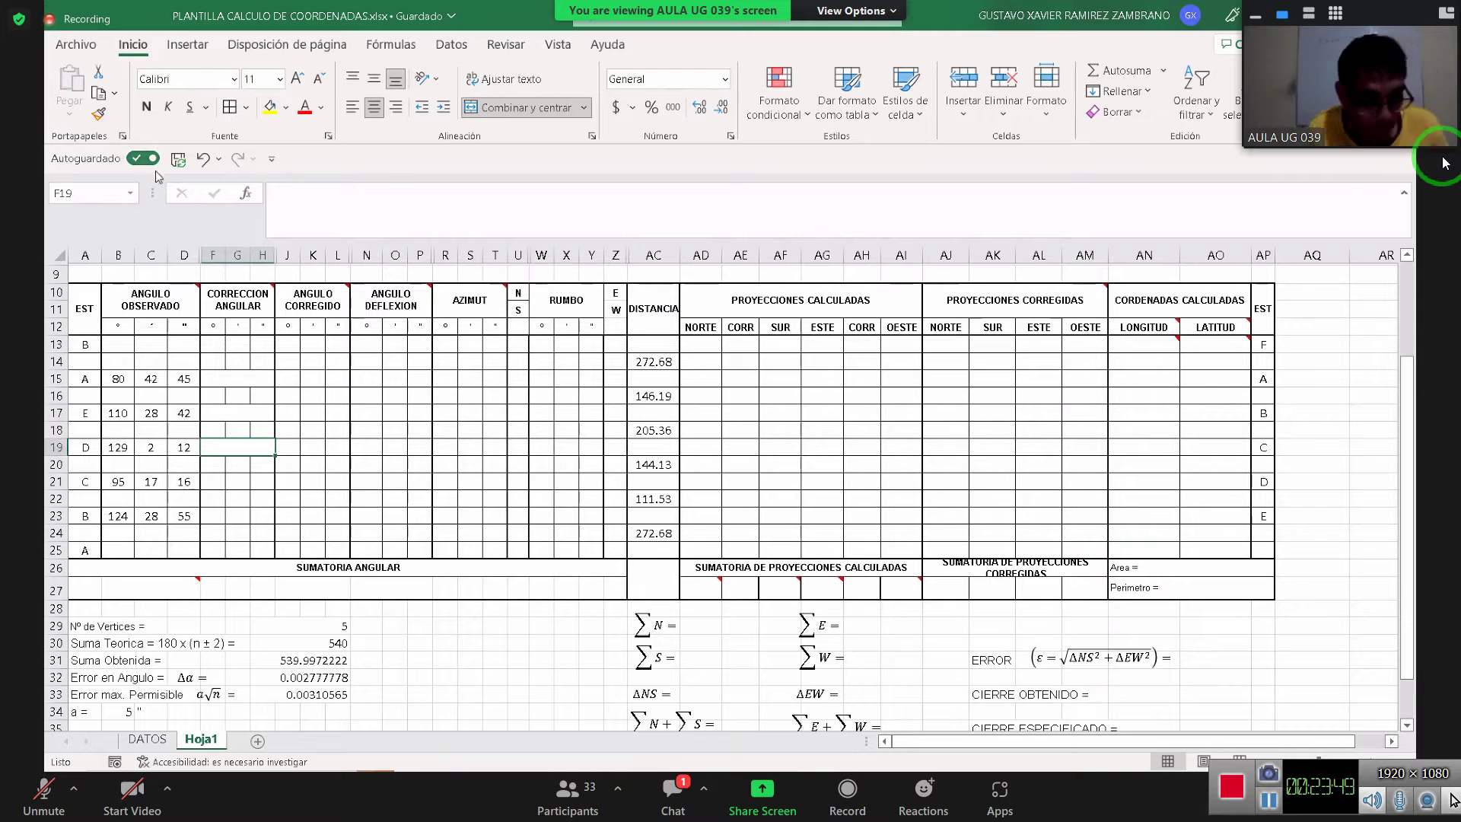
Copy the merged blank cell F19 to the CORRECCION ANGULAR cells in rows 21 and 23
{"action": "key", "text": "ctrl+c"}
{"action": "left_click", "coordinate": [214, 484]}
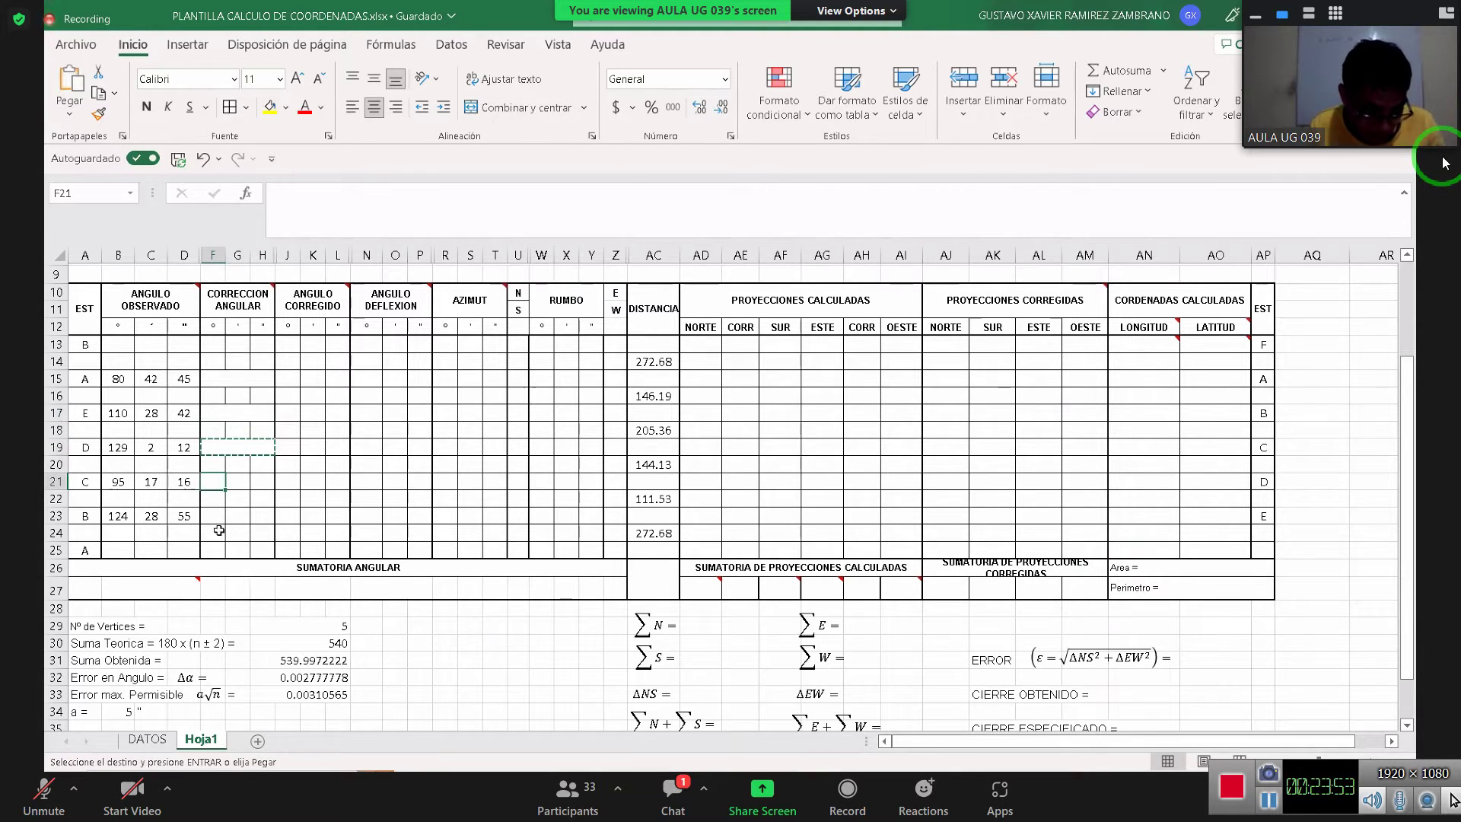
{"action": "left_click", "coordinate": [216, 517]}
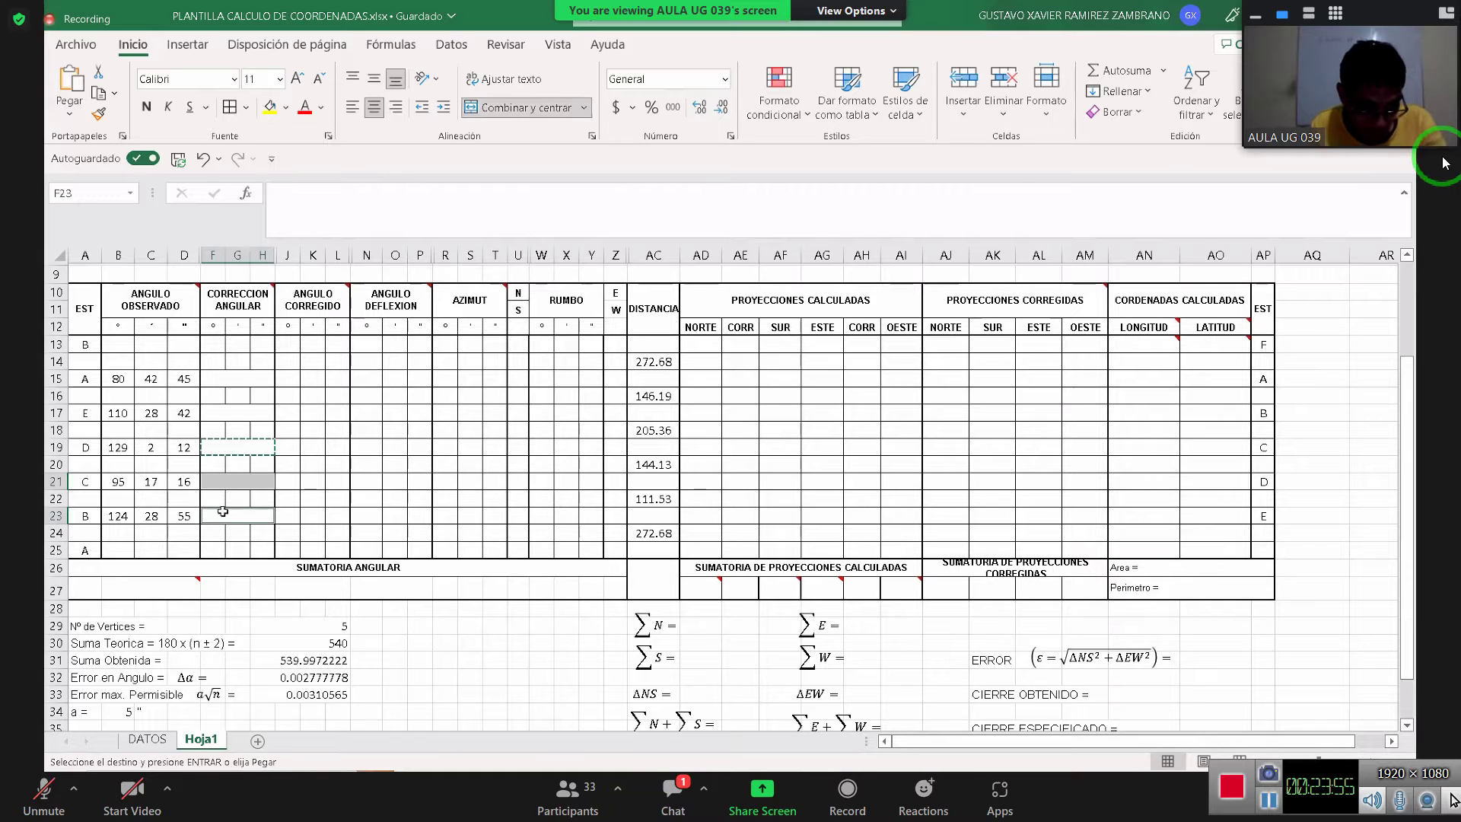
{"action": "key", "text": "Escape"}
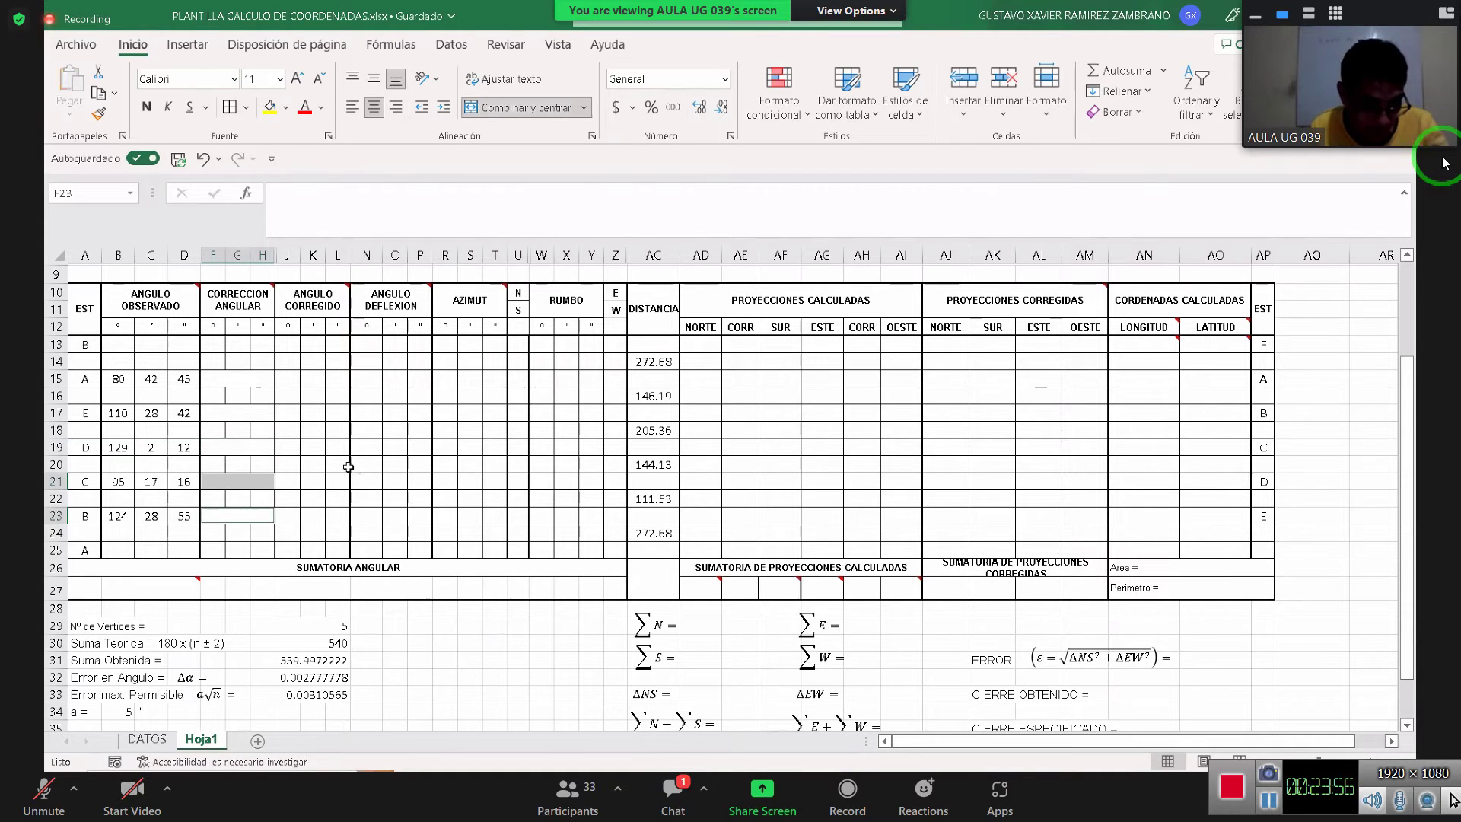
{"action": "left_click", "coordinate": [330, 502]}
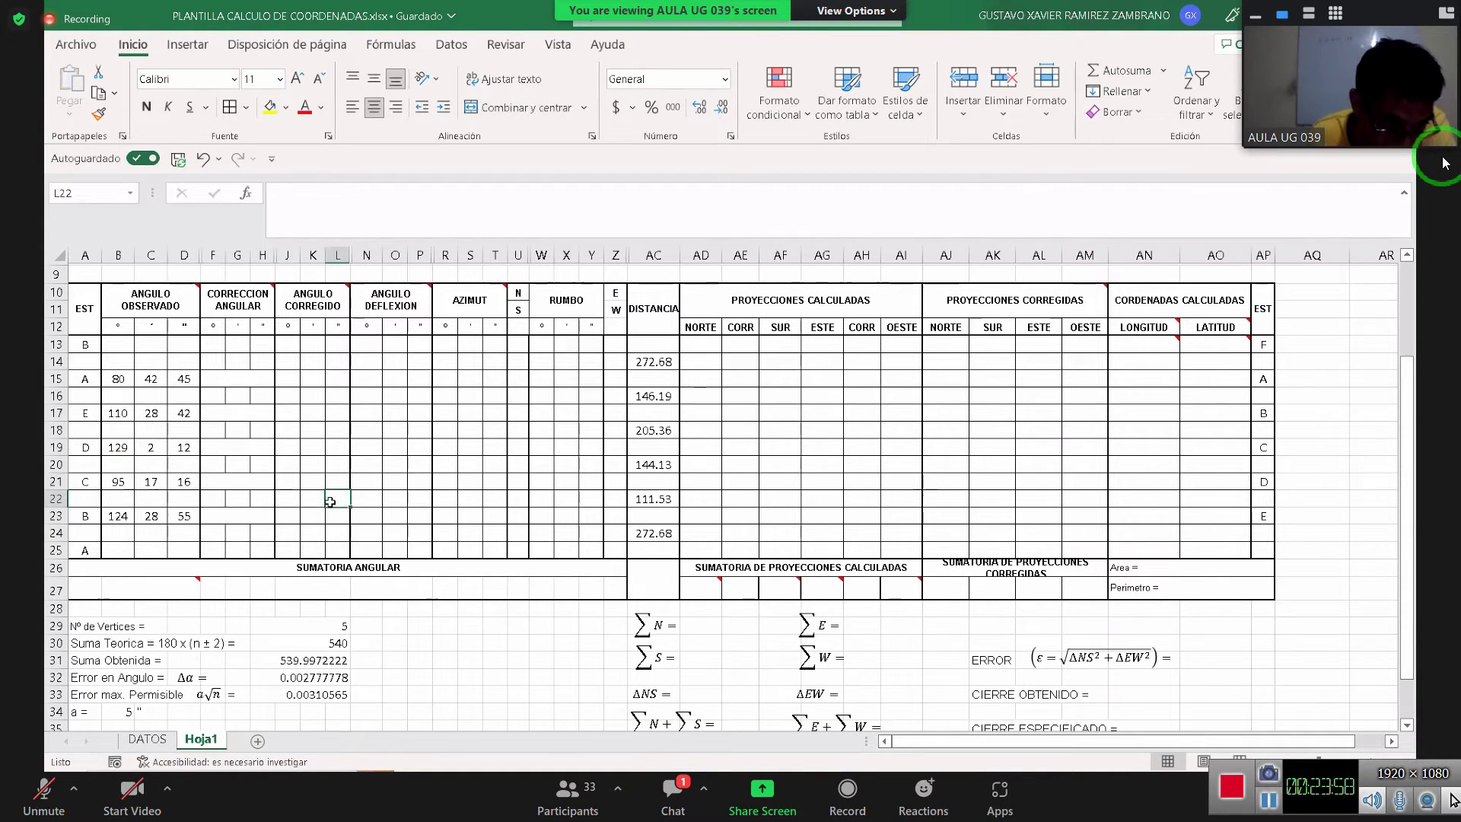
Enter the angular correction for station A in F15 as the angle error divided by the number of vertices, =H32/H29
{"action": "left_click", "coordinate": [238, 380]}
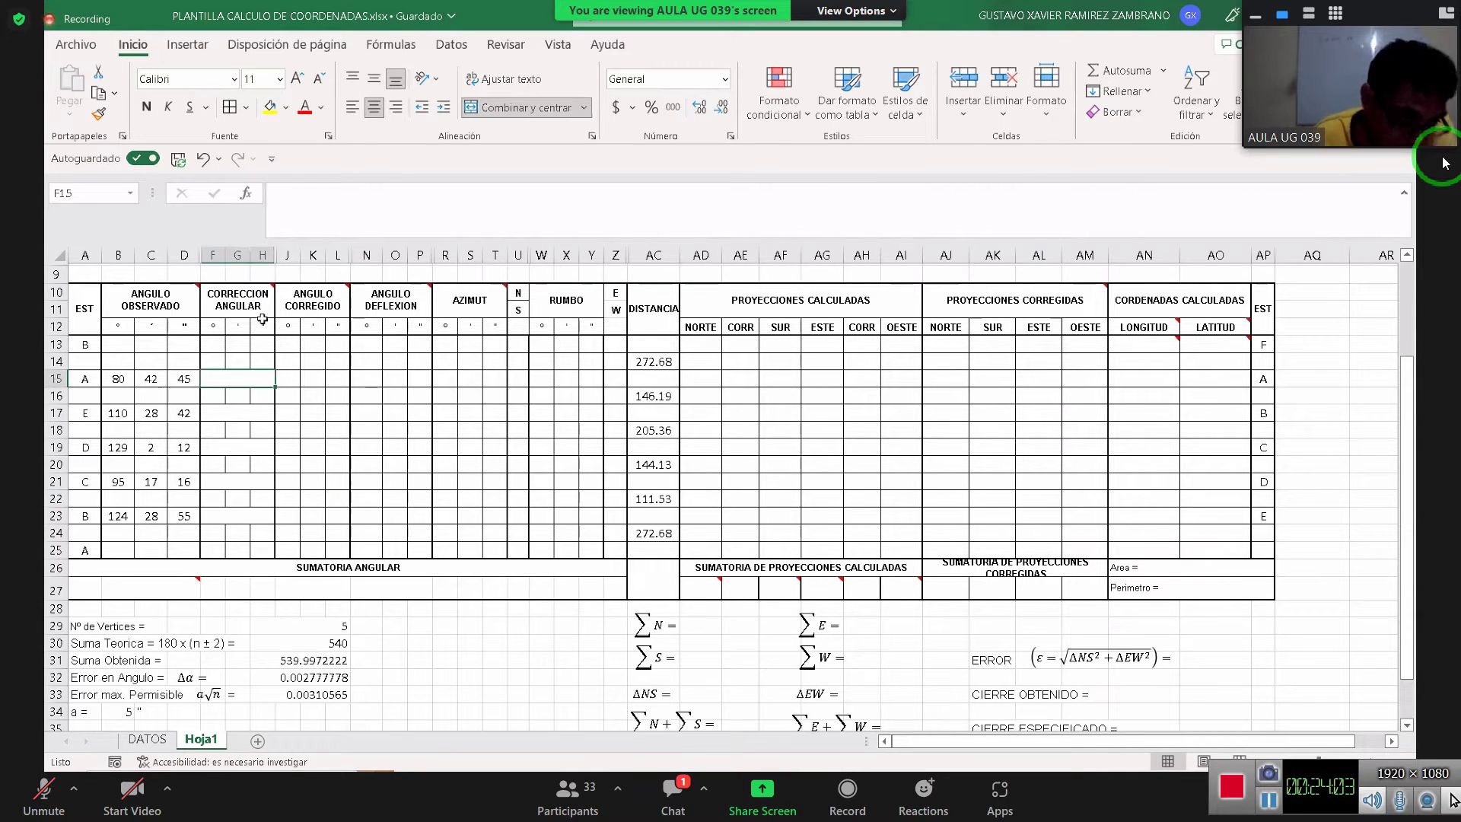
{"action": "scroll", "coordinate": [301, 345], "scroll_direction": "down", "scroll_amount": 1}
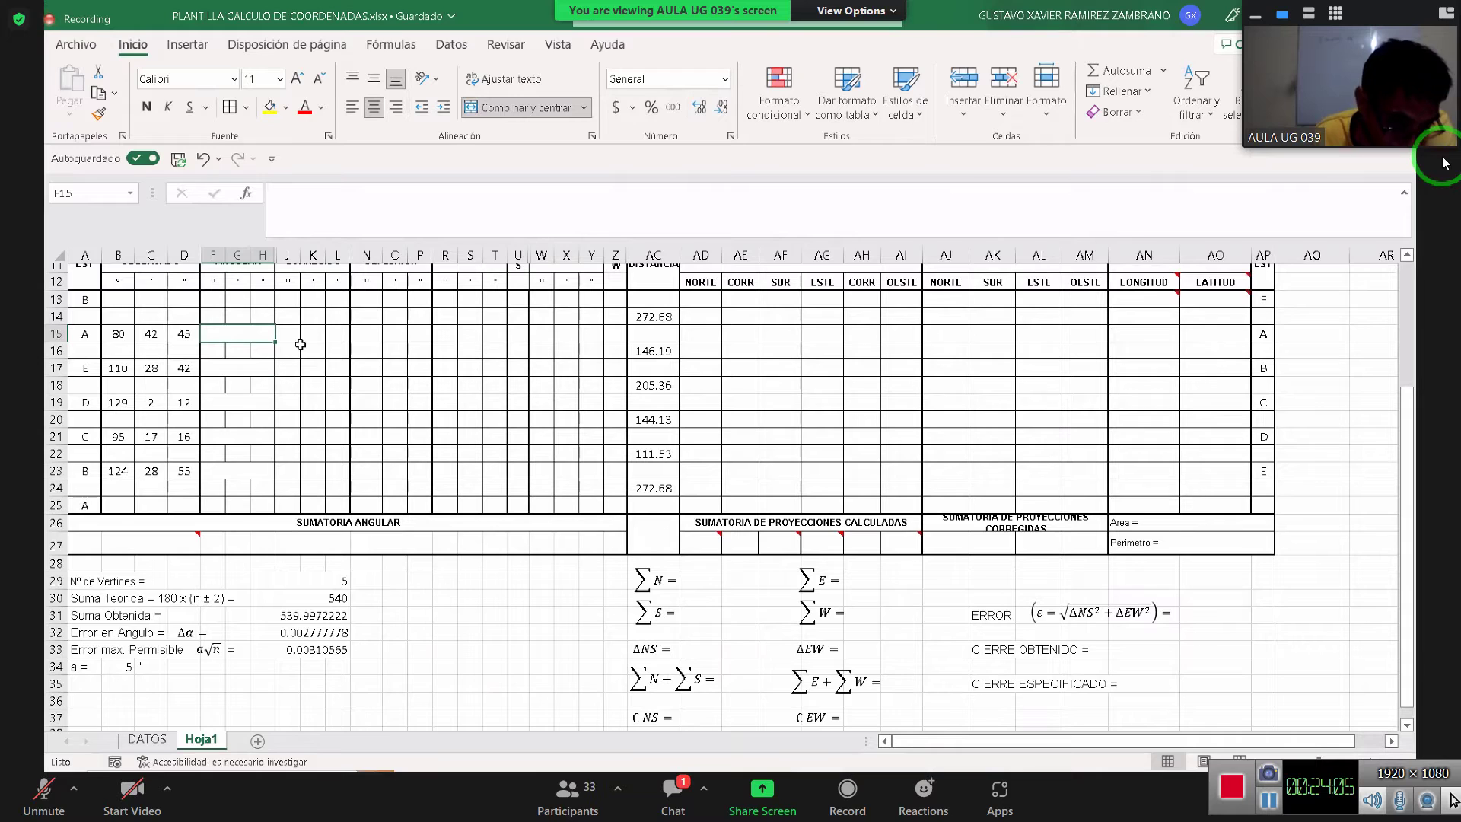
{"action": "left_click", "coordinate": [297, 630]}
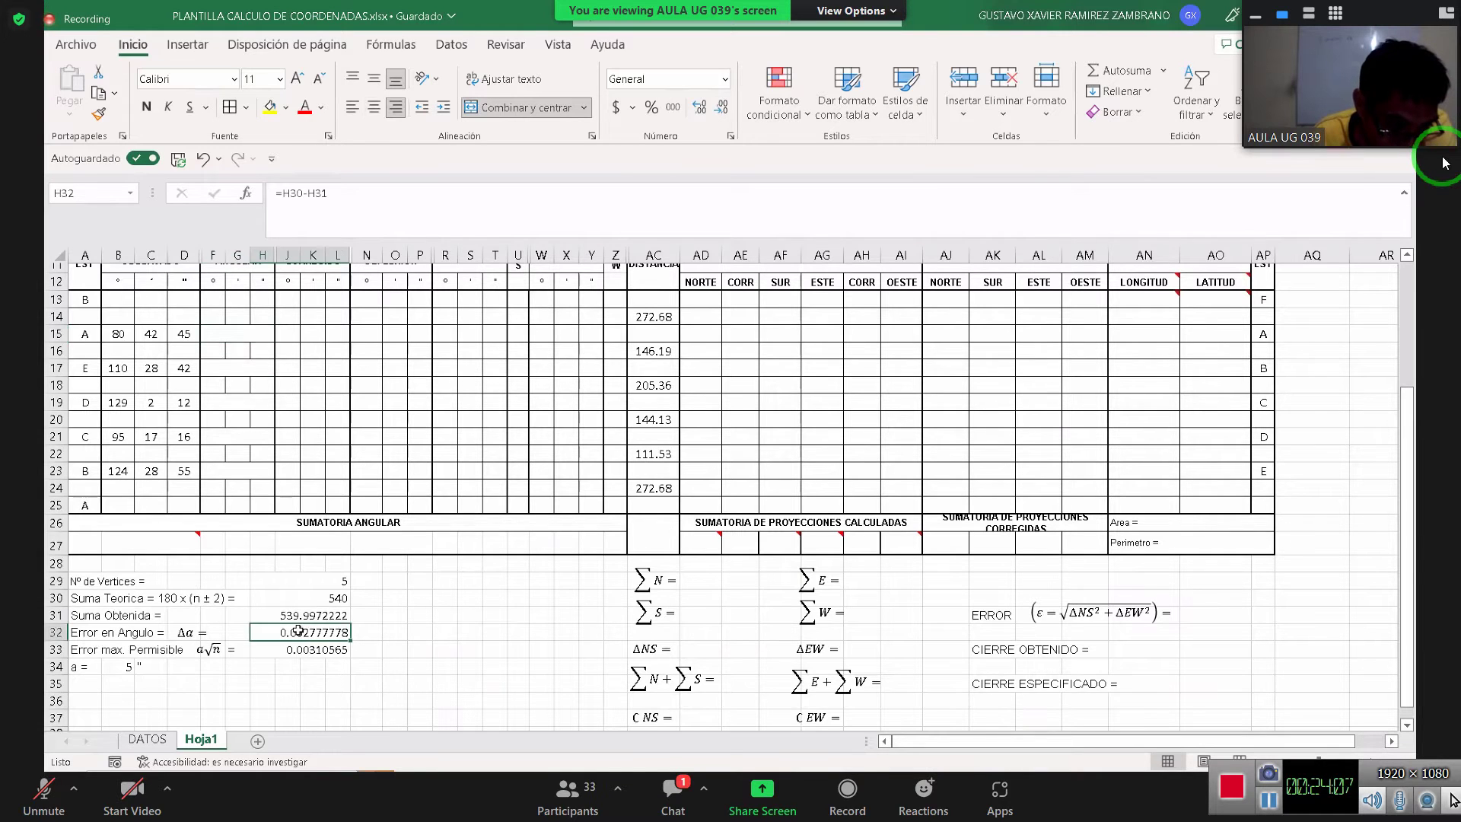
{"action": "left_click", "coordinate": [323, 581]}
{"action": "scroll", "coordinate": [223, 484], "scroll_direction": "up", "scroll_amount": 1}
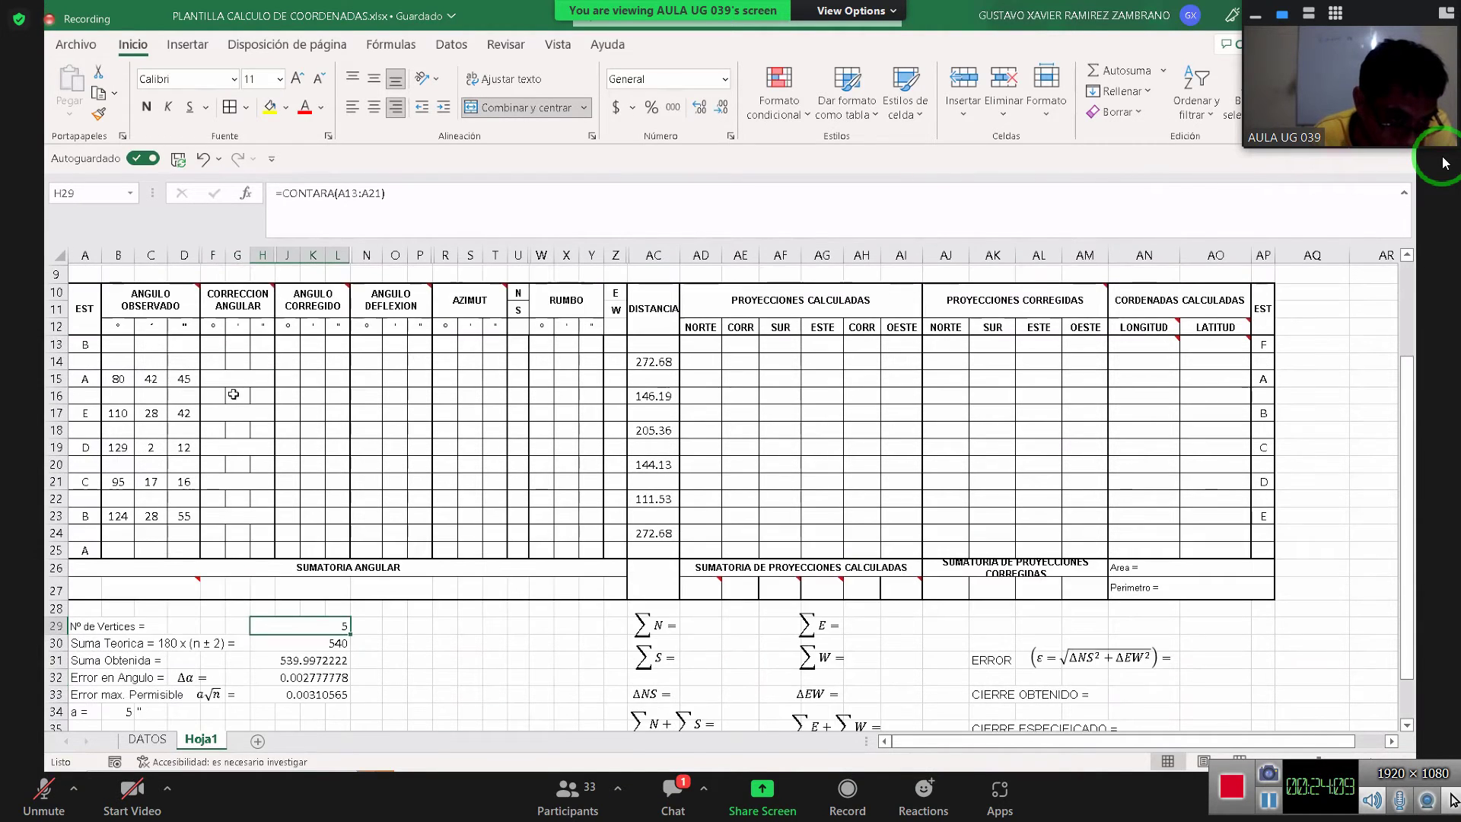
{"action": "left_click", "coordinate": [237, 376]}
{"action": "type", "text": "="}
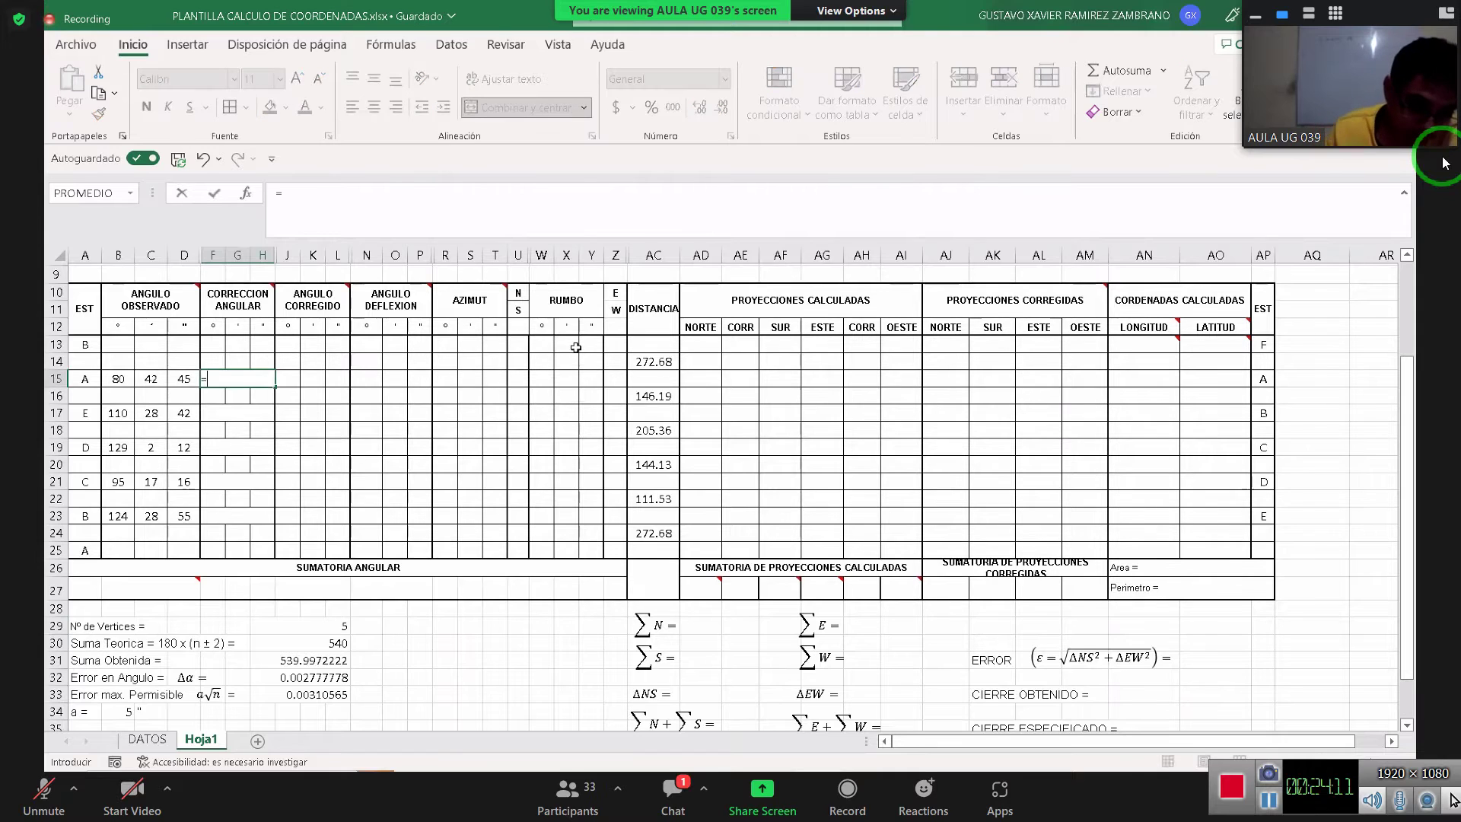
{"action": "left_click", "coordinate": [309, 678]}
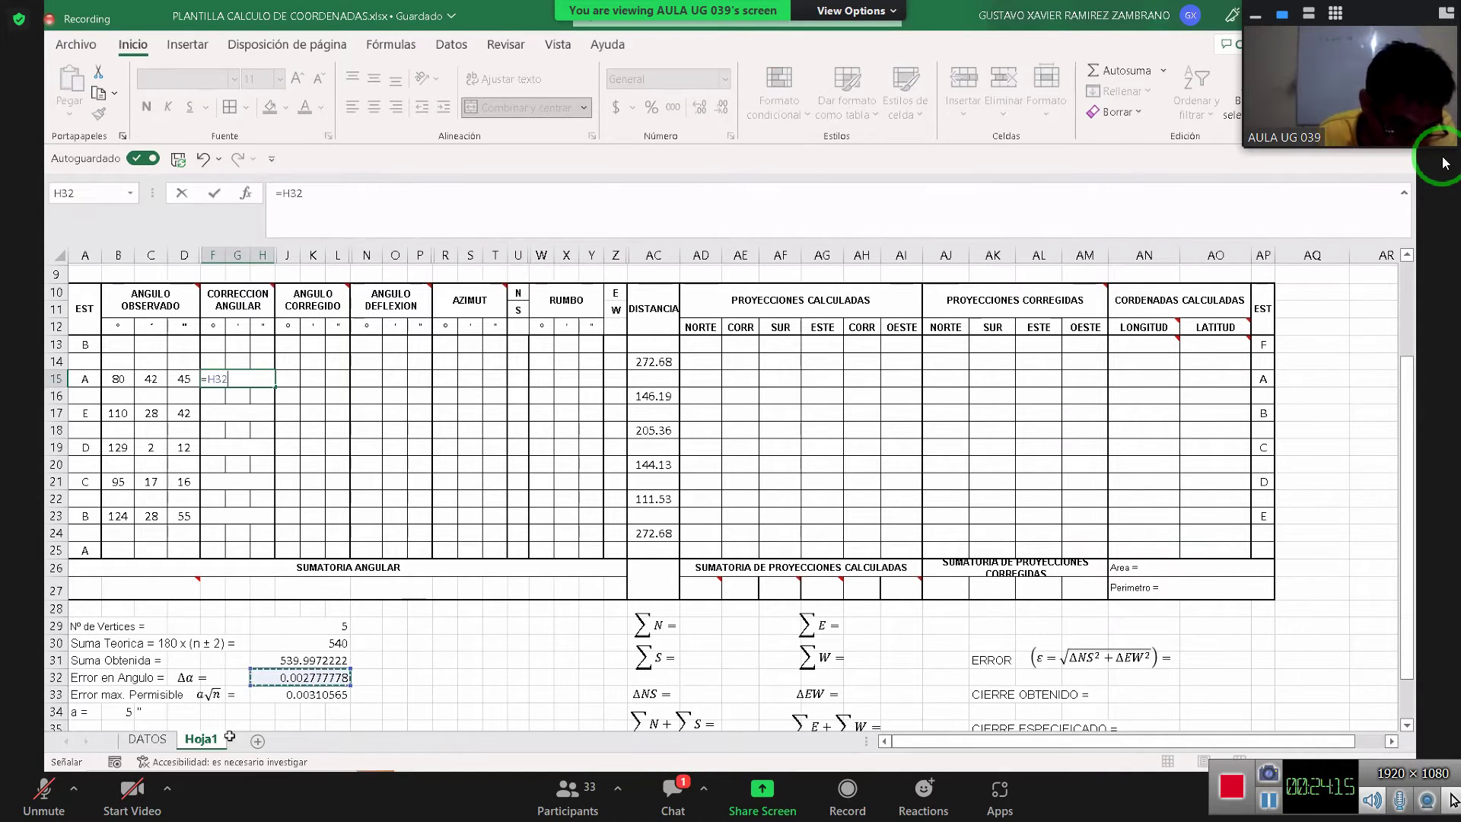
{"action": "type", "text": "/"}
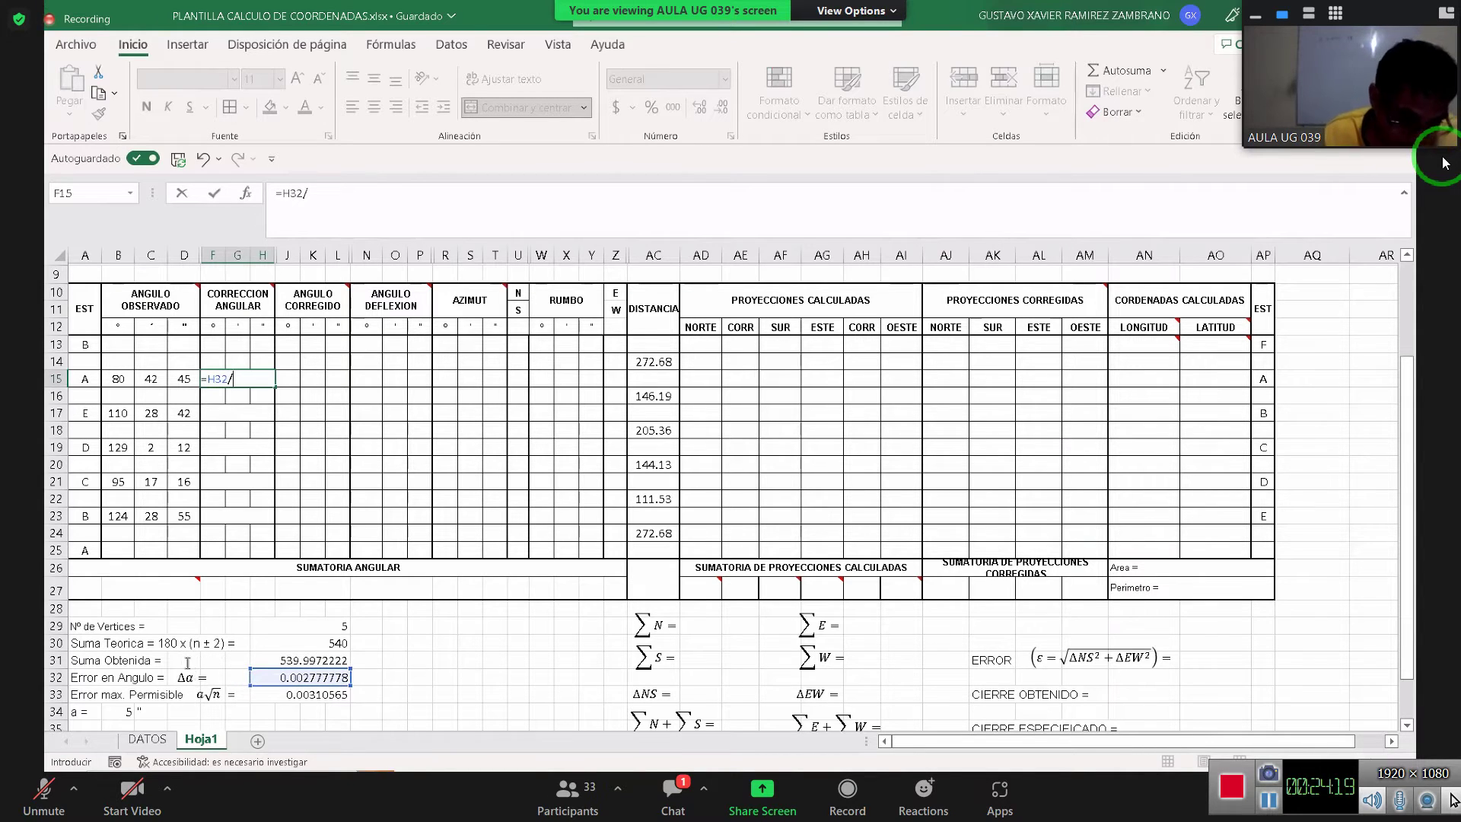
{"action": "left_click", "coordinate": [312, 625]}
{"action": "key", "text": "Return"}
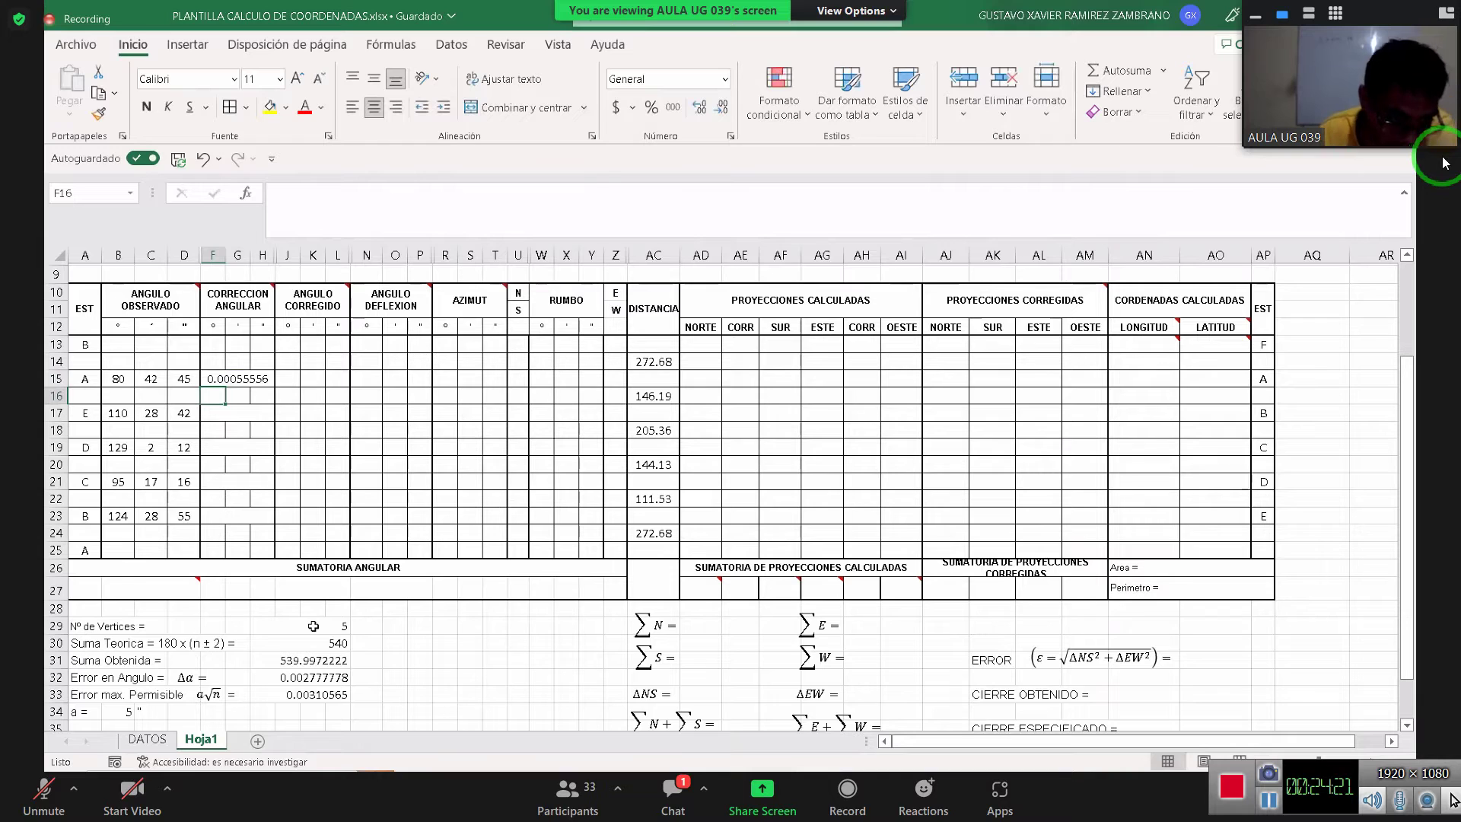
Enter station E's angular correction in F17 as a row-fixed reference to station A's correction, =F$15
{"action": "left_click", "coordinate": [245, 377]}
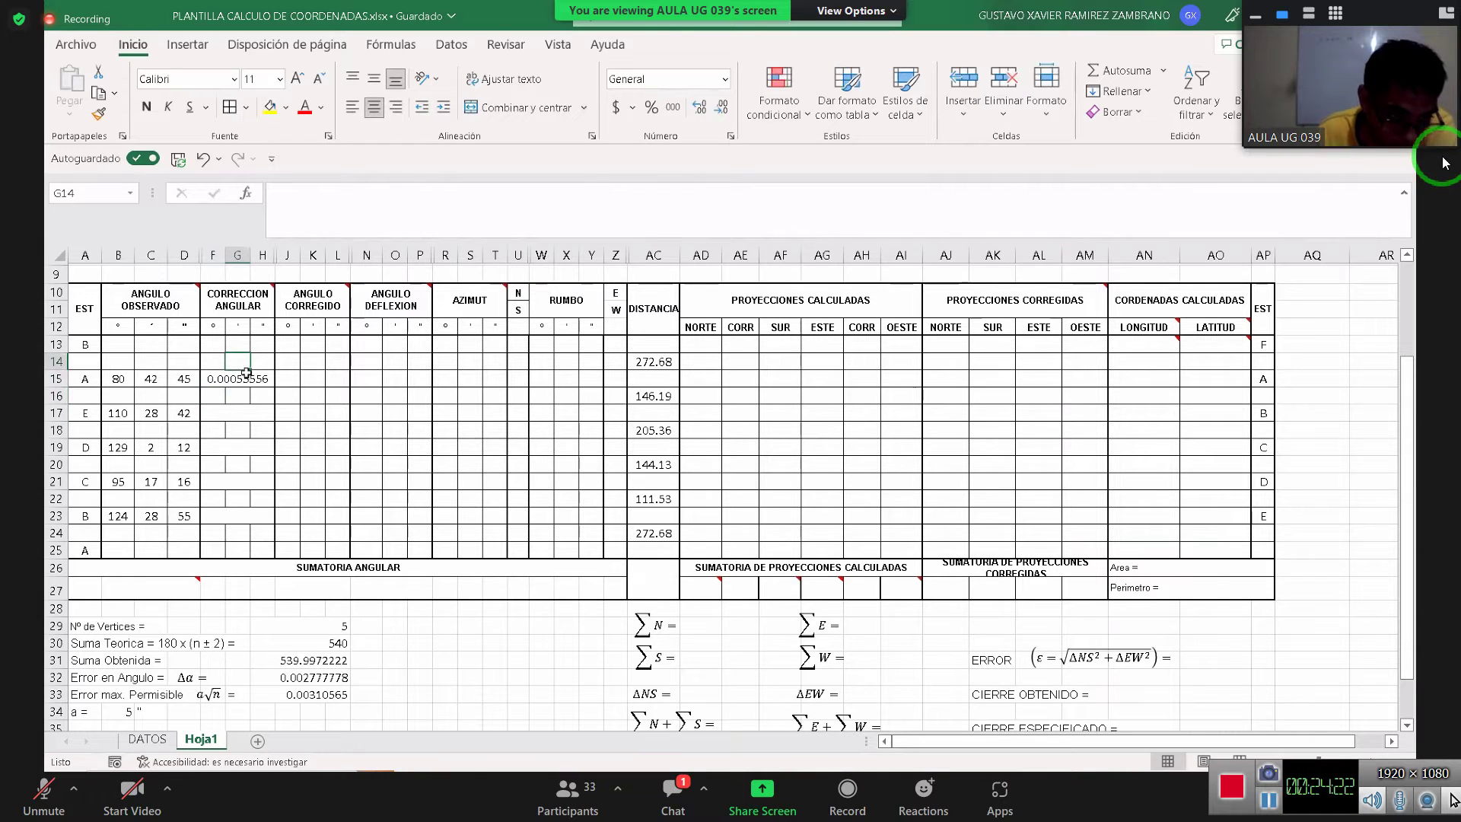
{"action": "left_click", "coordinate": [263, 413]}
{"action": "type", "text": "="}
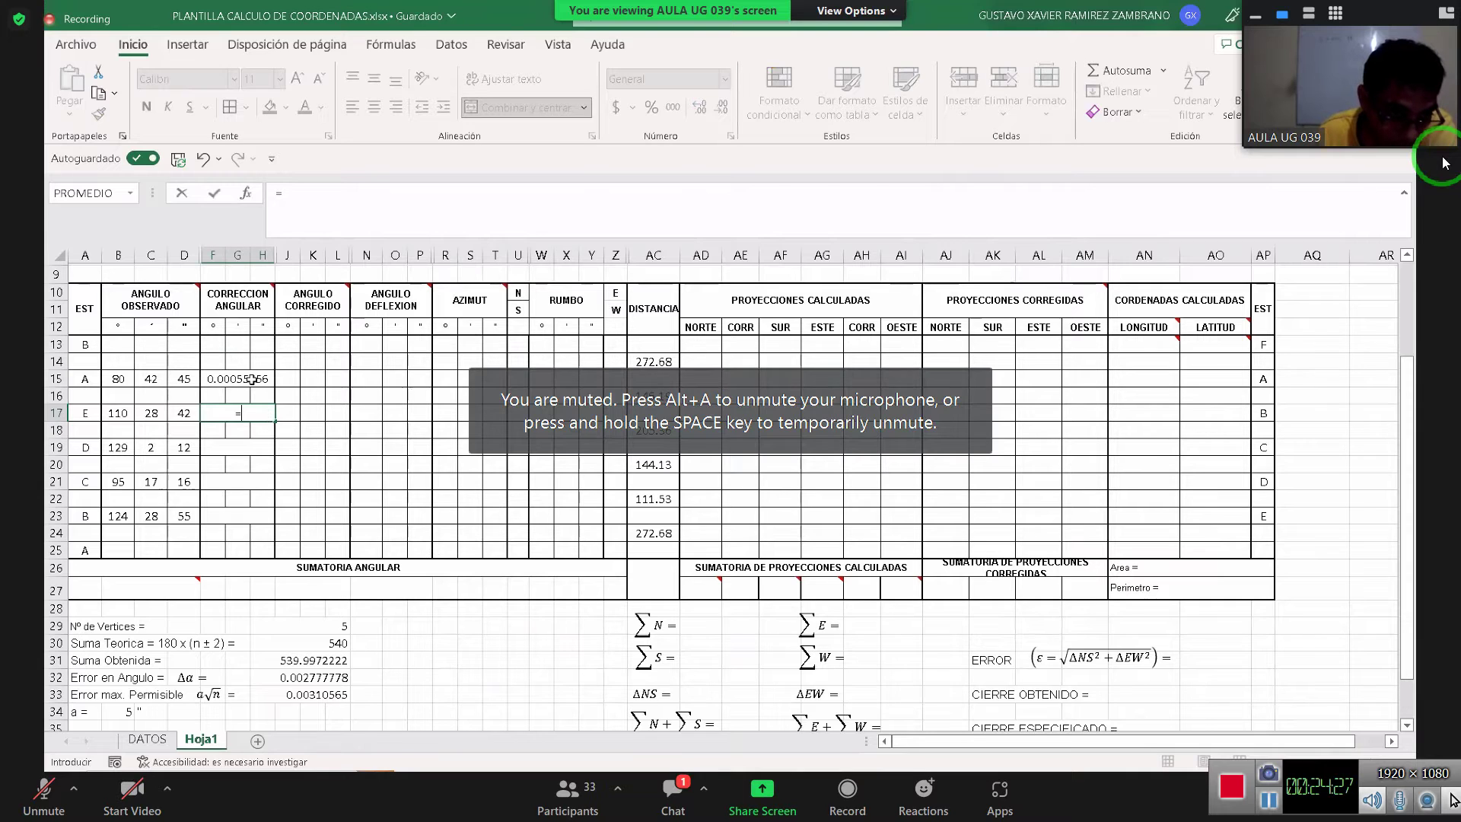
{"action": "left_click", "coordinate": [251, 379]}
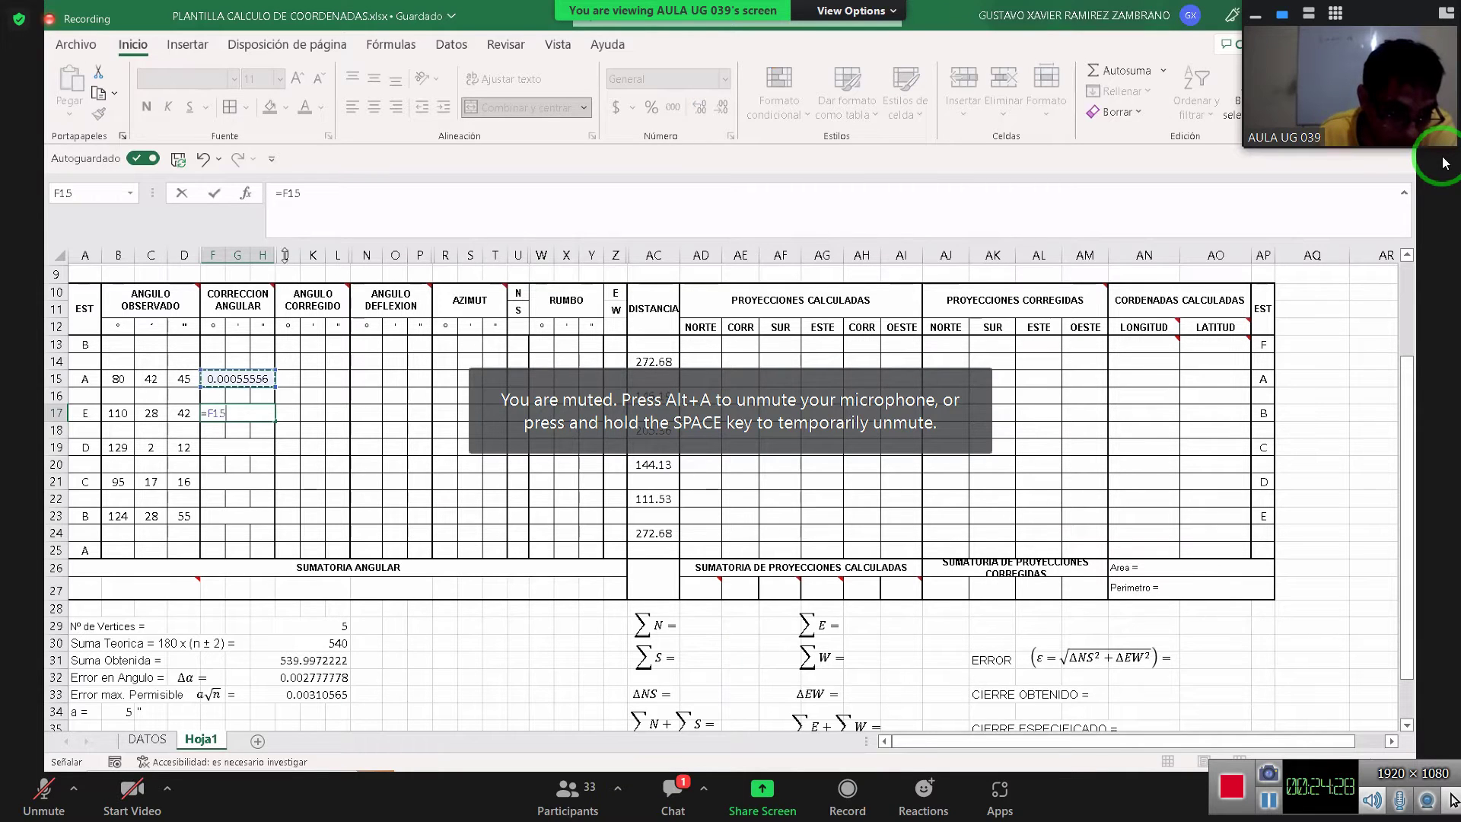
{"action": "left_click", "coordinate": [283, 194]}
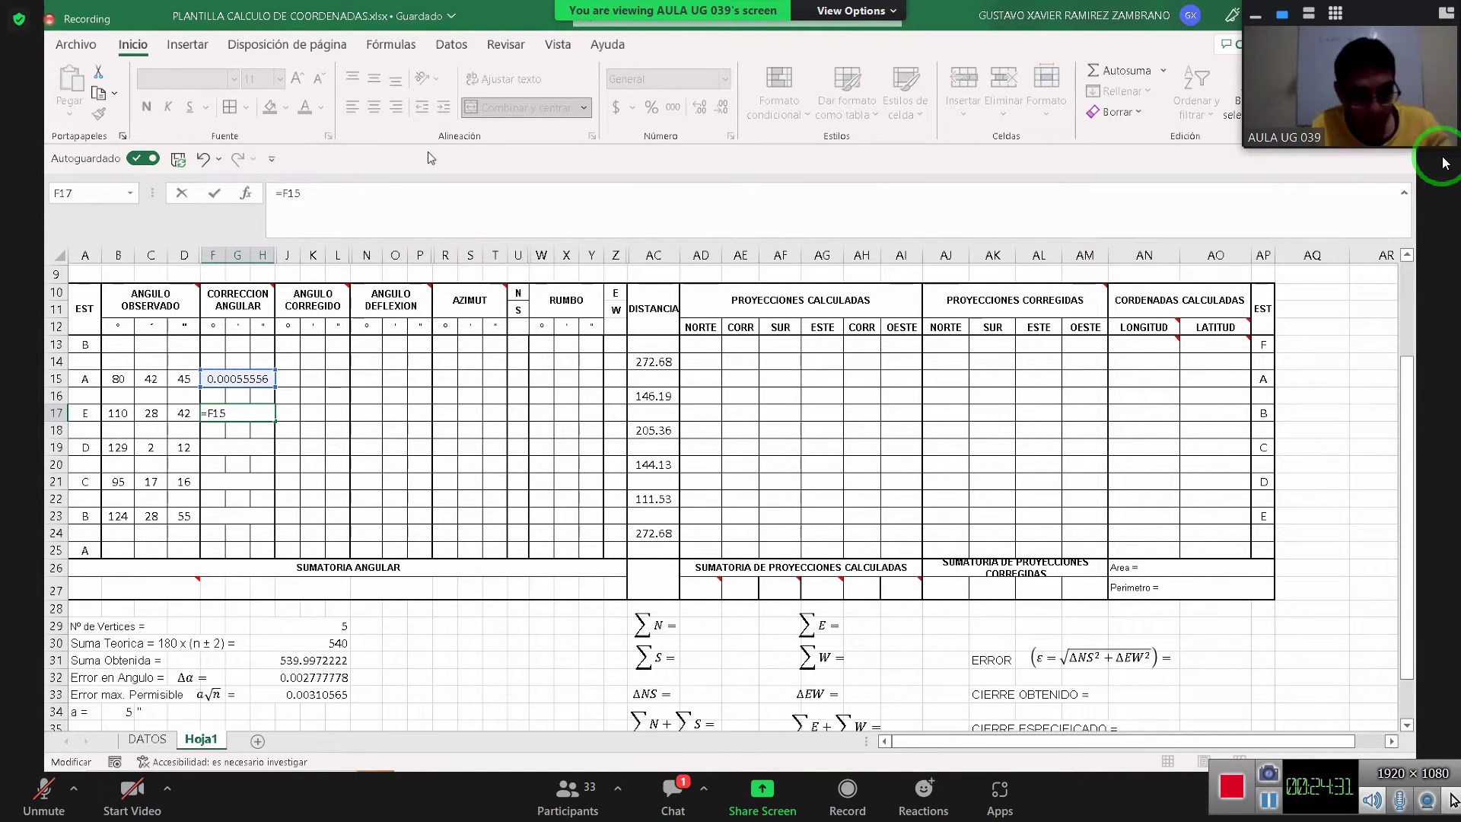
{"action": "type", "text": "%"}
{"action": "key", "text": "BackSpace"}
{"action": "type", "text": "$"}
{"action": "key", "text": "Return"}
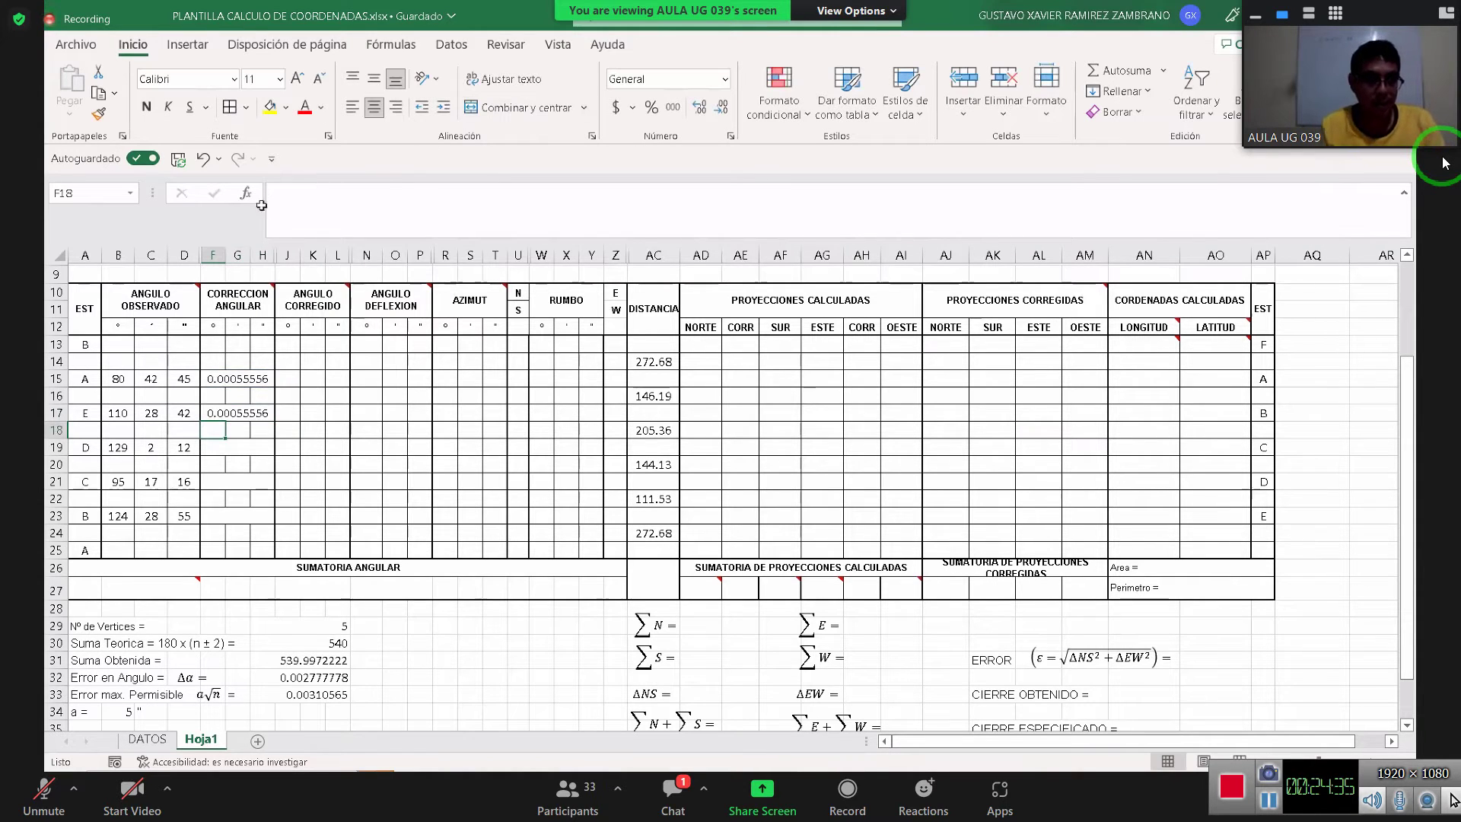
Copy the correction formula from F17 to F19, F21 and F23 for stations D, C and B
{"action": "left_click", "coordinate": [226, 409]}
{"action": "key", "text": "ctrl+c"}
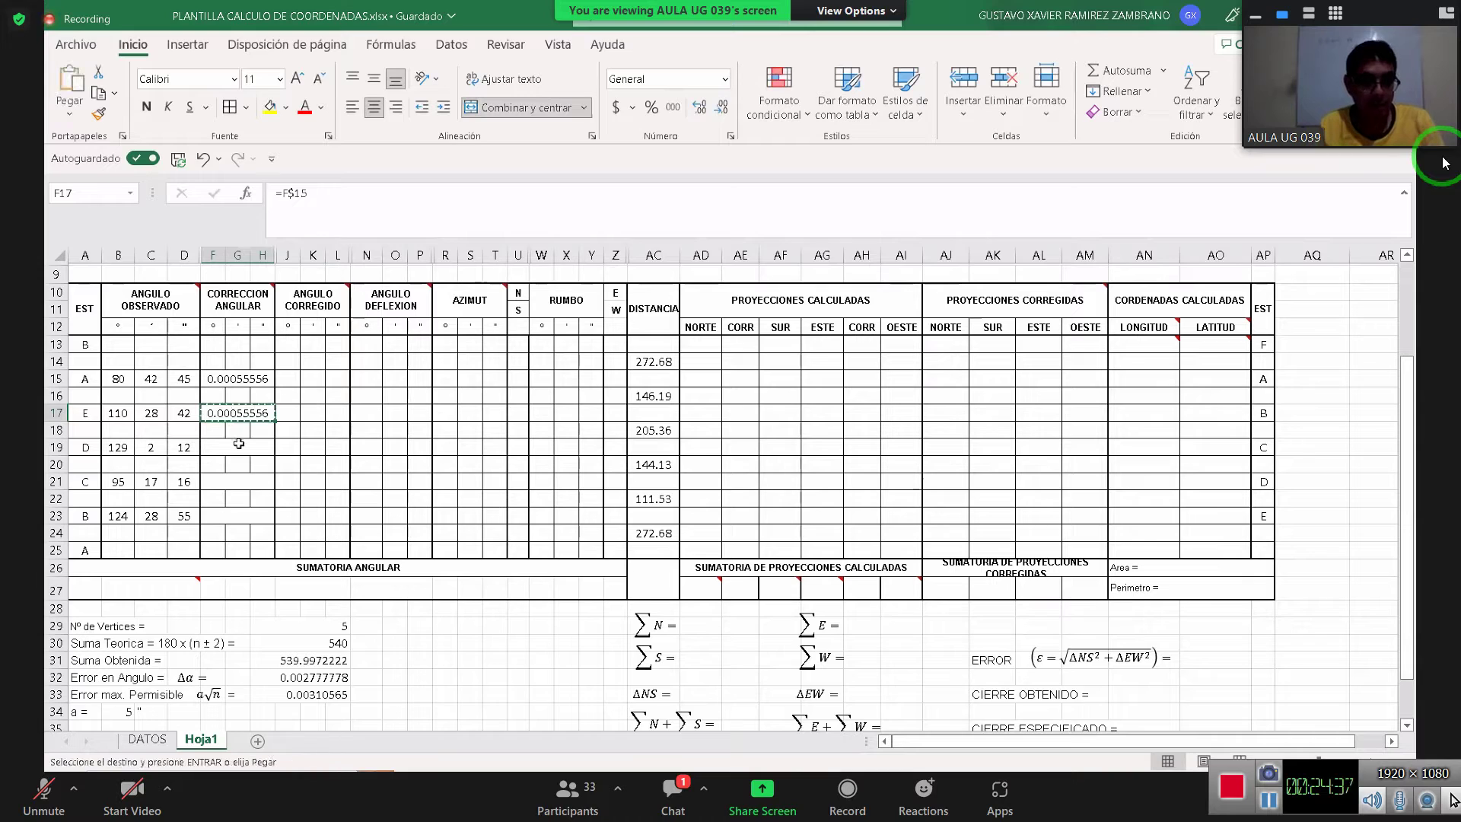
{"action": "left_click", "coordinate": [240, 444]}
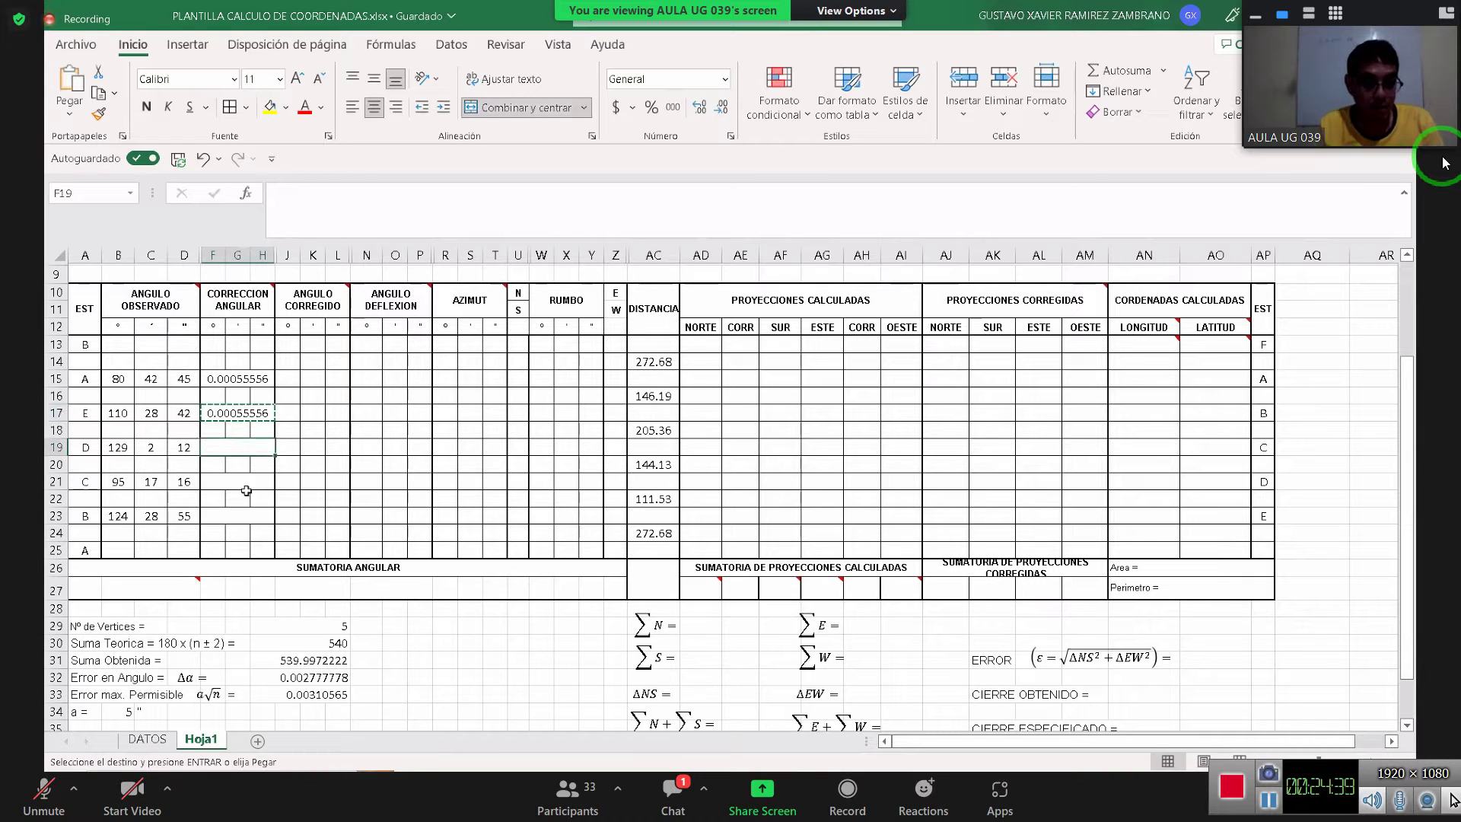
{"action": "left_click", "coordinate": [242, 482], "text": "ctrl"}
{"action": "left_click", "coordinate": [242, 510], "text": "ctrl"}
{"action": "key", "text": "ctrl+v"}
{"action": "left_click", "coordinate": [334, 516]}
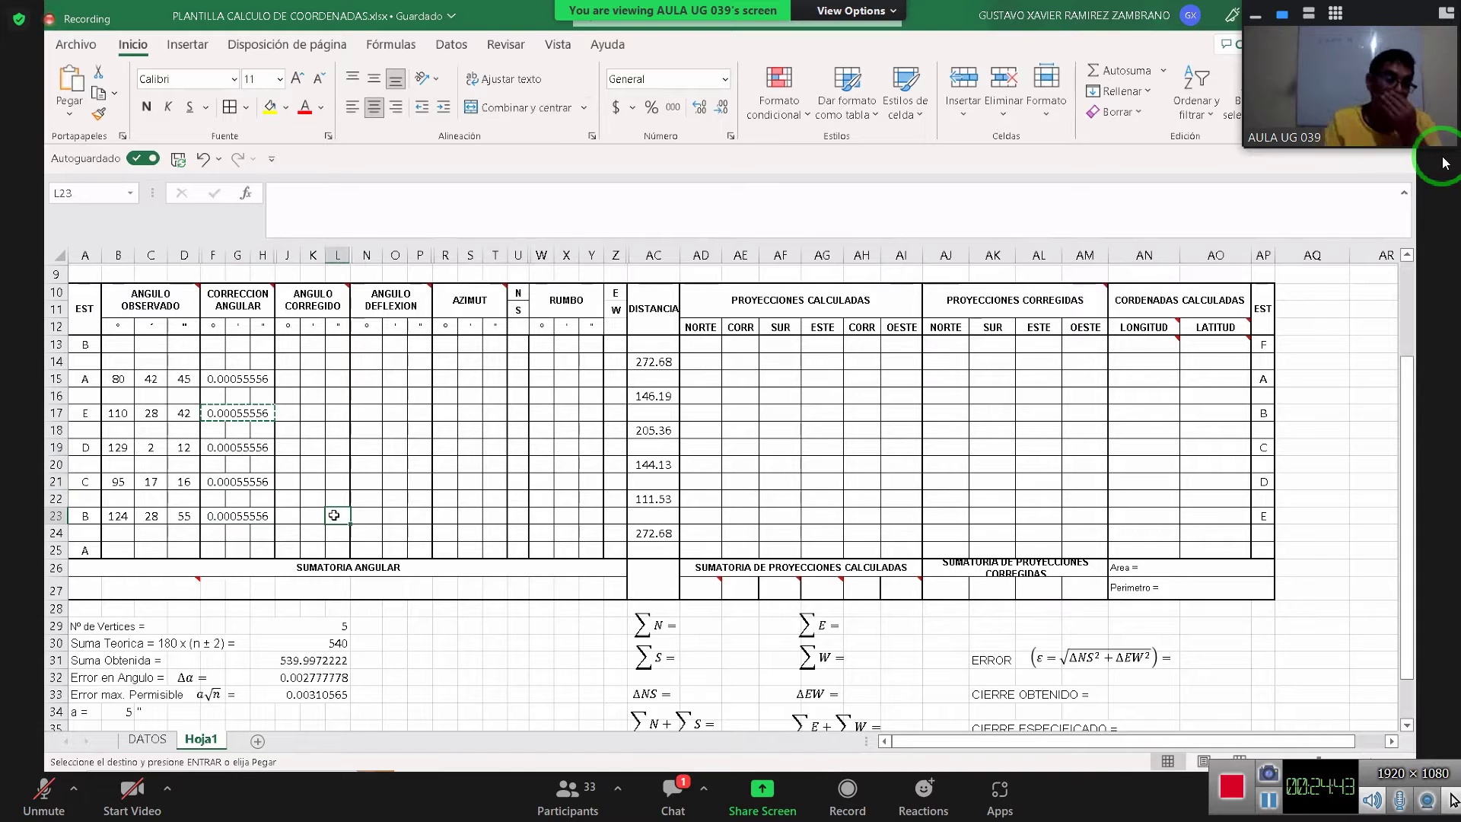
{"action": "key", "text": "Escape"}
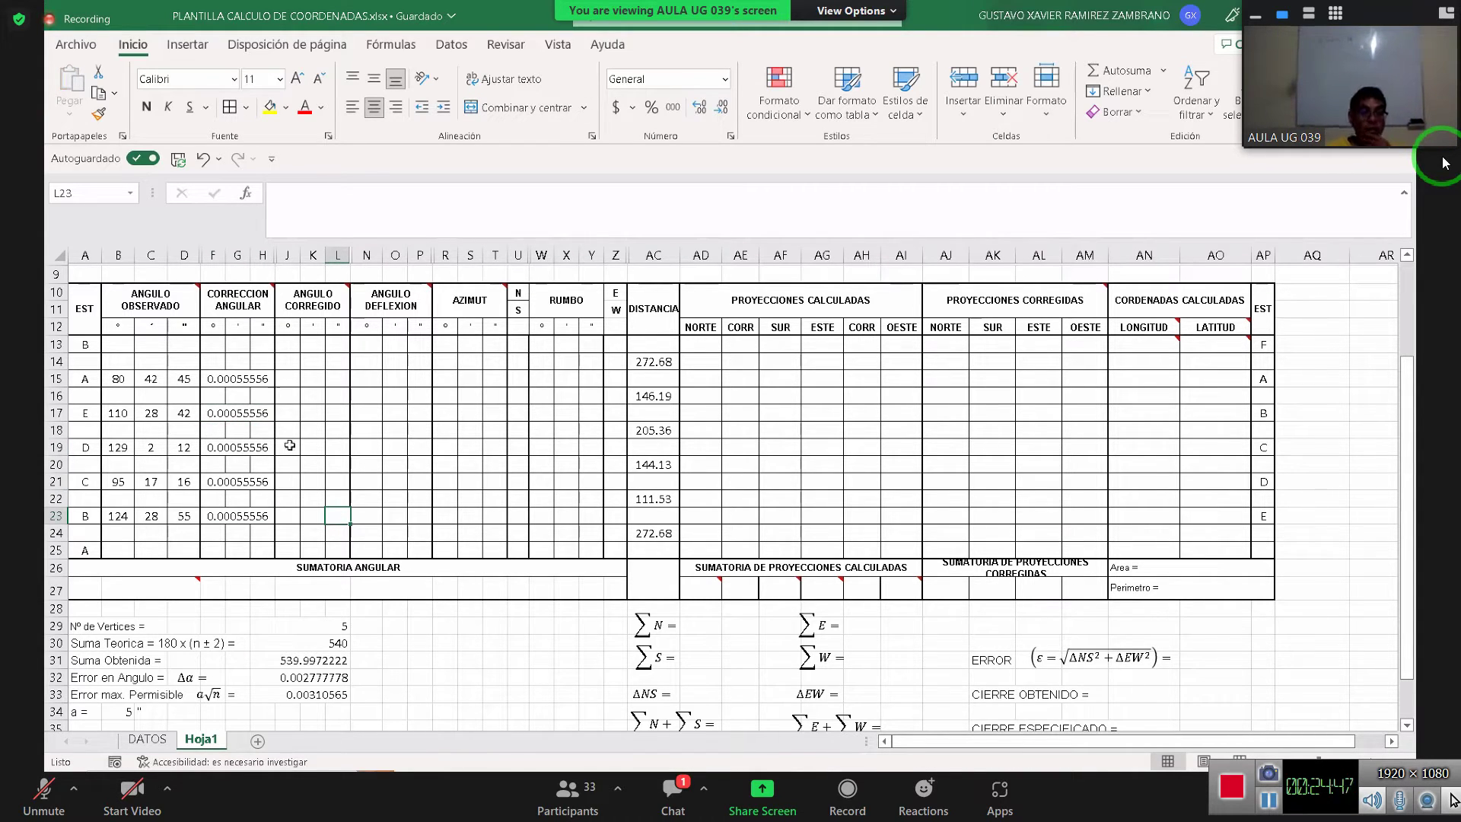
Check the Suma Obtenida formula in H31 against the filled correction column
{"action": "scroll", "coordinate": [333, 548], "scroll_direction": "down", "scroll_amount": 1}
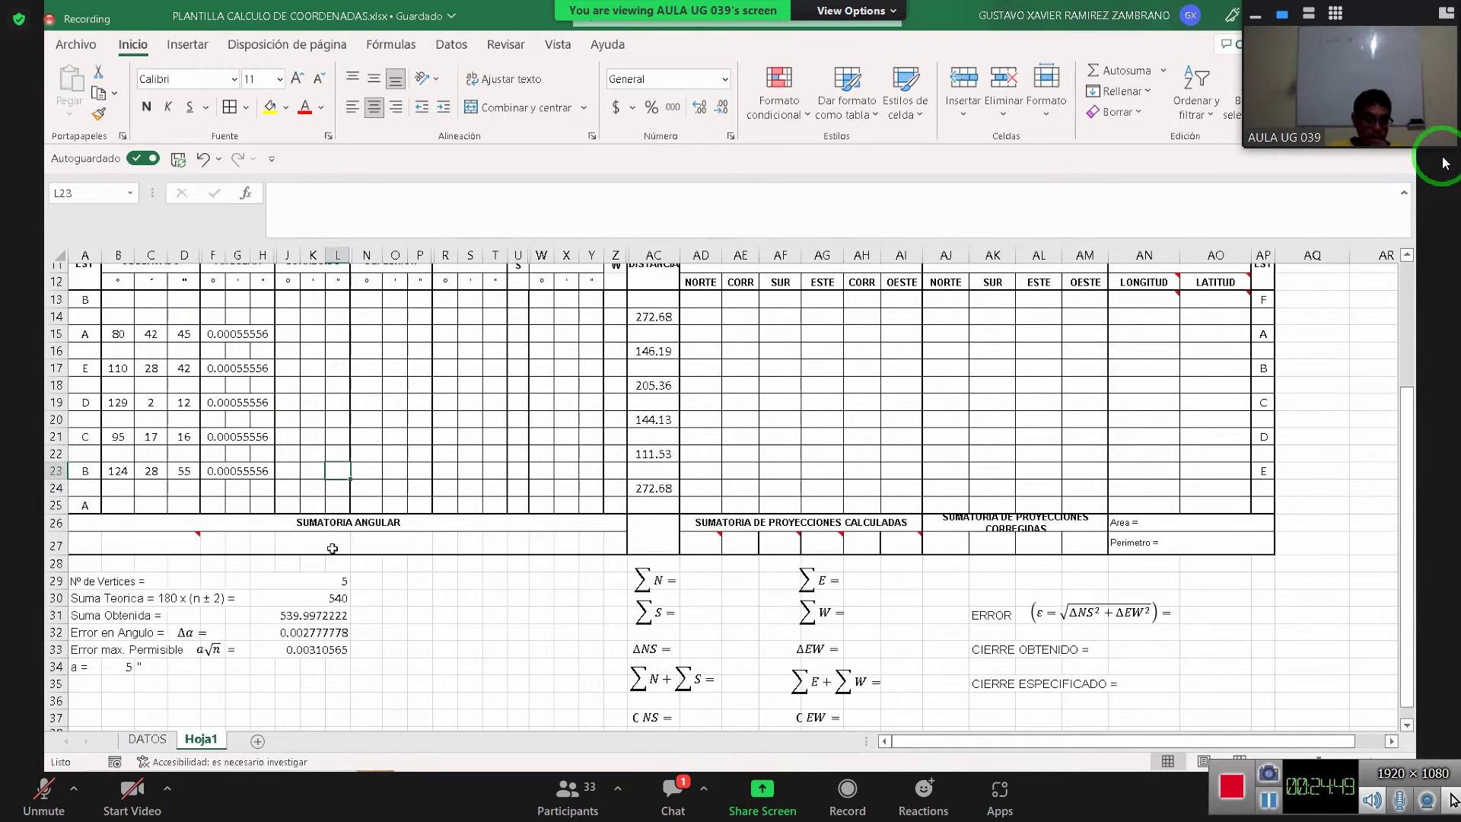
{"action": "scroll", "coordinate": [332, 548], "scroll_direction": "up", "scroll_amount": 1}
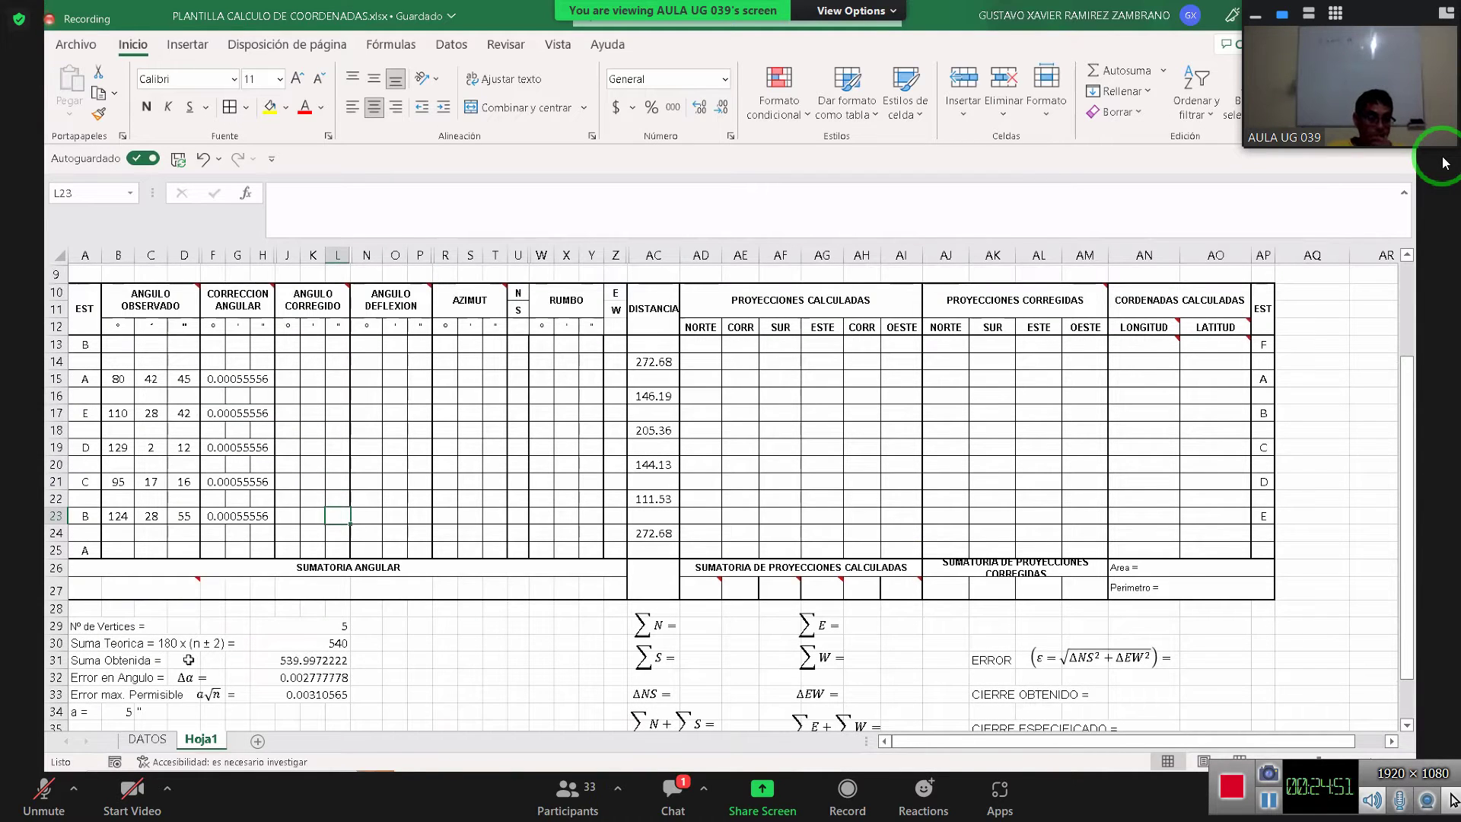
{"action": "left_click", "coordinate": [342, 660]}
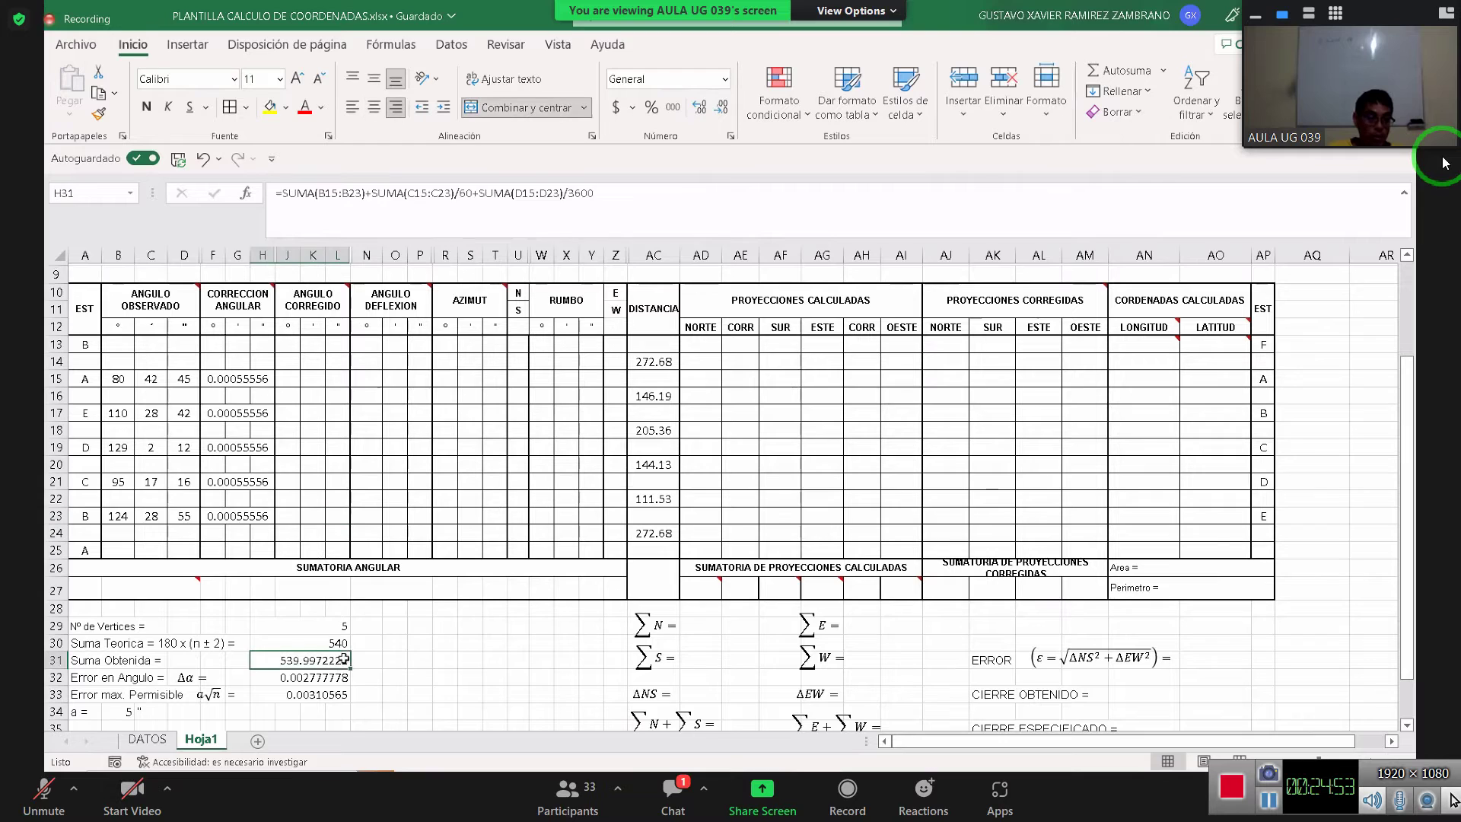
Compare the Suma Teorica formula in H30 with the Suma Obtenida formula in H31
{"action": "left_click", "coordinate": [342, 642]}
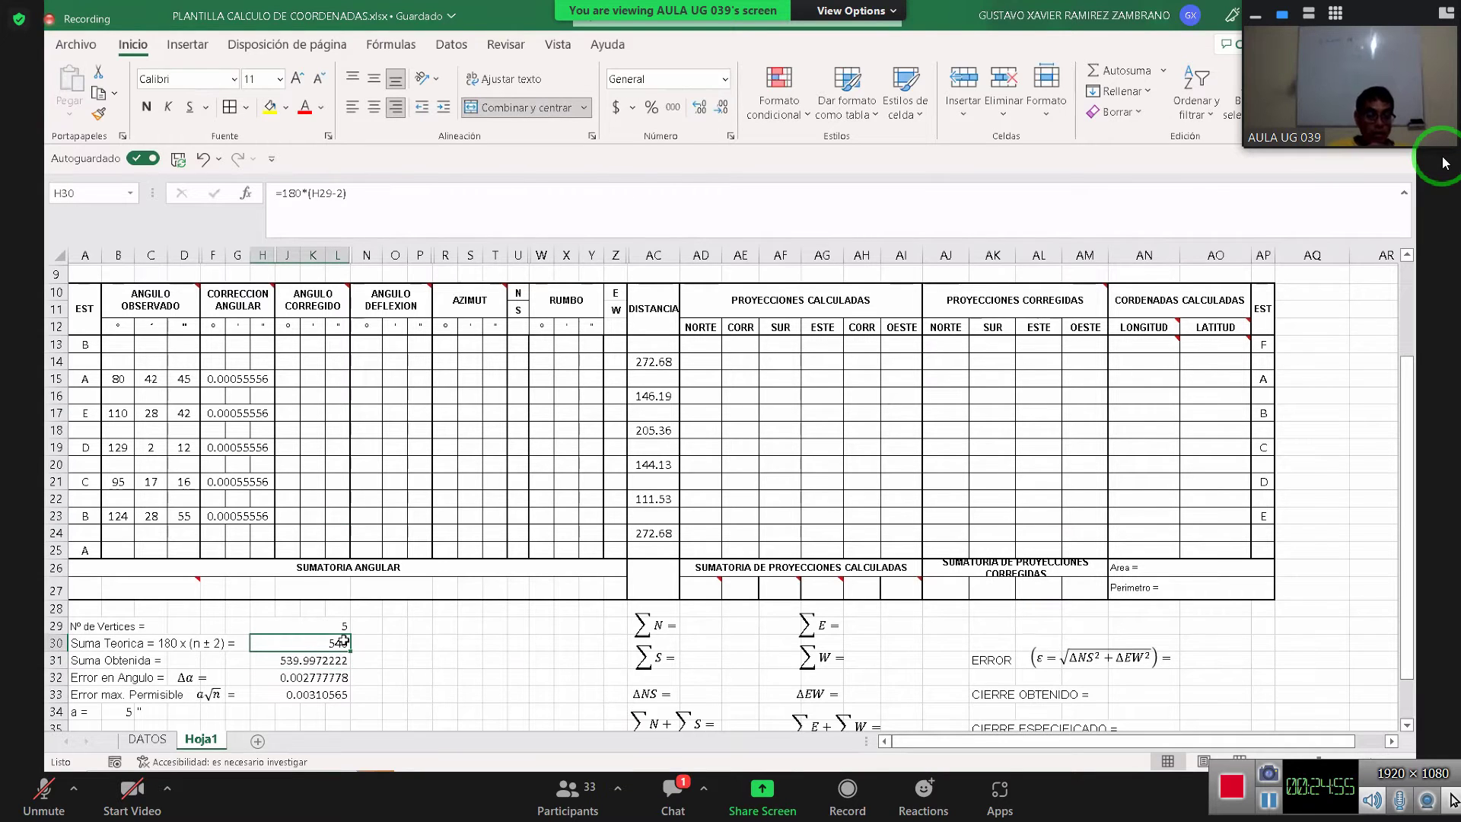
{"action": "left_click", "coordinate": [137, 656]}
{"action": "left_click", "coordinate": [312, 642]}
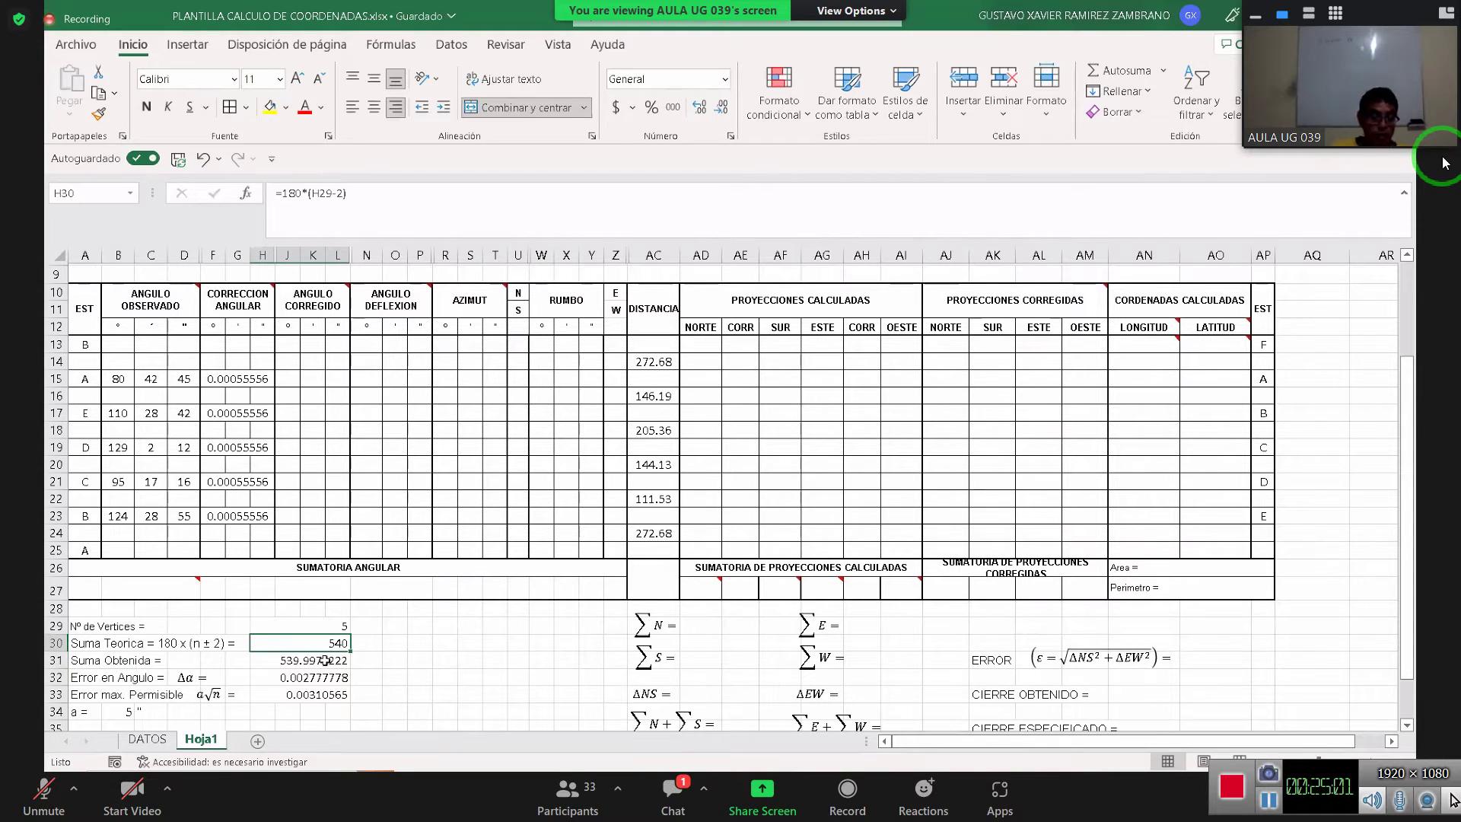
{"action": "left_click", "coordinate": [325, 659]}
{"action": "left_click", "coordinate": [328, 640]}
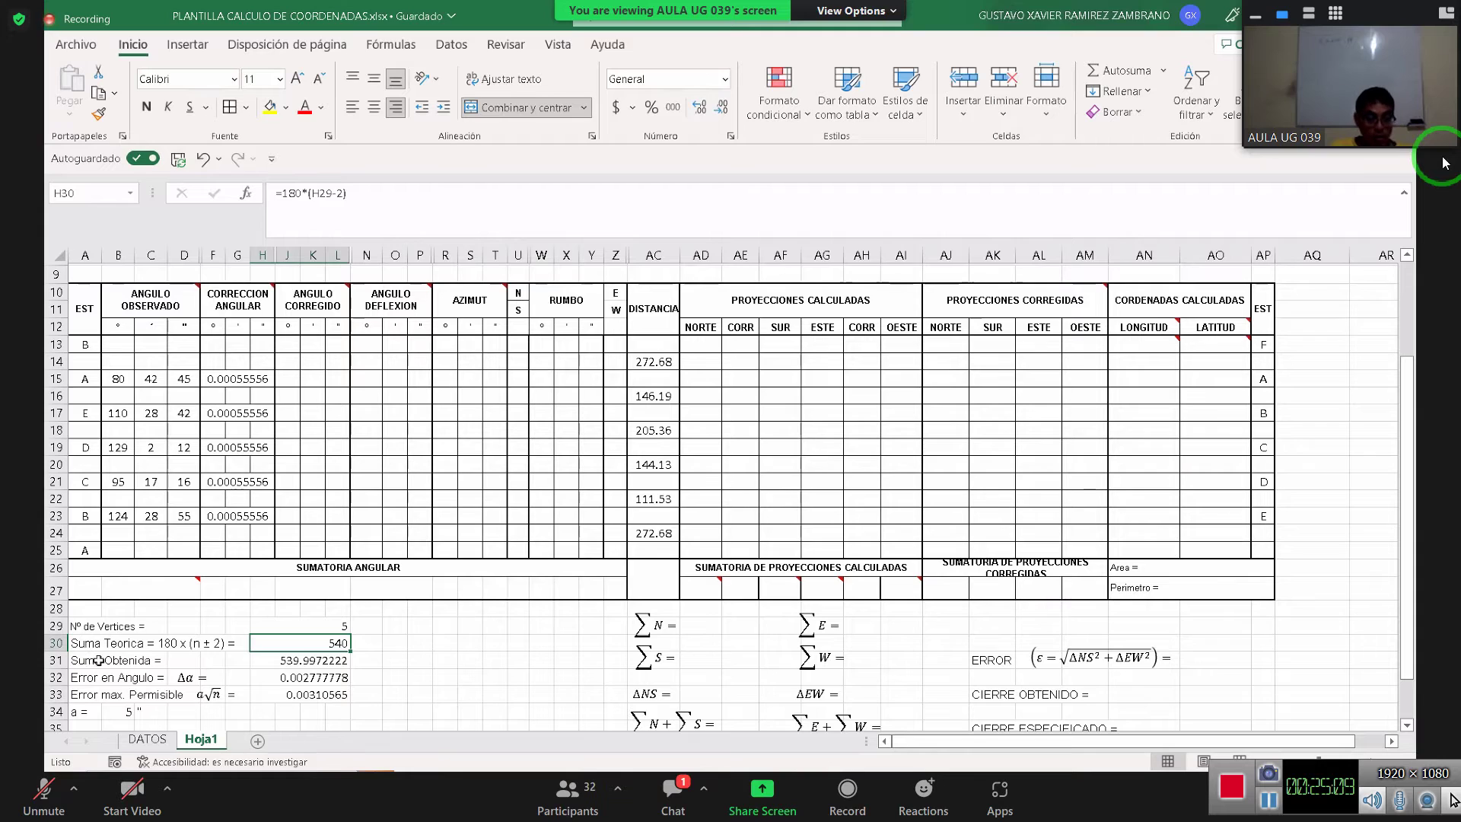
{"action": "left_click", "coordinate": [334, 658]}
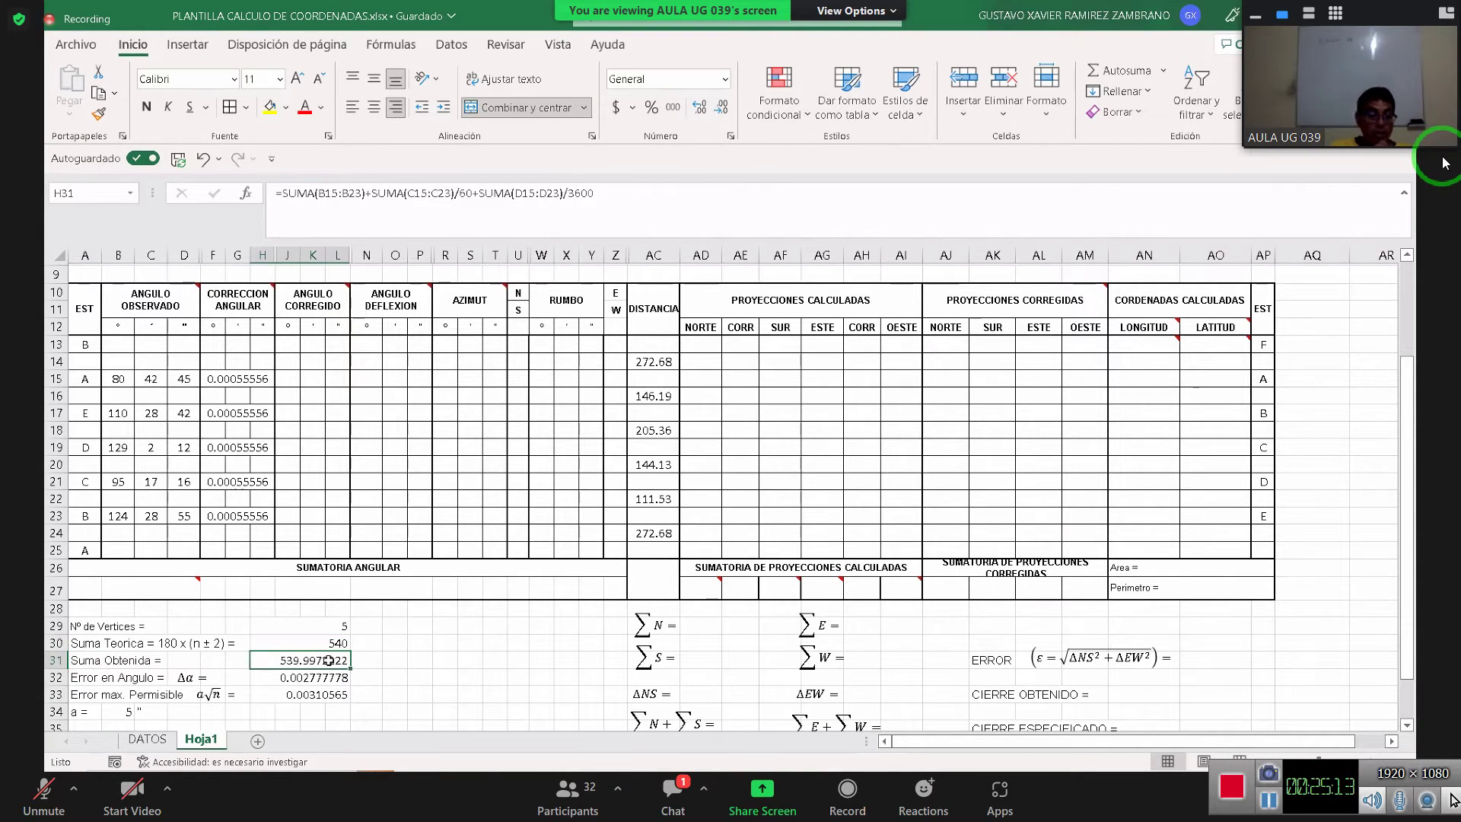
Select station A's corrected-angle degrees cell J15 and read the note attached to the Angulo Corregido header
{"action": "left_click", "coordinate": [288, 378]}
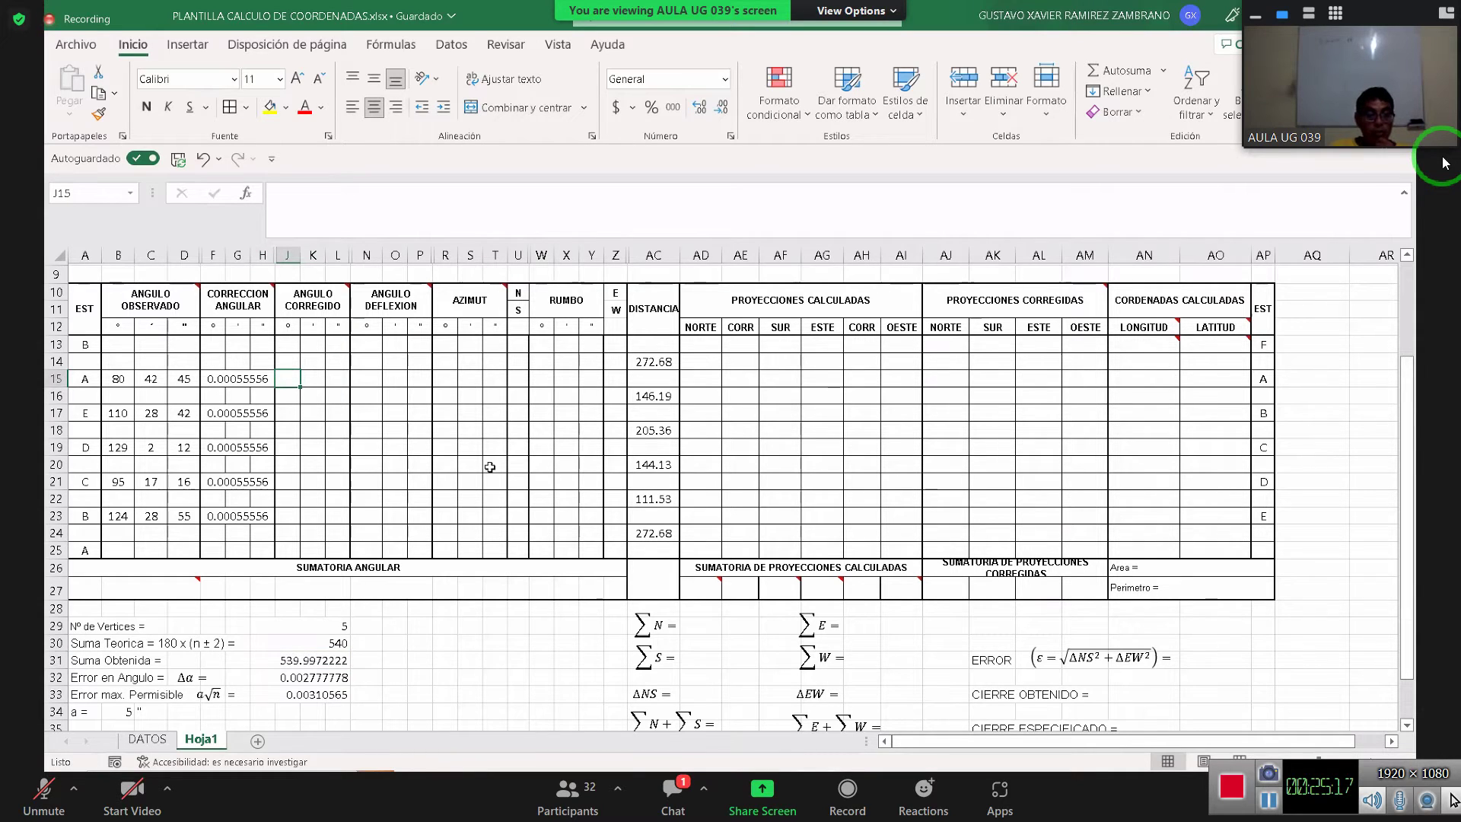
{"action": "mouse_move", "coordinate": [321, 302]}
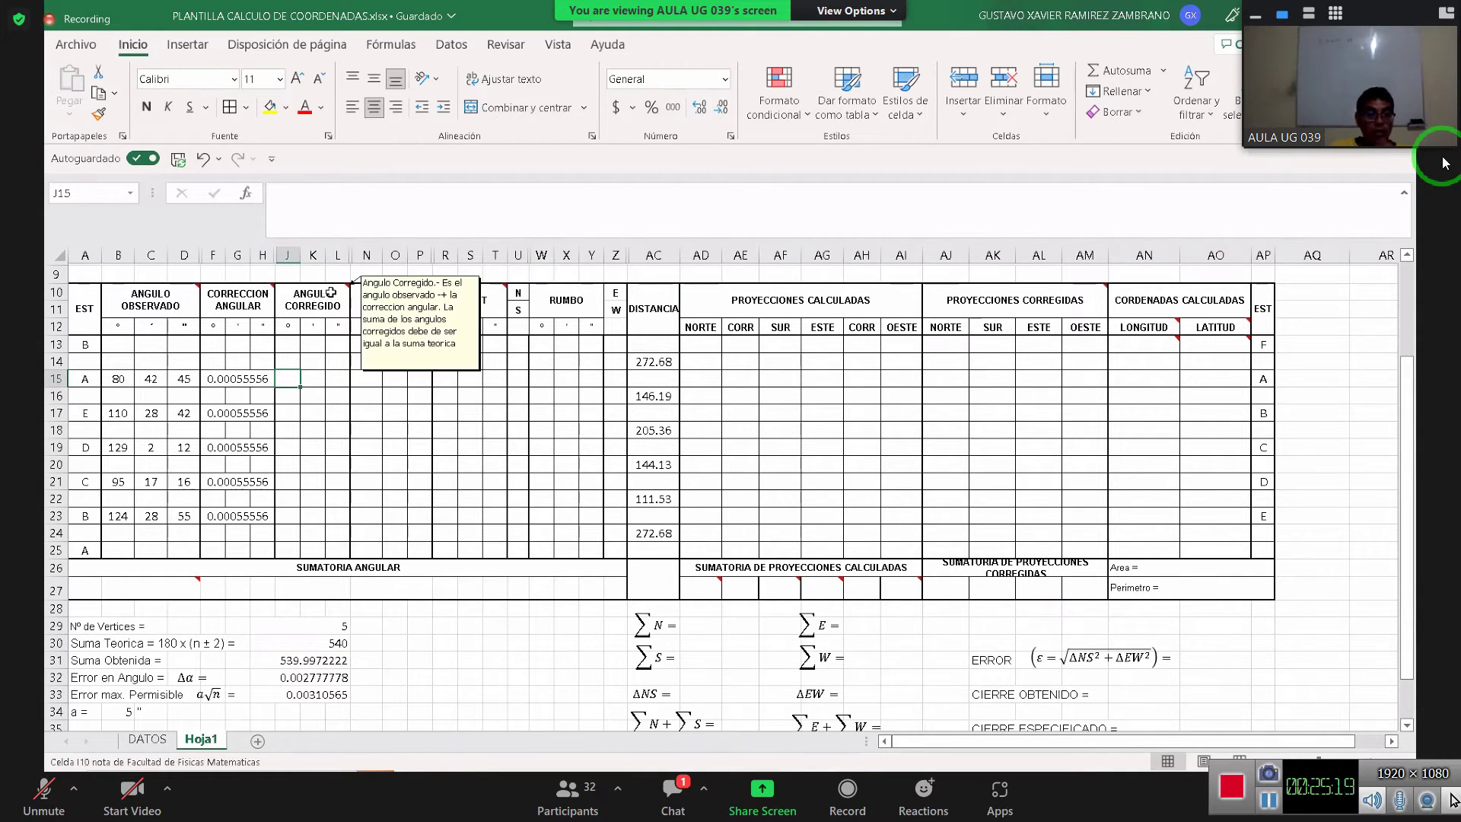